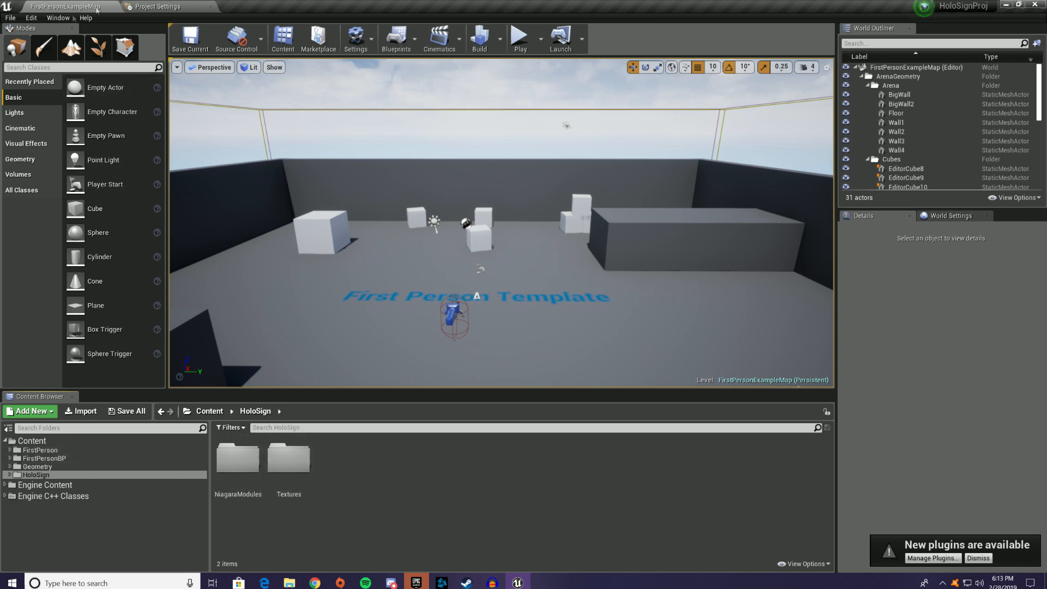
Enable the built-in Niagara plugin from the FX plugin category and restart the editor
left_click(25, 16)
left_click(65, 175)
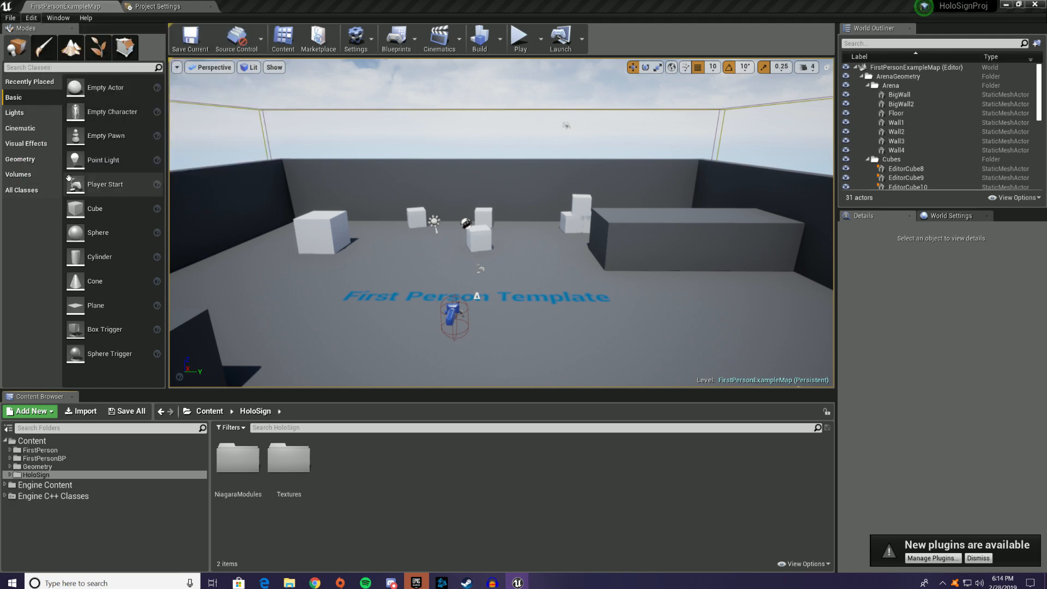
left_click(124, 361)
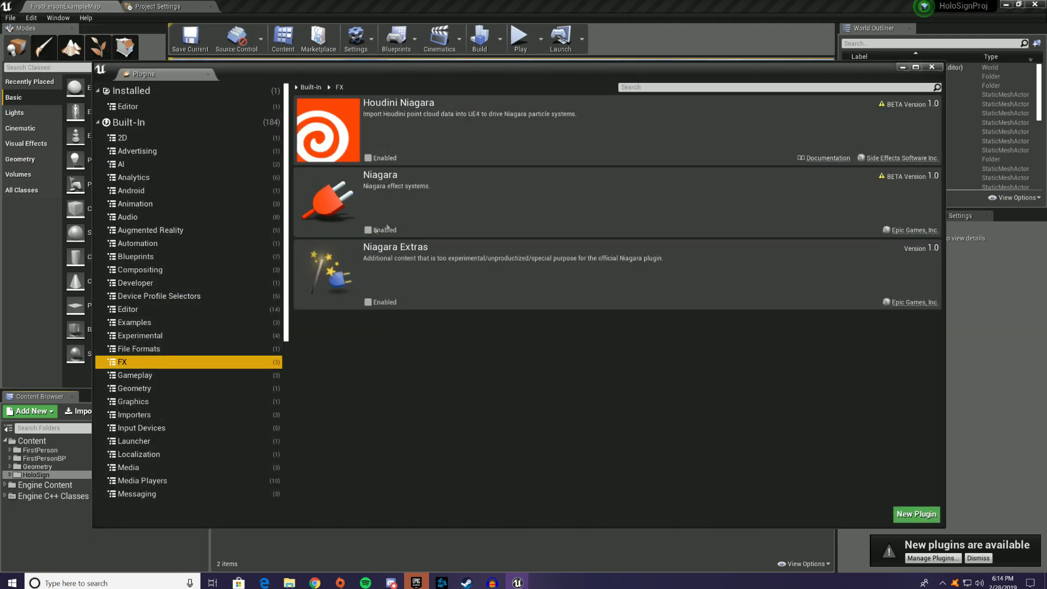
left_click(596, 326)
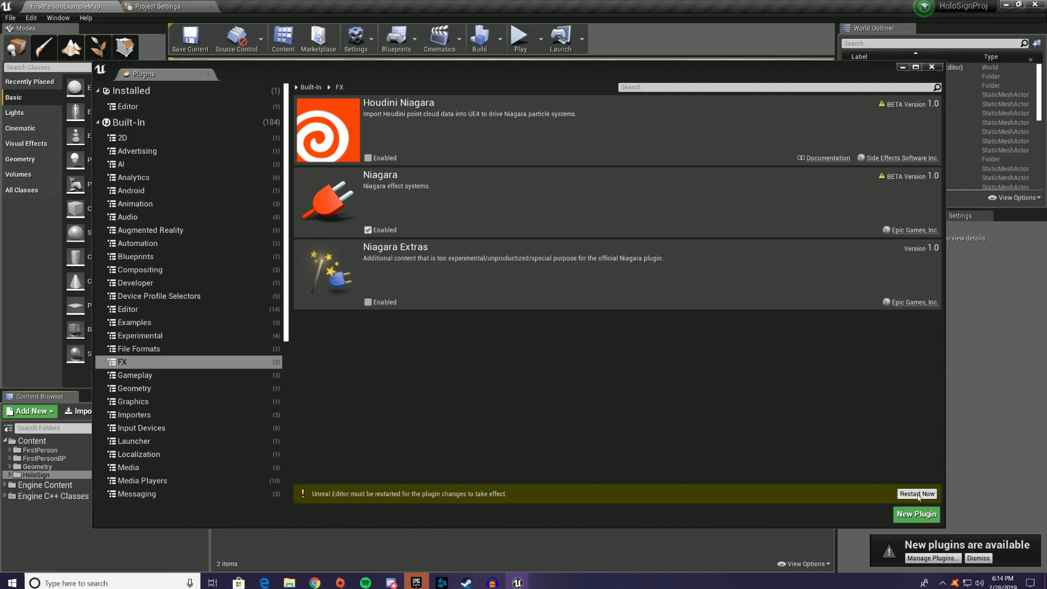
left_click(917, 494)
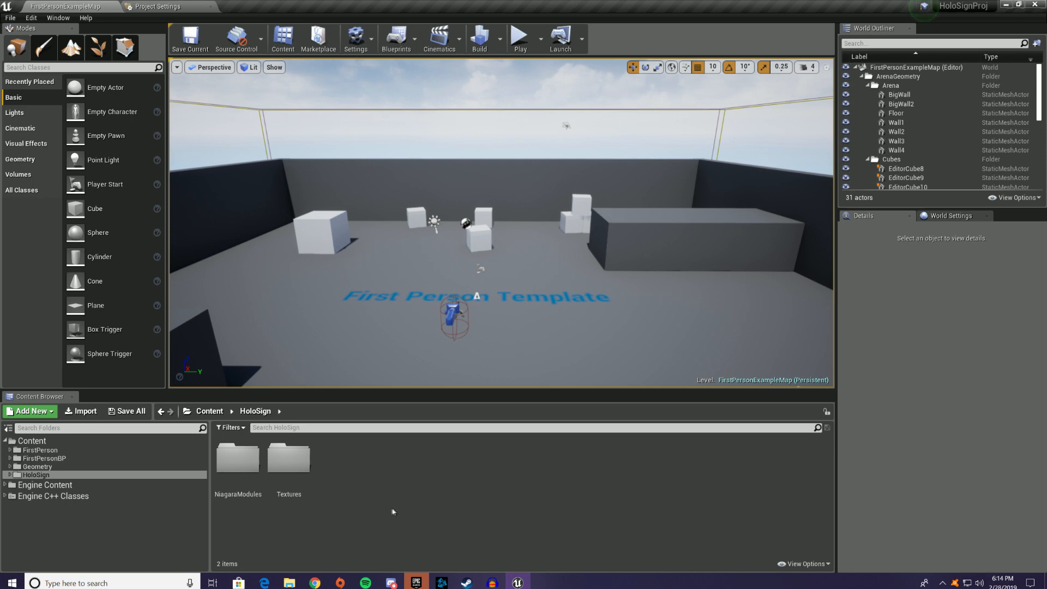
Create a Niagara Emitter in the HoloSign folder as an empty emitter with no modules or renderers
right_click(348, 473)
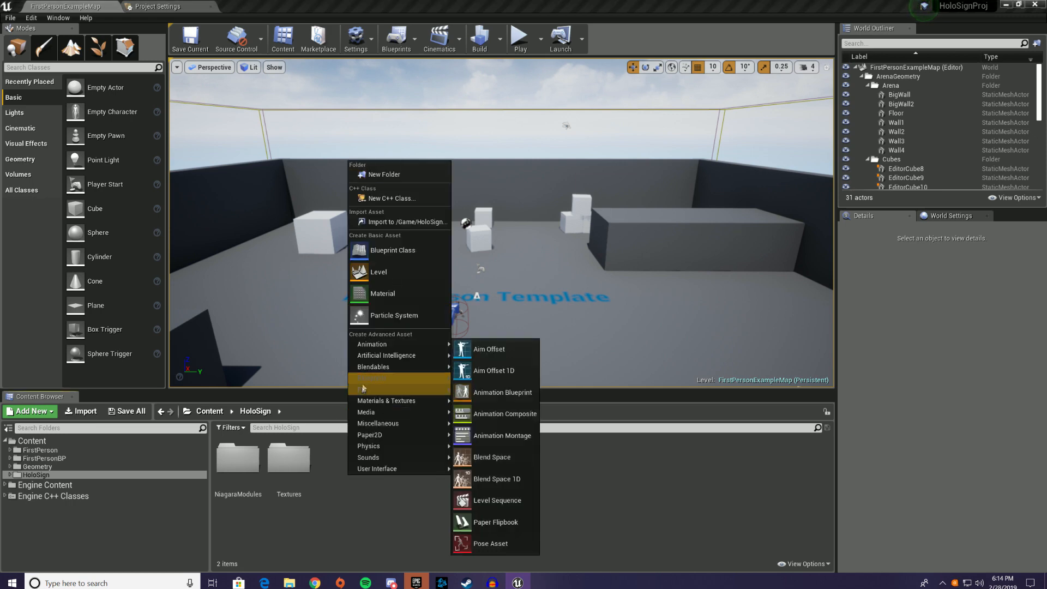
mouse_move(370, 391)
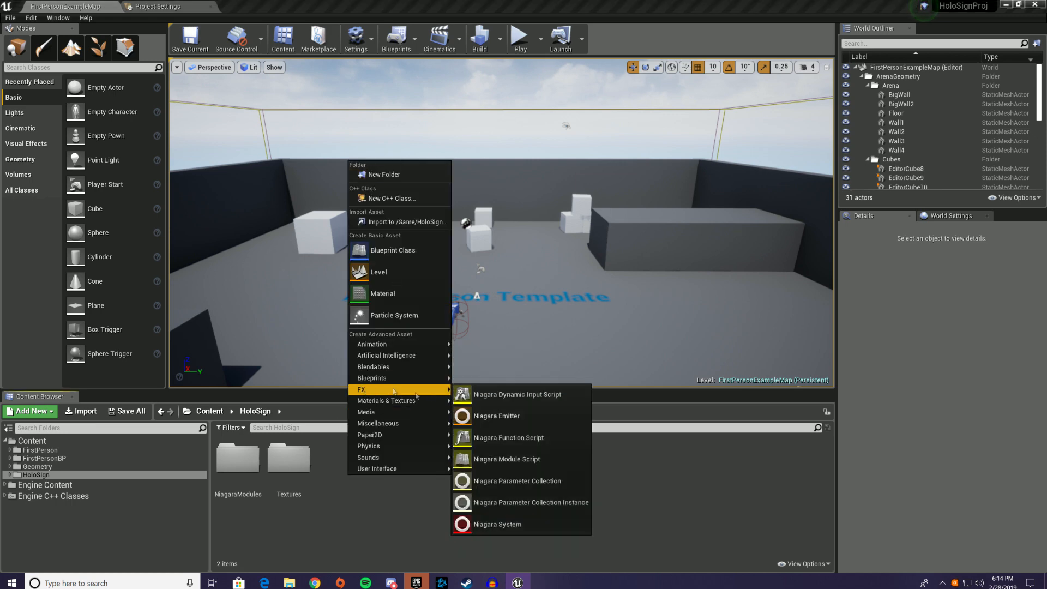
left_click(526, 417)
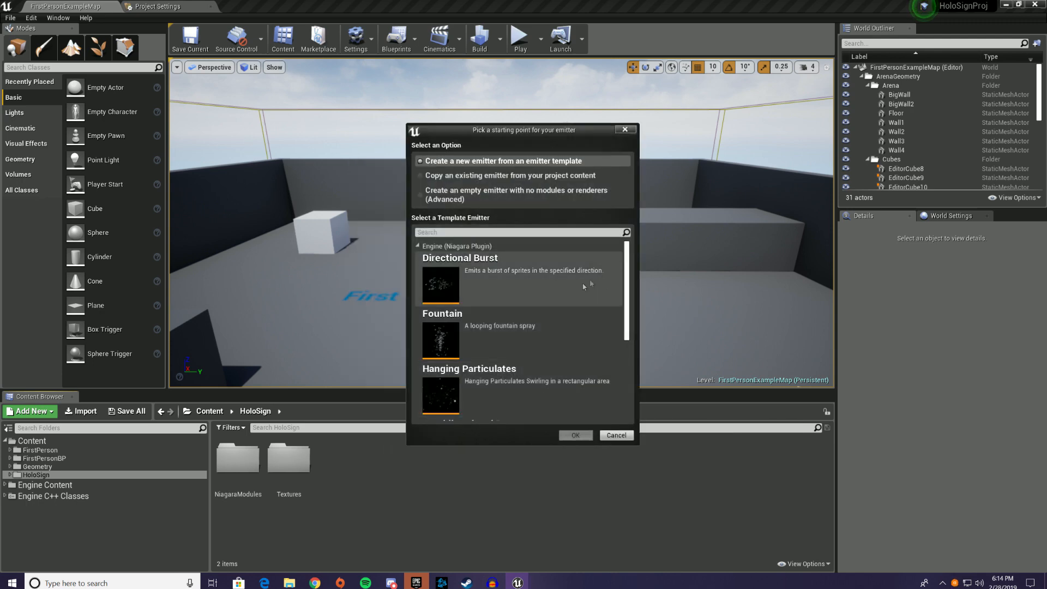
scroll(583, 285, "down", 5)
scroll(540, 329, "up", 3)
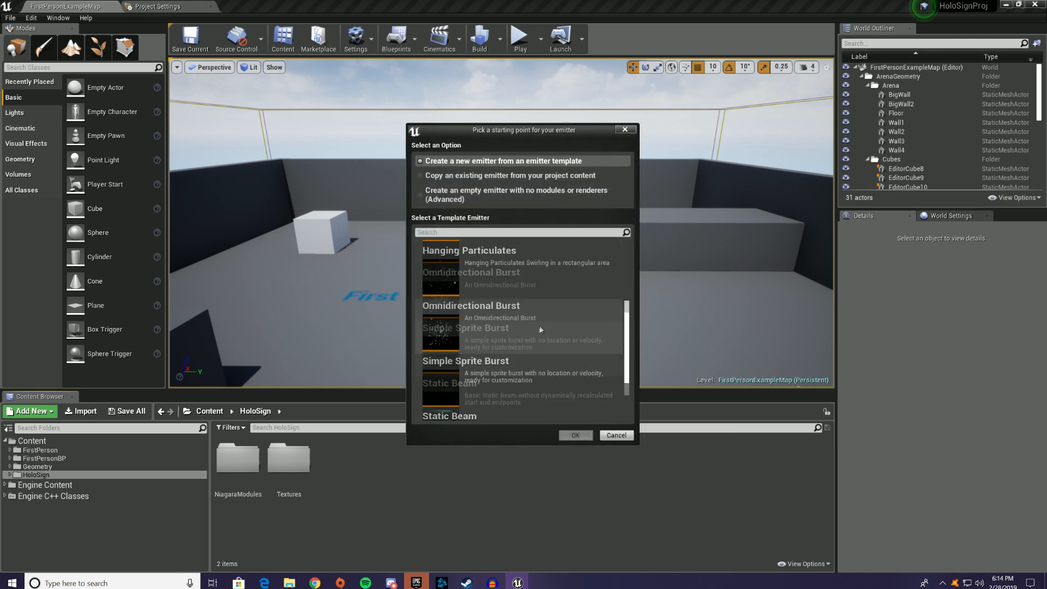
scroll(553, 314, "up", 3)
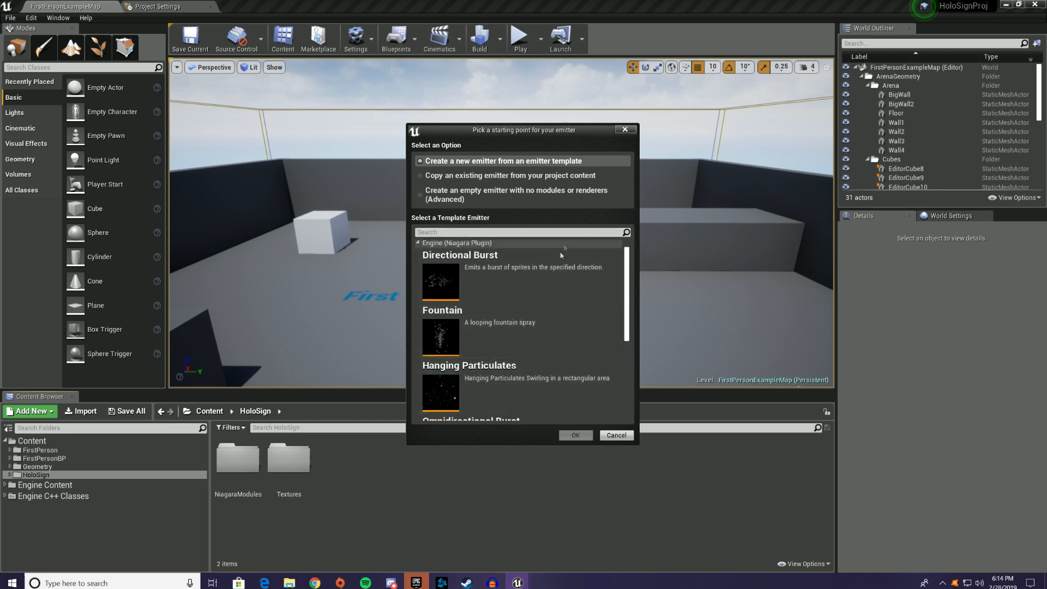
scroll(552, 295, "down", 5)
scroll(552, 298, "up", 5)
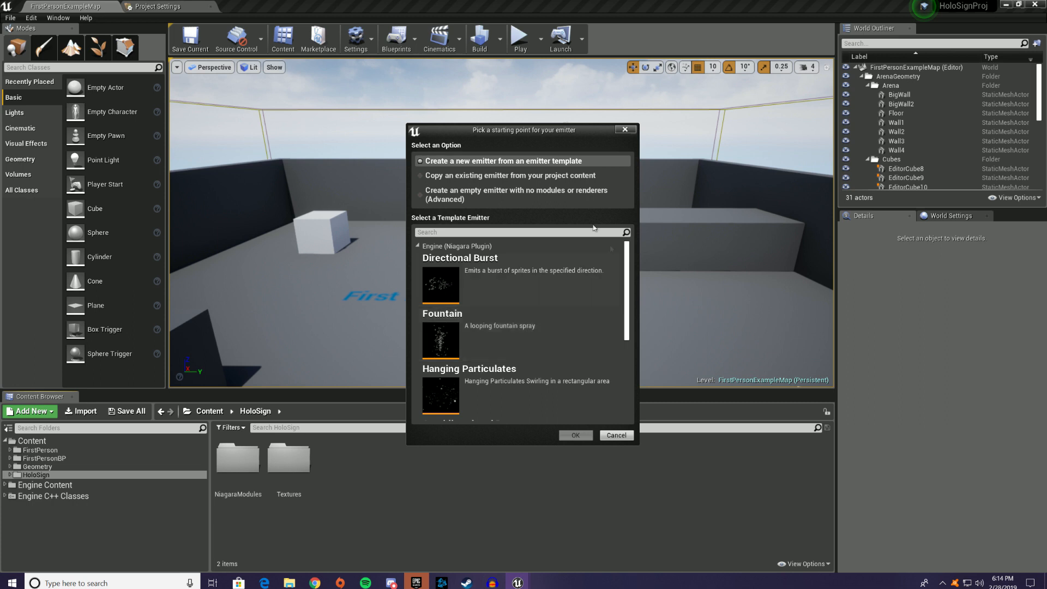
left_click(421, 195)
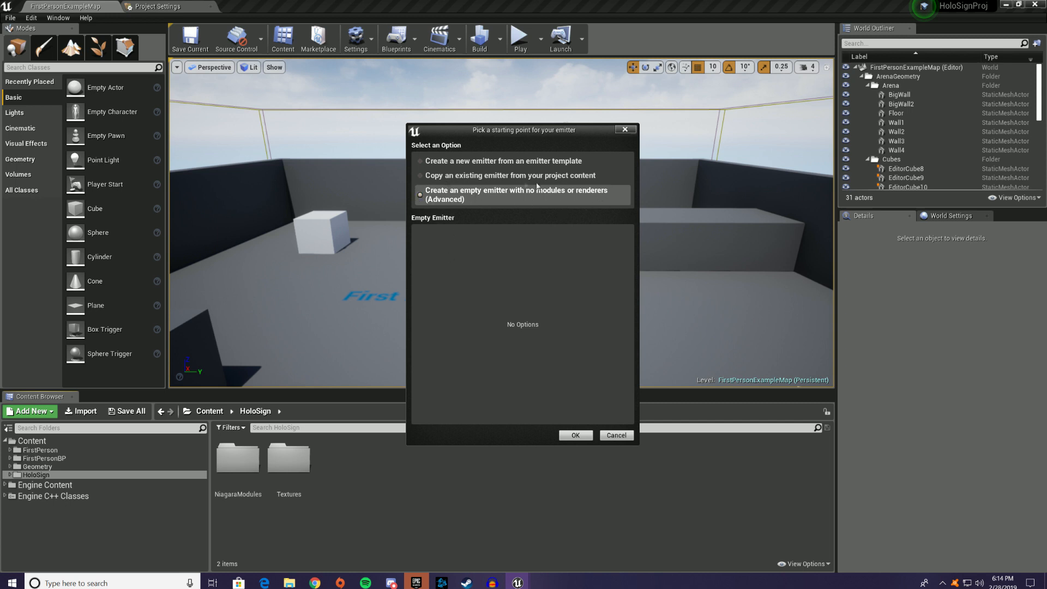
left_click(576, 435)
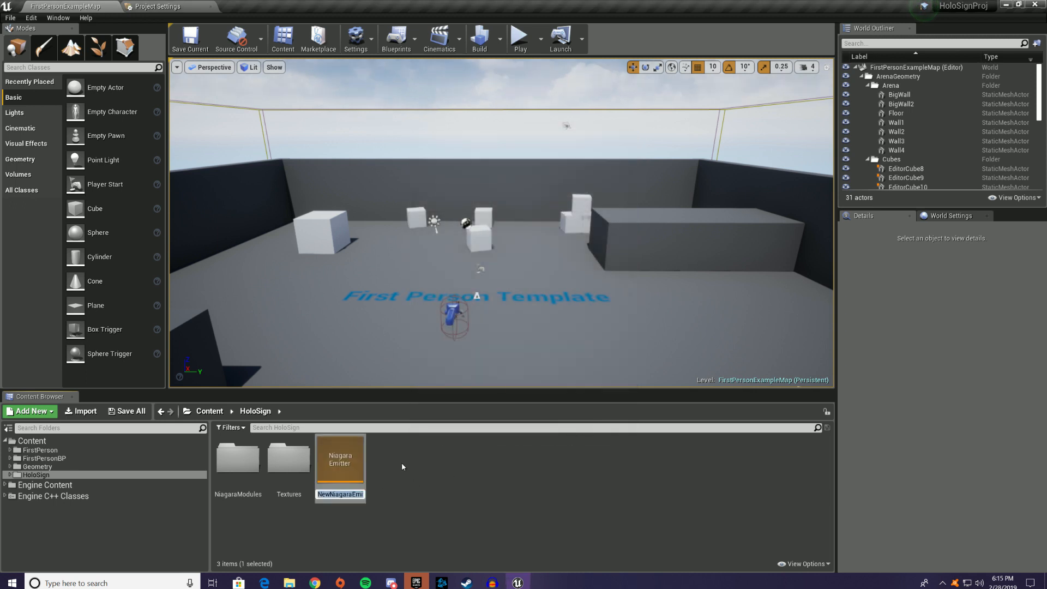
Name the new Niagara emitter asset PEN_HoloSign
type("PEN_S")
key("BackSpace")
type("HoloSign")
key("Return")
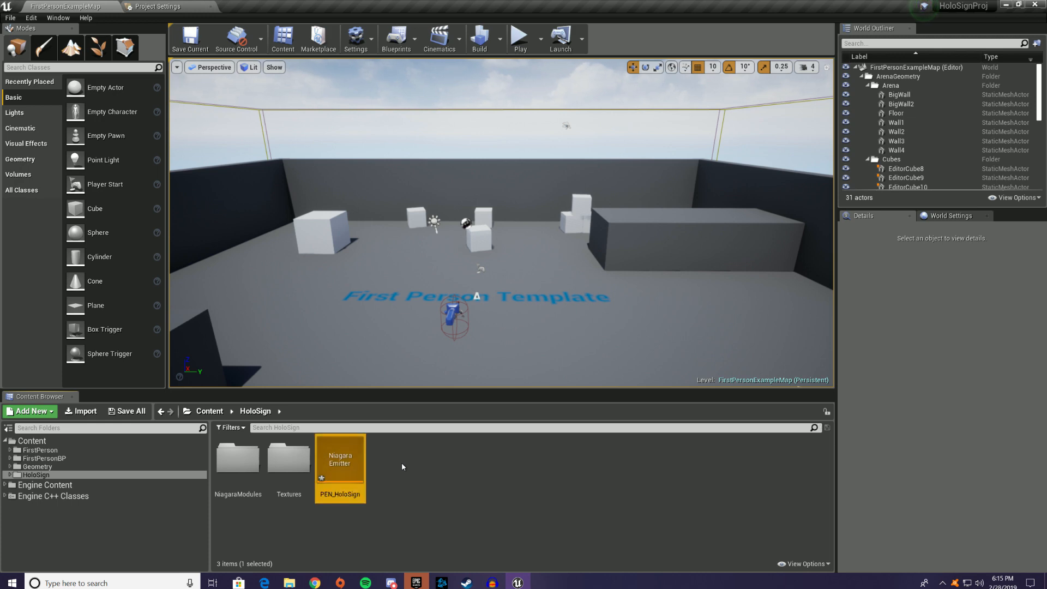
Open the PEN_HoloSign emitter and set its Sim Target to GPUCompute Sim
double_click(354, 468)
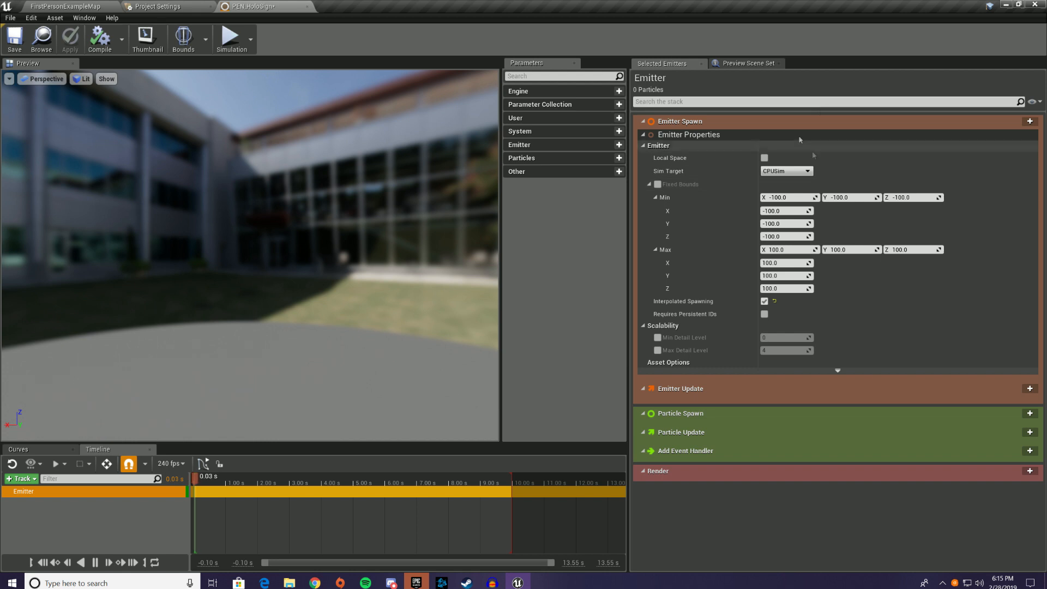
left_click(780, 174)
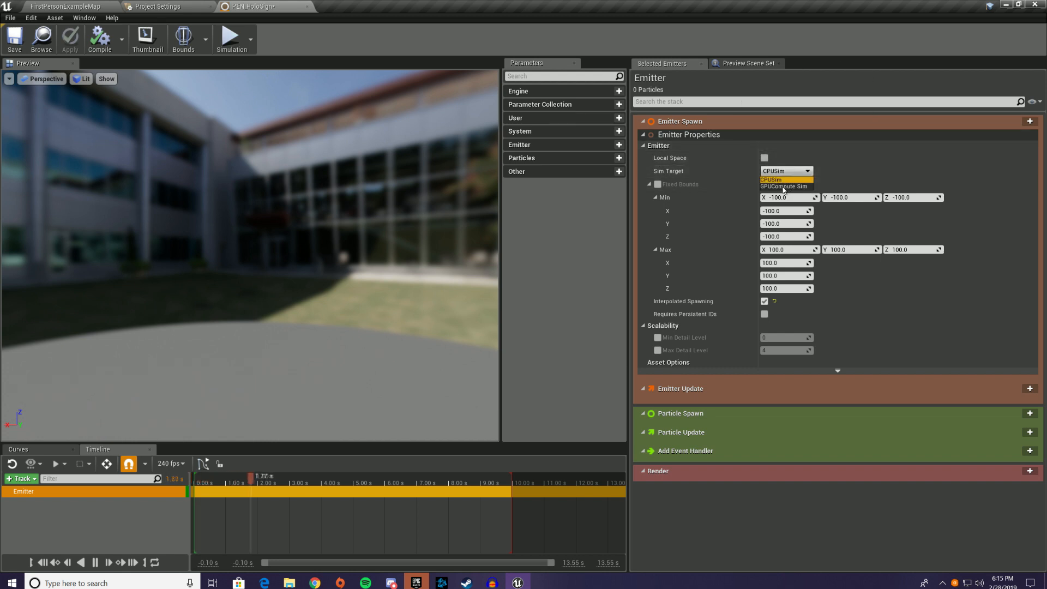
left_click(783, 187)
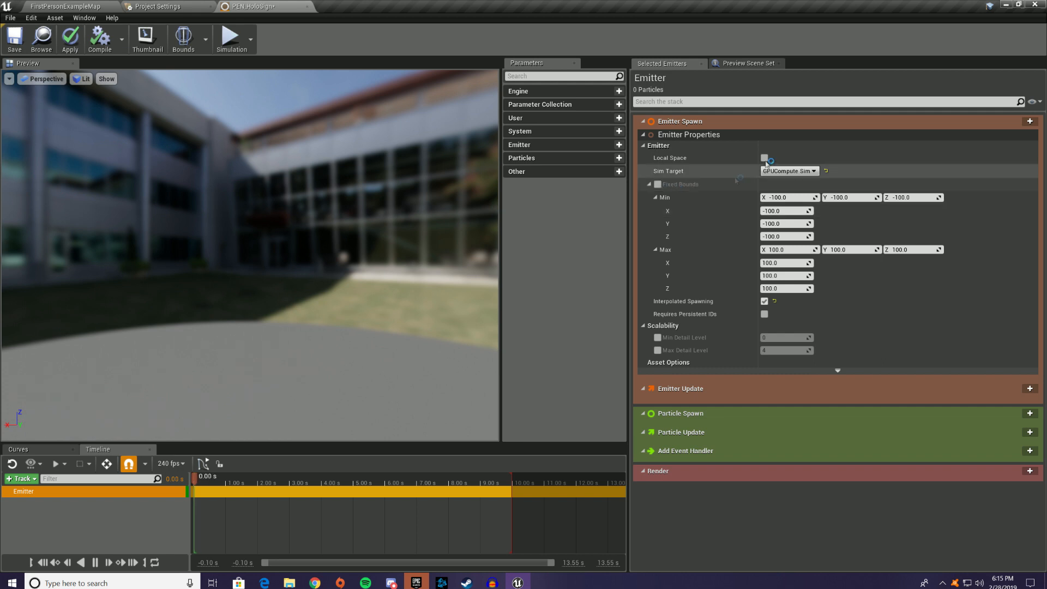
Enable Fixed Bounds in the Emitter Properties and set the Min bounds to -300 on X, Y and Z
left_click(659, 184)
left_click(796, 197)
type("-")
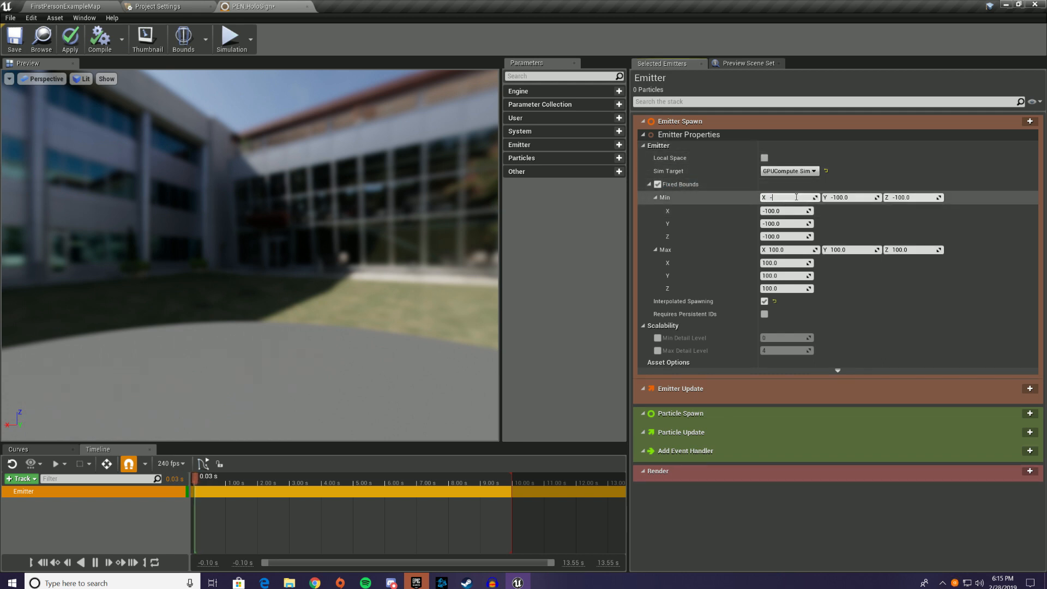
type("300")
key("Tab")
key("BackSpace")
type("-300")
key("Tab")
type("-")
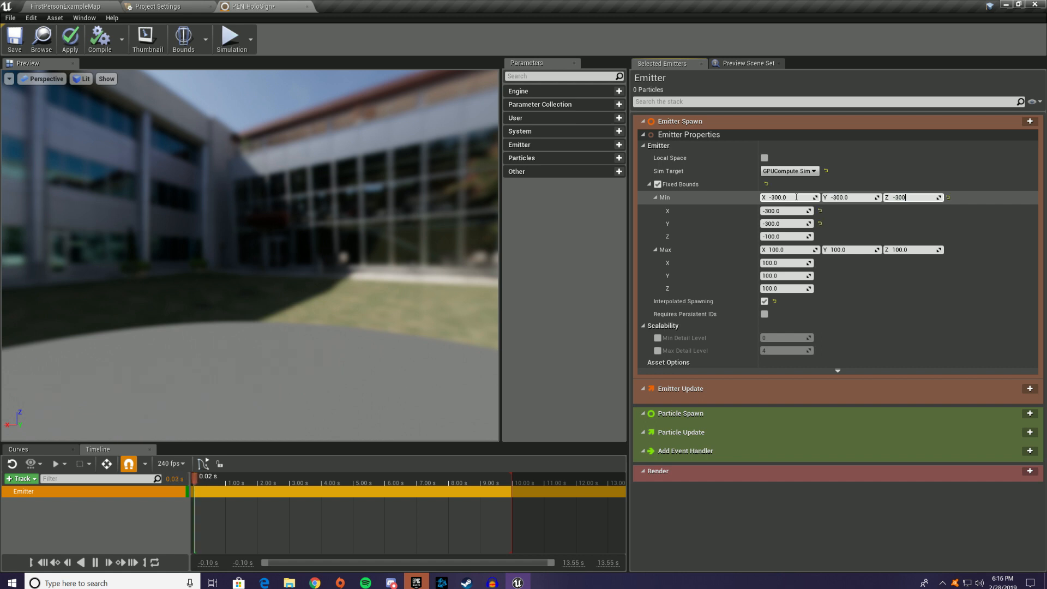
type("300")
key("Tab")
Set the Max fixed bounds to 300 on X, Y and Z and collapse the Emitter Properties
type("39900")
key("Tab")
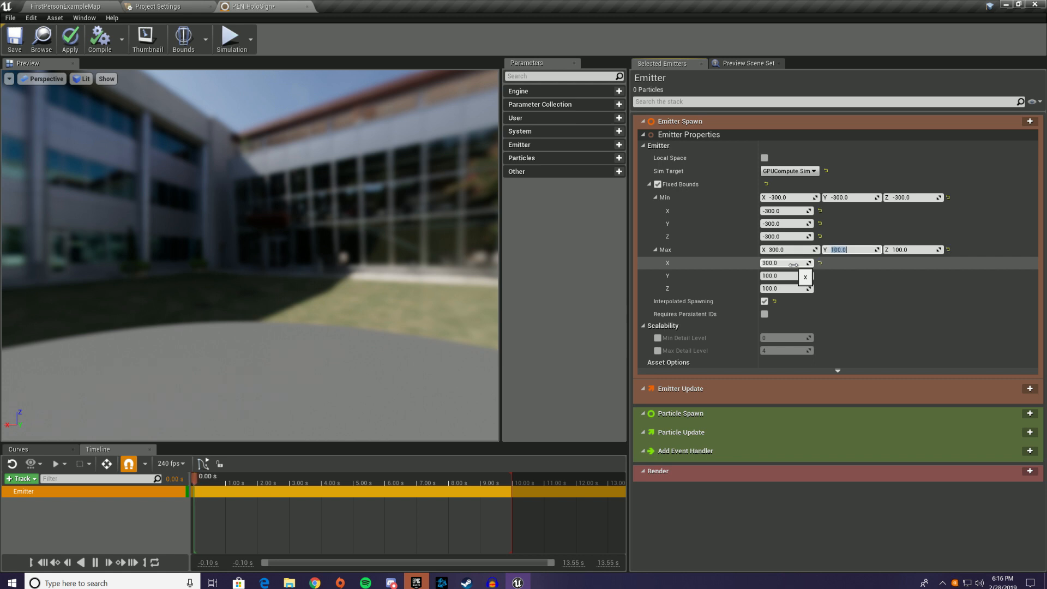
key("Tab")
type("300")
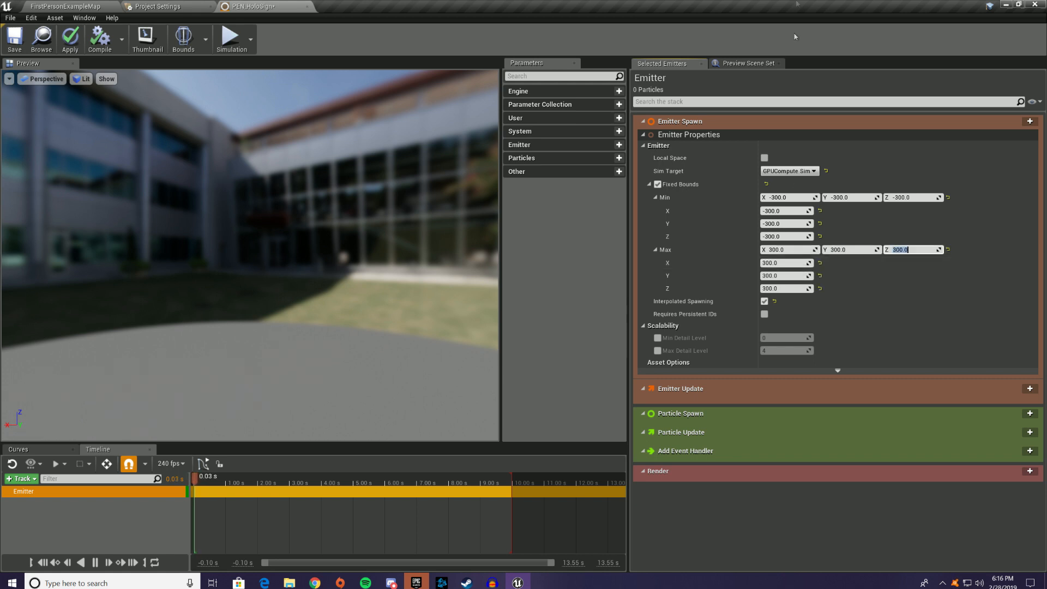
left_click(644, 134)
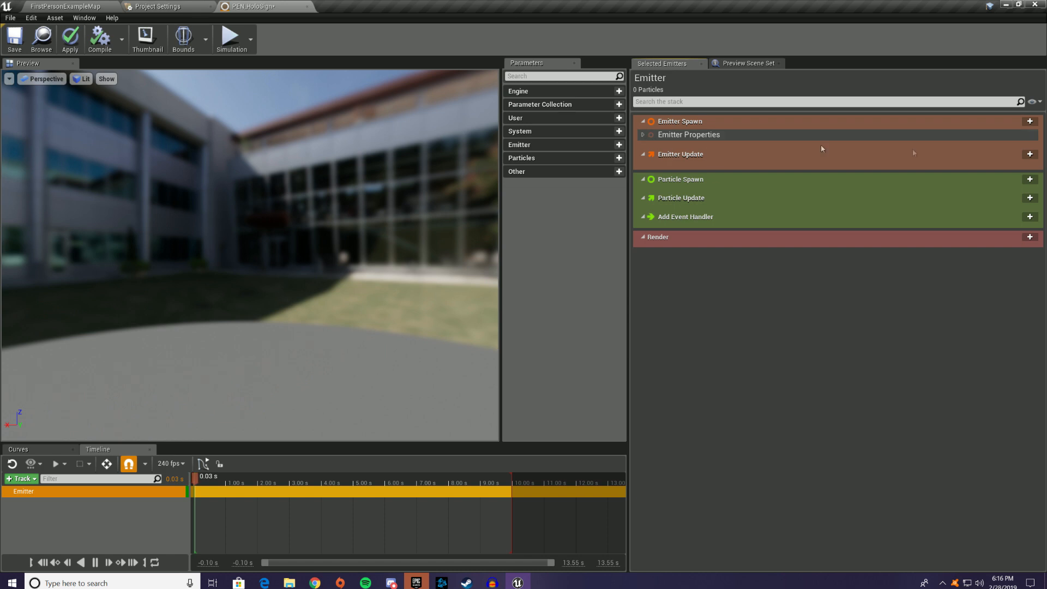
Add an Emitter Life Cycle module to Emitter Update with AutoComplete off and a NextLoopDuration of 1.0
left_click(1030, 153)
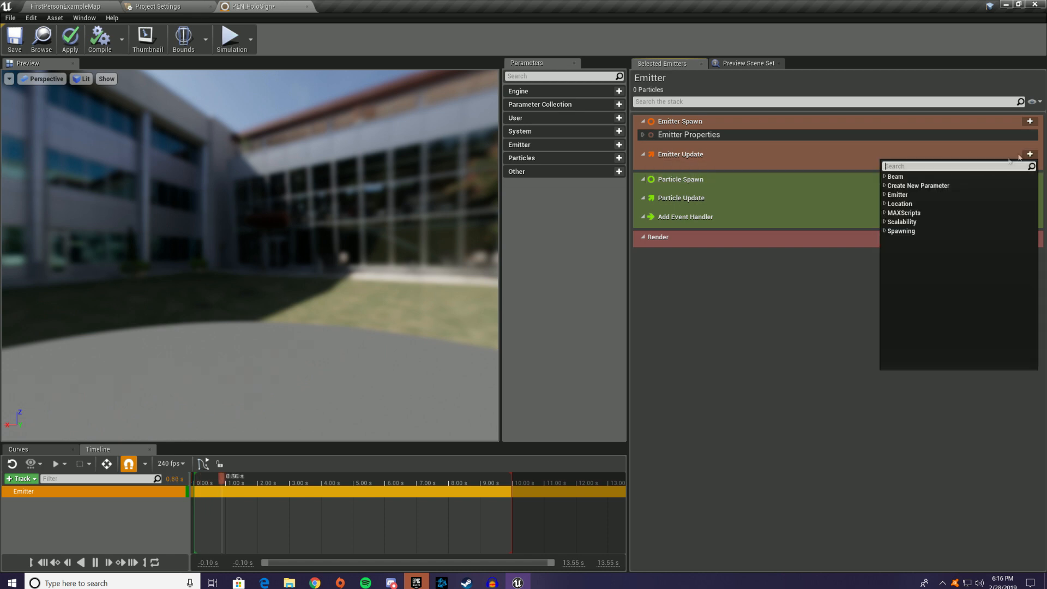
type("li")
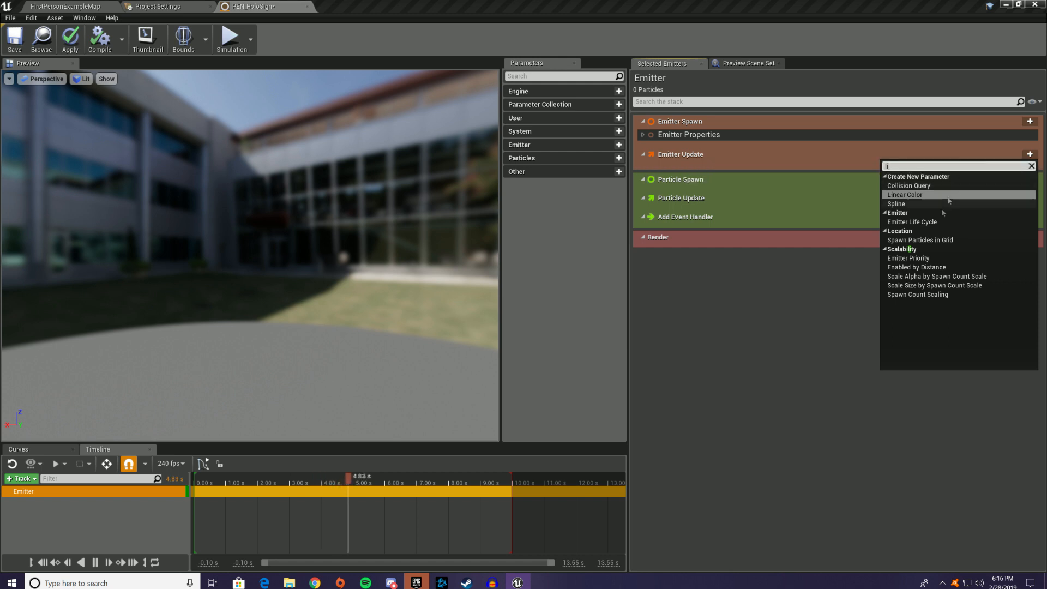
left_click(923, 224)
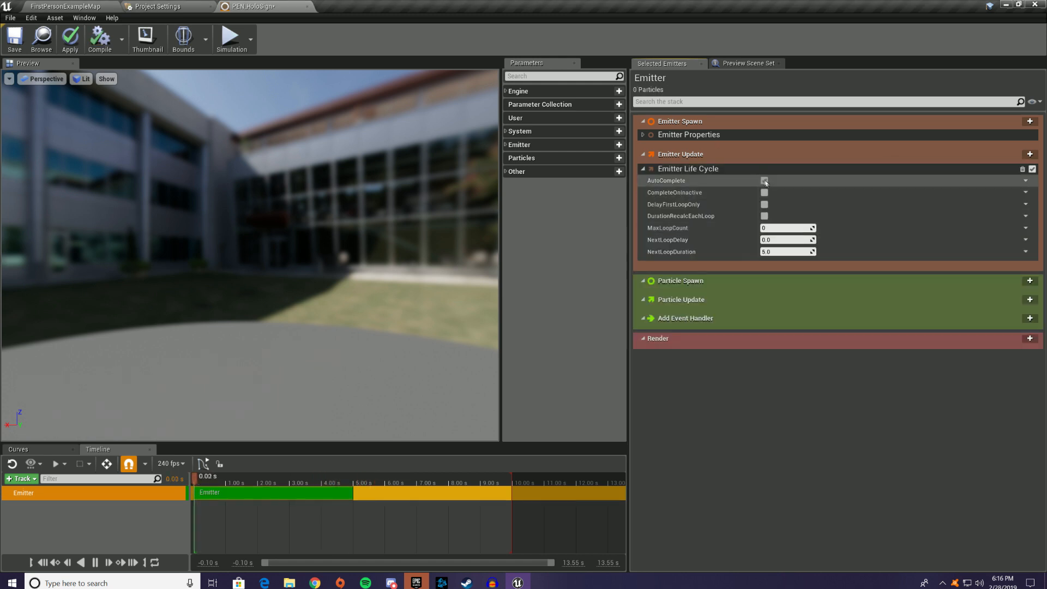
left_click(785, 252)
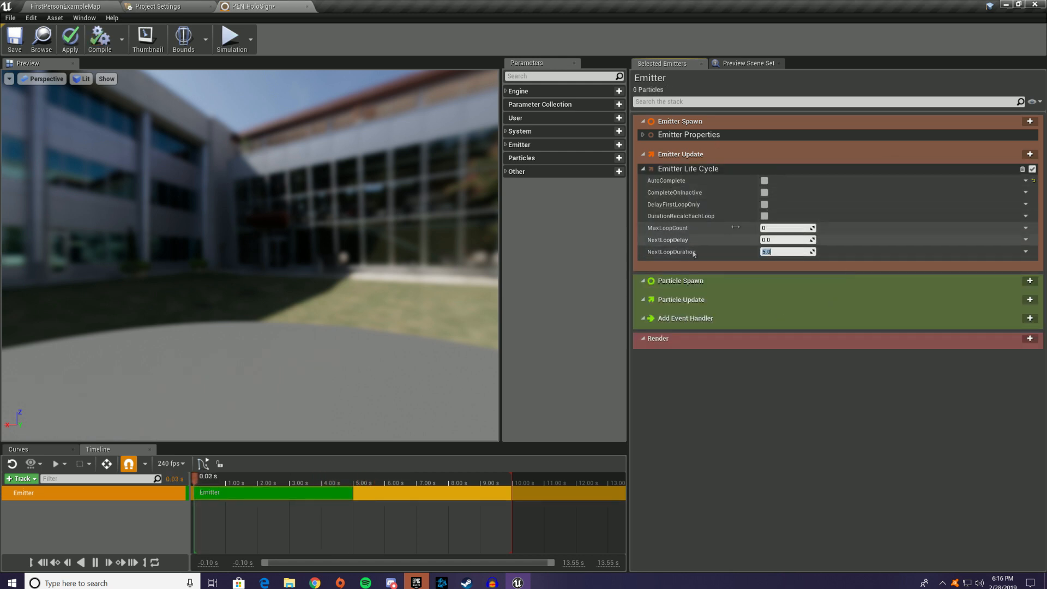
type("1")
key("Return")
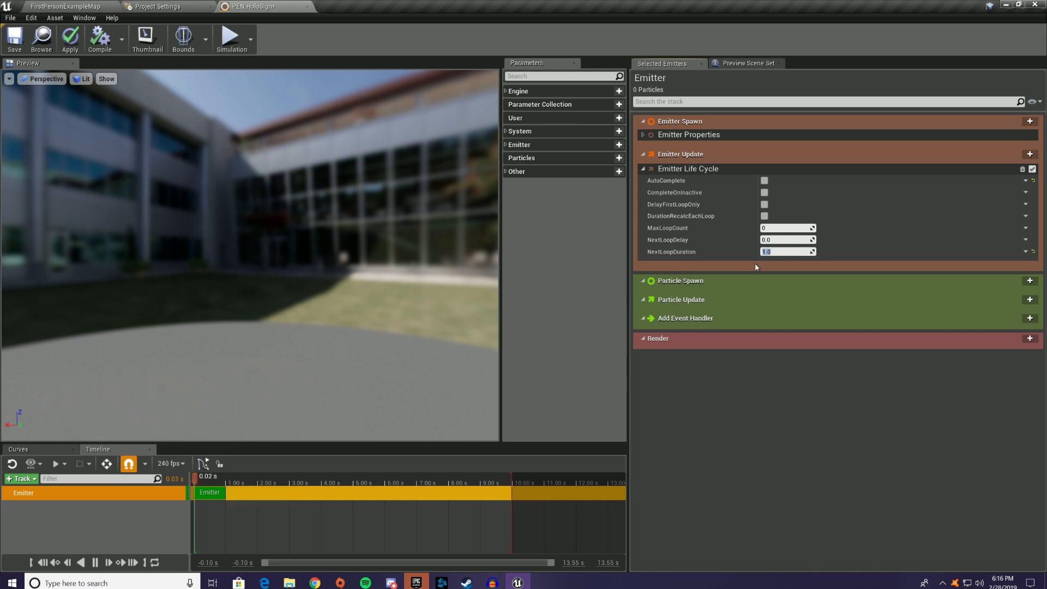
Add a Spawn Particles in Grid module to Emitter Update and save the emitter
left_click(1030, 154)
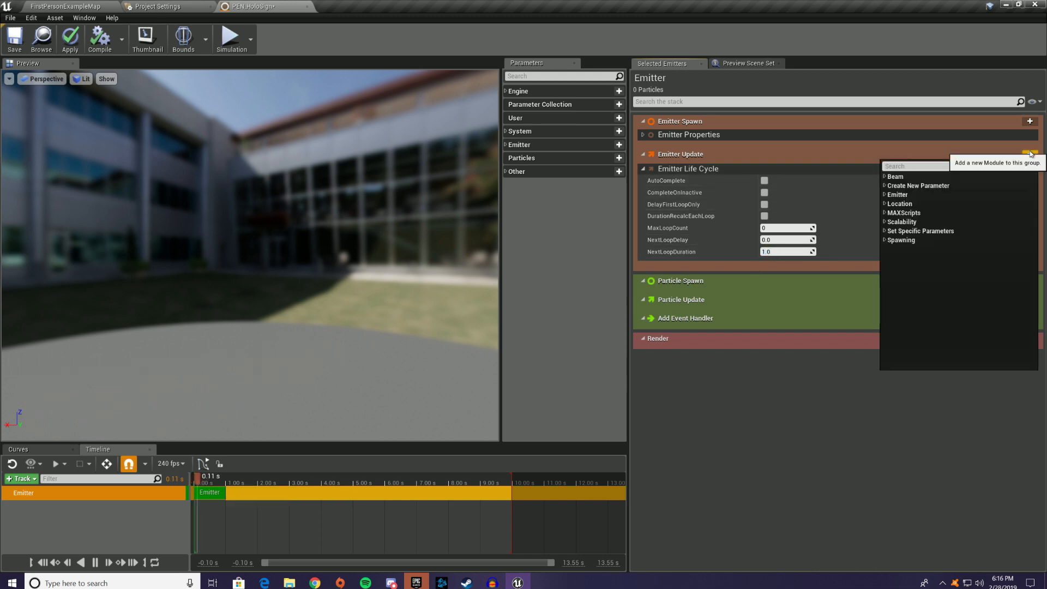
type("g")
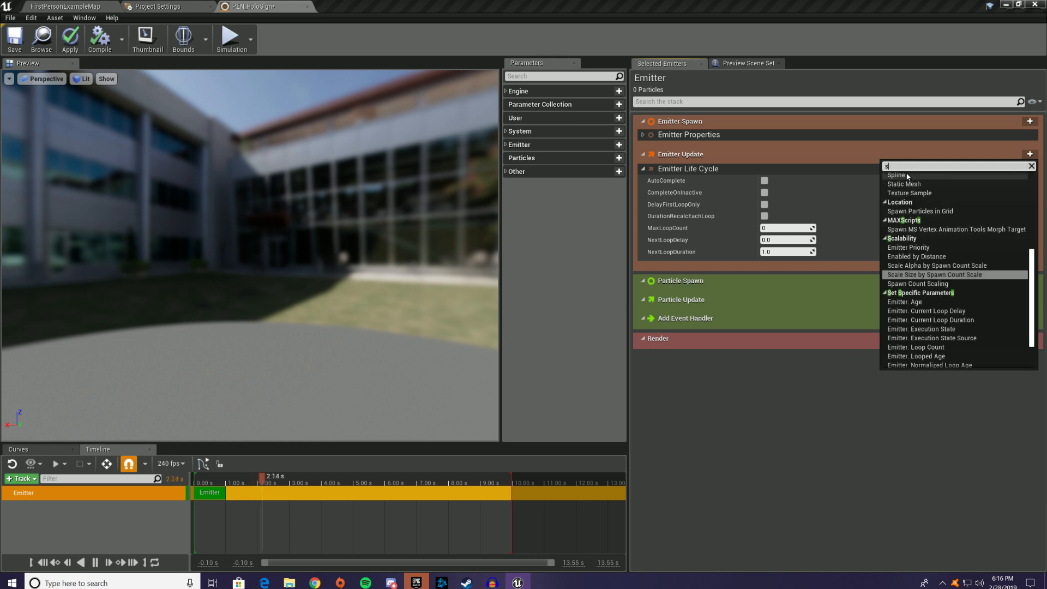
type("rid")
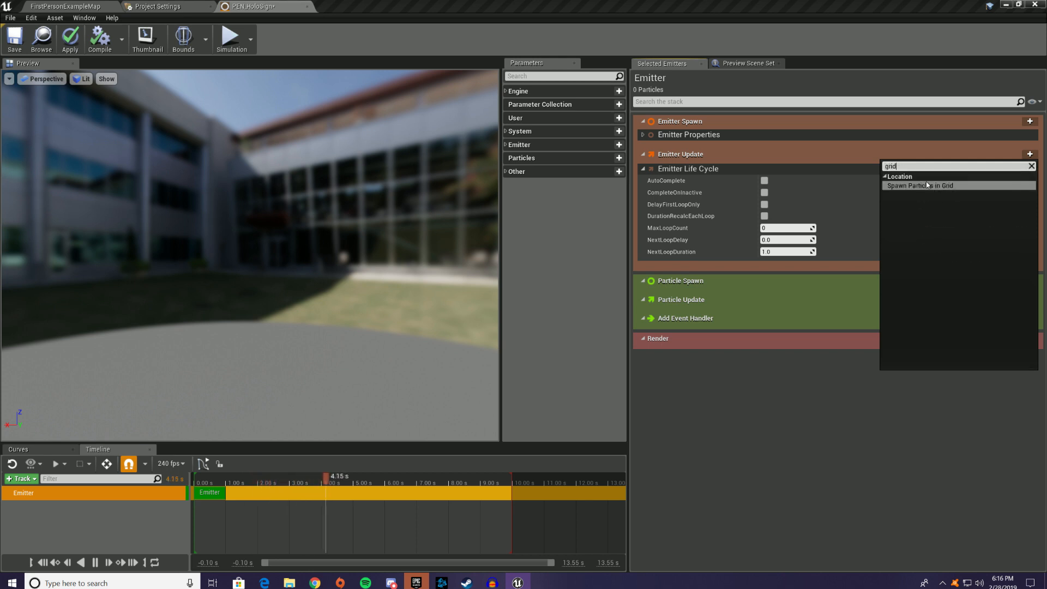
left_click(930, 187)
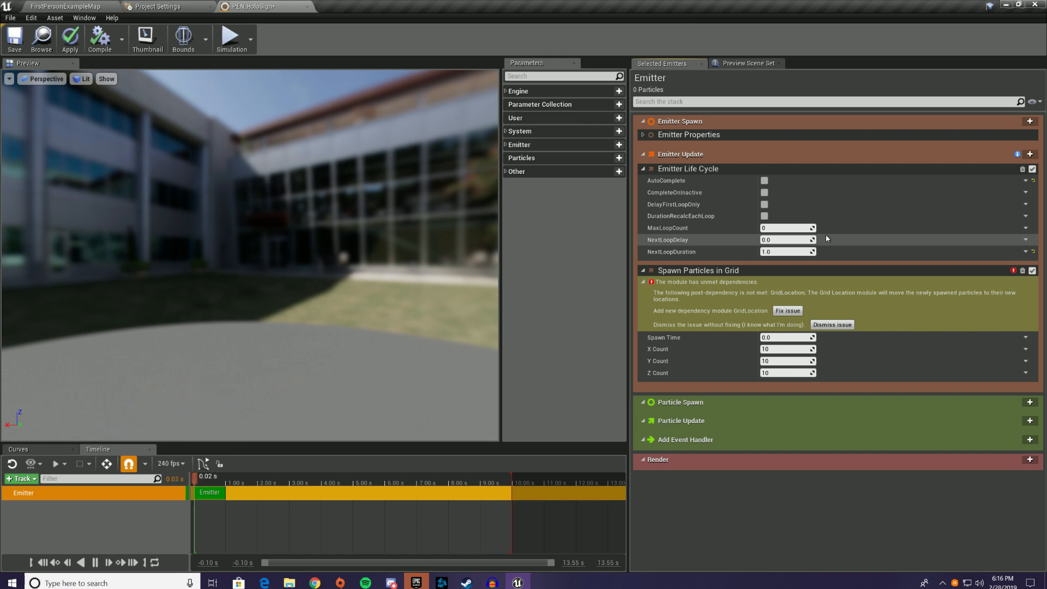
left_click(15, 39)
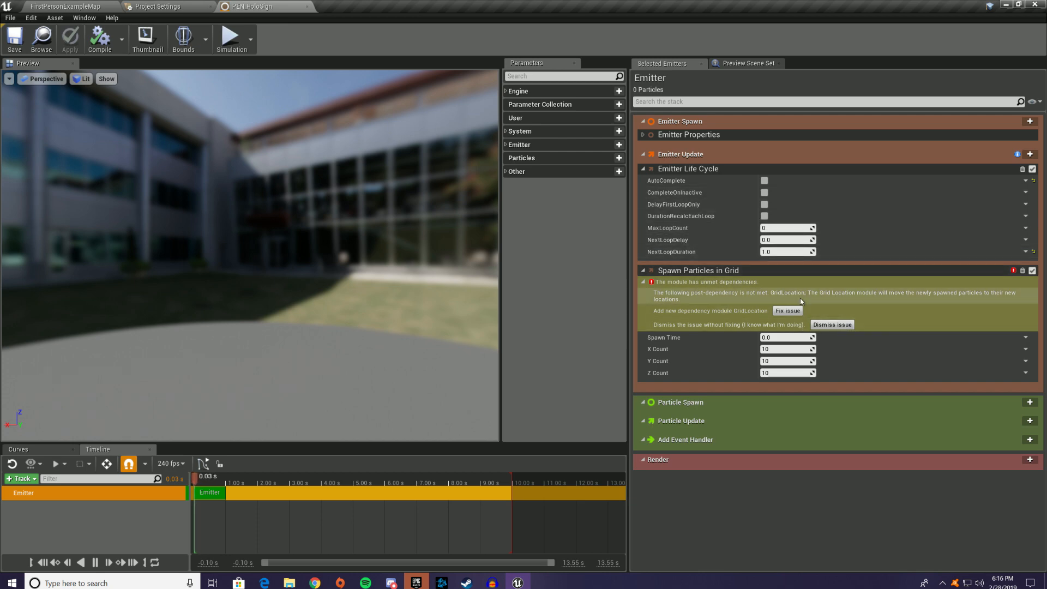
Try to add the missing GridLocation dependency for Spawn Particles in Grid using the offered fix
left_click(797, 312)
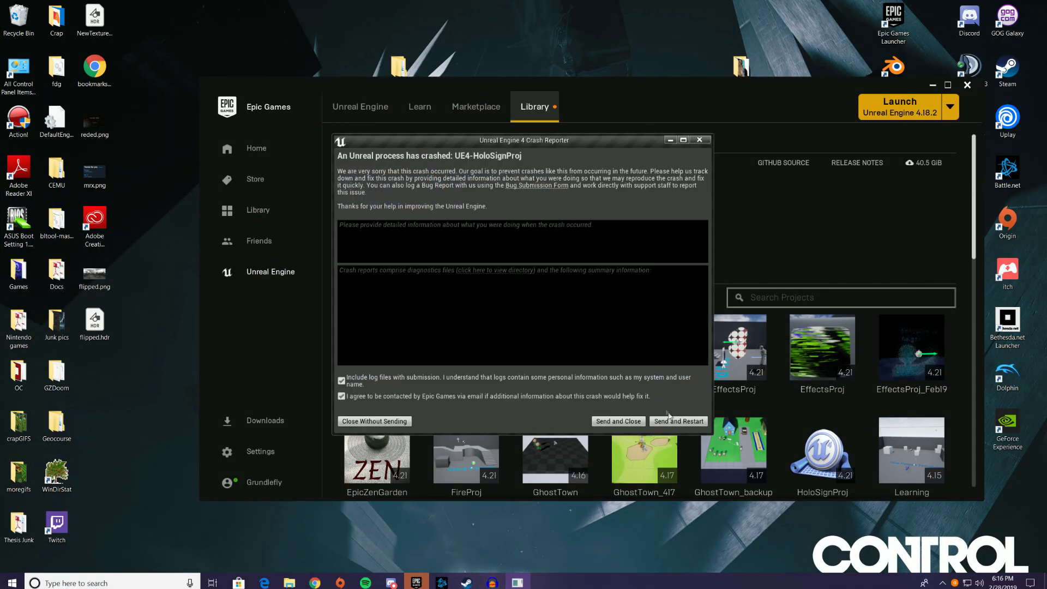
Send the crash report, restart the editor and reopen the PEN_HoloSign emitter without the Plugins window
left_click(672, 421)
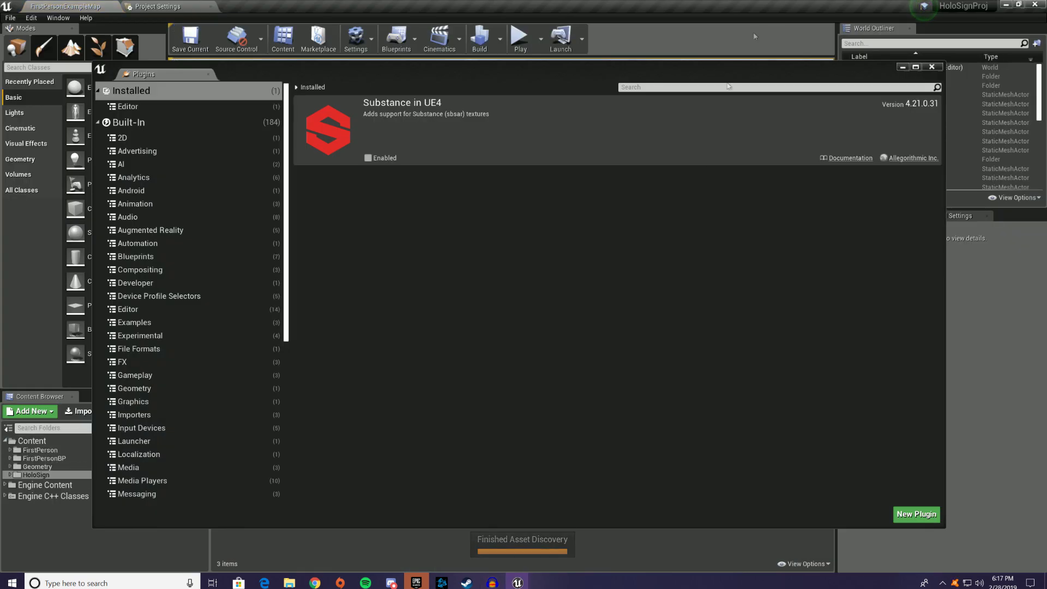
left_click(932, 67)
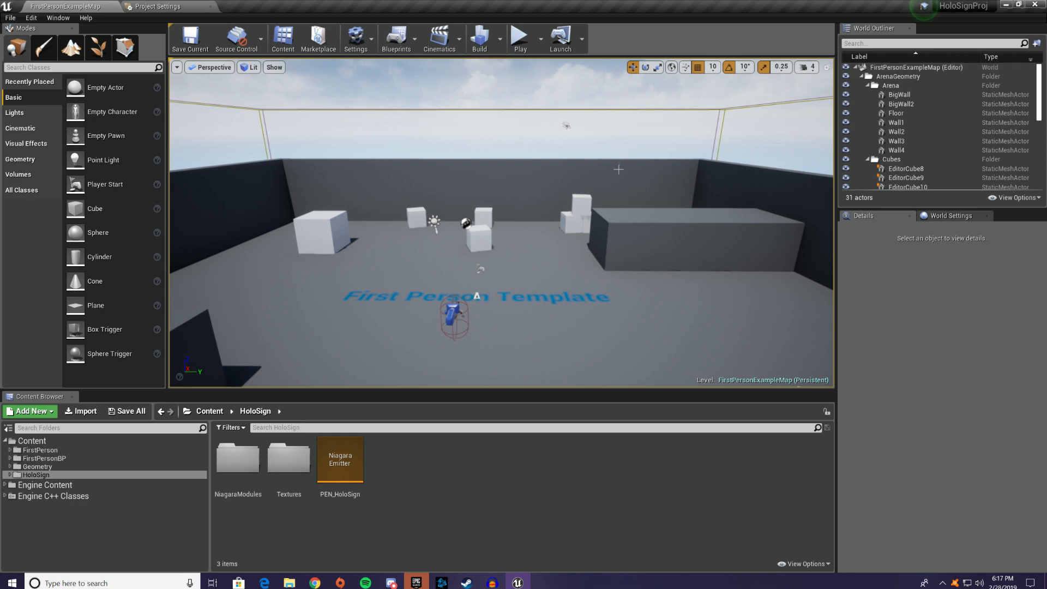
double_click(344, 474)
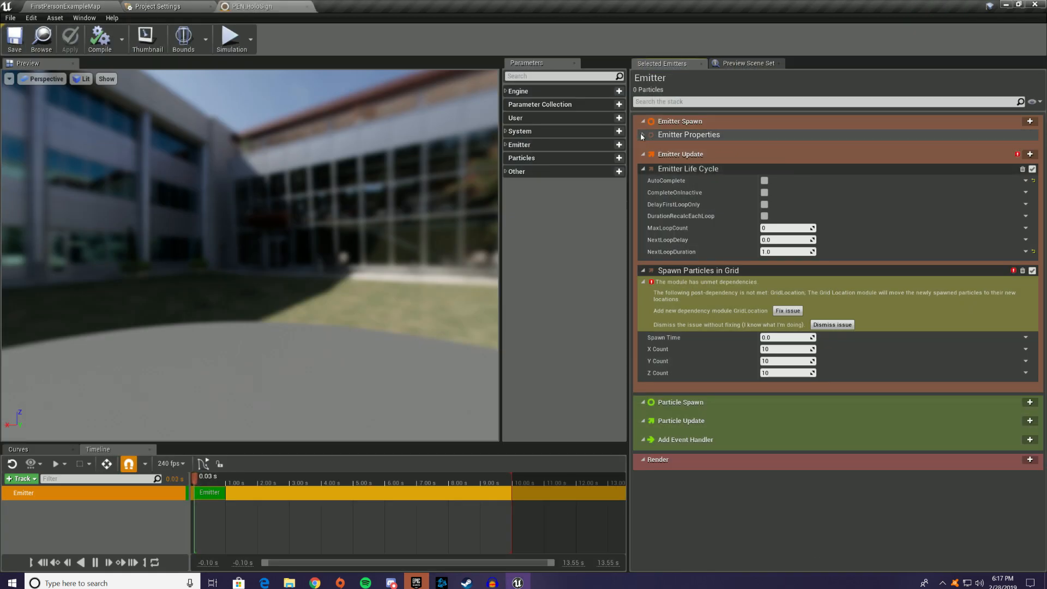
Show the Emitter Properties and fix the unmet dependency of Spawn Particles in Grid by adding the Grid Location module
left_click(642, 135)
scroll(813, 187, "down", 2)
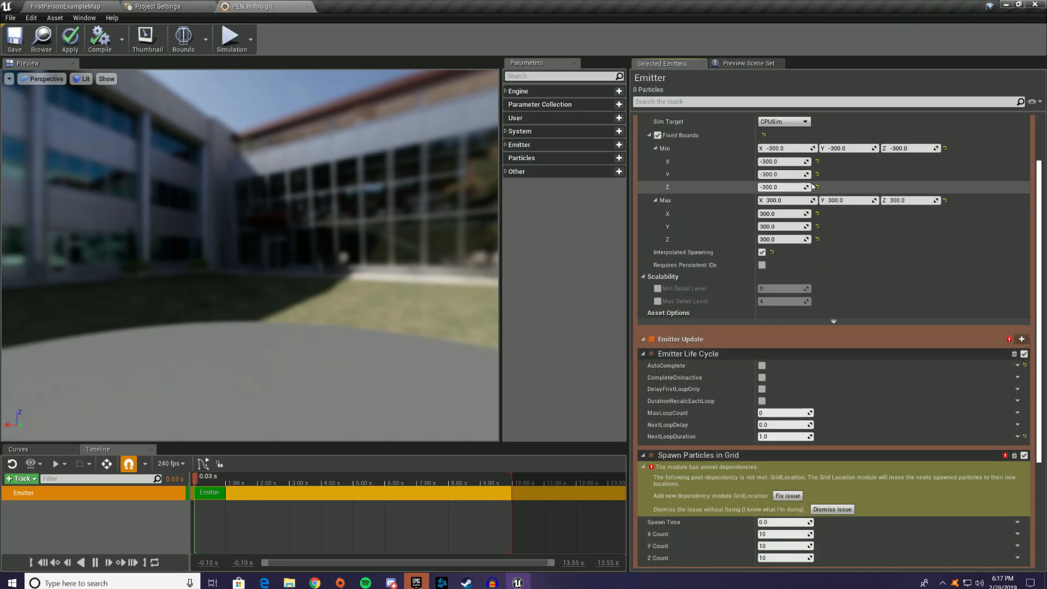
left_click(788, 496)
scroll(696, 379, "down", 5)
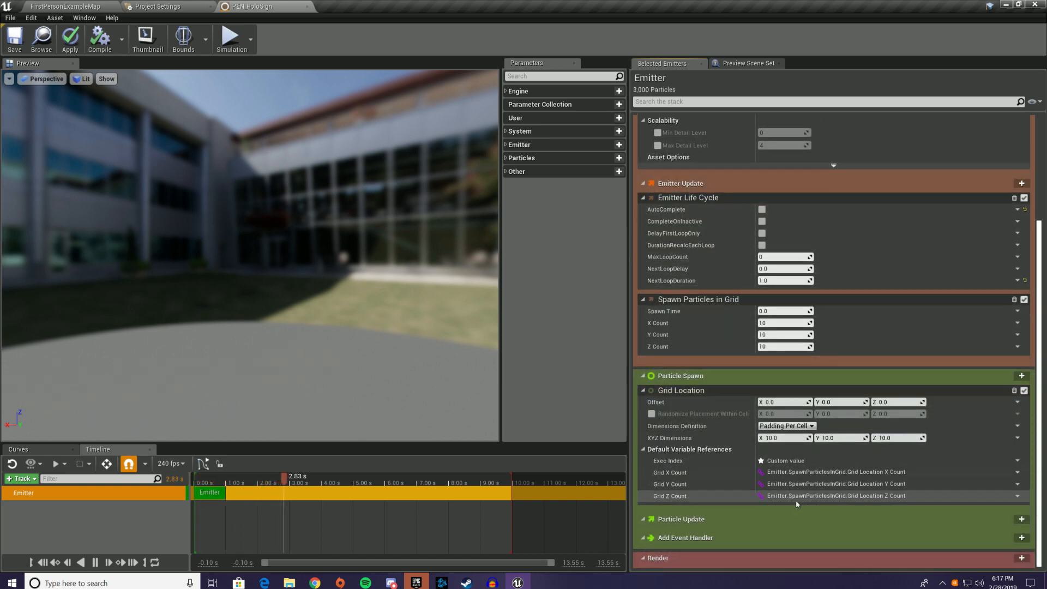
Add Niagara Sprite Renderer Properties to the emitter's Render section
left_click(1021, 558)
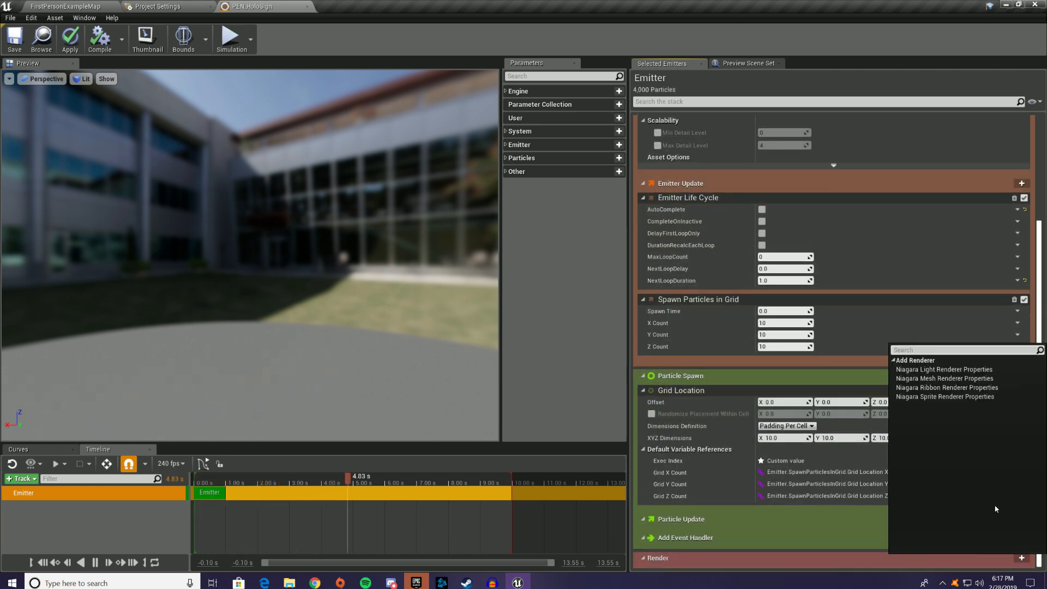
left_click(808, 312)
scroll(810, 312, "up", 5)
scroll(830, 309, "down", 2)
scroll(830, 307, "down", 2)
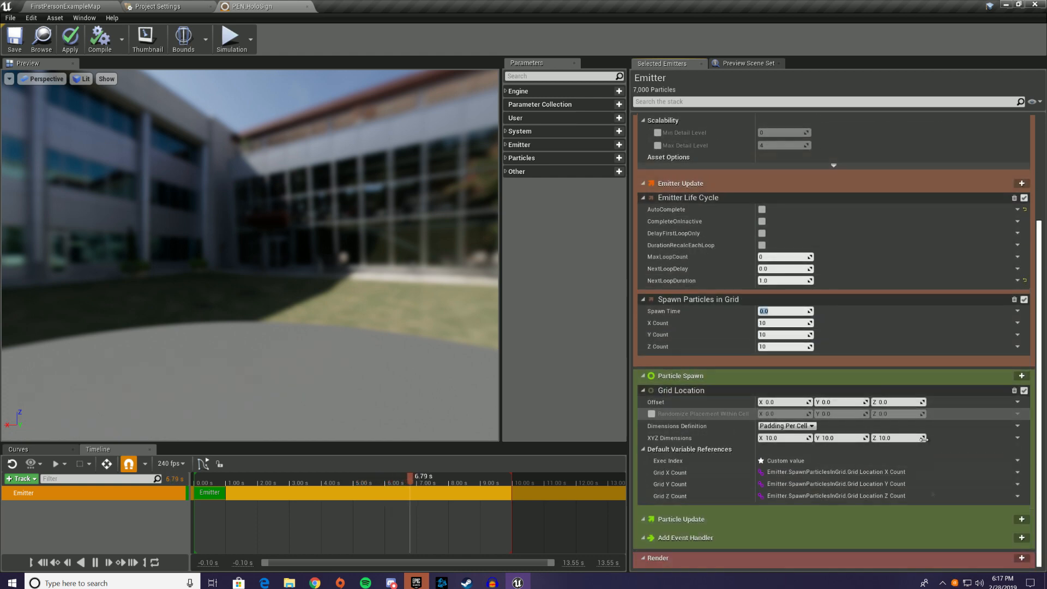
left_click(1022, 557)
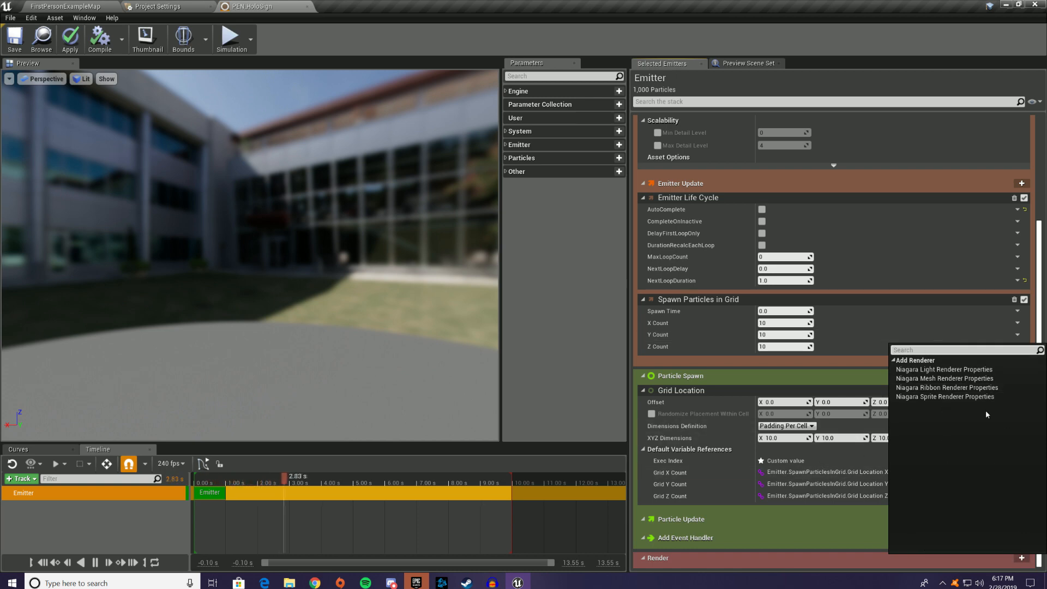
left_click(975, 397)
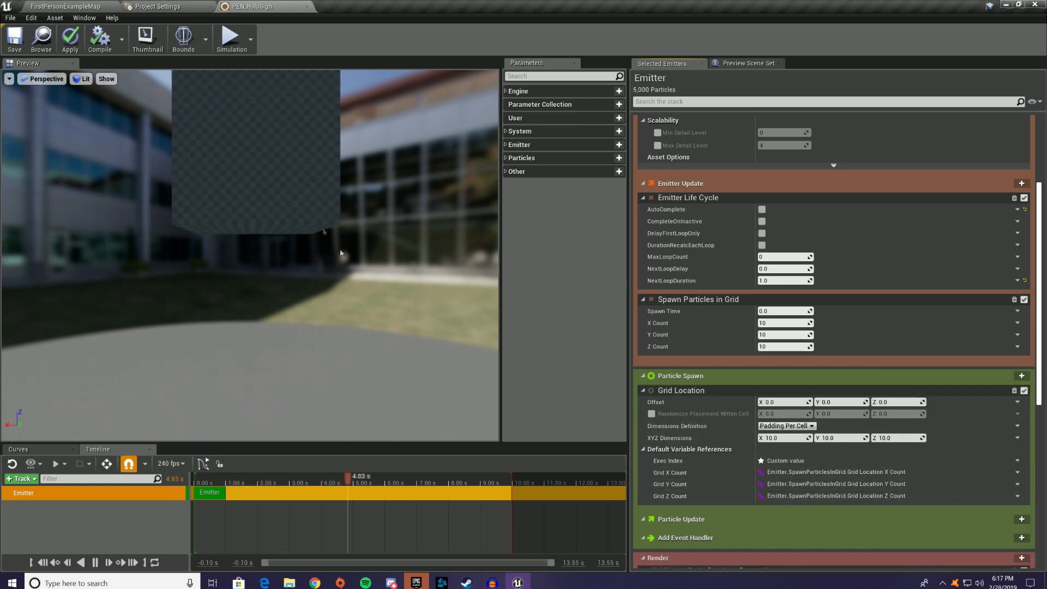
Change the emitter's Sim Target to GPUCompute Sim and check the particle block in the preview
scroll(789, 289, "up", 5)
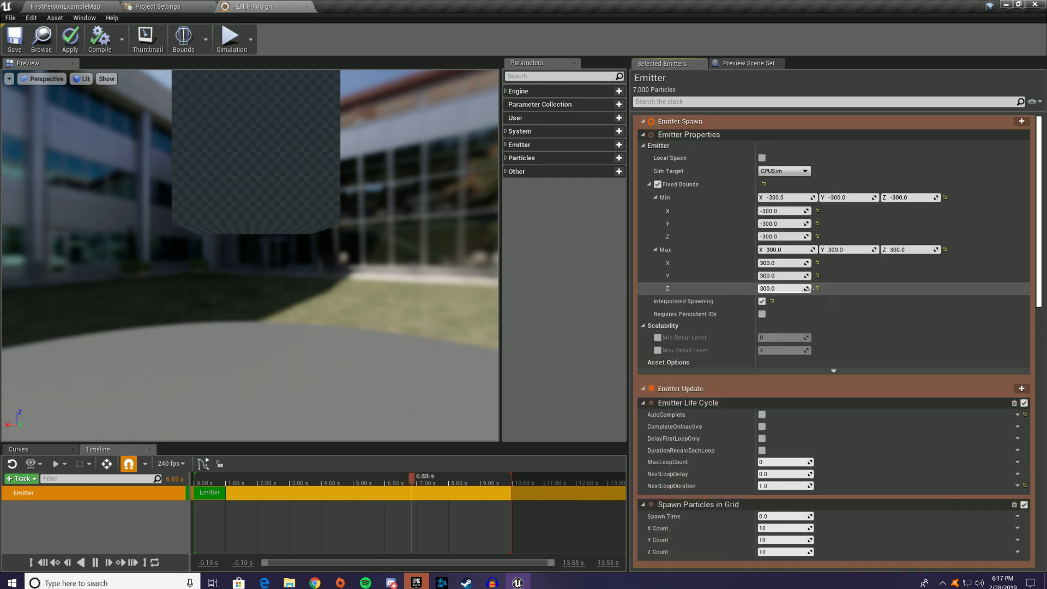
left_click(785, 171)
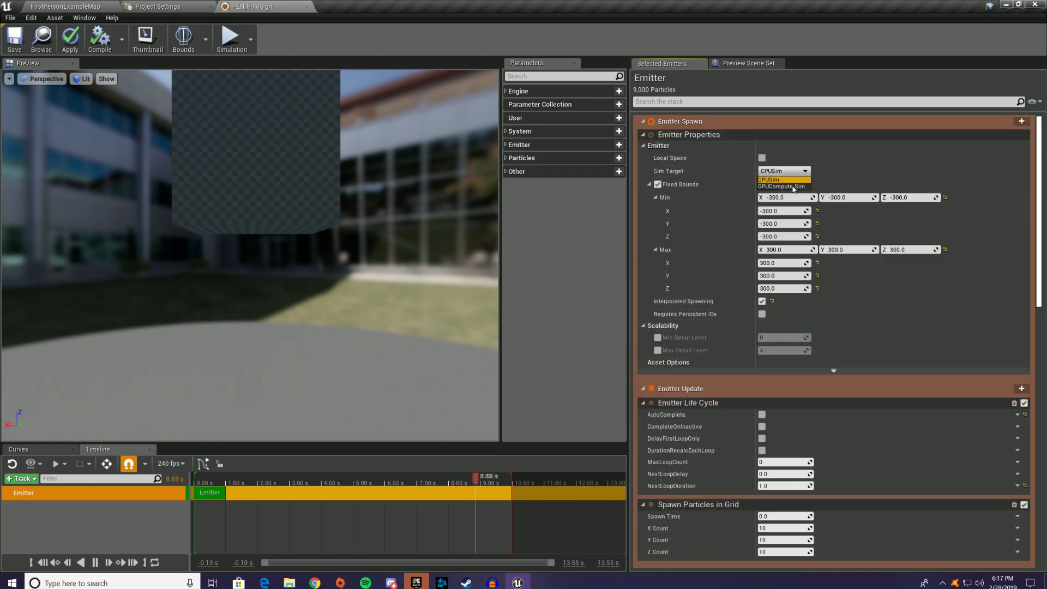
left_click(793, 187)
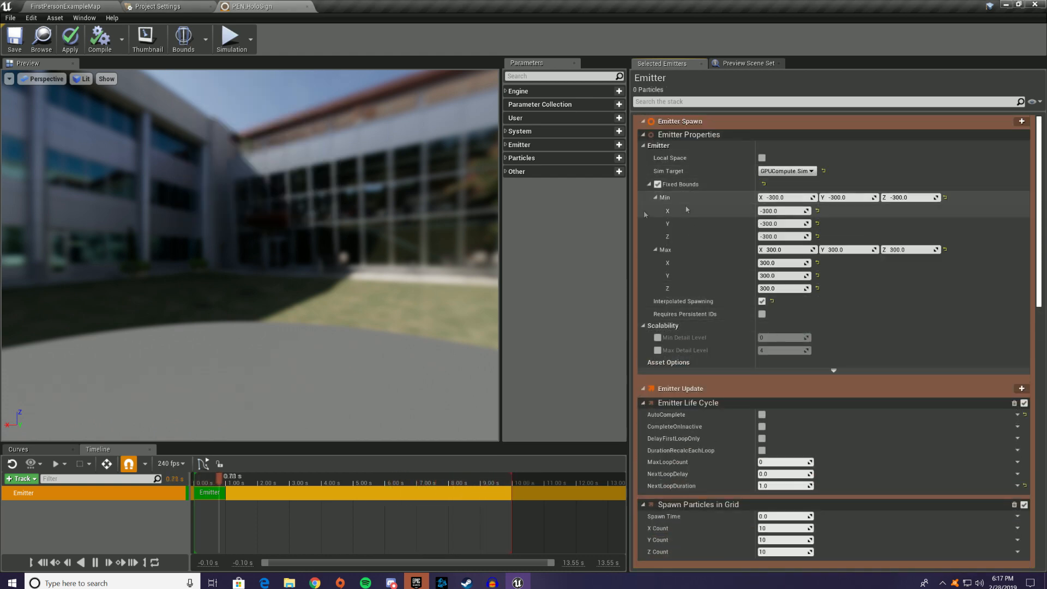
left_click_drag(414, 261, 425, 308)
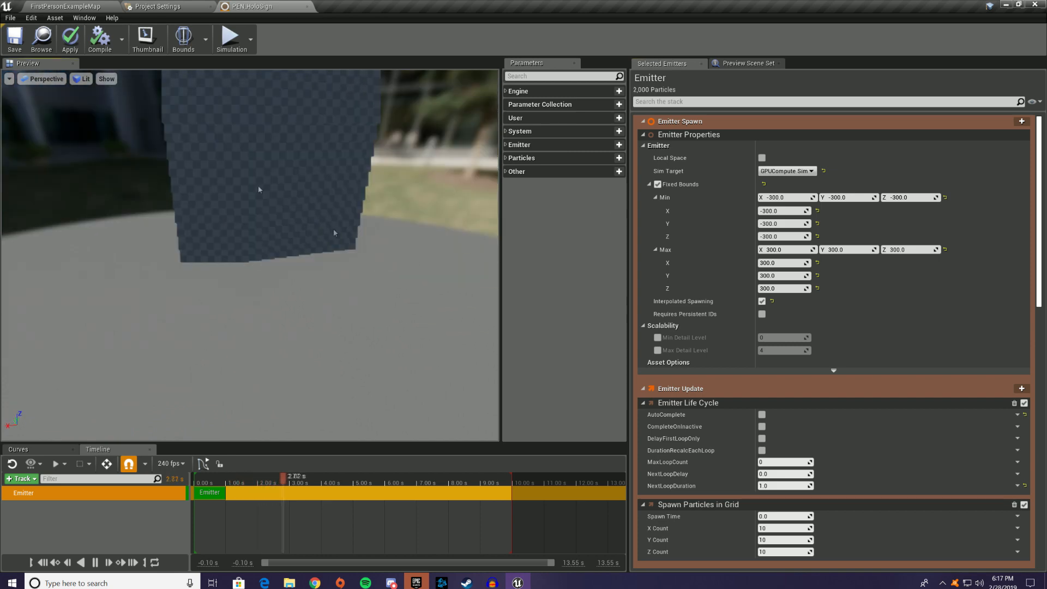
middle_click_drag(338, 216, 322, 327)
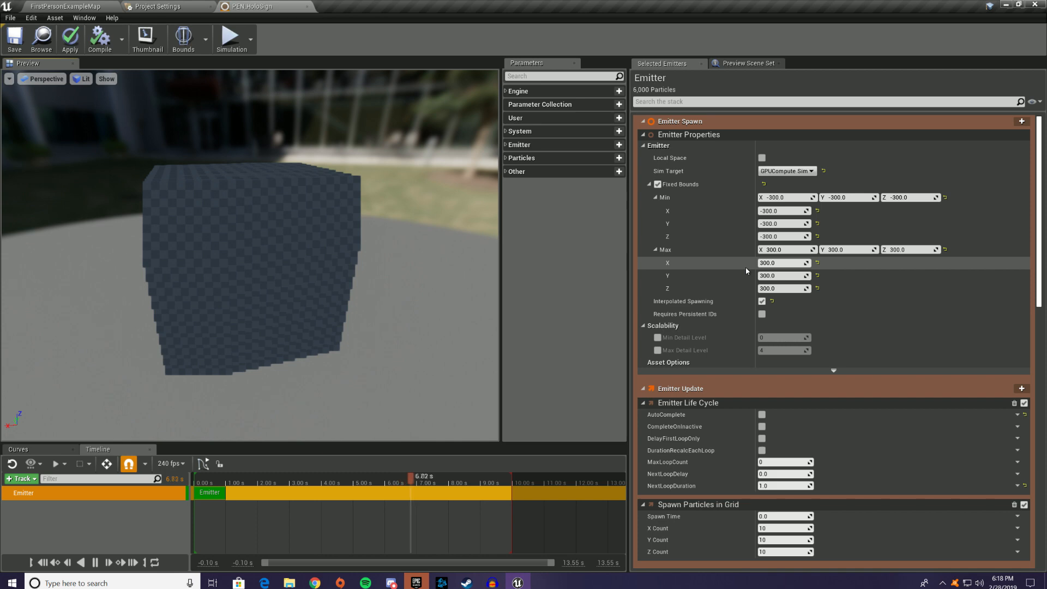
Set the X Count and Y Count of Spawn Particles in Grid to 256 each
scroll(868, 308, "down", 2)
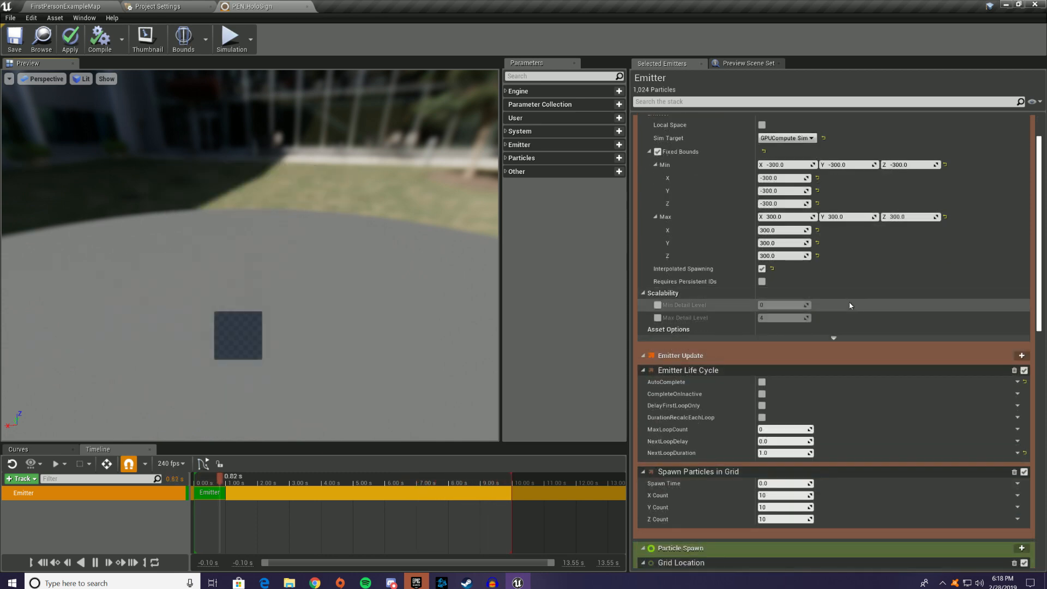
scroll(839, 289, "down", 6)
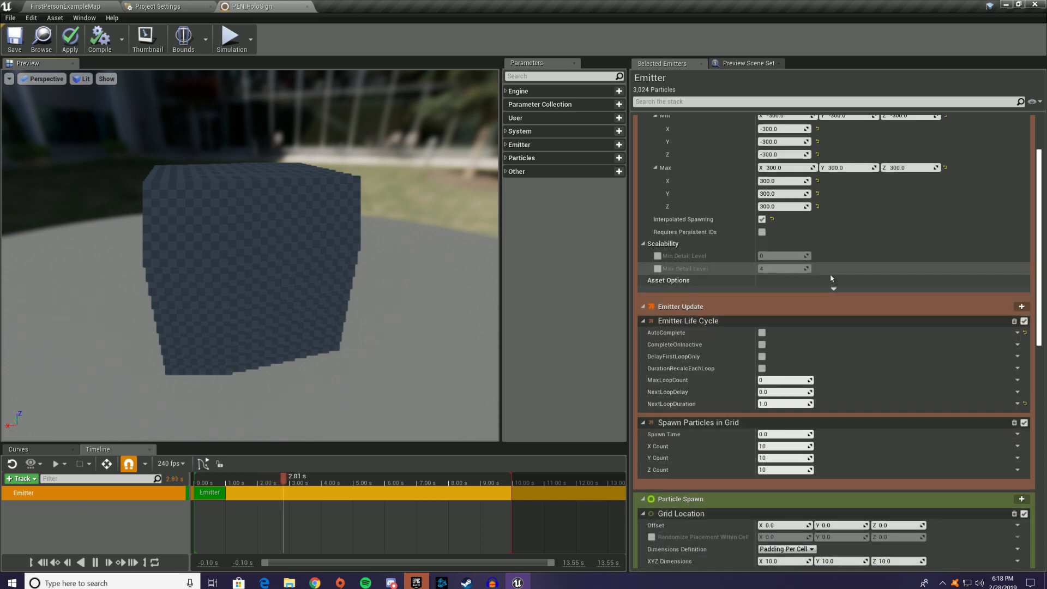
left_click(769, 381)
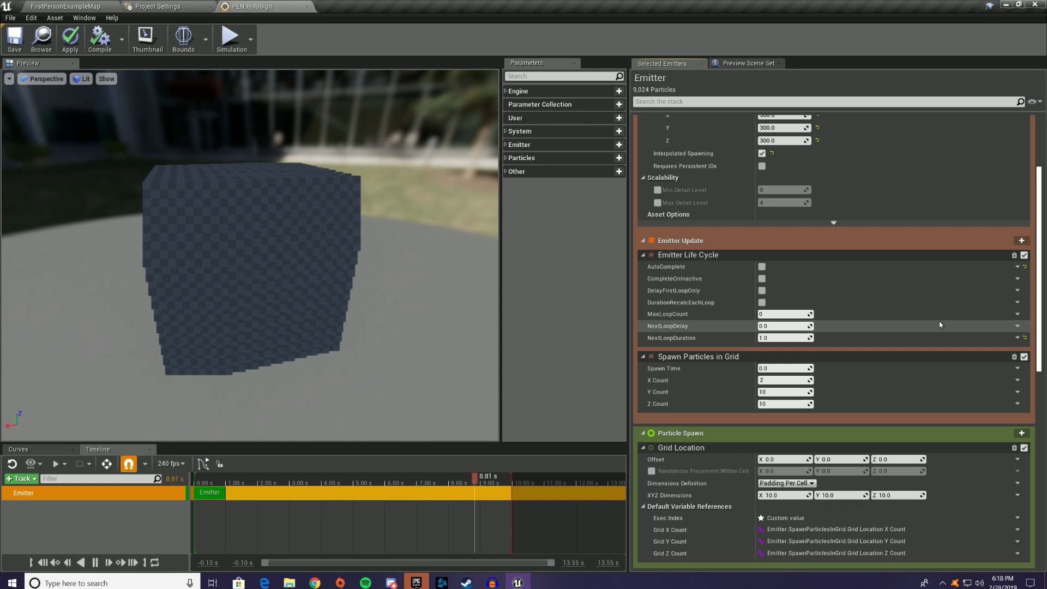
key("BackSpace")
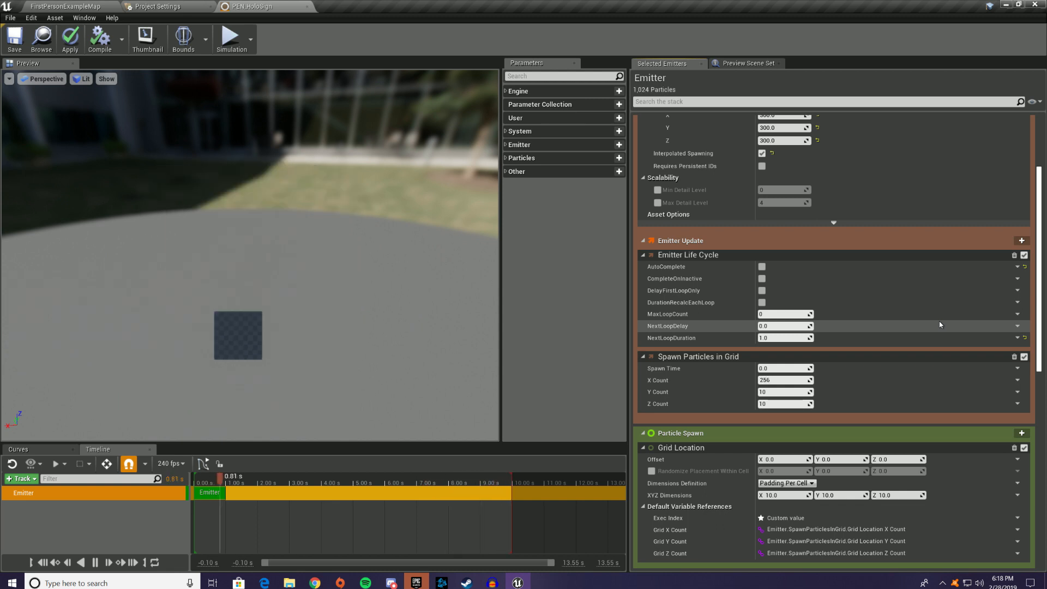
key("Tab")
type("256")
key("Return")
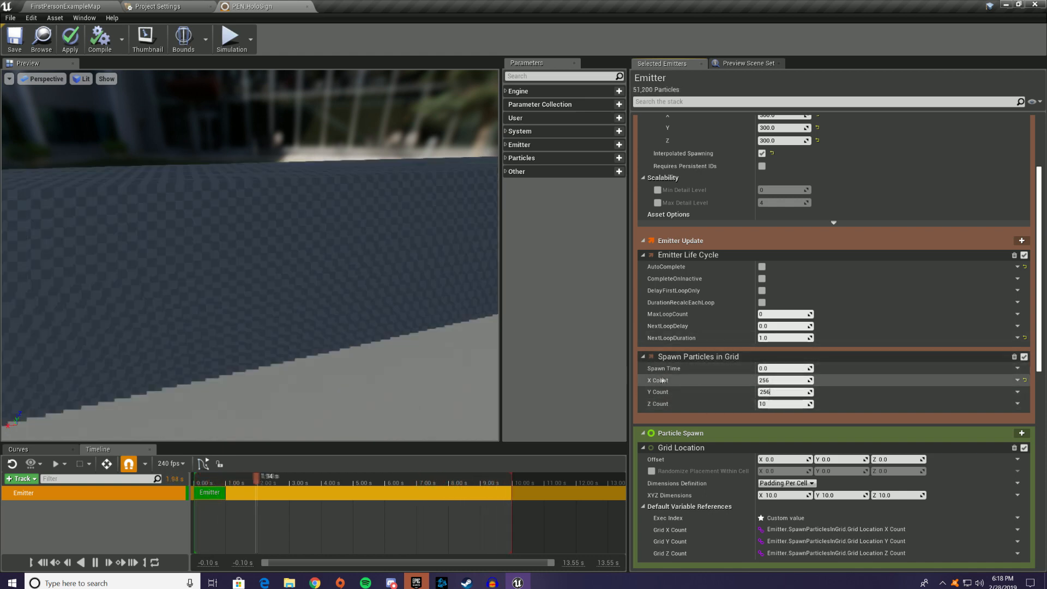
Set the Z Count of Spawn Particles in Grid to 0 and apply the emitter changes
left_click(772, 404)
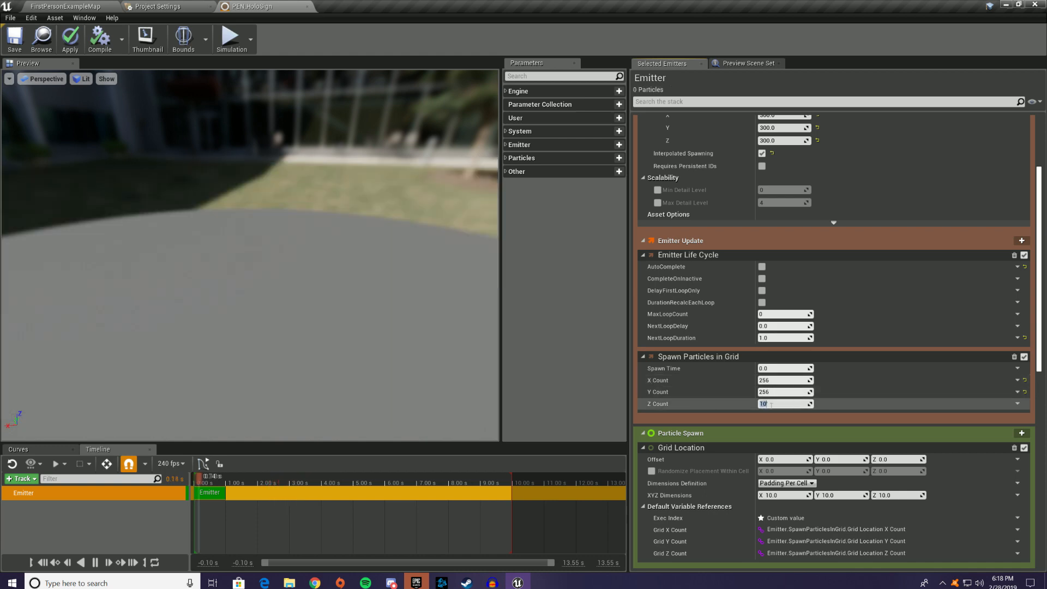
type("1")
key("Return")
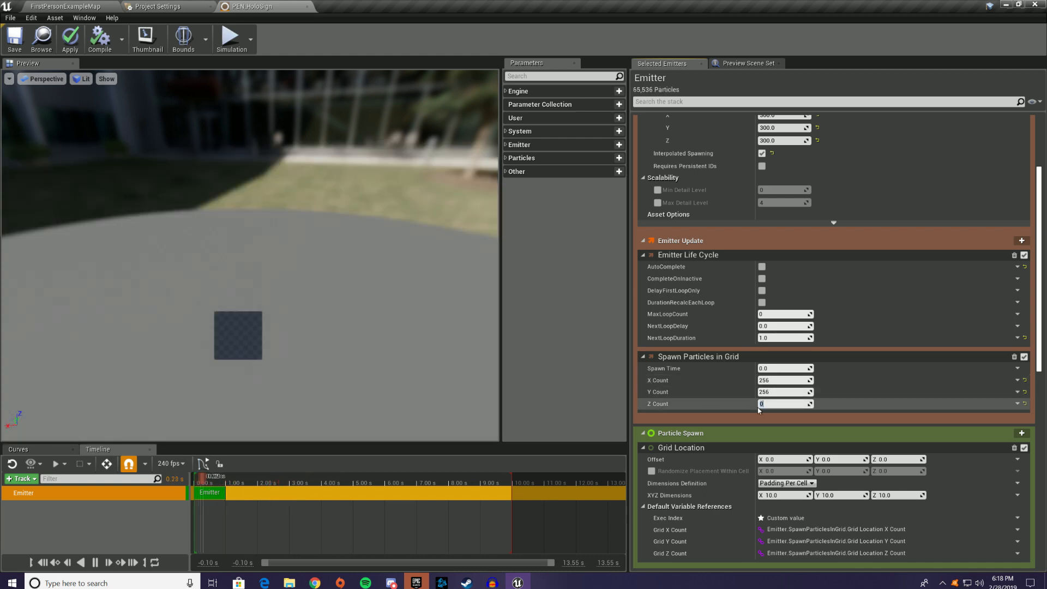
left_click_drag(325, 365, 485, 339)
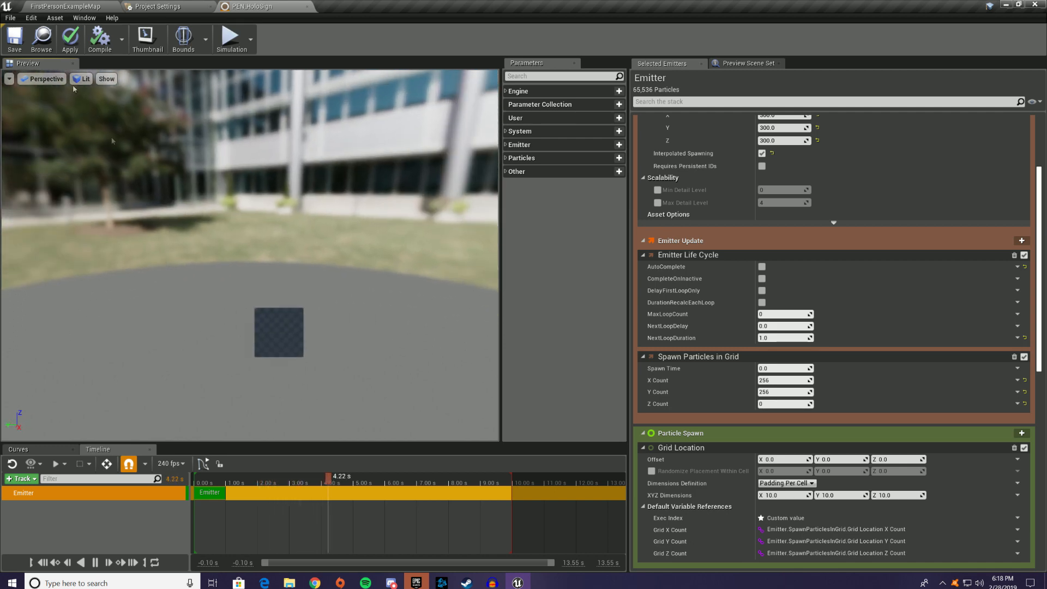
left_click(69, 39)
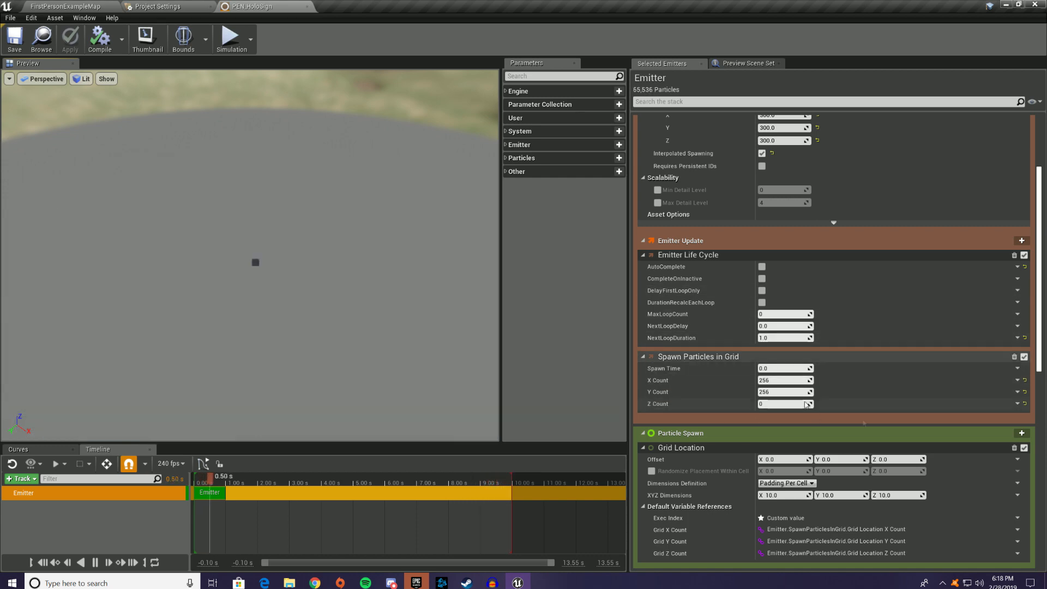
Change the Grid Location module's Dimensions Definition to Bounding Box Size
scroll(893, 408, "down", 2)
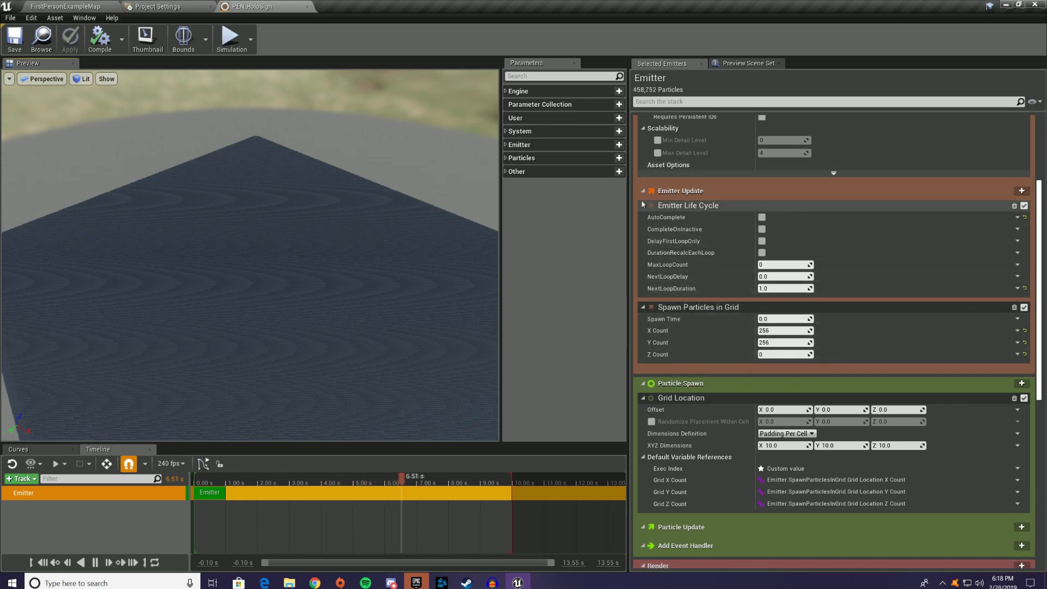
scroll(790, 444, "down", 1)
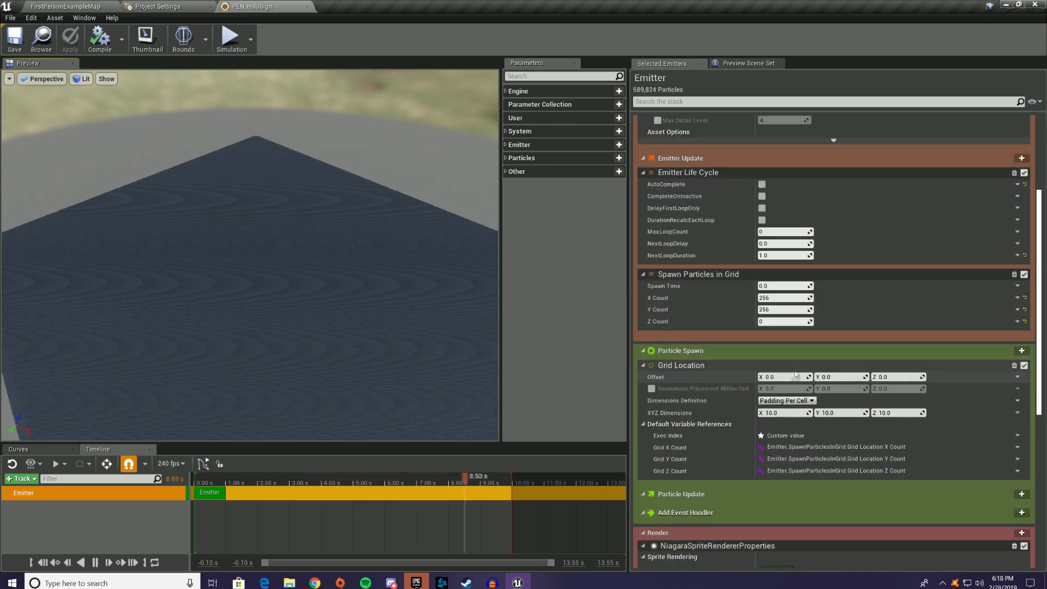
left_click(800, 401)
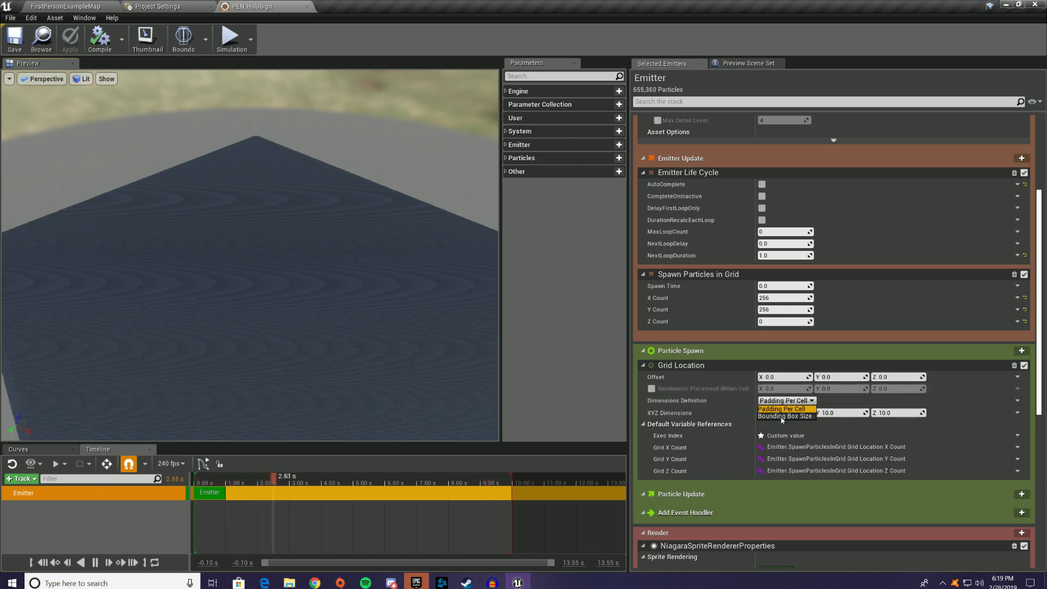
left_click(782, 416)
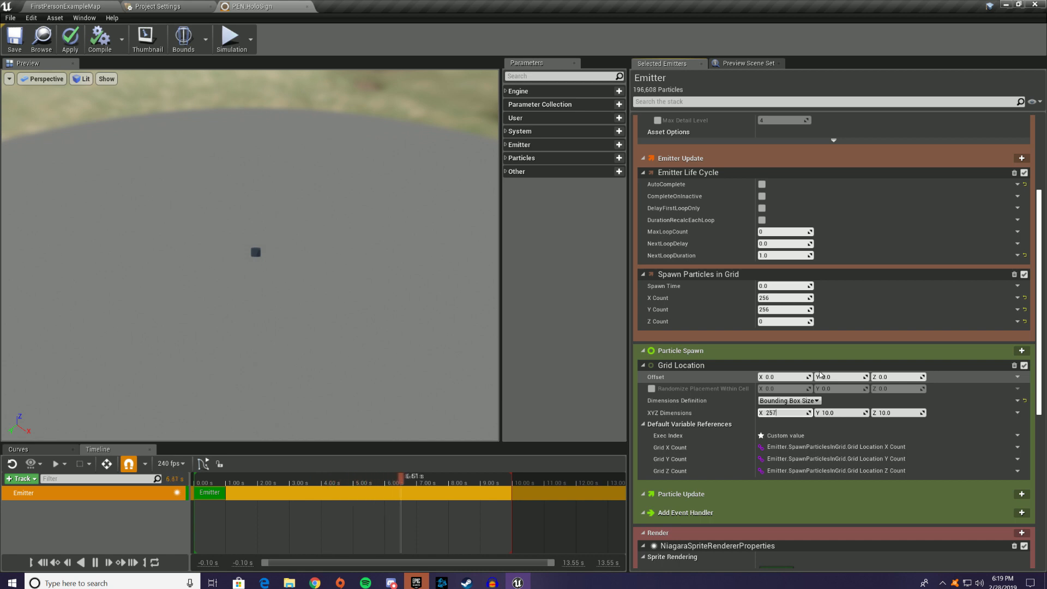
Set the Grid Location XYZ Dimensions to 256, 256 and 1, and check the grid's shape in the preview
key("Tab")
type("3")
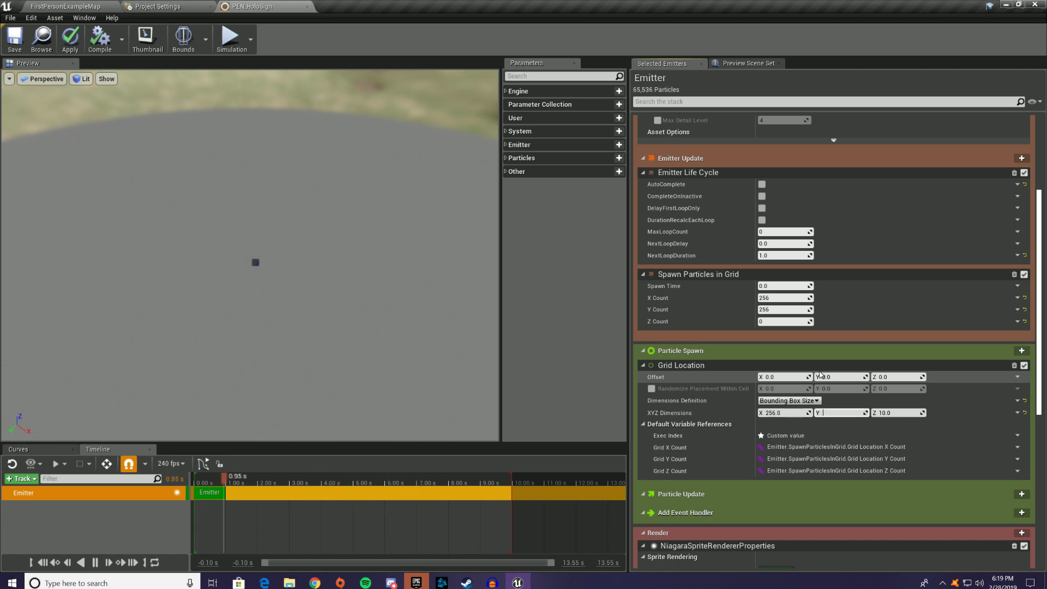
type("25")
key("Return")
type("6")
key("Tab")
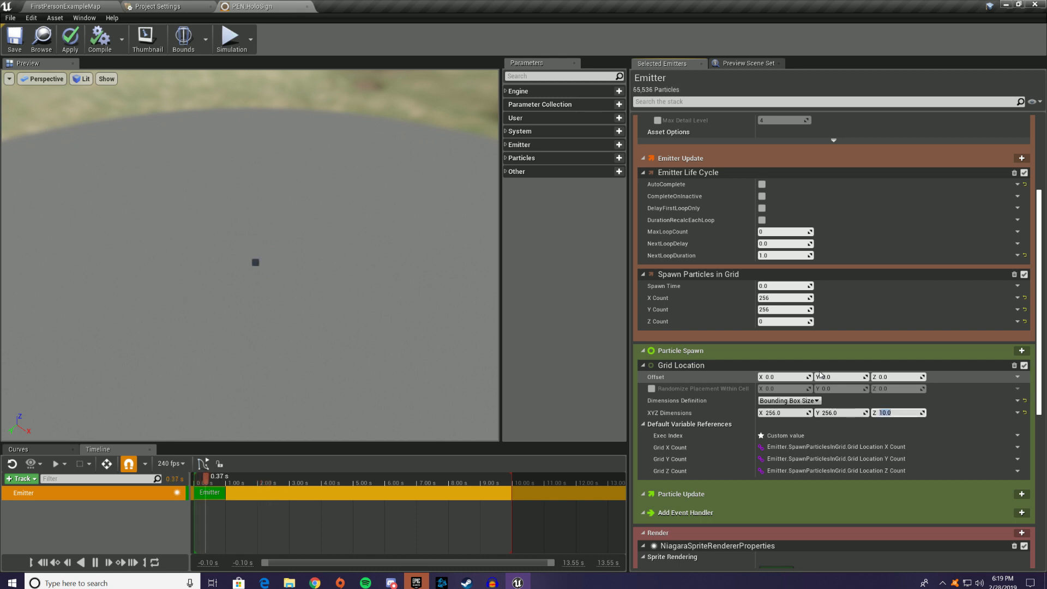
left_click_drag(269, 350, 332, 316)
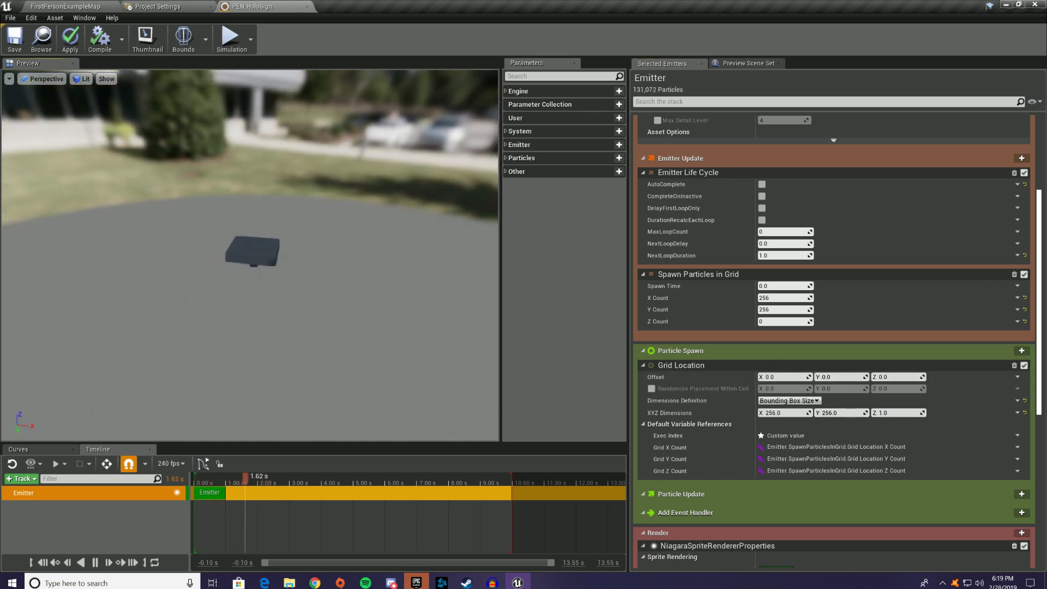
right_click_drag(273, 316, 273, 280)
left_click_drag(273, 281, 333, 207)
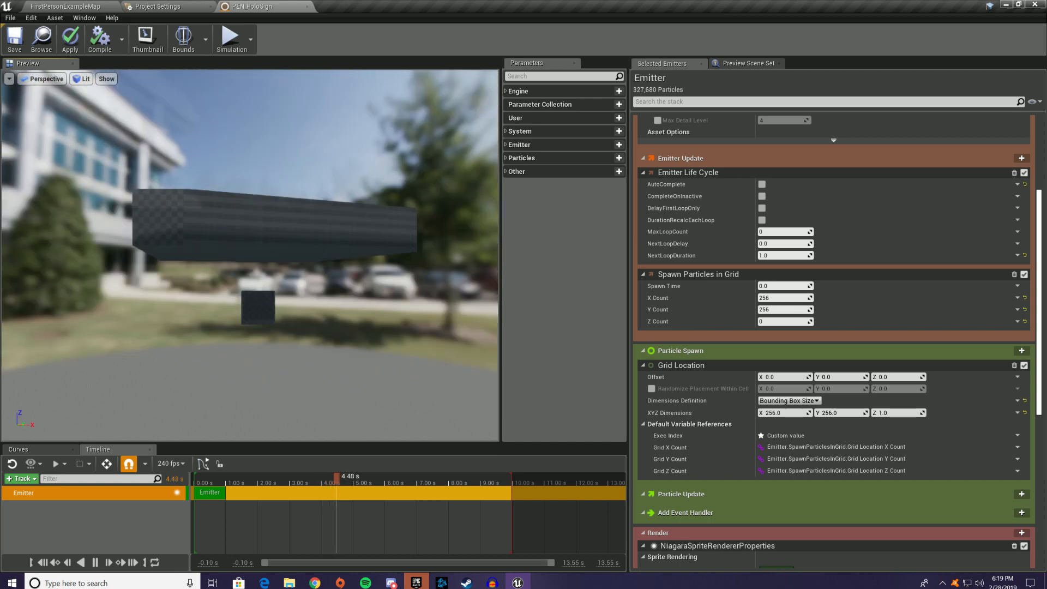
left_click_drag(158, 109, 327, 171)
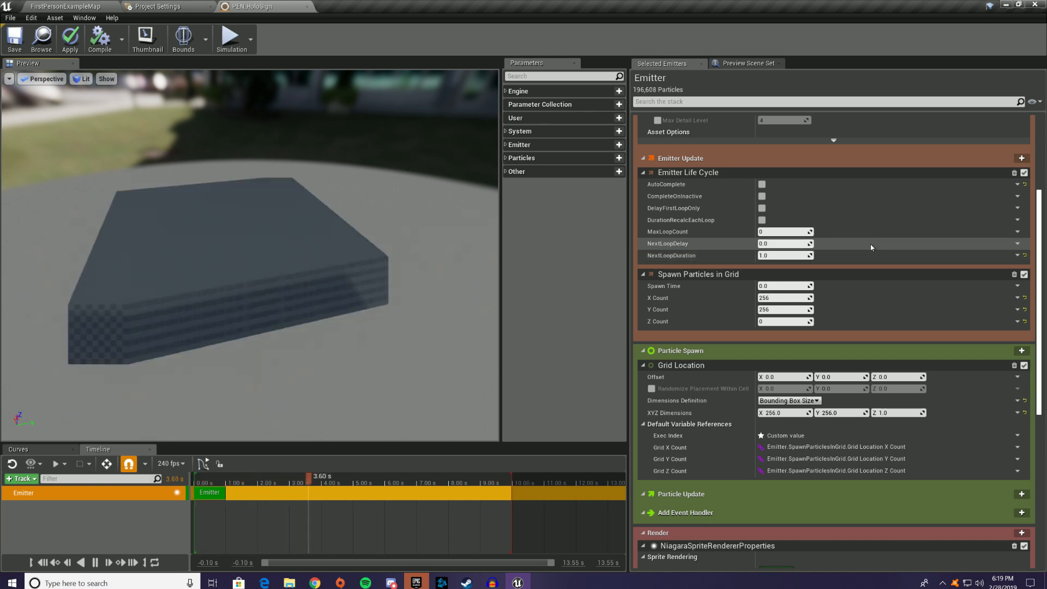
left_click_drag(262, 303, 240, 307)
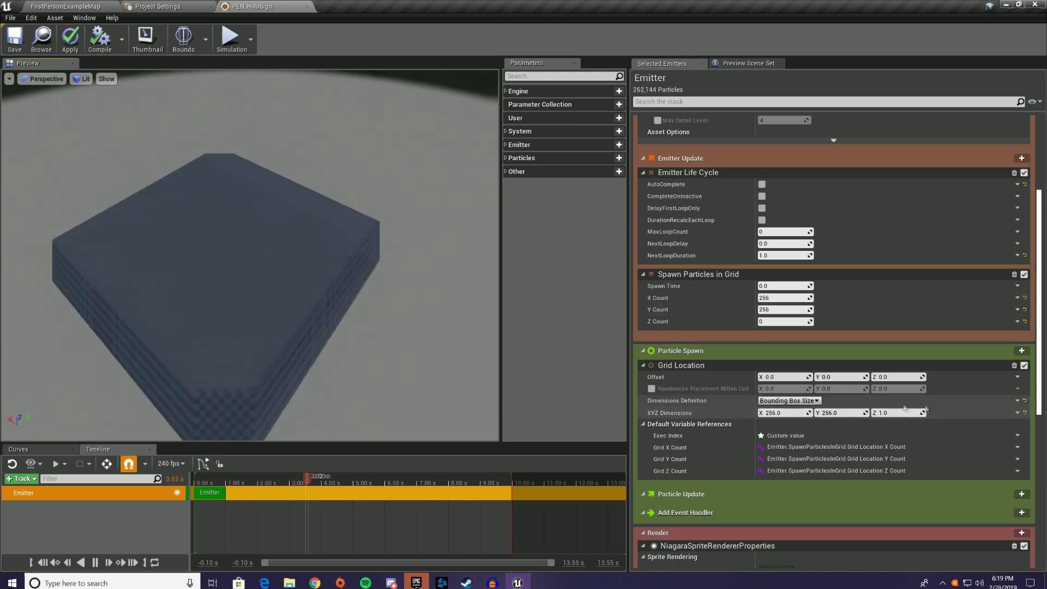
Search the sprite renderer's Material choices for a default sprite material
scroll(856, 354, "down", 9)
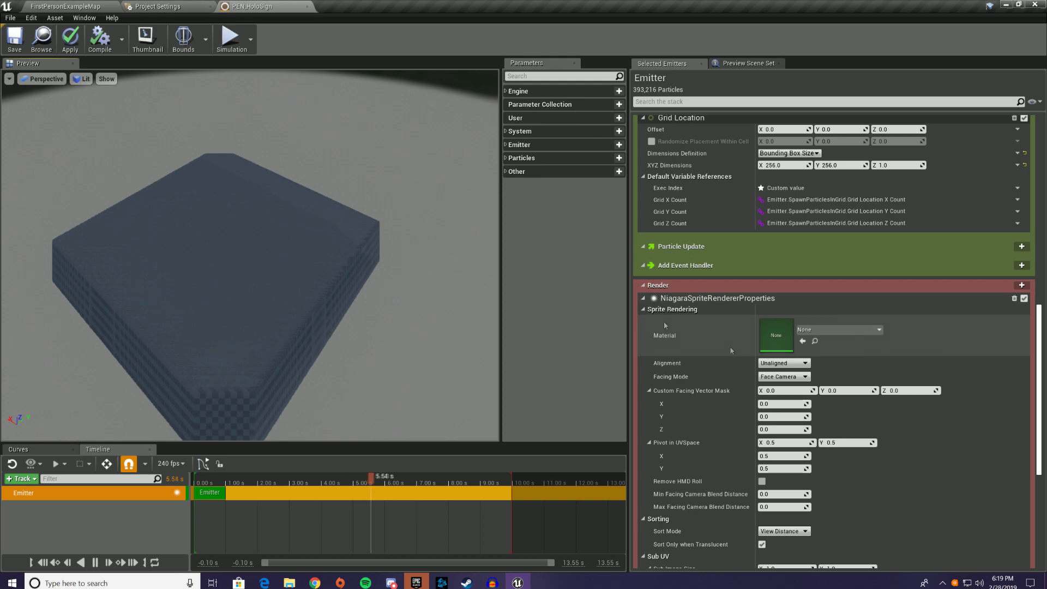
left_click(829, 331)
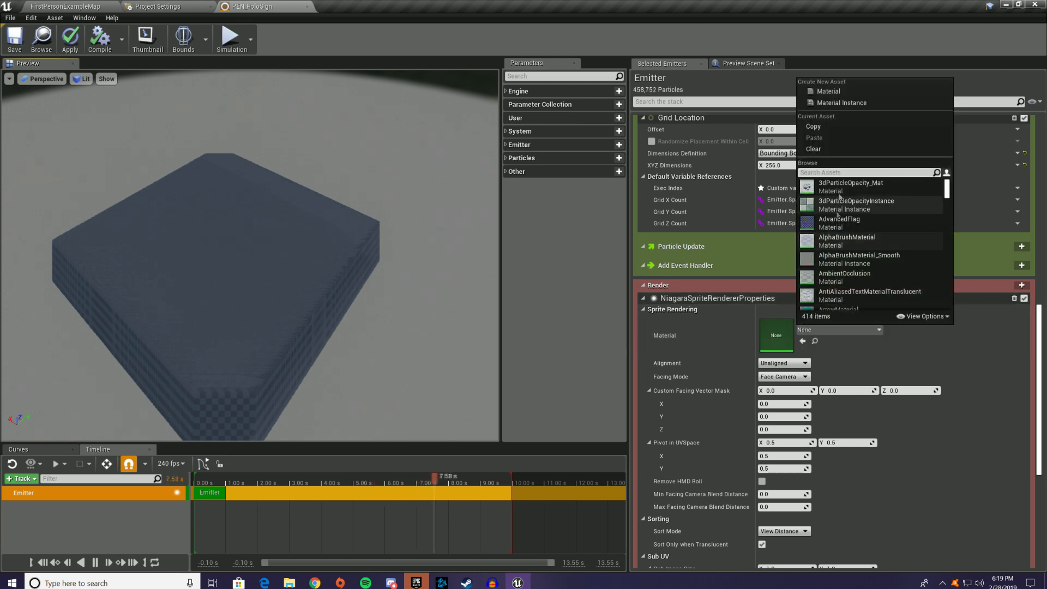
type("default")
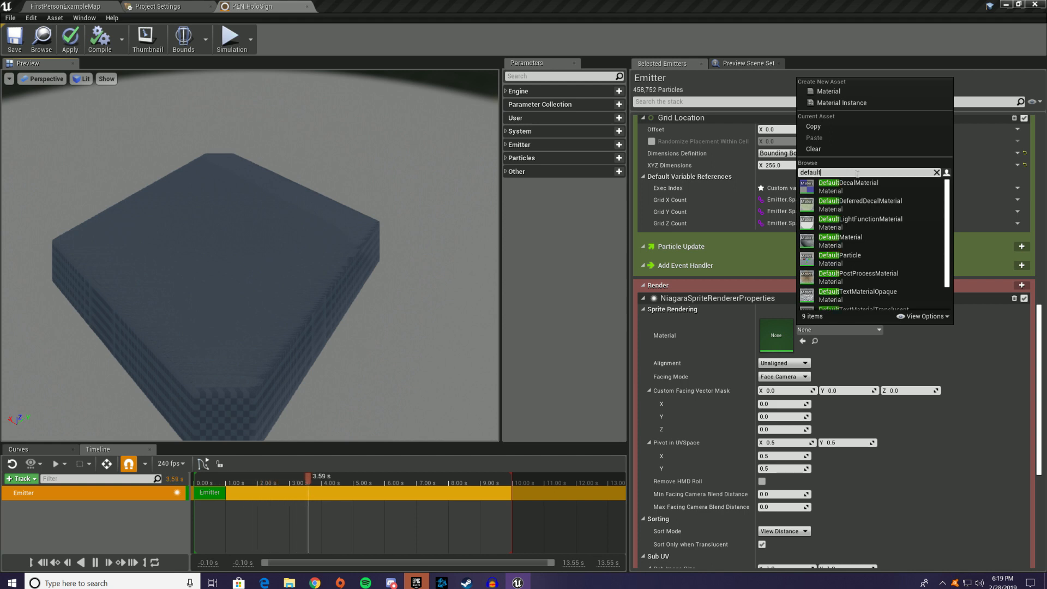
type("i")
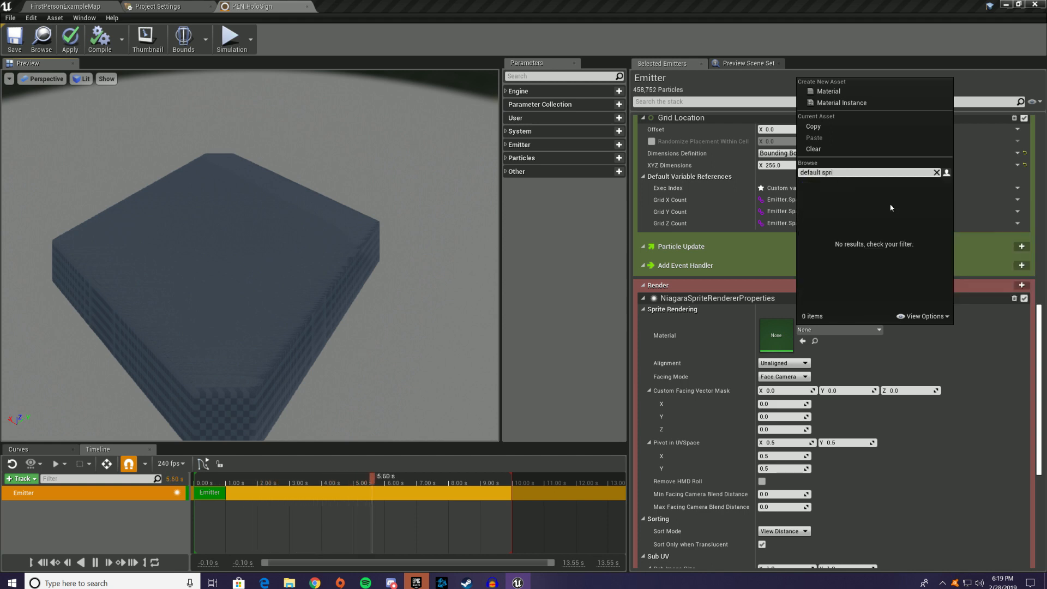
key("BackSpace")
key("BackSpace")
key("BackSpace")
key("BackSpace")
key("BackSpace")
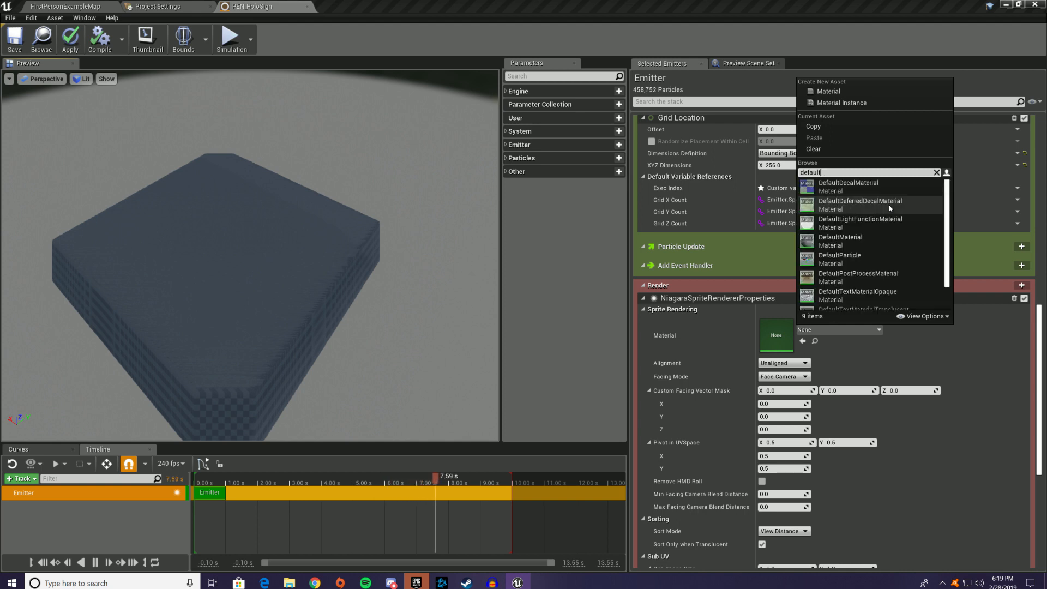
Include plugin content in the material choices, search for "default sprite" and assign DefaultSpriteMaterial to the sprite renderer
scroll(892, 218, "down", 2)
left_click(925, 316)
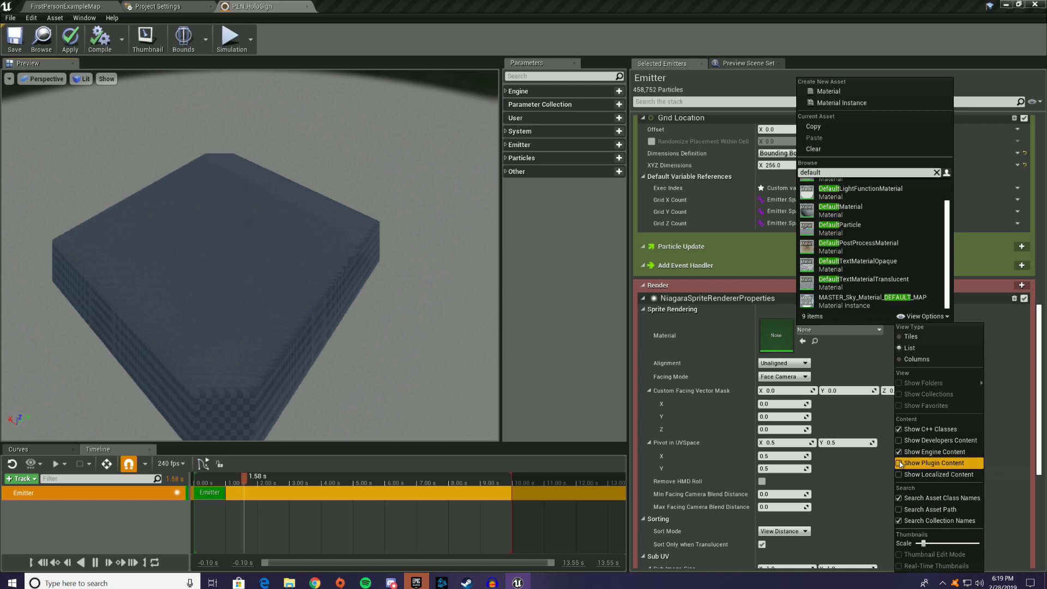
left_click(916, 463)
scroll(866, 188, "up", 1)
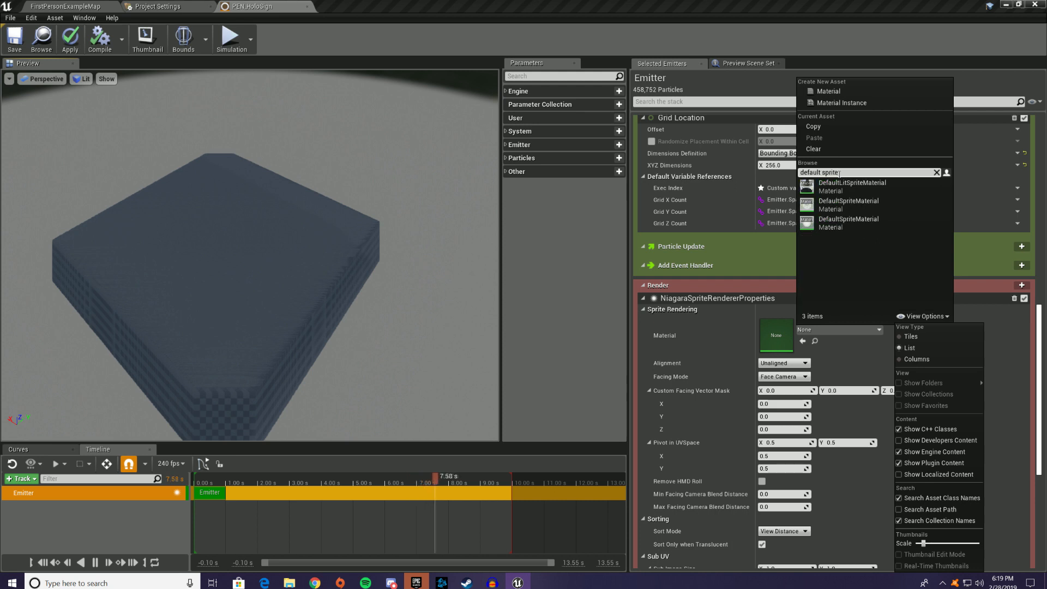
left_click(876, 227)
left_click(875, 228)
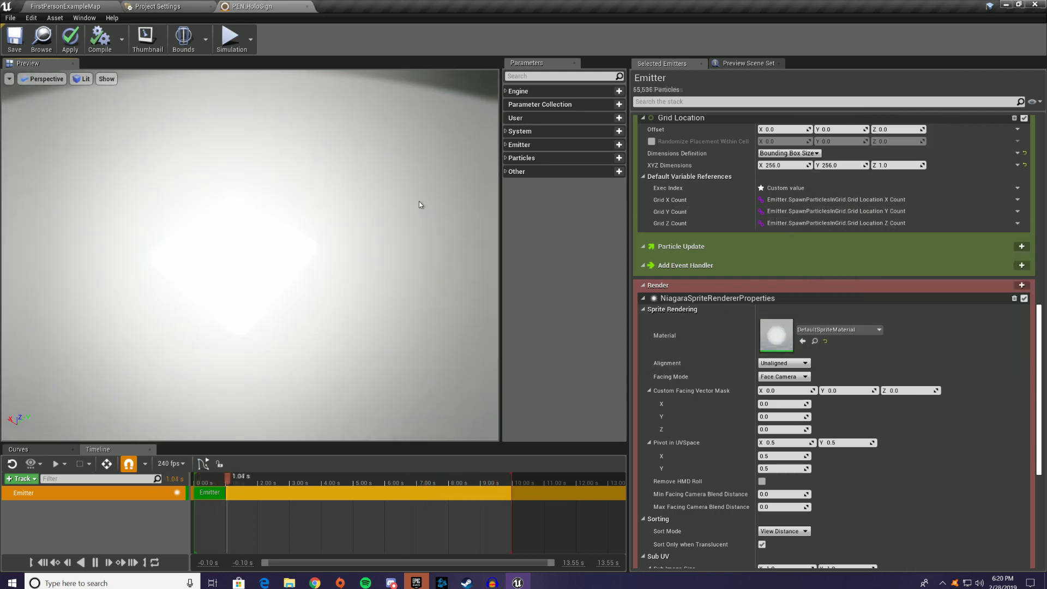
Open DefaultSpriteMaterial to examine its Blend Mode and node graph, and close the material again
left_click_drag(308, 284, 380, 238)
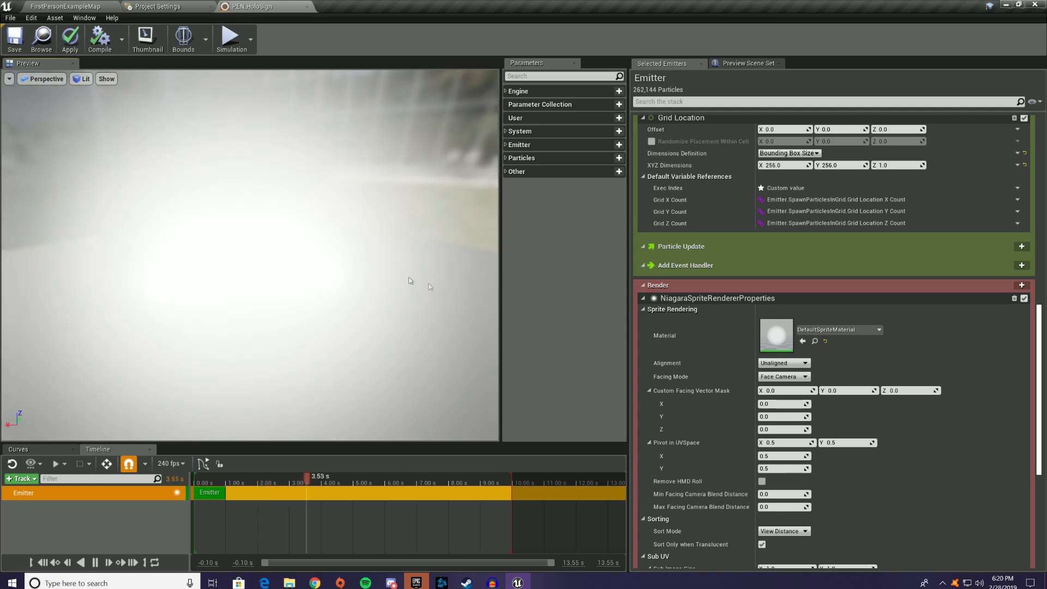
double_click(785, 334)
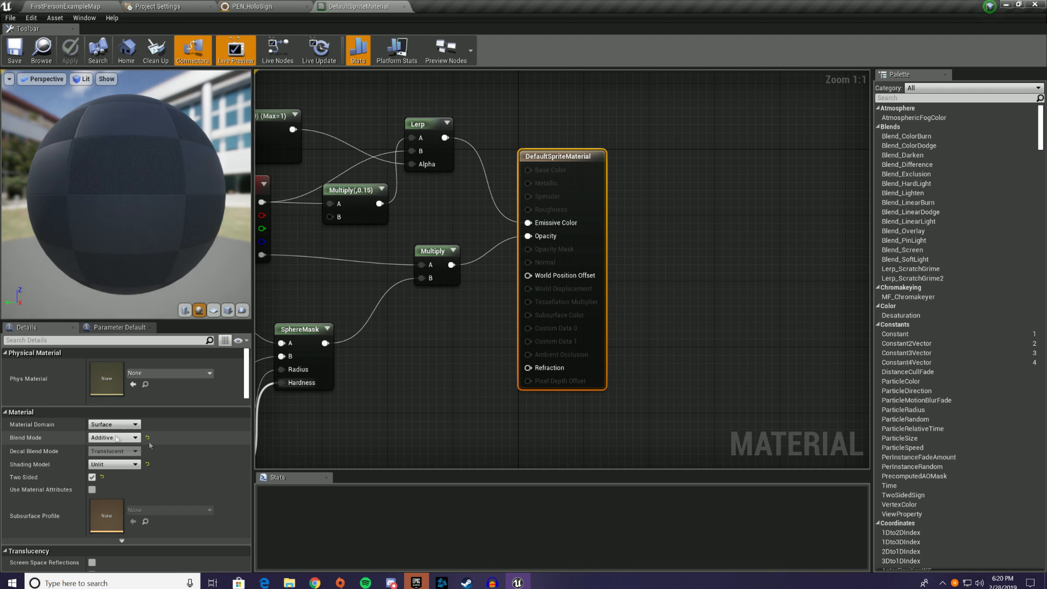
left_click(404, 7)
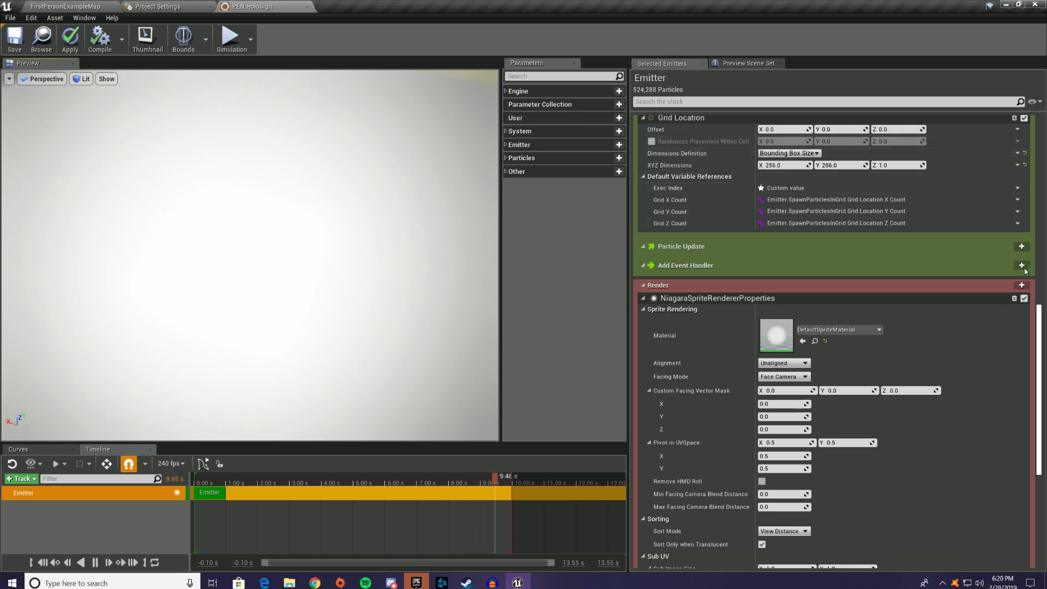
scroll(963, 354, "up", 3)
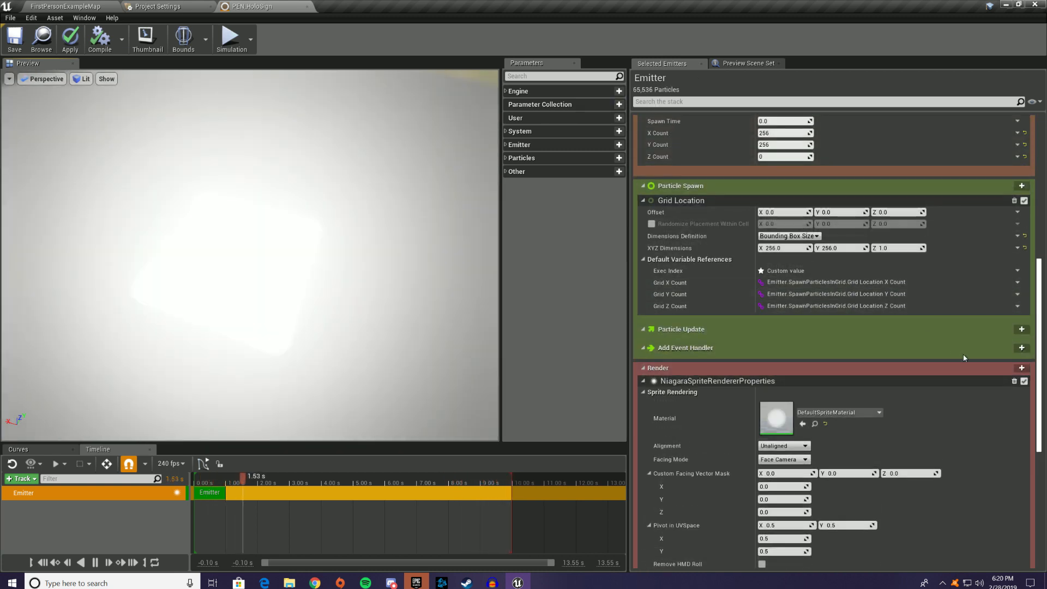
left_click(1021, 348)
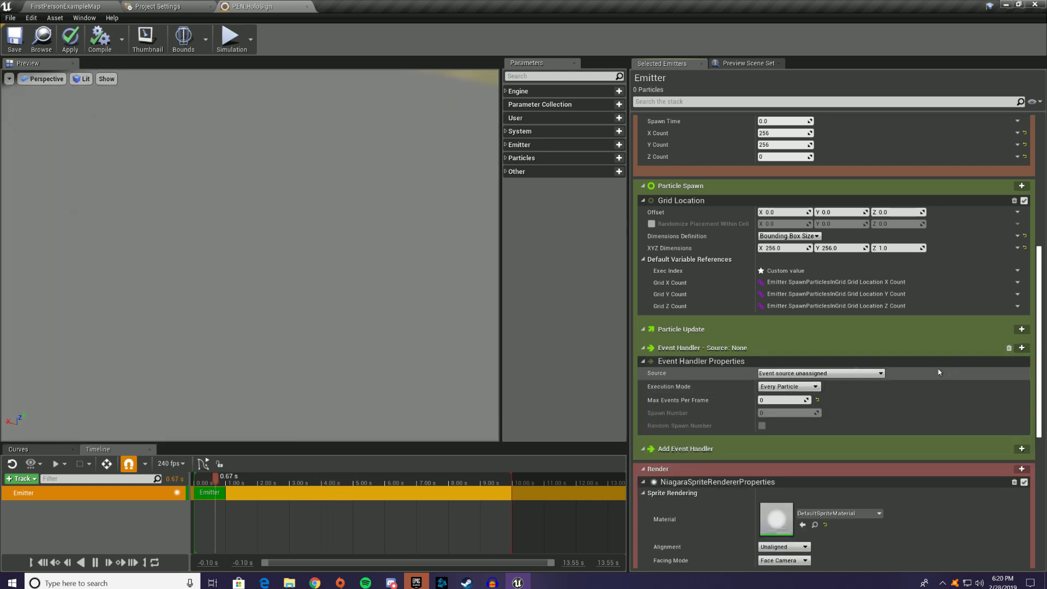
key("ctrl+z")
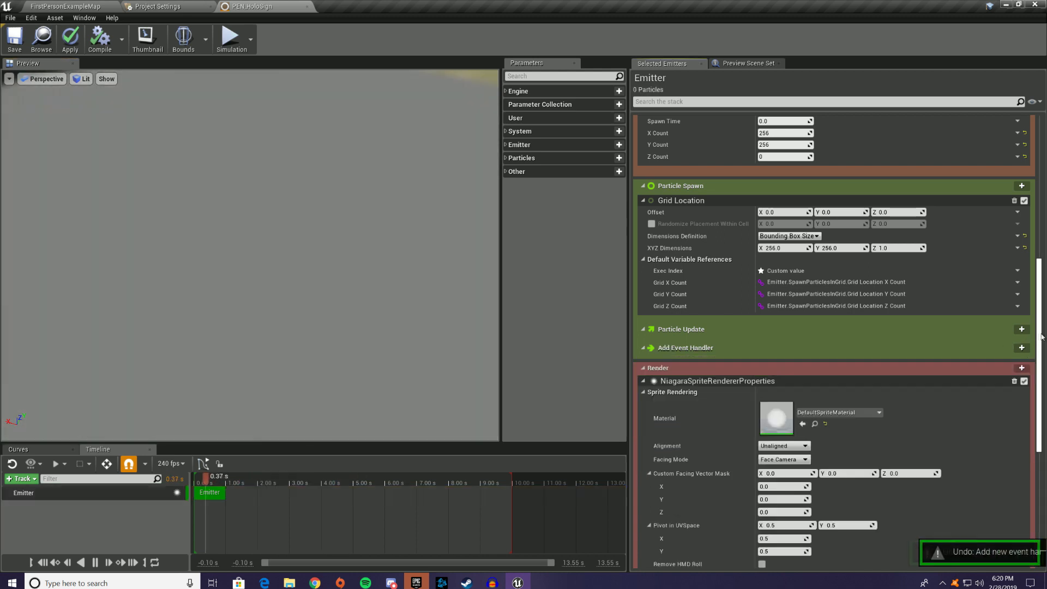
Add an Update Age module to the emitter's Particle Update stage
left_click(1021, 329)
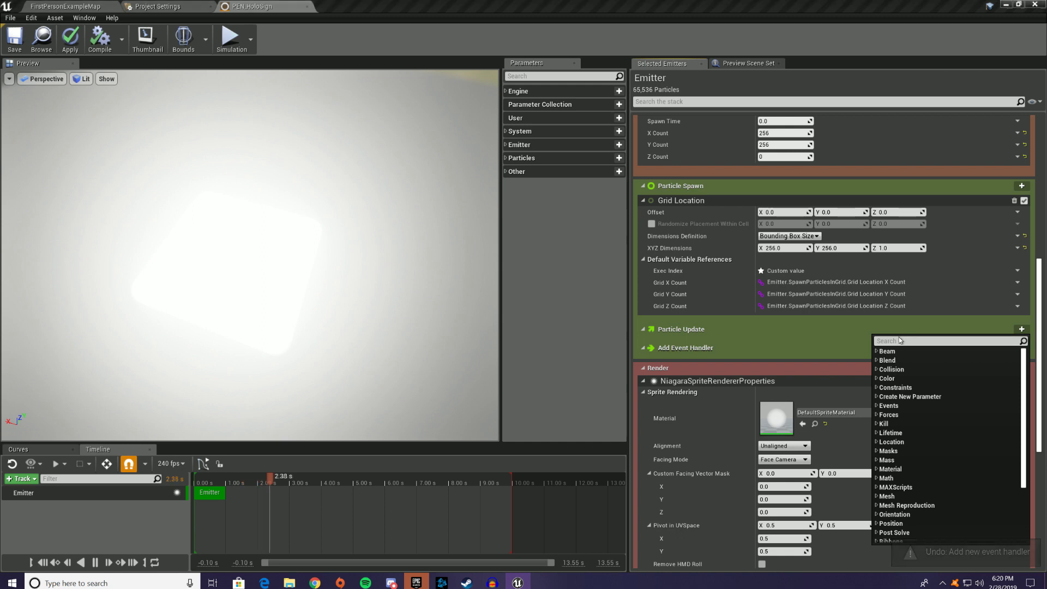
type("age")
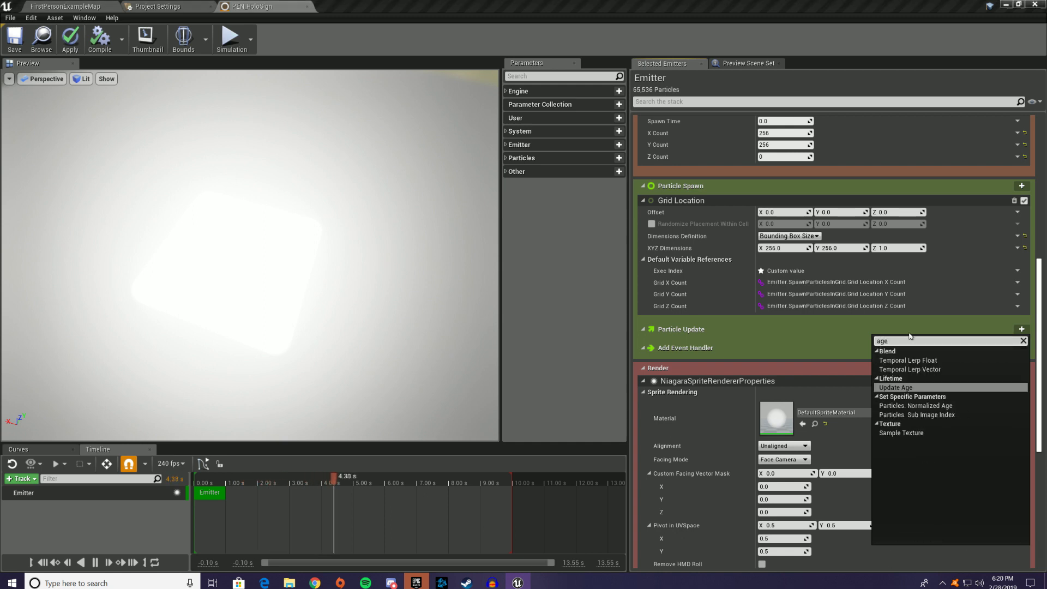
left_click(916, 388)
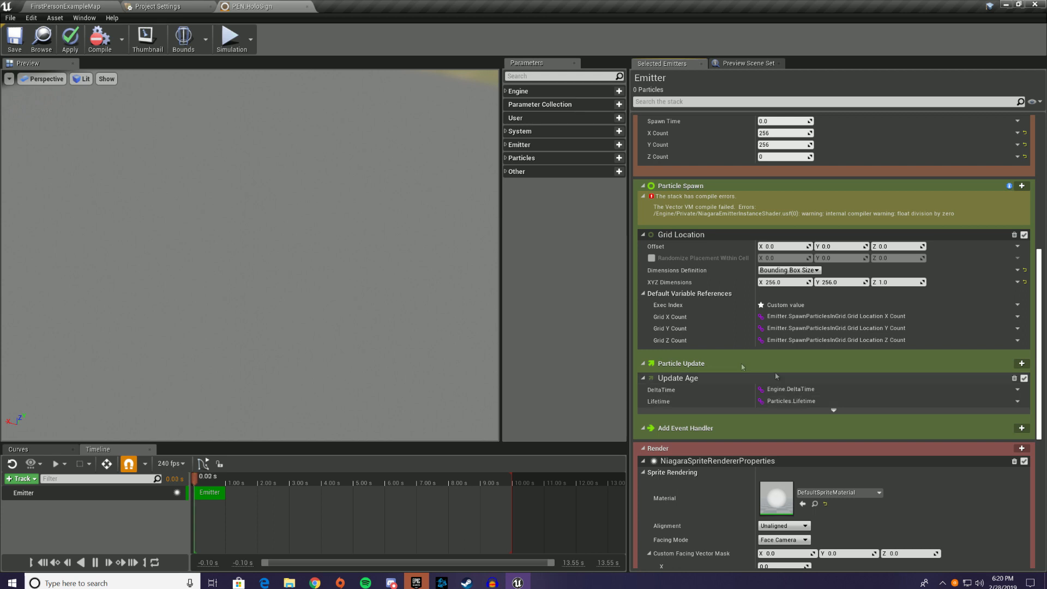
Add a Particles.Lifetime parameter to the emitter's Particle Spawn stage
scroll(862, 427, "up", 1)
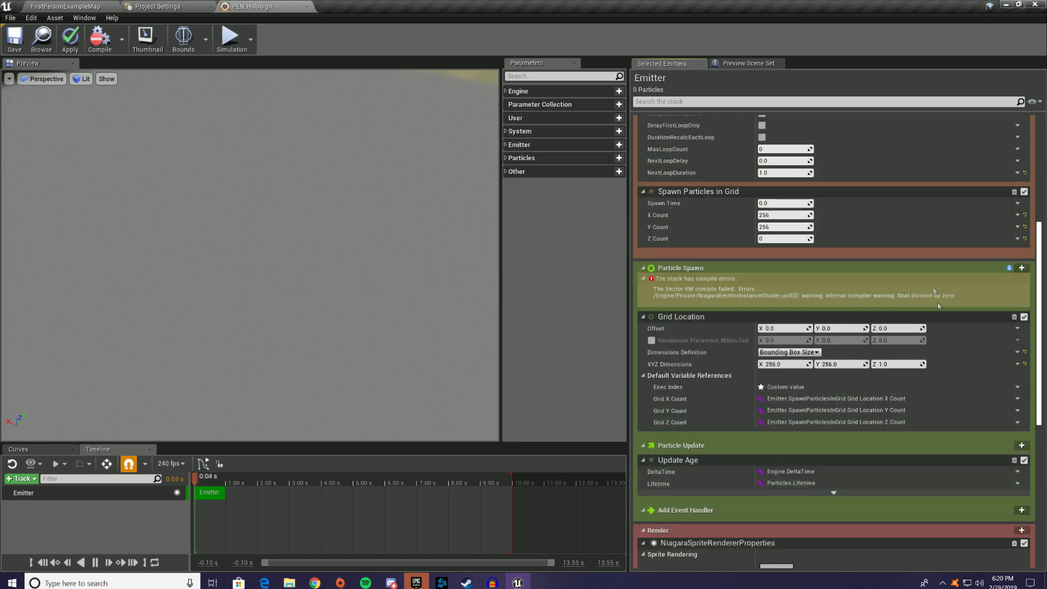
scroll(937, 303, "up", 3)
left_click(1027, 319)
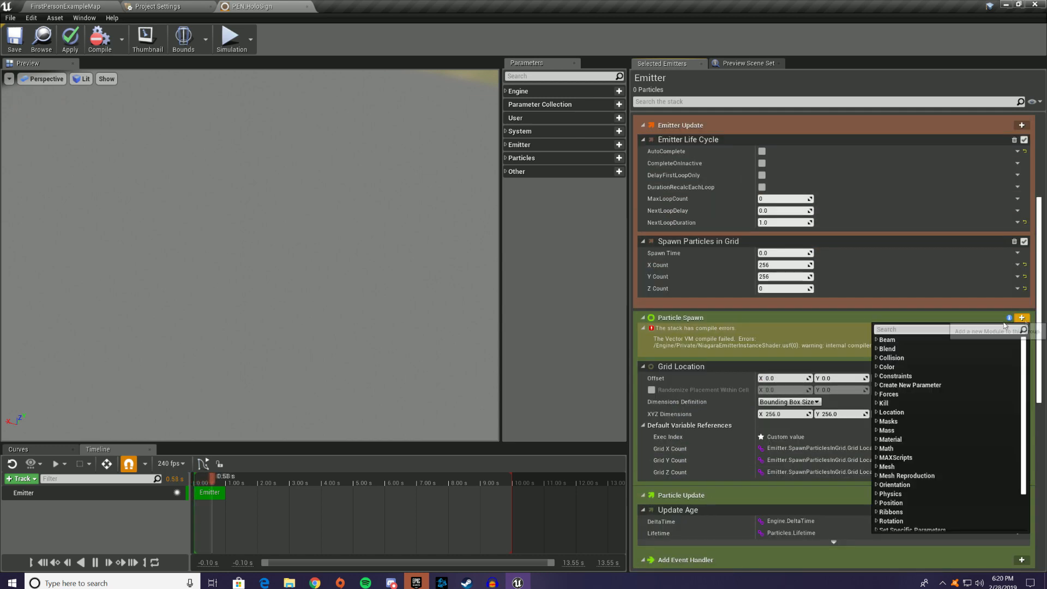
type("s")
key("BackSpace")
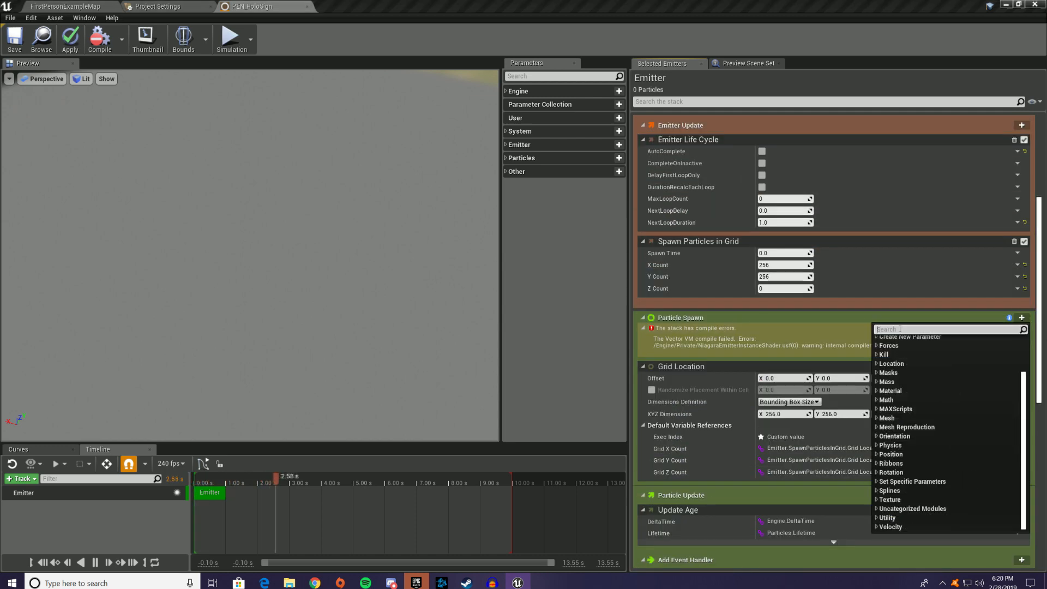
type("les.Life")
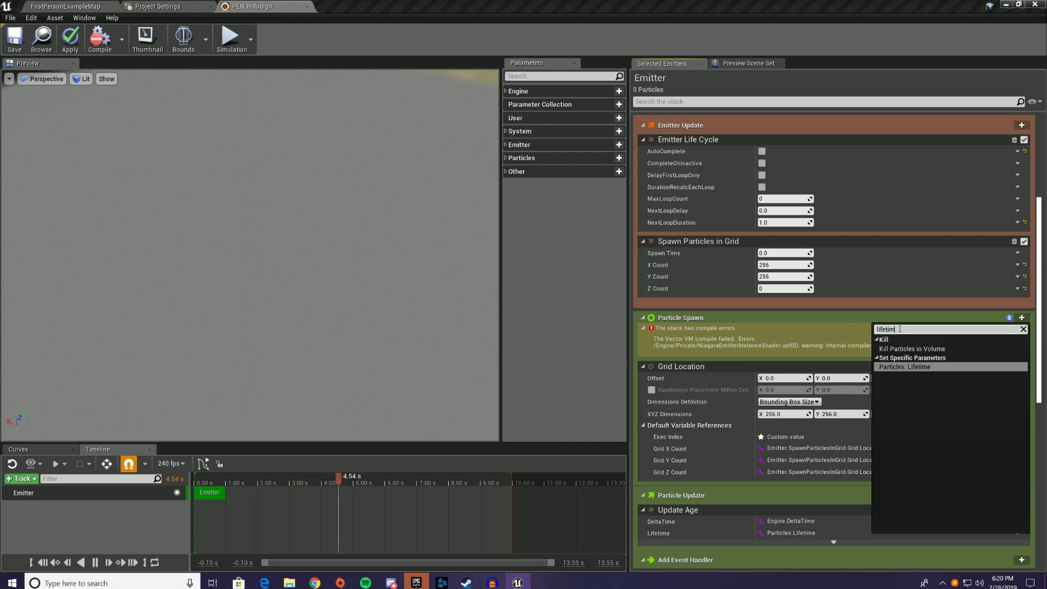
type("tim")
key("Return")
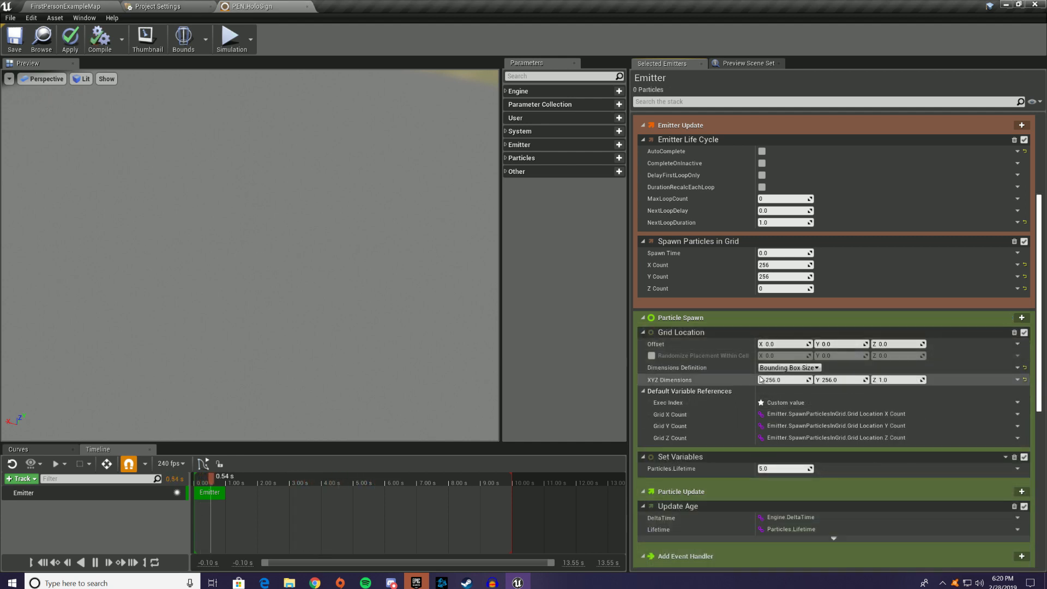
Set Particles.Lifetime in the Set Variables module to 1
scroll(777, 439, "down", 1)
type("1")
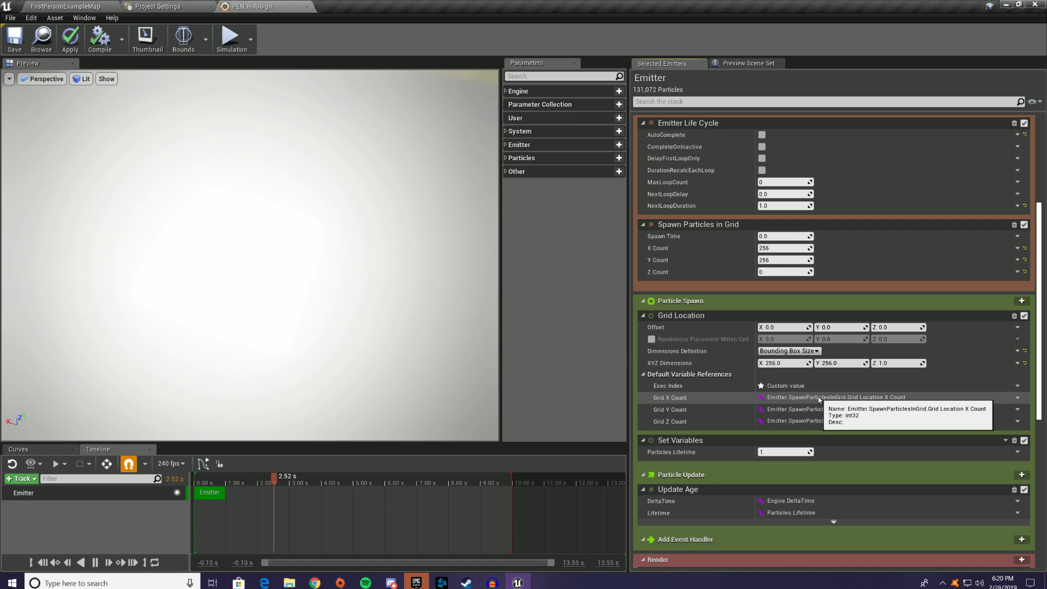
key("Return")
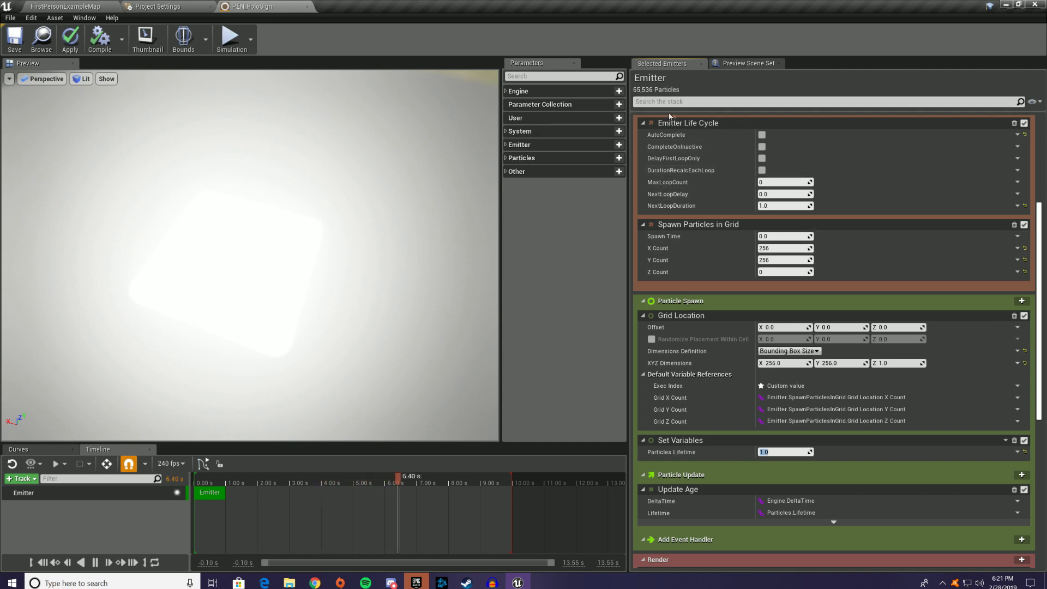
Add the Particles.SpriteSize variable to the Set Variables module in Particle Spawn
scroll(753, 242, "down", 2)
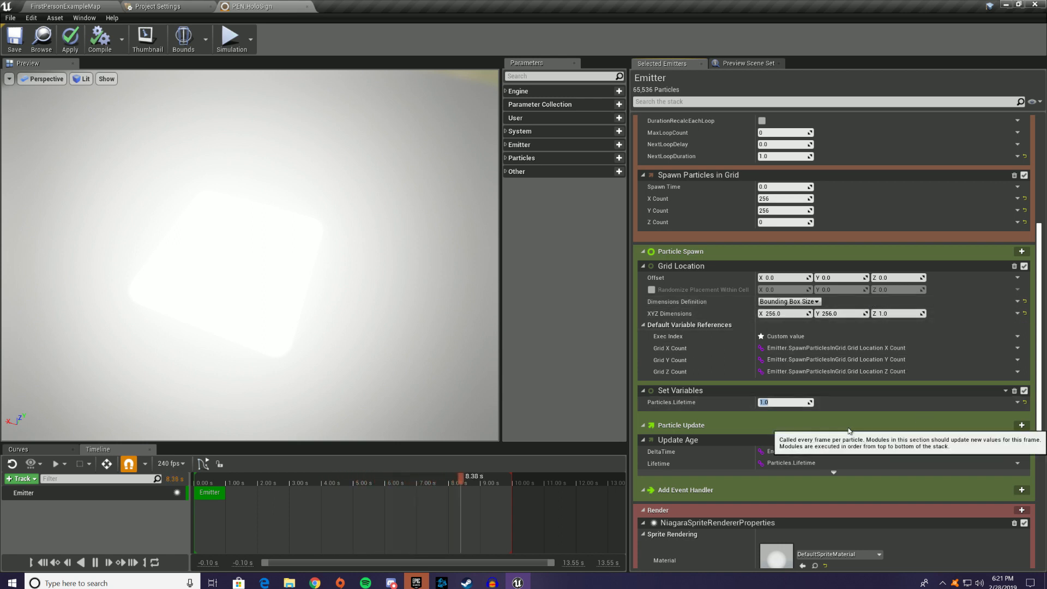
scroll(849, 426, "down", 2)
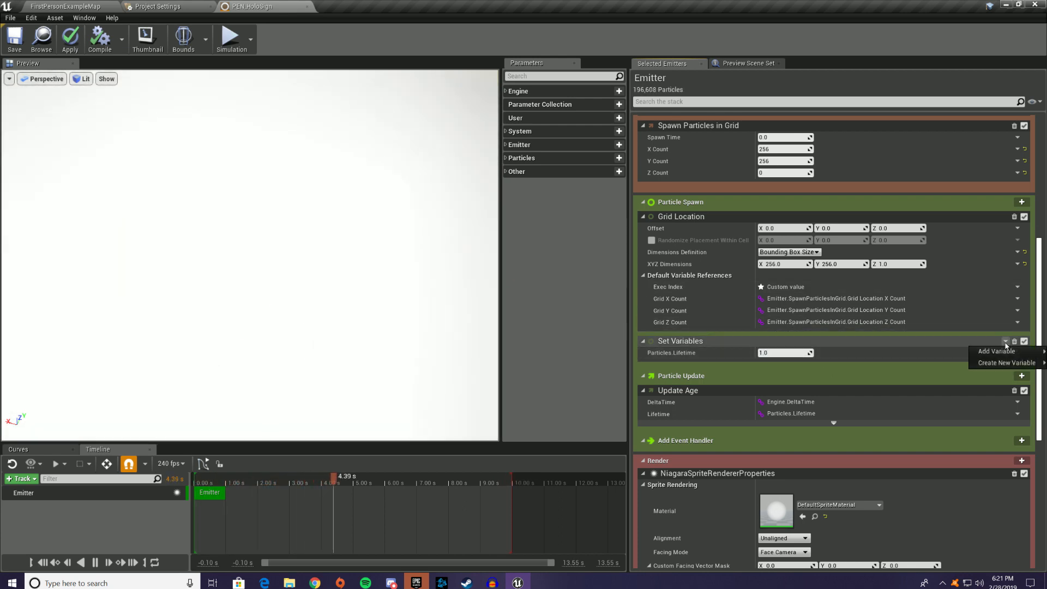
mouse_move(986, 353)
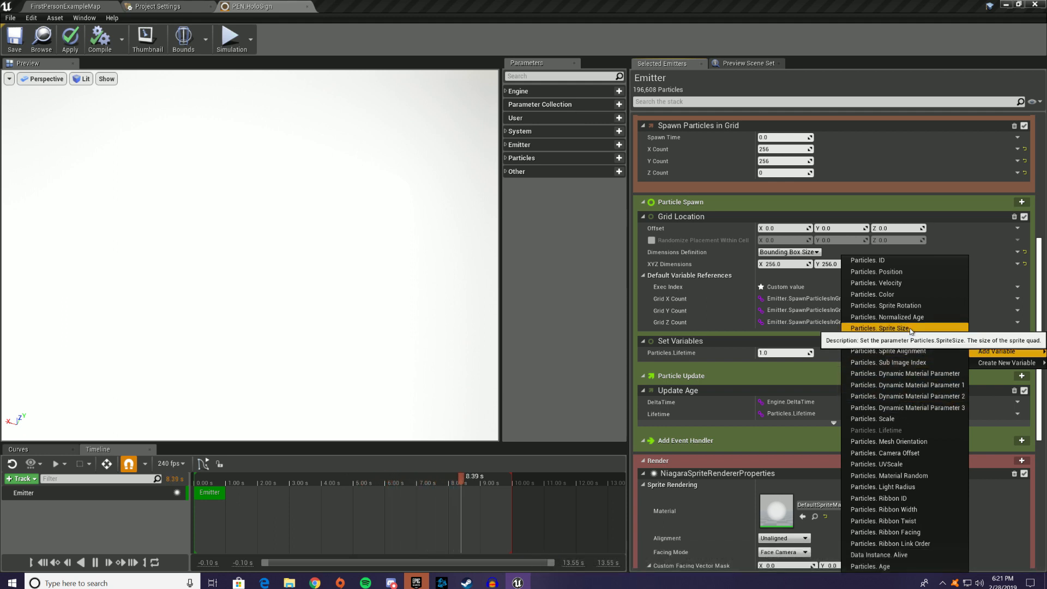
left_click(889, 328)
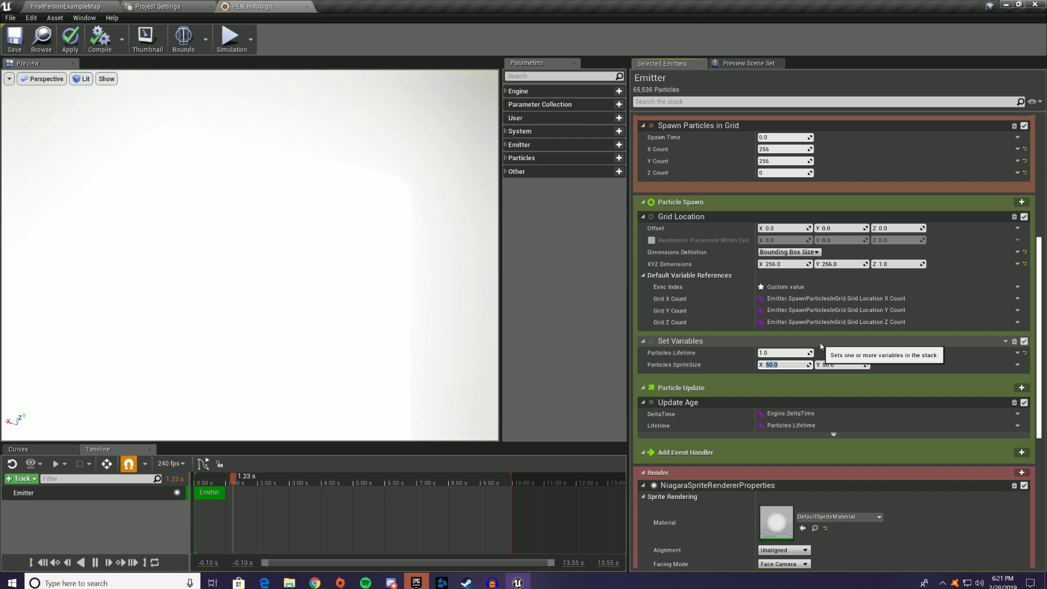
Set Particles.SpriteSize to X 1 and Y 1, and inspect the particle grid in the preview
type("1")
key("Tab")
type("1")
key("Return")
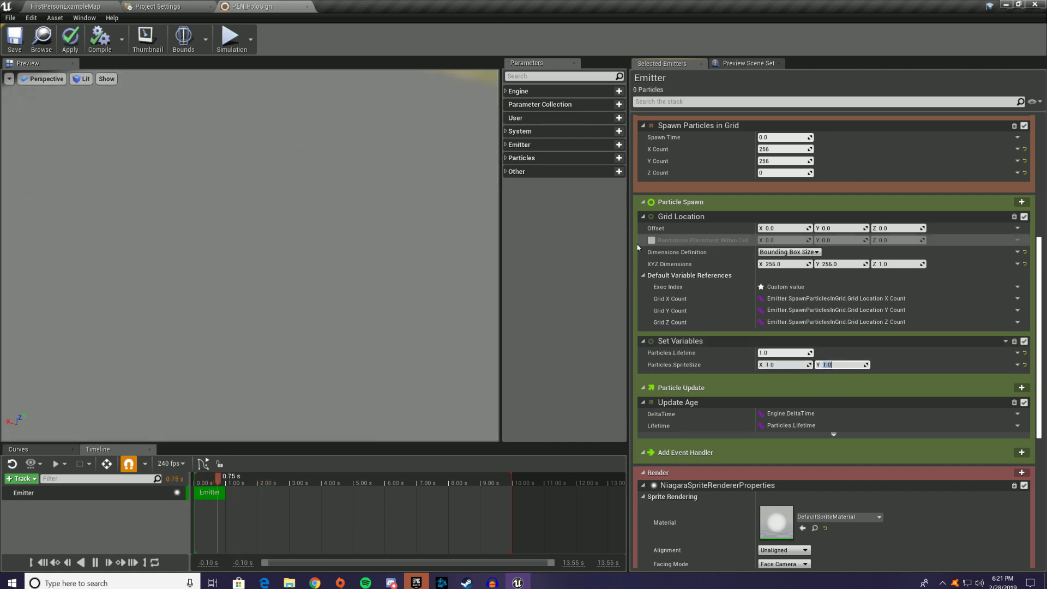
left_click_drag(327, 330, 292, 310)
scroll(231, 380, "down", 1)
scroll(238, 378, "up", 2)
scroll(291, 311, "up", 1)
mouse_move(293, 348)
right_mouse_down()
mouse_move(294, 364)
mouse_move(294, 344)
right_mouse_up()
left_click_drag(294, 344, 287, 420)
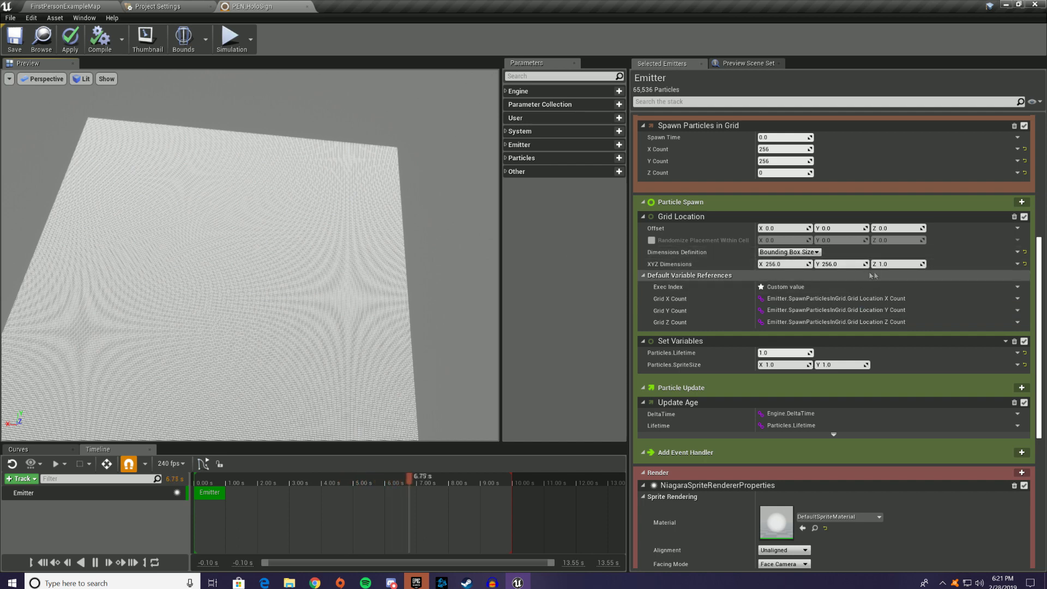
Add a Sample Texture module to Particle Spawn and place it between Grid Location and Set Variables
left_click(1021, 202)
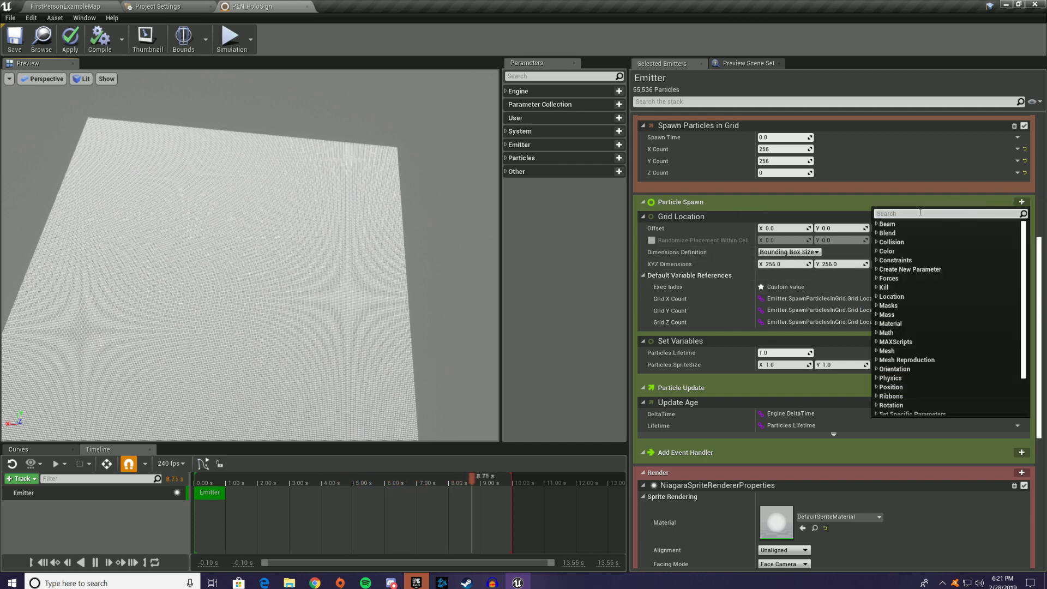
type("ds")
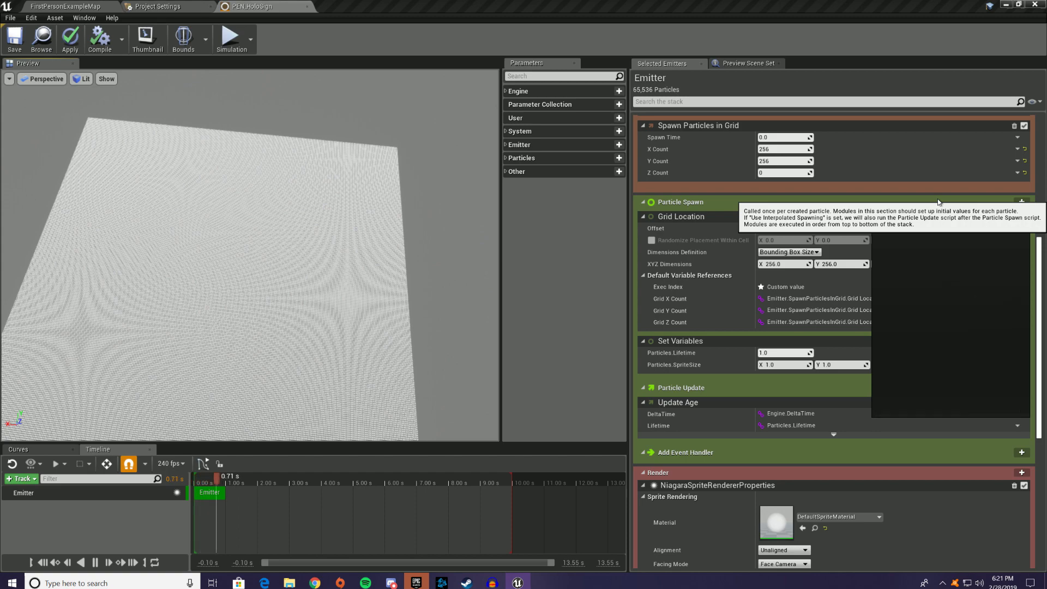
key("BackSpace")
key("BackSpace")
type("samp")
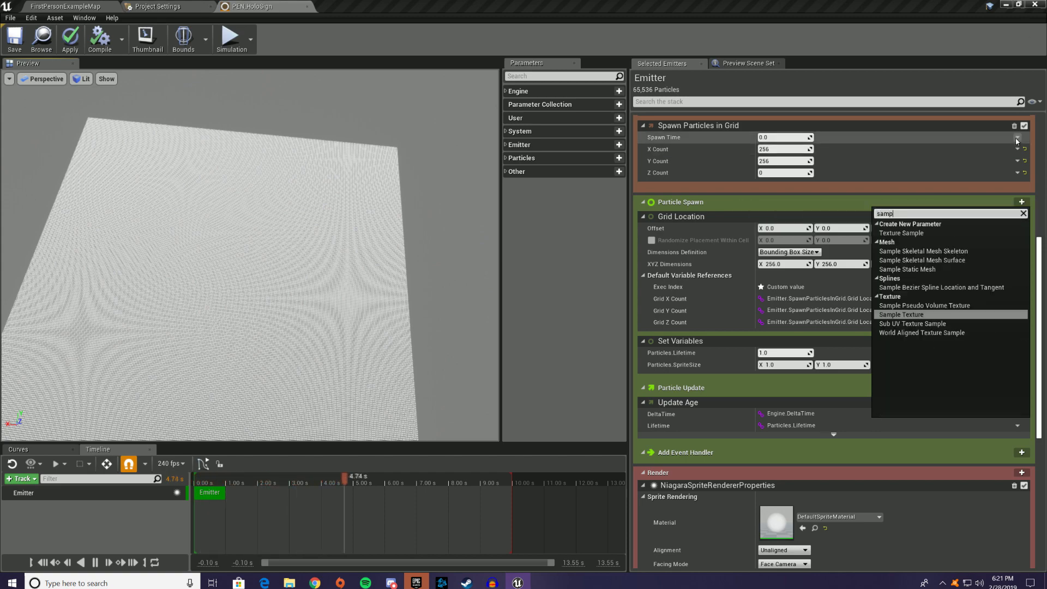
type("le")
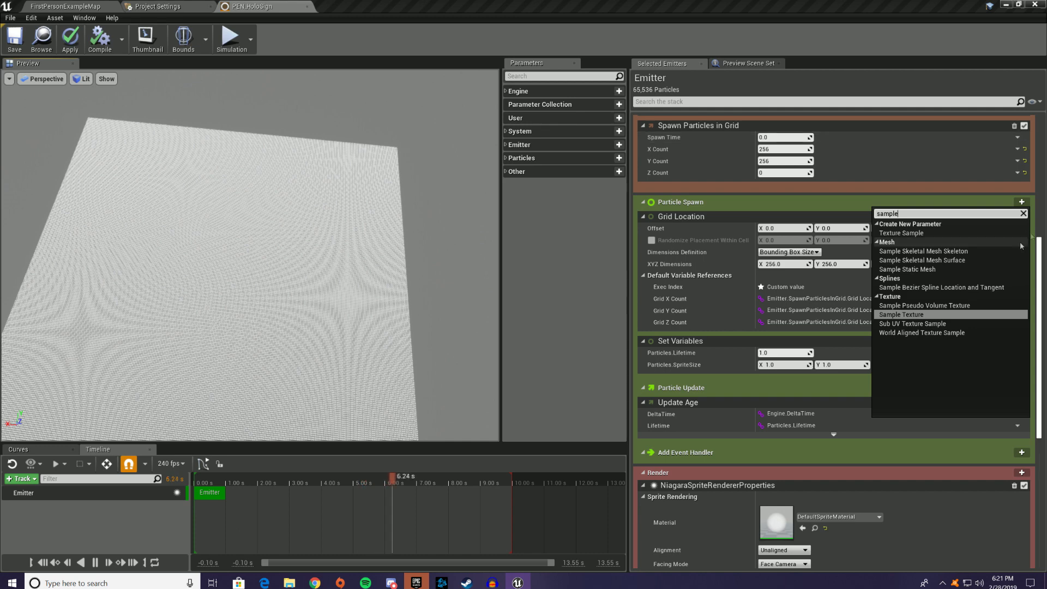
left_click(905, 315)
left_click_drag(711, 385, 713, 339)
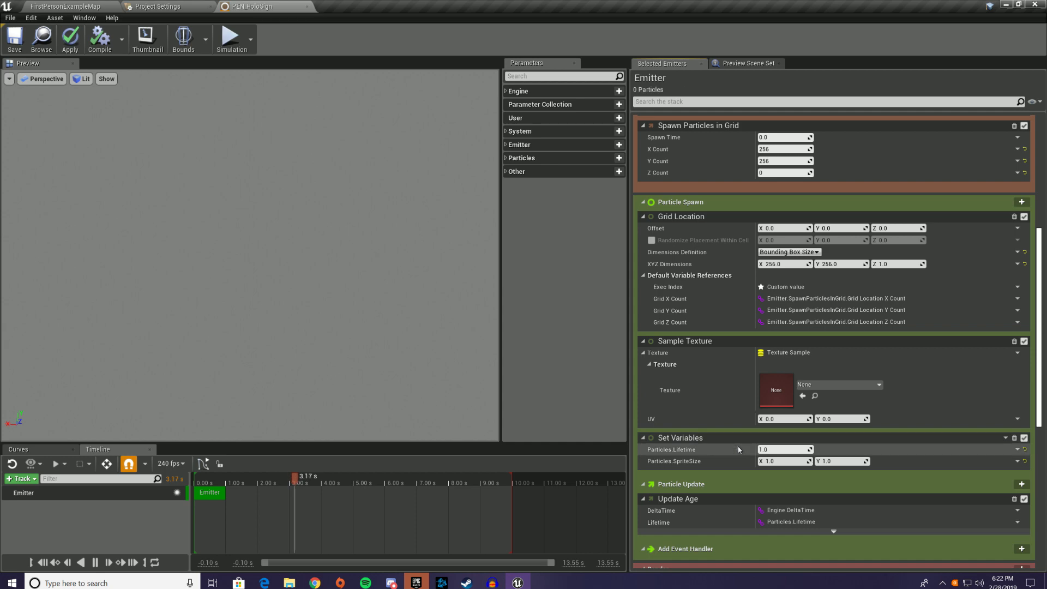
Assign the AICON-Red texture to the Sample Texture module and set its UV input to Split Vector 2D
left_click(857, 384)
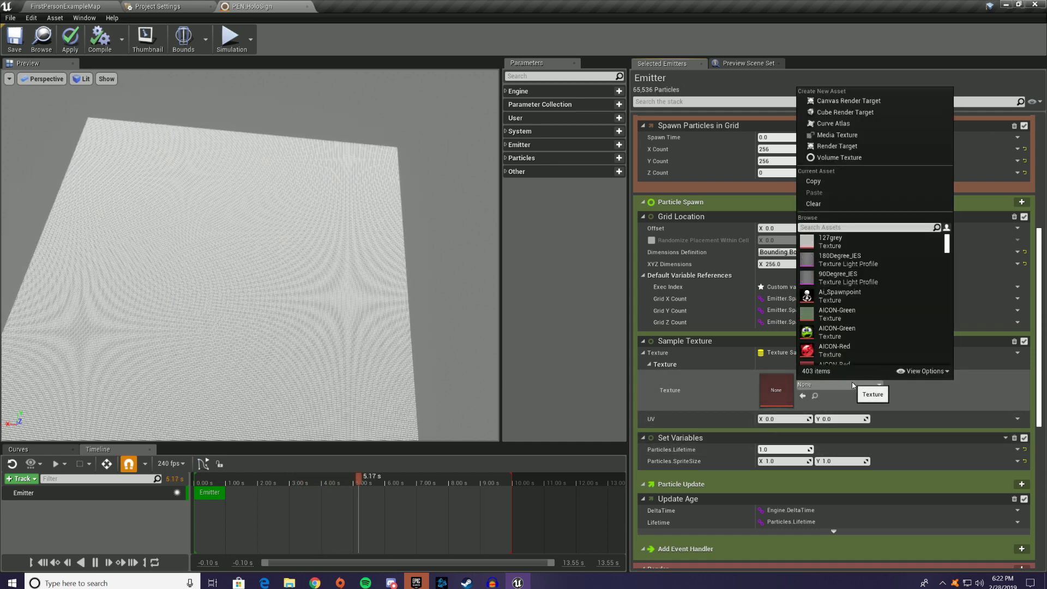
left_click(834, 352)
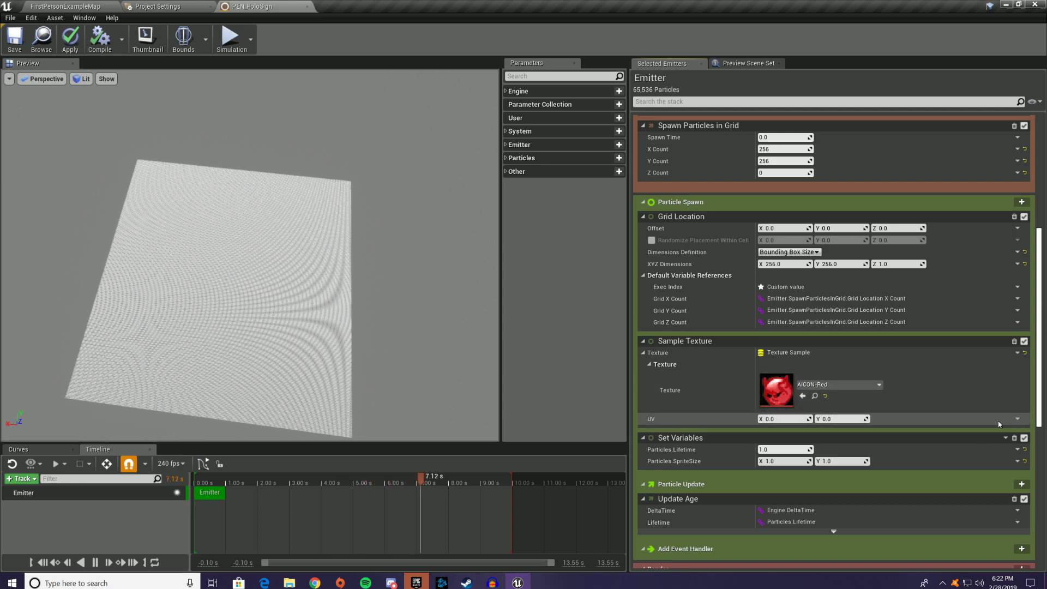
left_click(1017, 420)
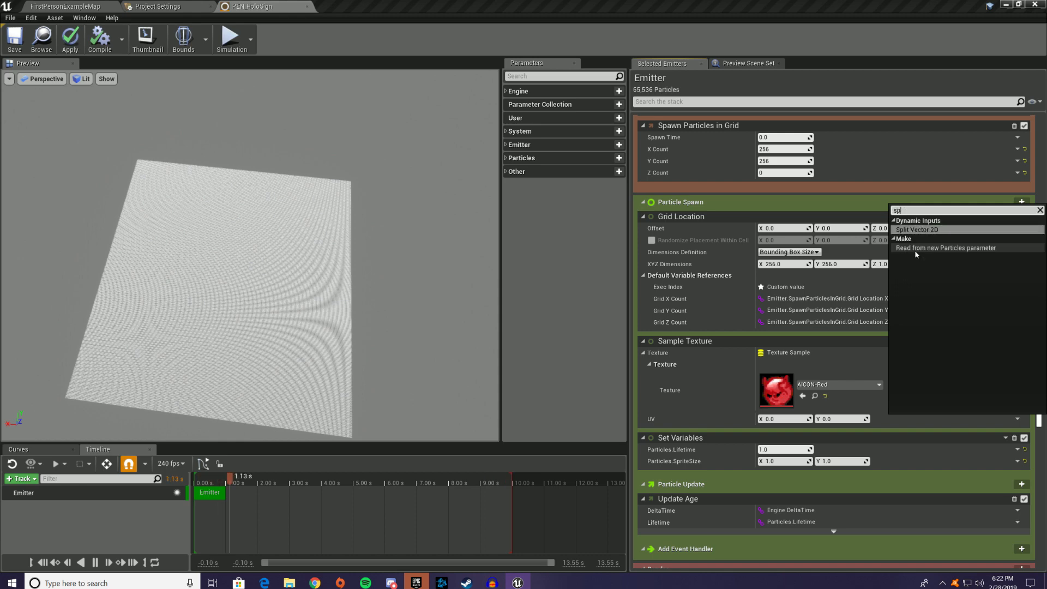
left_click(916, 230)
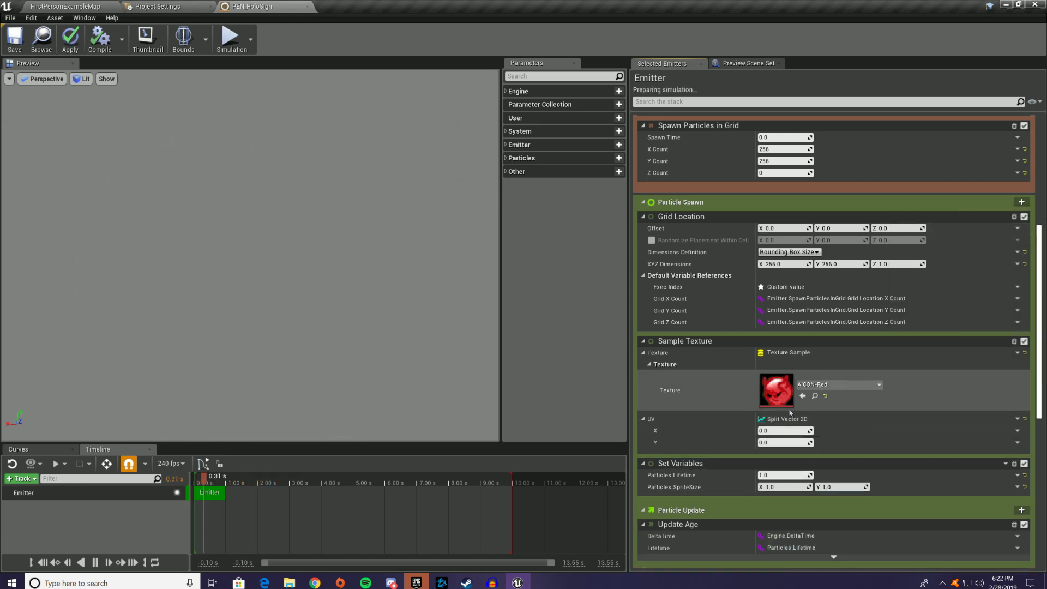
Set the UV's X input to Make Float from Vector, with its Vector linked to Output.GridLocation.Normalized Array location
left_click(1017, 431)
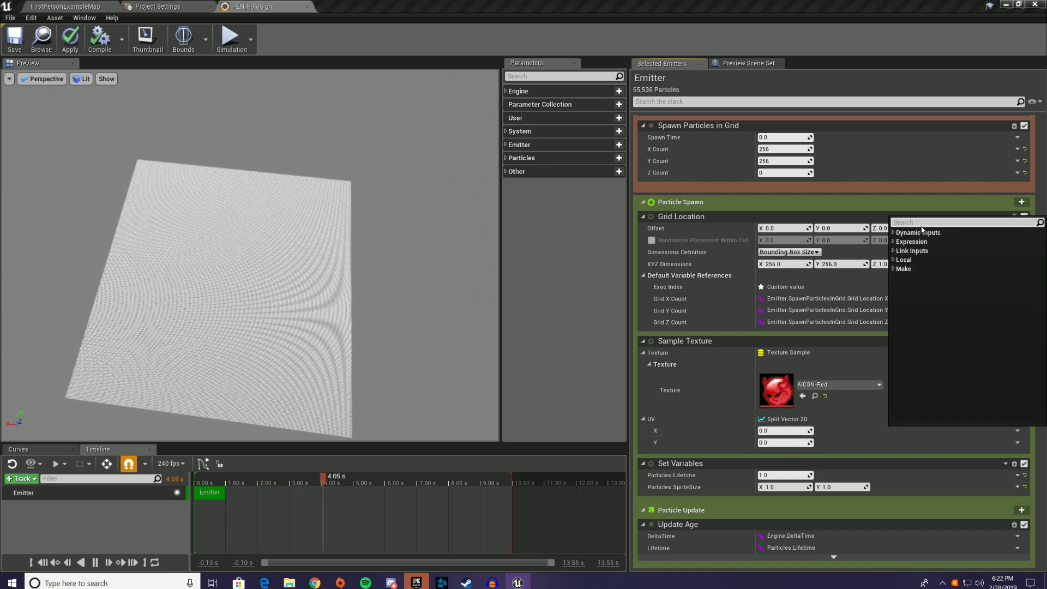
type("make flo")
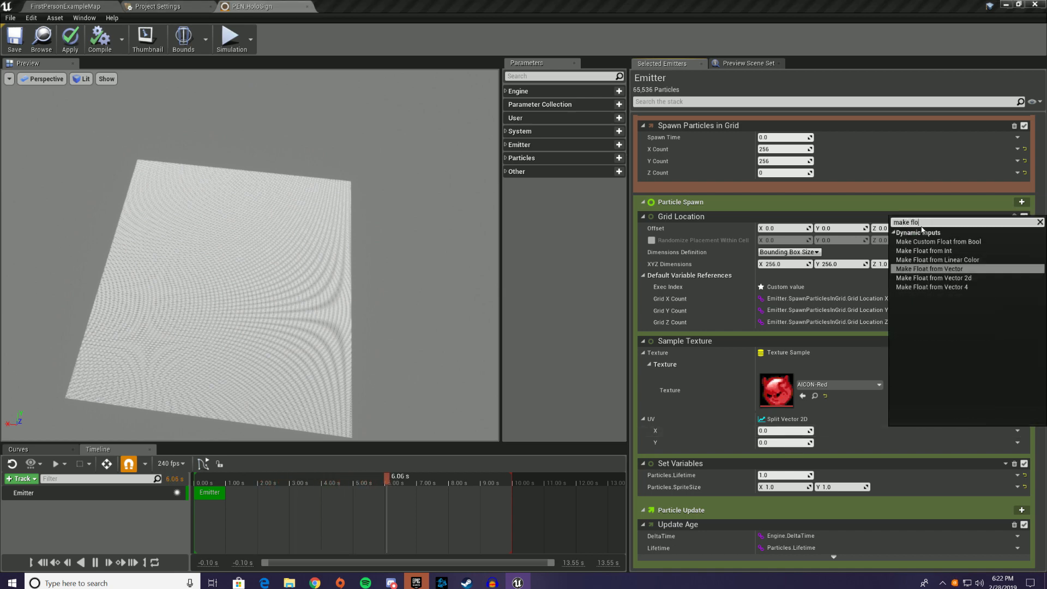
key("Return")
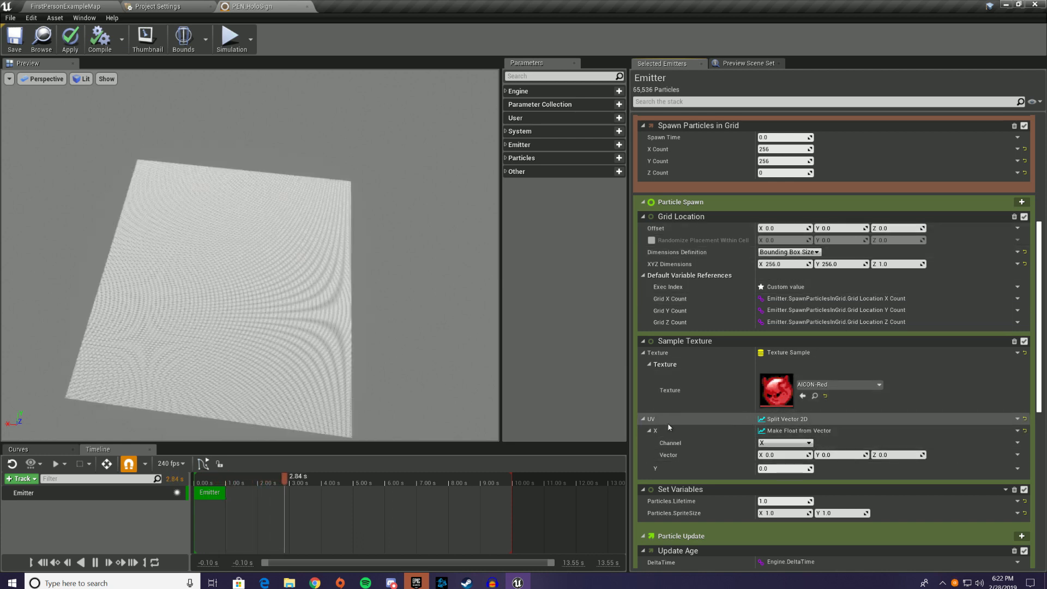
left_click(1018, 454)
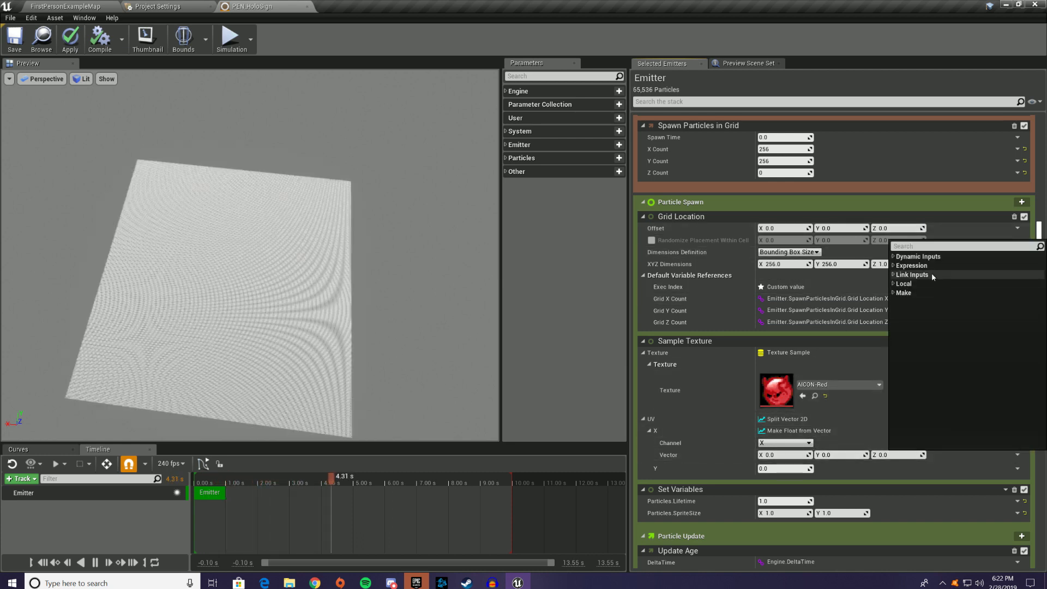
left_click(897, 275)
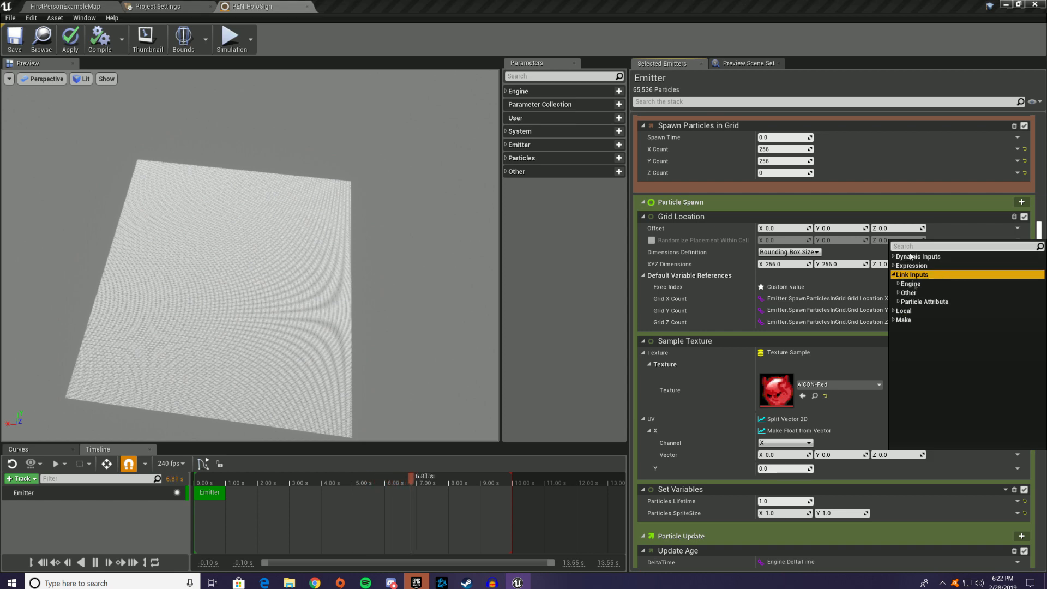
left_click(907, 293)
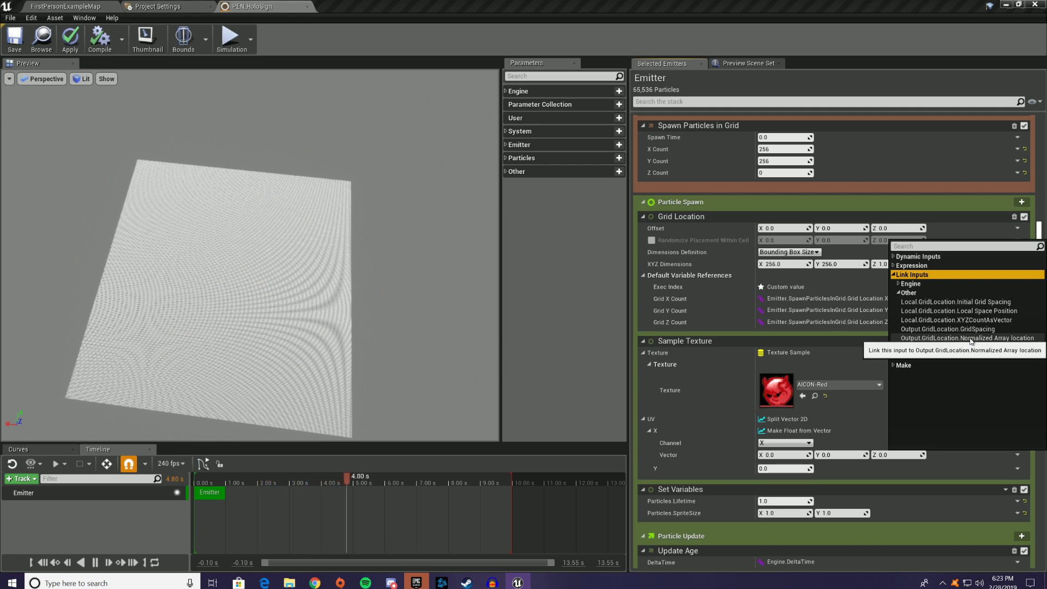
left_click(971, 339)
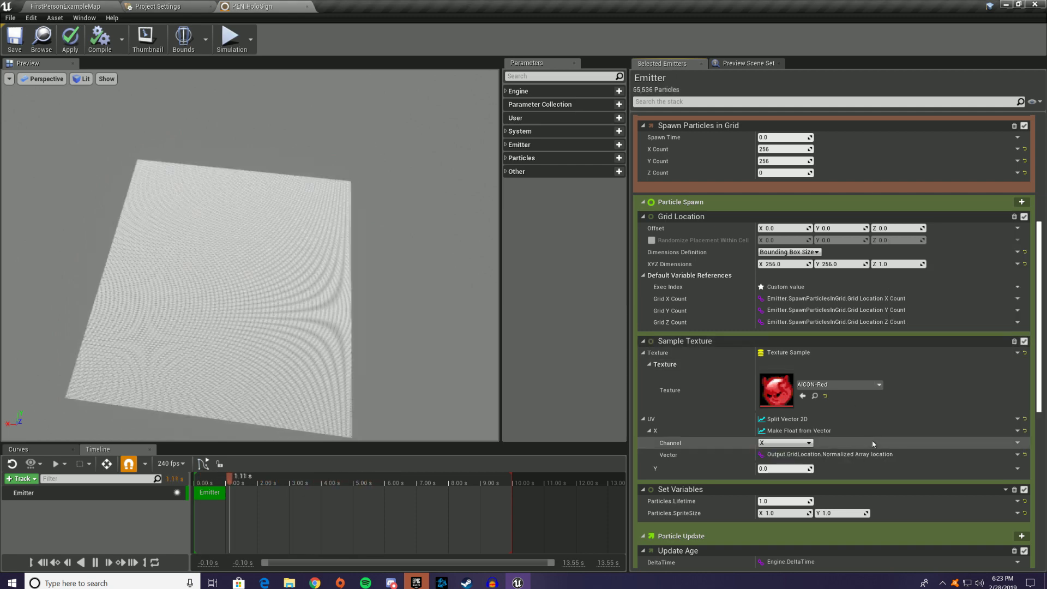
Enable Show Outputs for the emitter stack and review the outputs of the Grid Location module
left_click(1032, 102)
left_click(1024, 124)
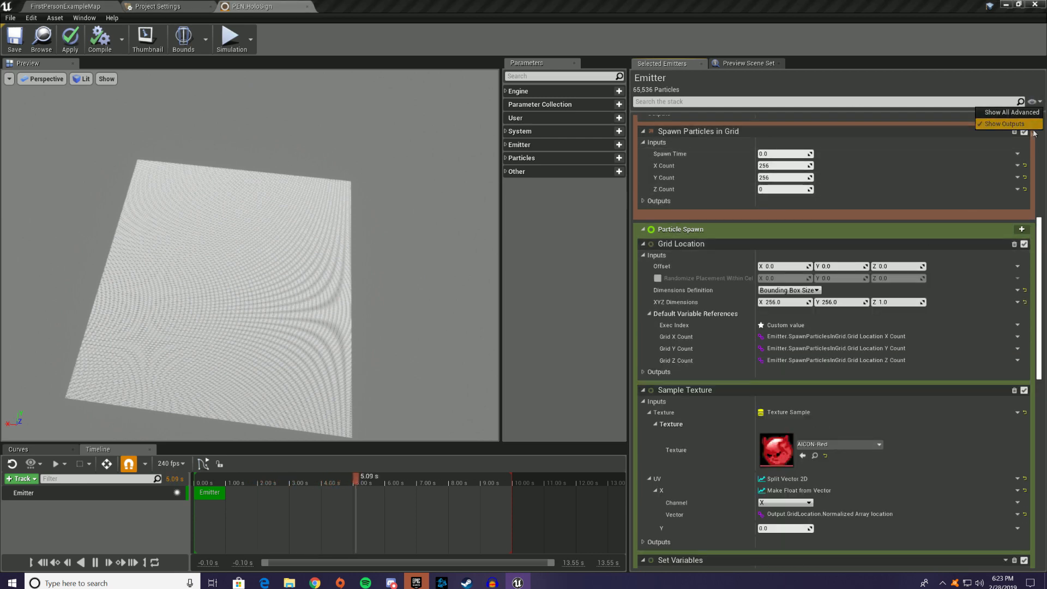
left_click(1038, 93)
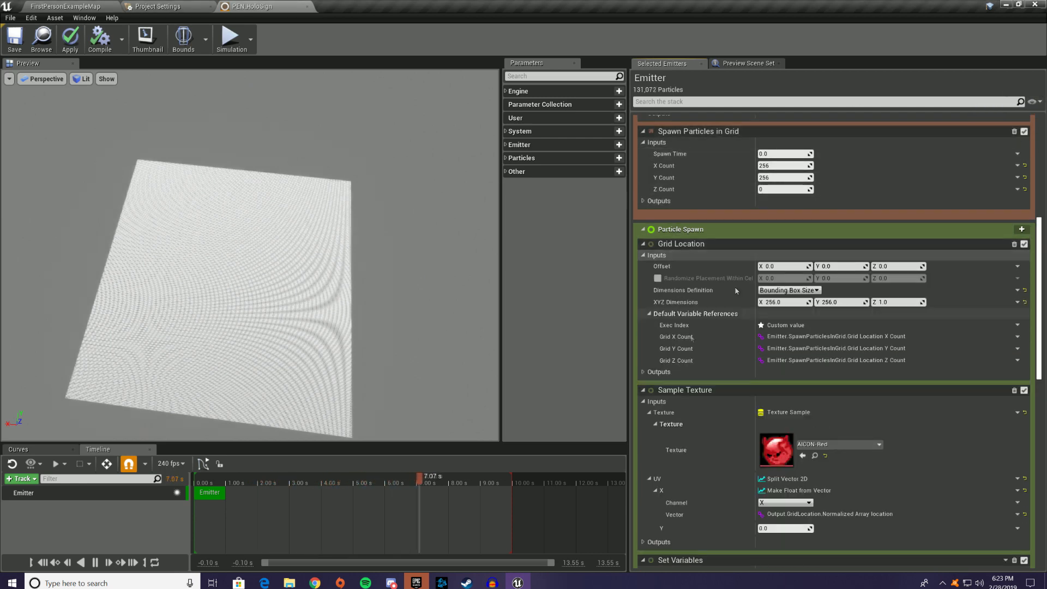
left_click(643, 372)
scroll(656, 358, "down", 1)
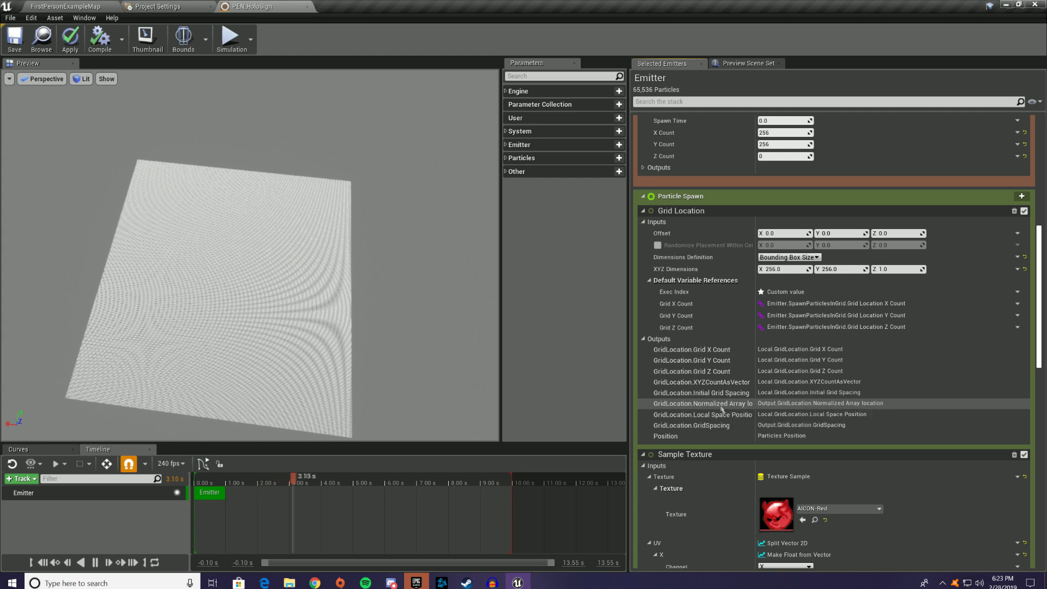
left_click(642, 338)
scroll(806, 445, "down", 2)
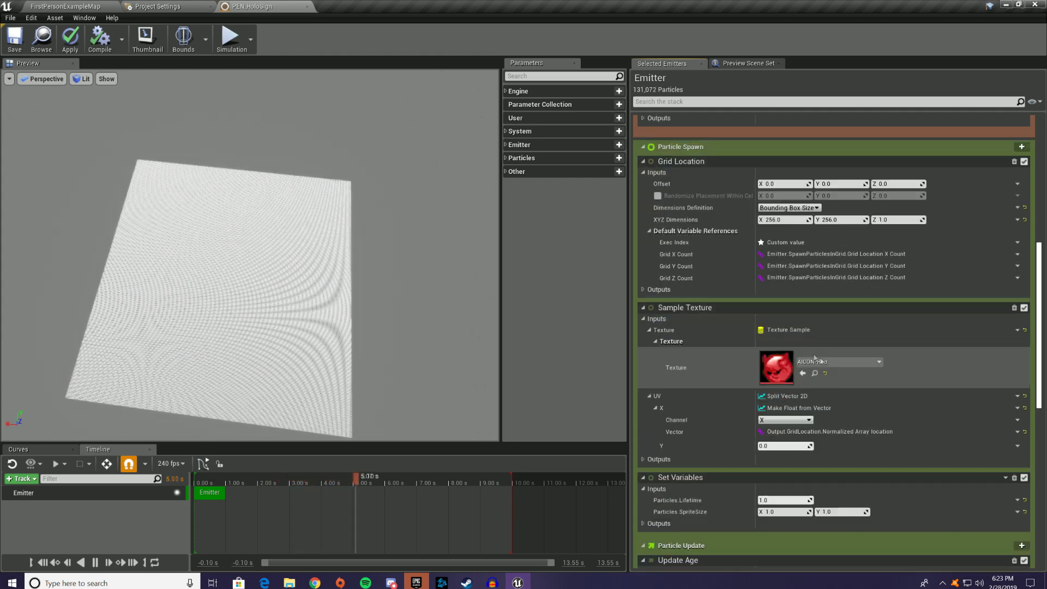
Set the UV's Y input to Make Float from Vector and its Channel to Y
left_click(1017, 446)
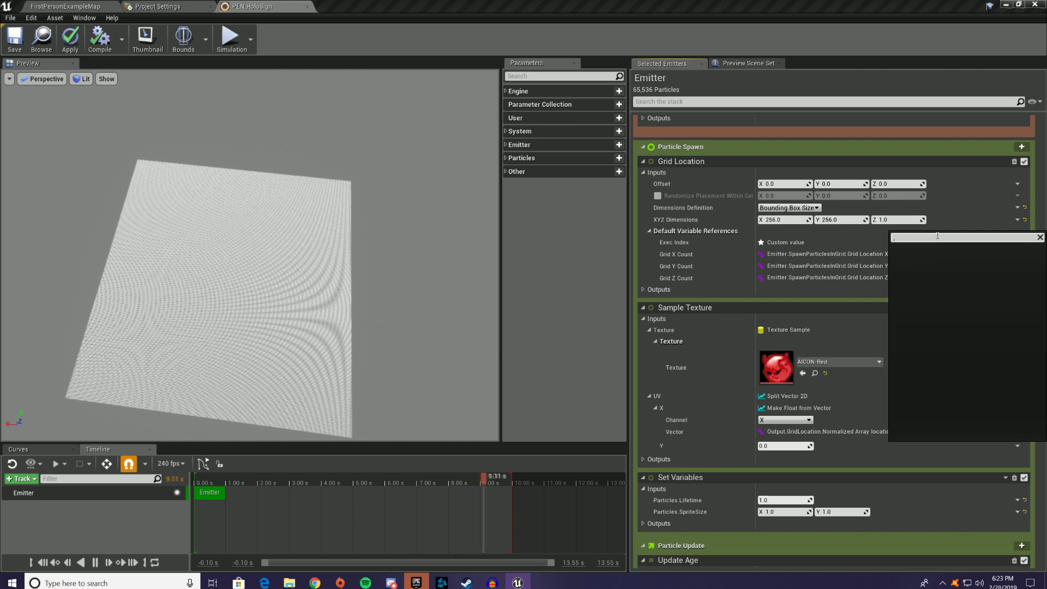
key("BackSpace")
type("make")
key("Up")
key("Up")
key("Up")
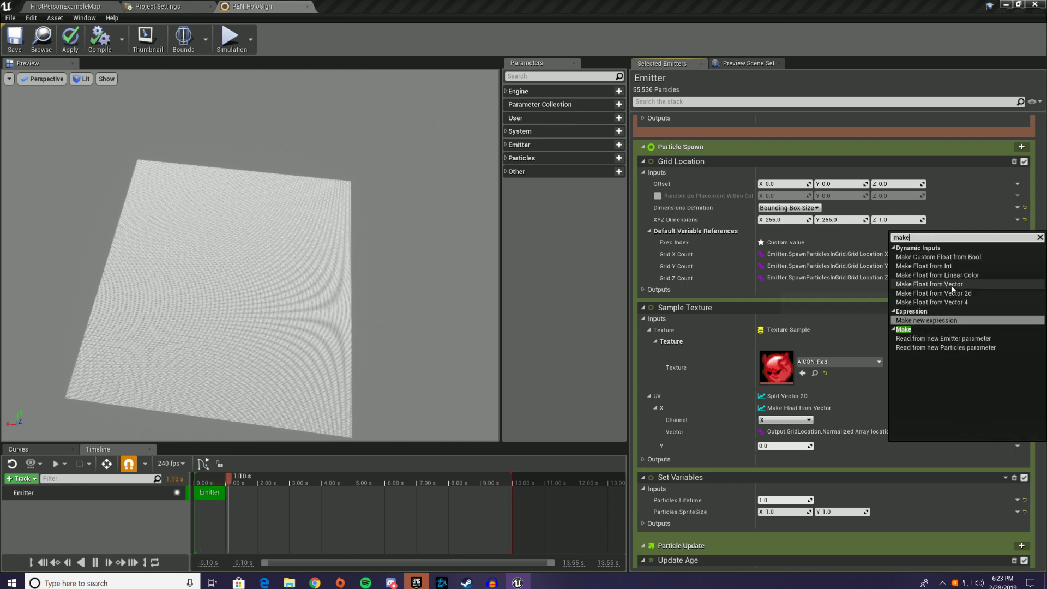
key("Return")
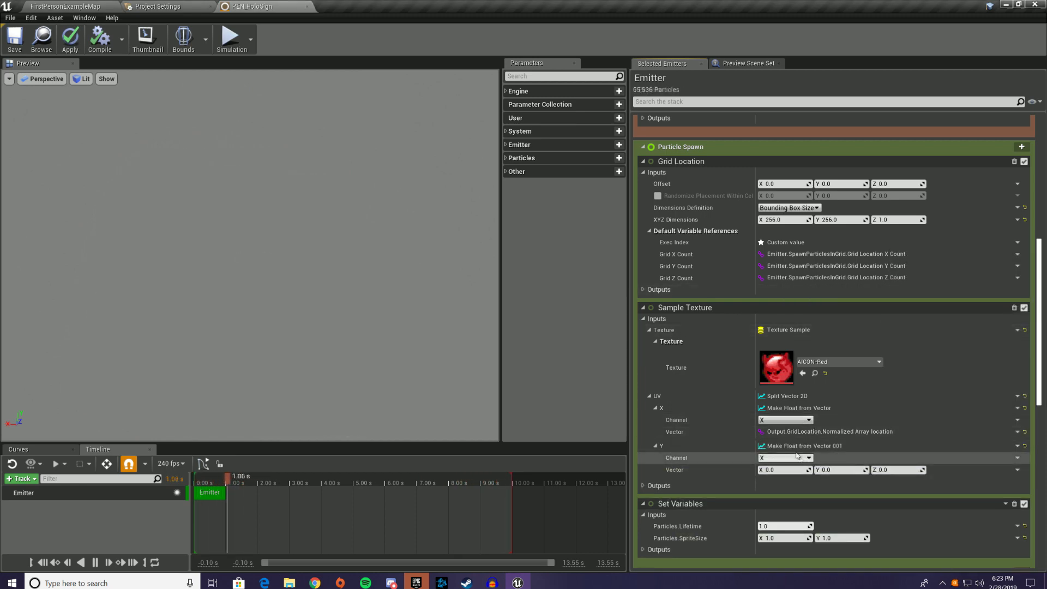
left_click(797, 458)
left_click(786, 476)
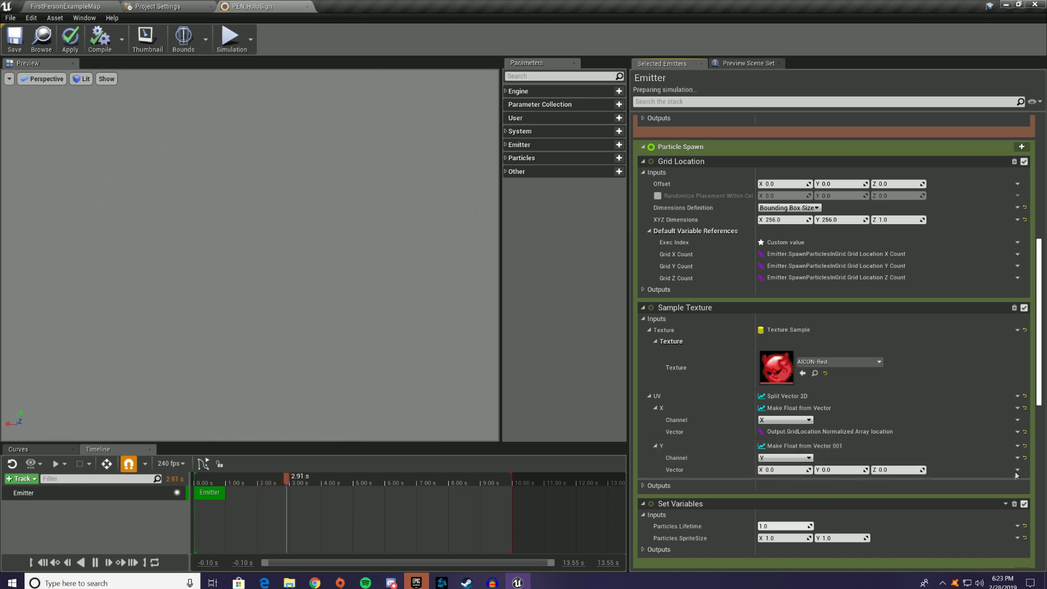
Link the Vector under the UV's Y input to Output.GridLocation.Normalized Array location
left_click(1016, 469)
type("g")
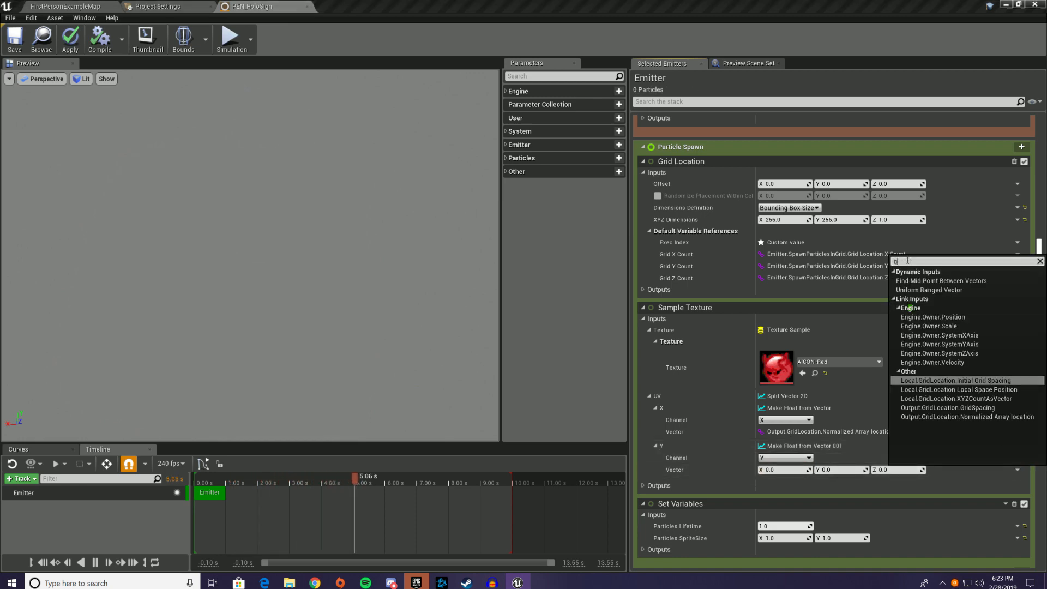
type("ri")
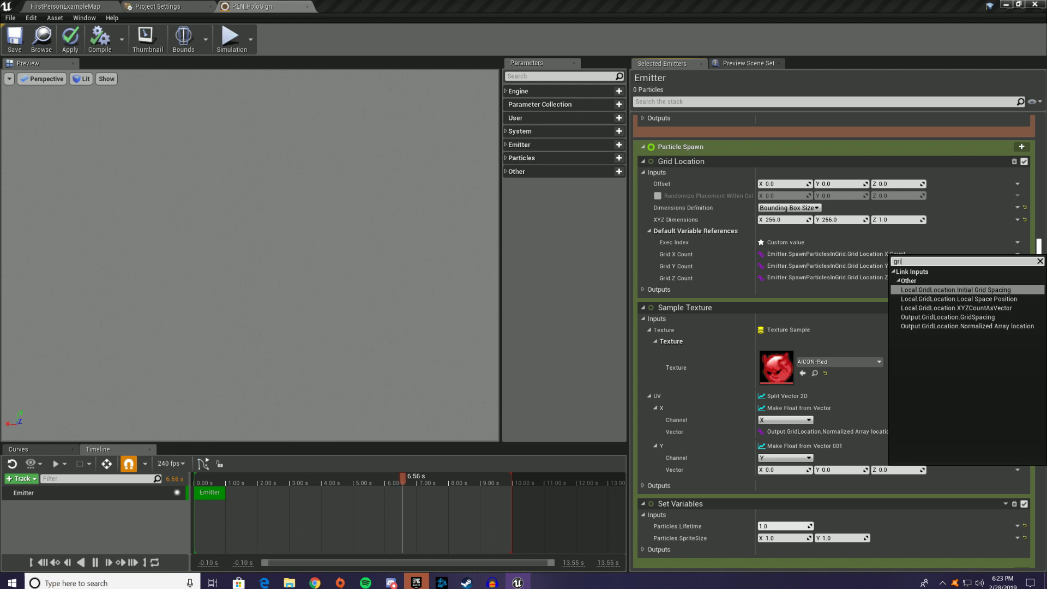
left_click(946, 326)
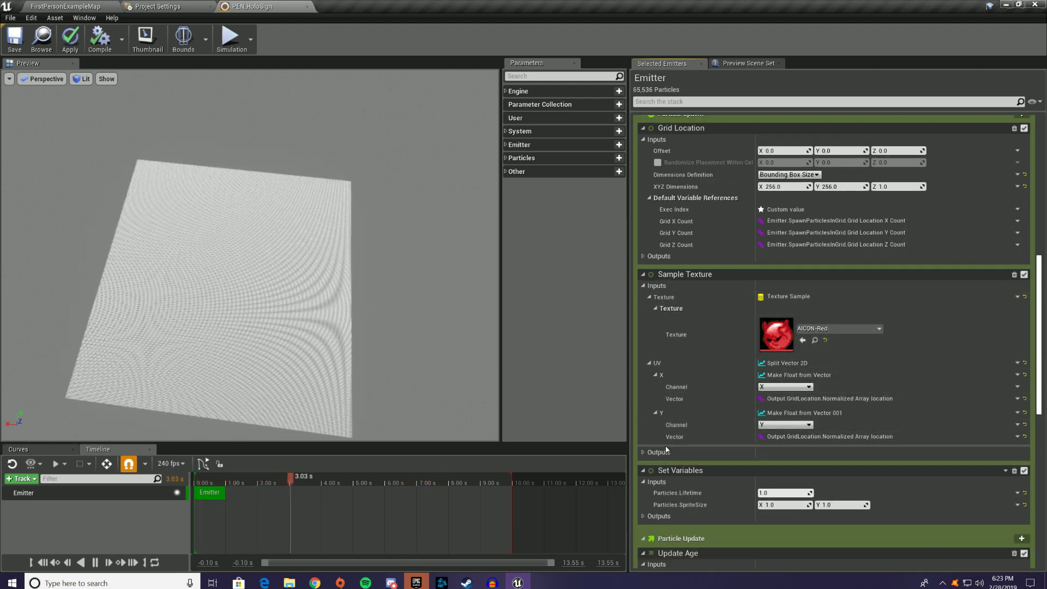
Review the outputs that the Sample Texture module provides
left_click(643, 452)
scroll(797, 373, "down", 3)
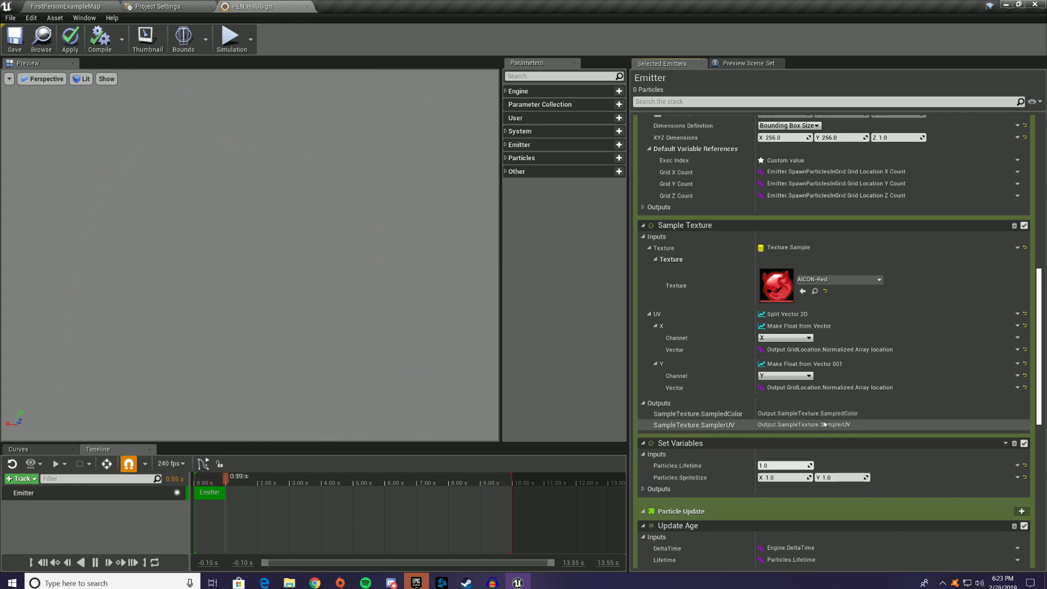
left_click(643, 404)
scroll(958, 414, "up", 3)
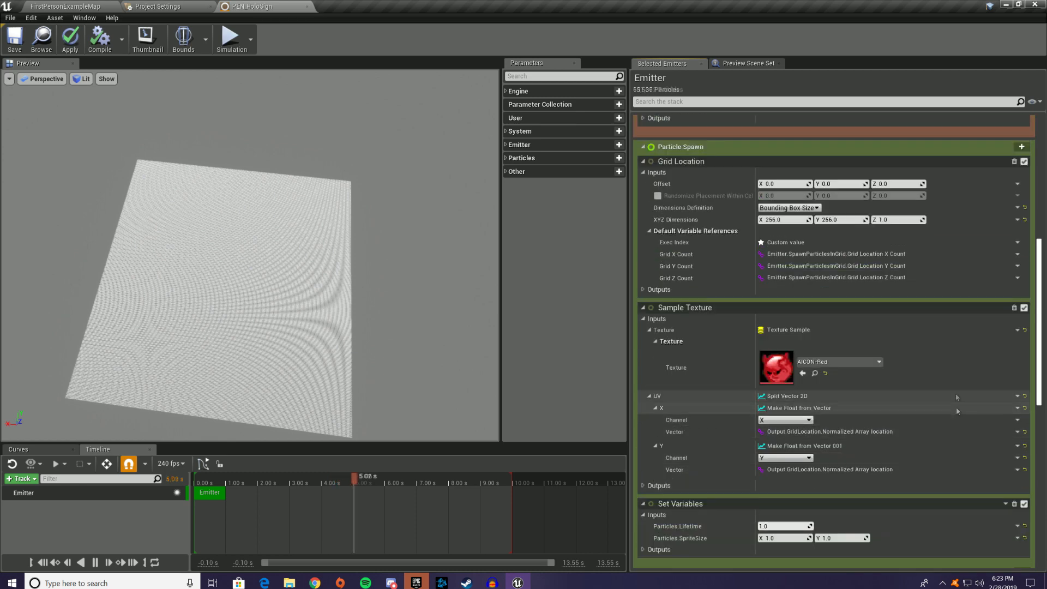
Add a Color module to Particle Spawn and place it between Sample Texture and Set Variables
scroll(958, 417, "up", 1)
left_click(1021, 179)
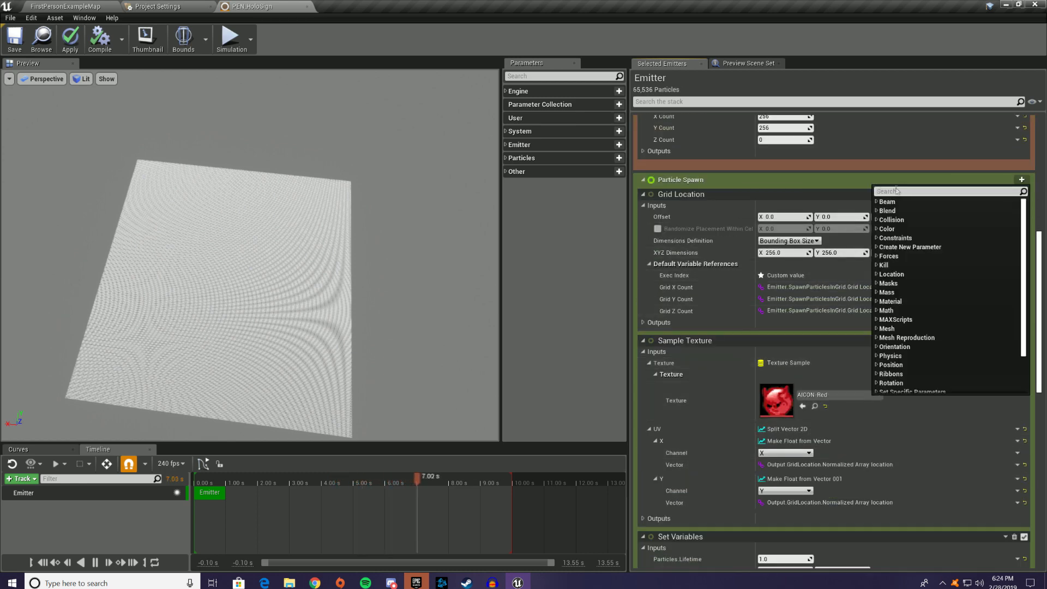
type("ciki")
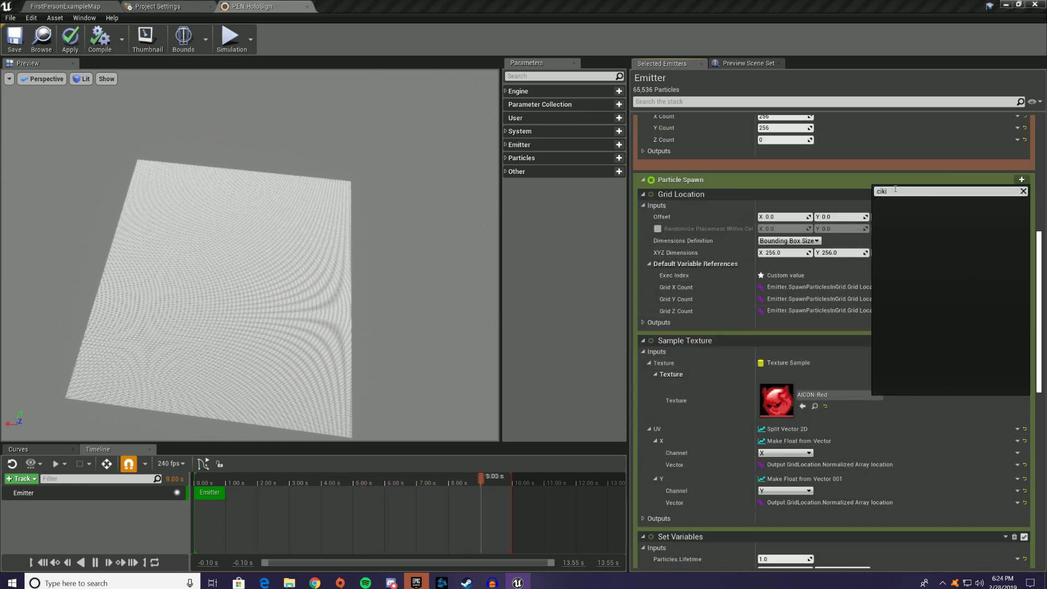
key("BackSpace")
key("BackSpace")
key("BackSpace")
type("olor")
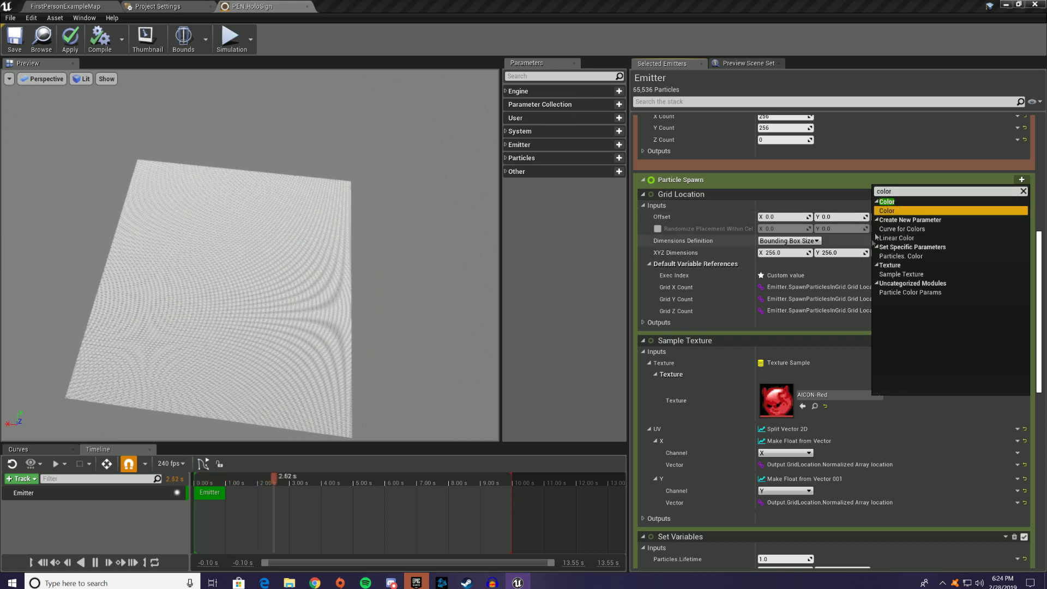
left_click(886, 211)
left_click_drag(667, 419, 767, 361)
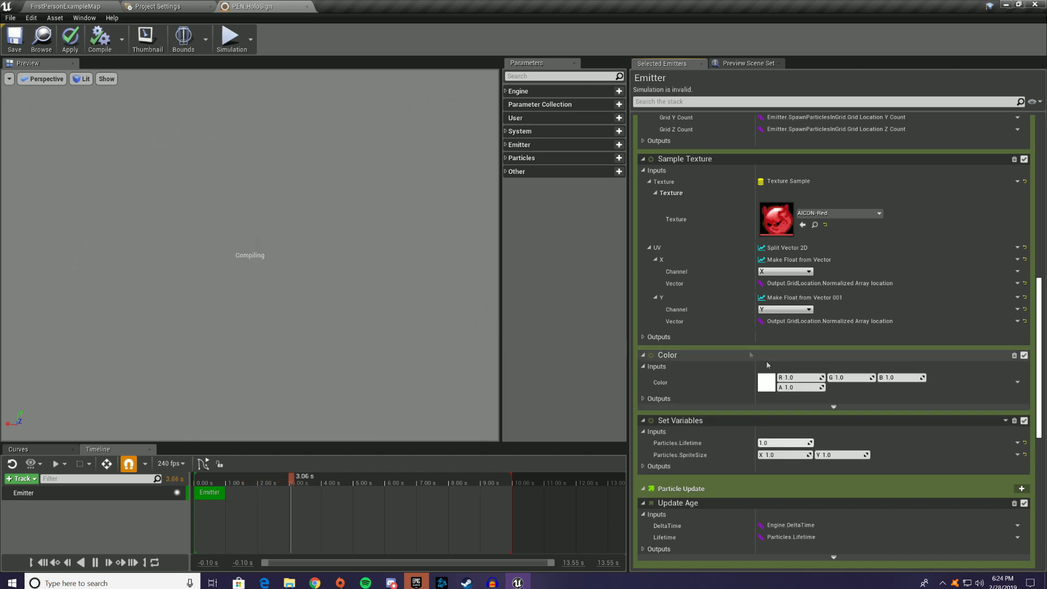
Link the Color module's Color input to Output.SampleTexture.SampledColor
left_click(1017, 381)
type("sam")
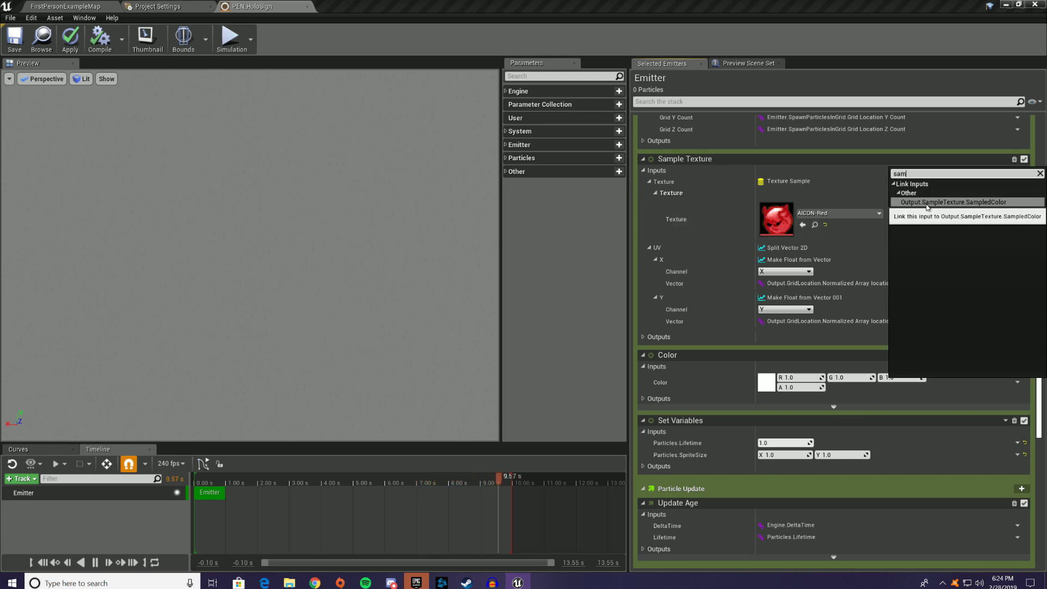
left_click(970, 202)
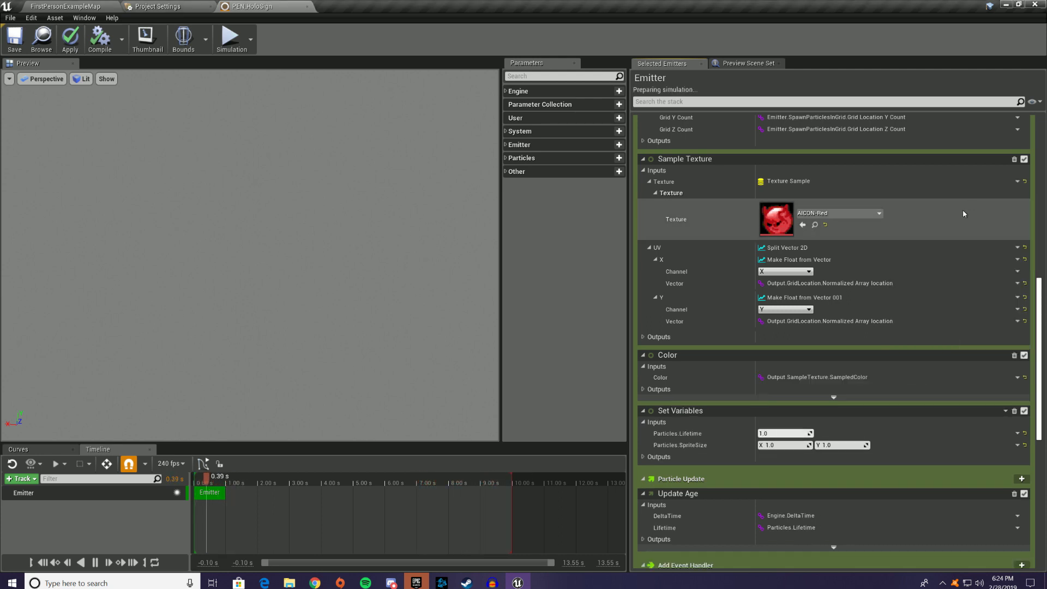
Examine the textured particle grid in the preview from above and from low angles
mouse_move(152, 314)
left_mouse_down()
mouse_move(179, 262)
mouse_move(207, 322)
mouse_move(262, 338)
mouse_move(152, 314)
left_mouse_up()
scroll(203, 285, "down", 2)
scroll(205, 290, "up", 5)
scroll(206, 292, "down", 1)
left_click_drag(220, 257, 221, 349)
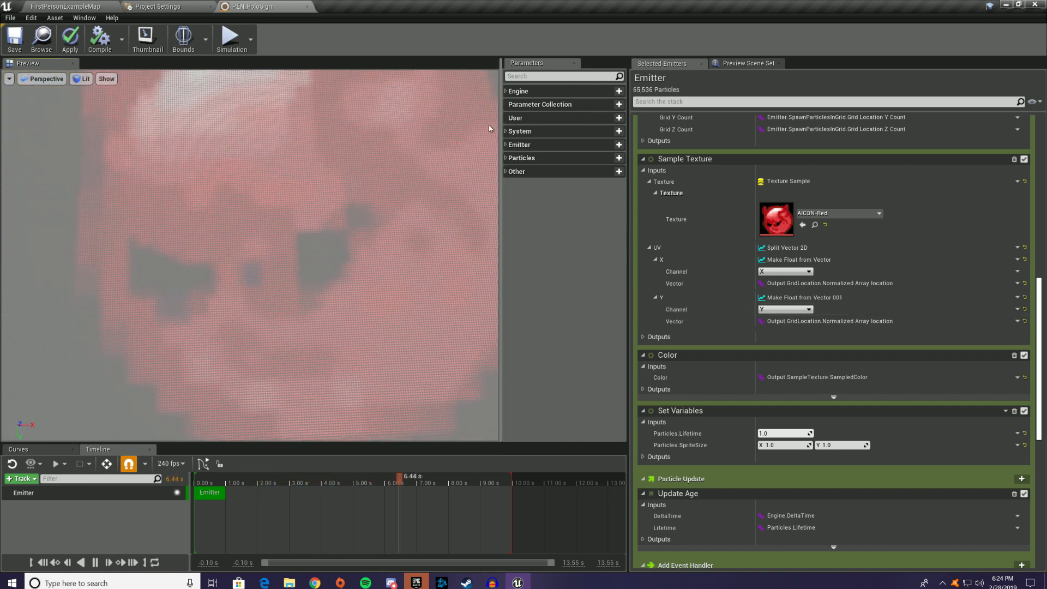
left_click_drag(294, 310, 340, 239)
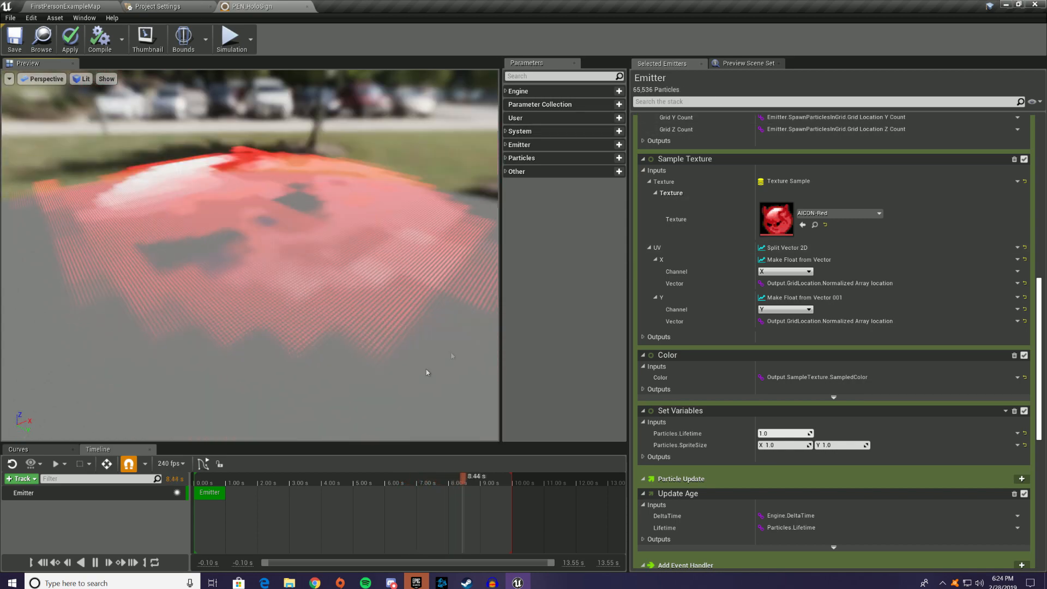
left_click_drag(295, 274, 231, 308)
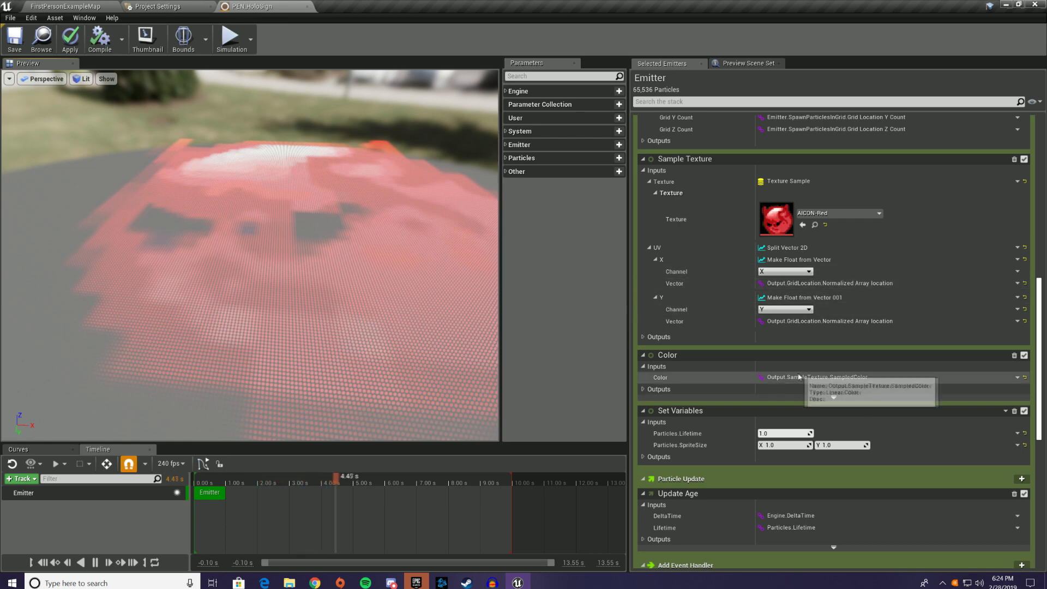
left_click_drag(358, 321, 380, 317)
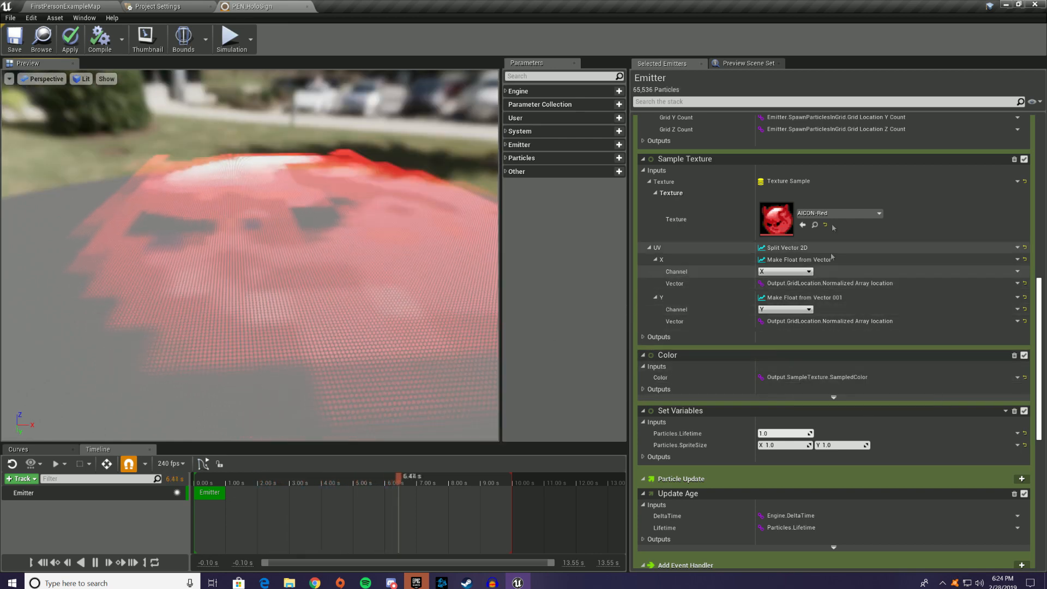
Open the Sample Texture module's script graph for inspection
right_click(863, 164)
left_click(912, 222)
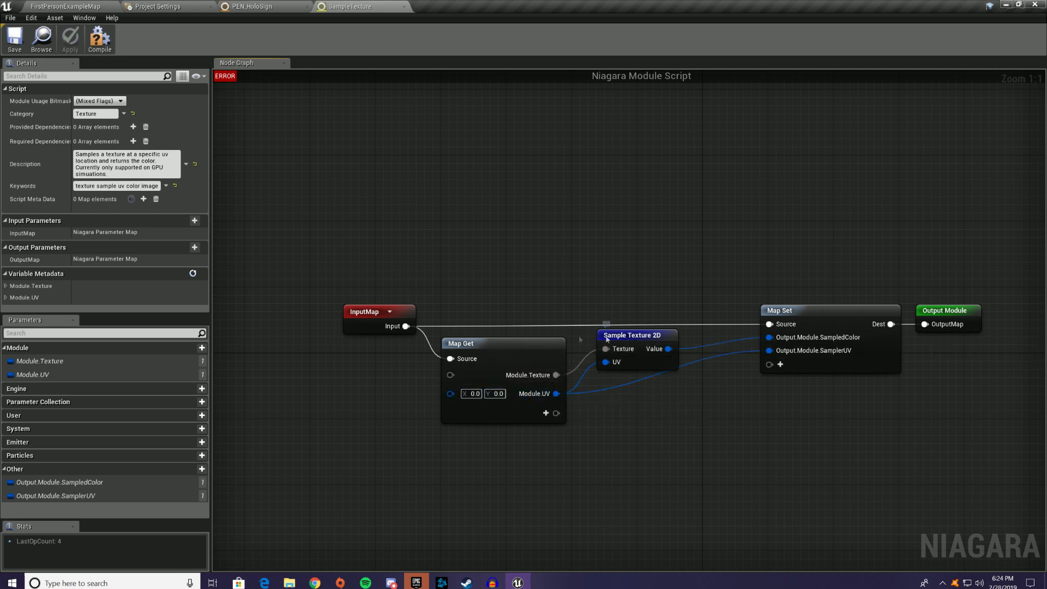
Return from the Sample Texture script to the PEN_HoloSign emitter and add a Sub UV Texture Sample module to Particle Spawn
left_click(656, 337)
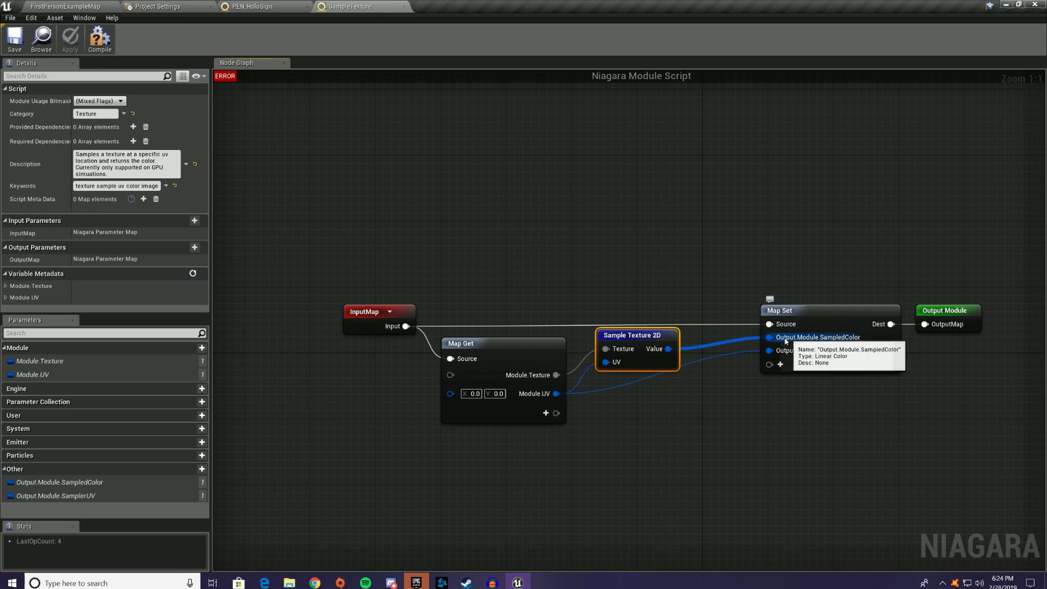
left_click(266, 5)
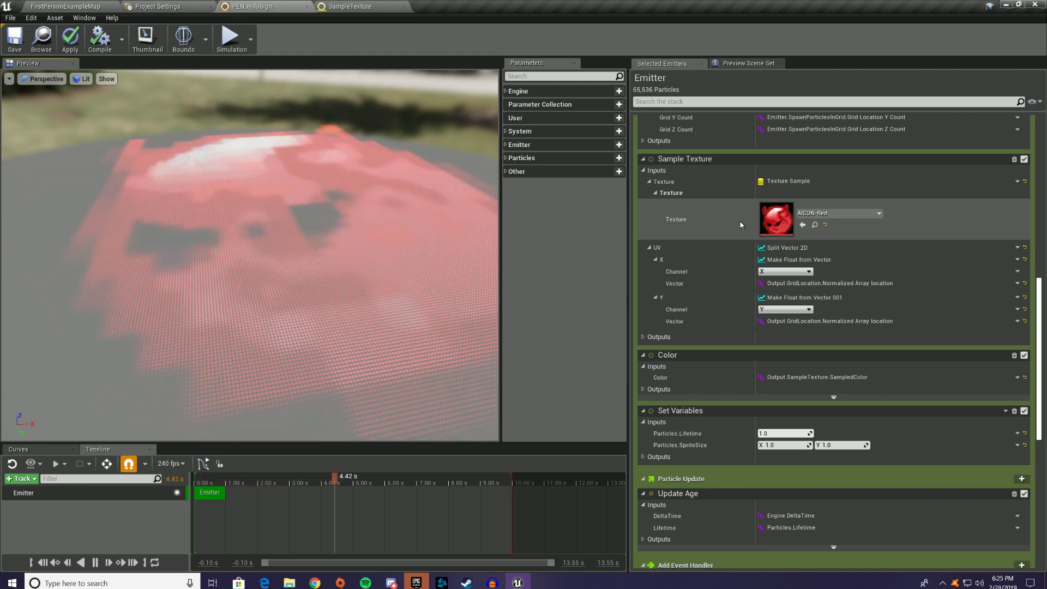
scroll(741, 224, "up", 5)
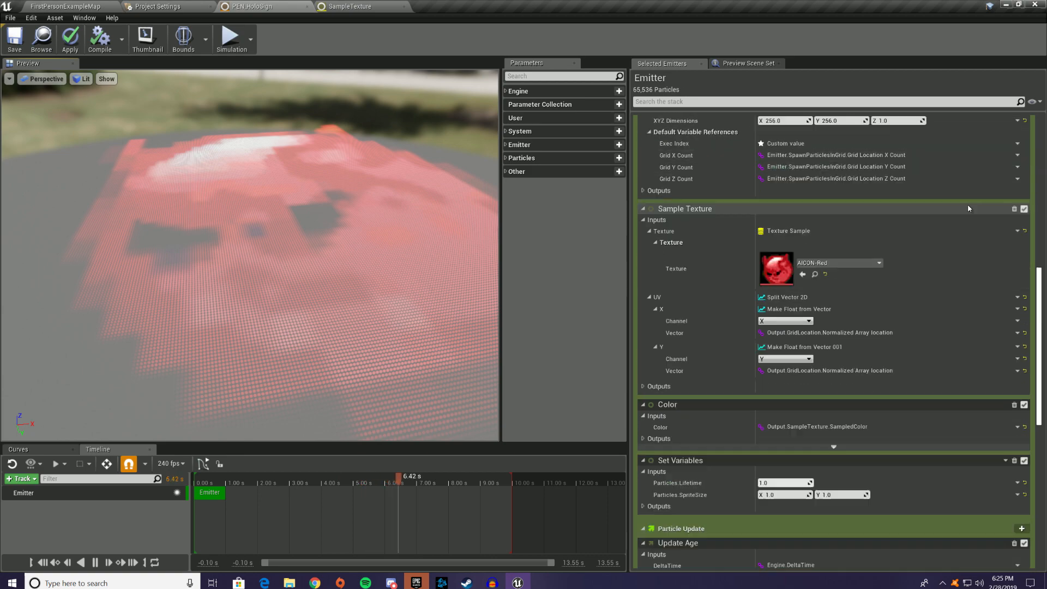
scroll(975, 207, "up", 2)
left_click(1021, 196)
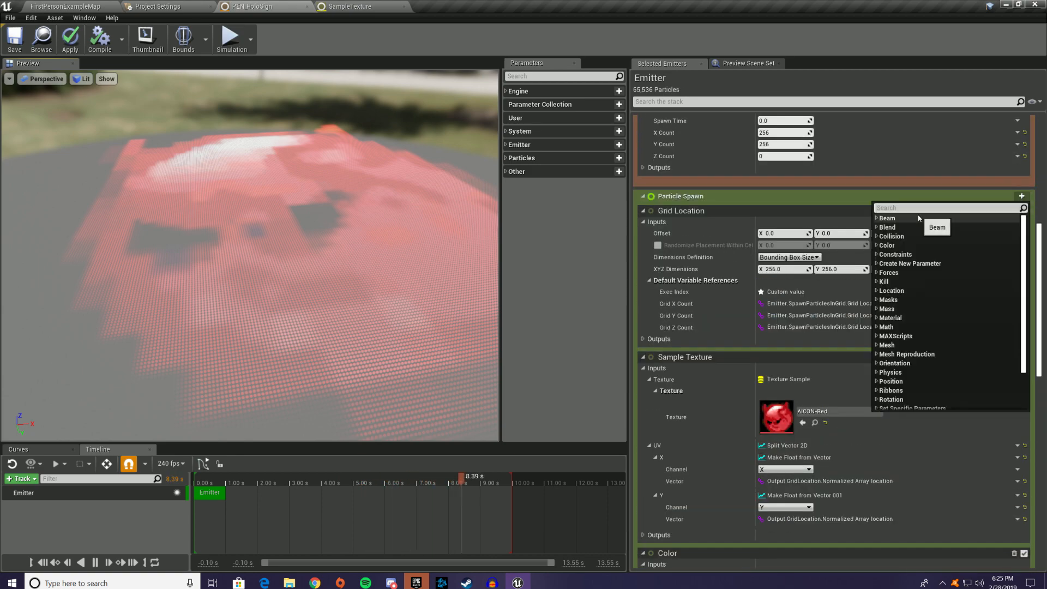
type("text")
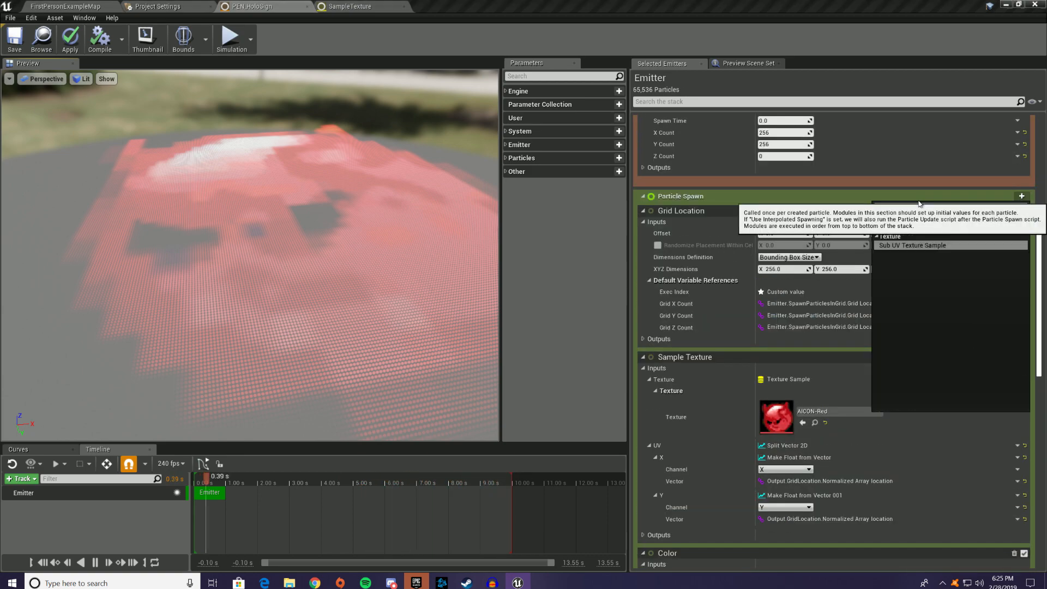
key("Return")
Open the Sub UV Texture Sample module's script and examine its graph and the Sub UV Texture Coordinates function
scroll(796, 303, "down", 8)
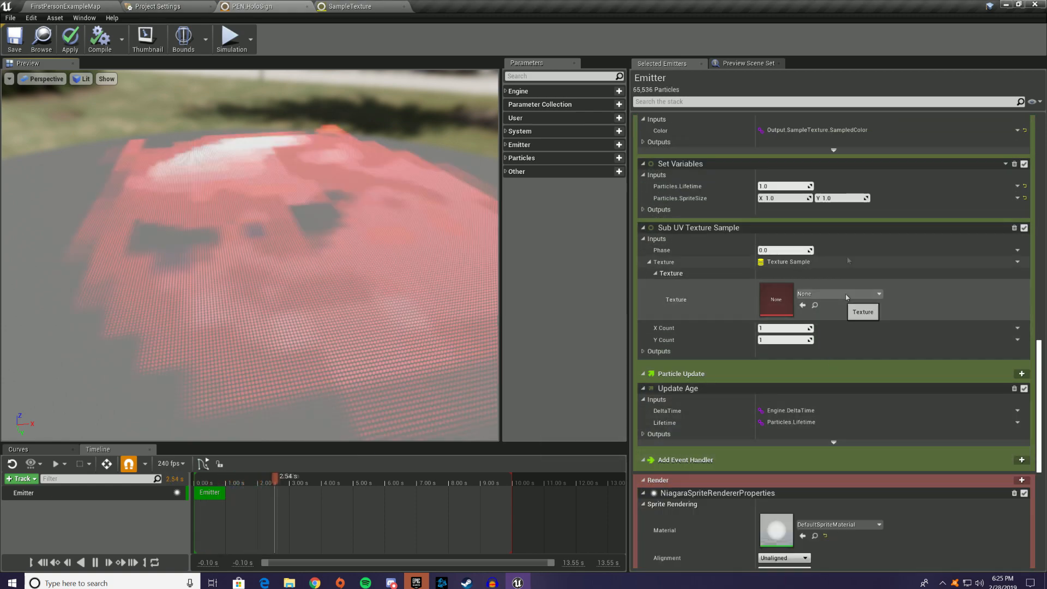
right_click(816, 230)
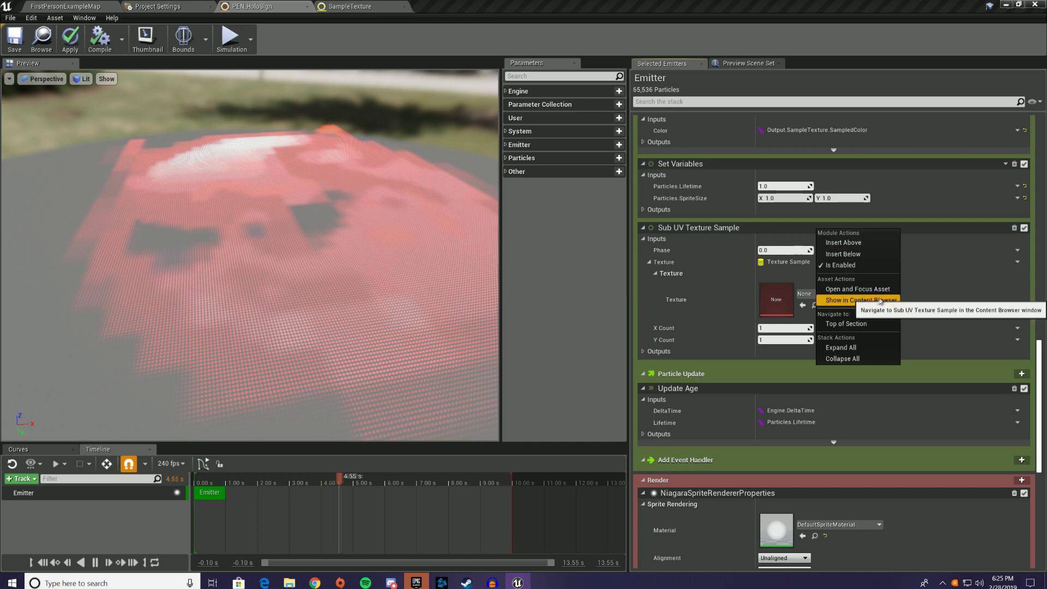
left_click(861, 289)
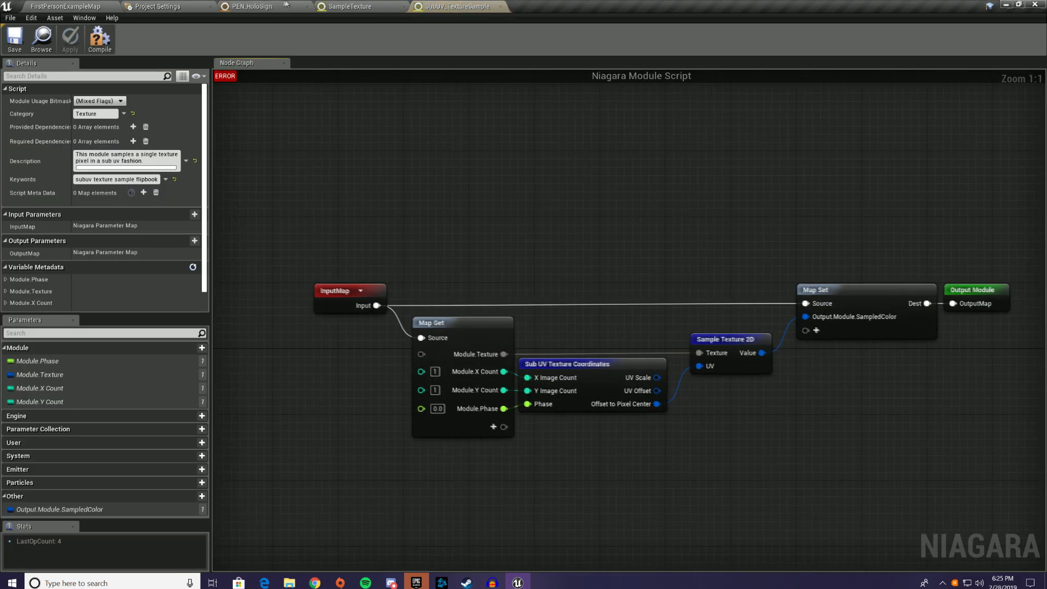
left_click(285, 5)
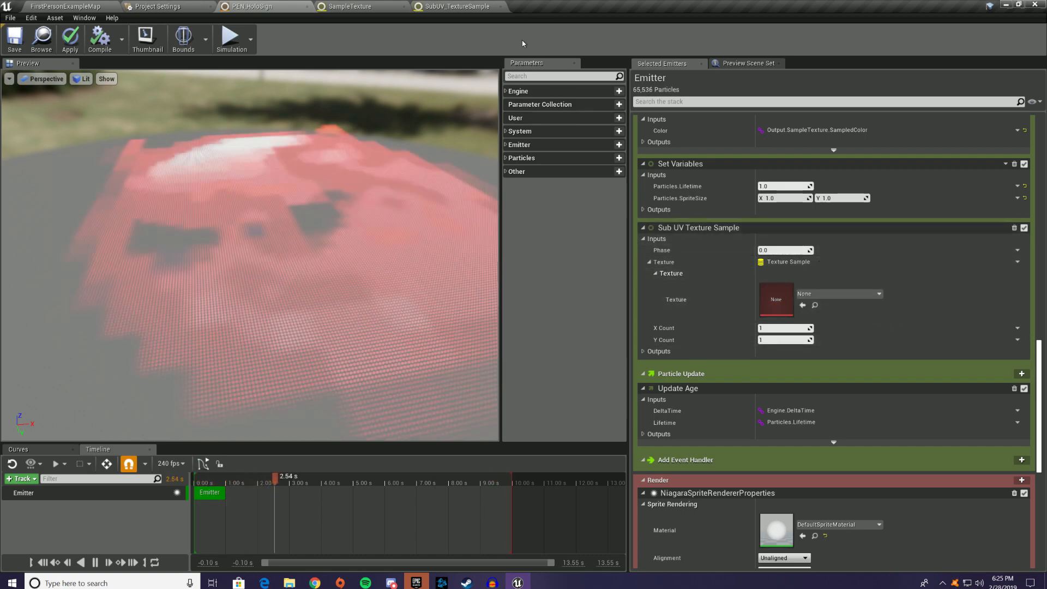
left_click(447, 5)
double_click(622, 374)
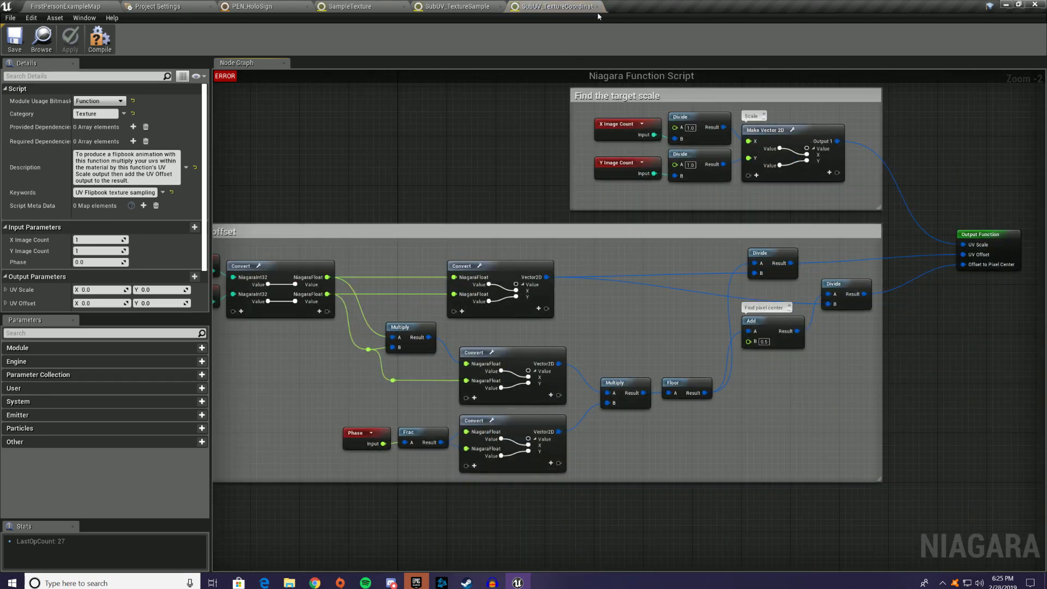
left_click(596, 6)
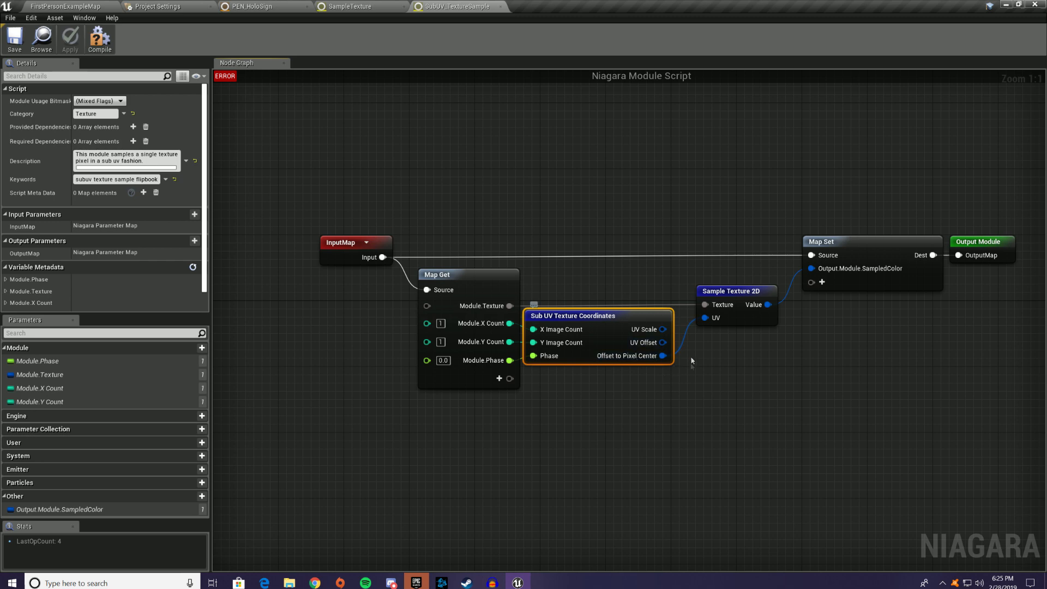
right_click_drag(816, 364, 778, 404)
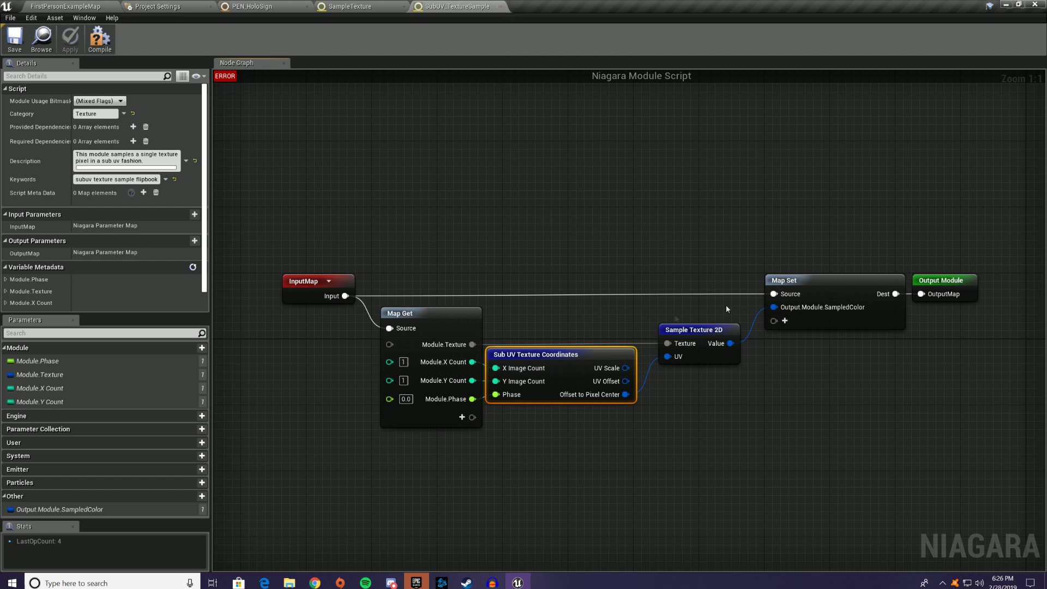
left_click(500, 7)
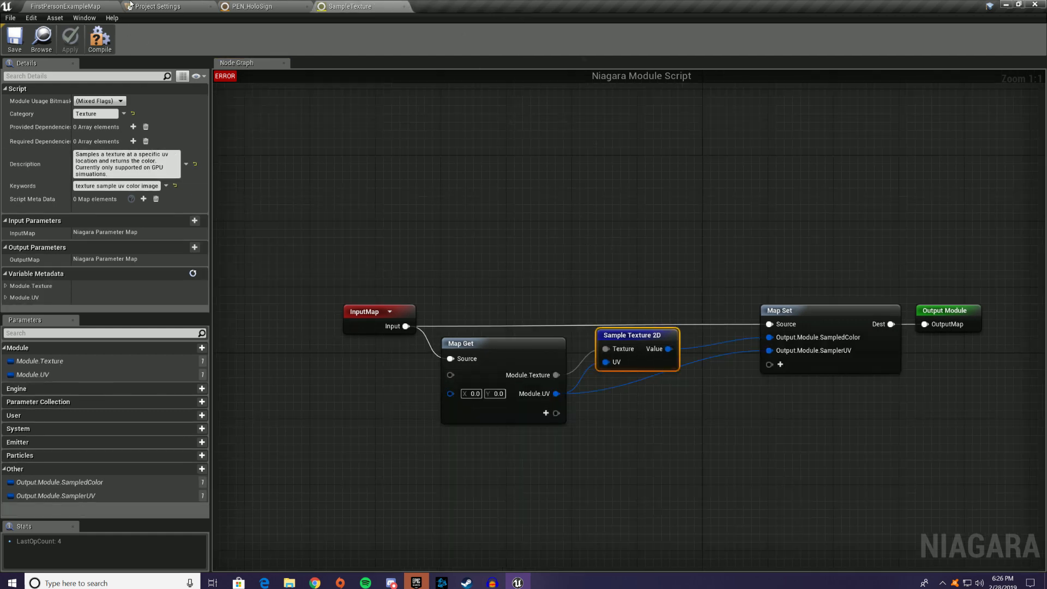
Import the Wave_Sheet image from File Explorer into the project's HoloSign/Textures folder
left_click(254, 5)
left_click(81, 7)
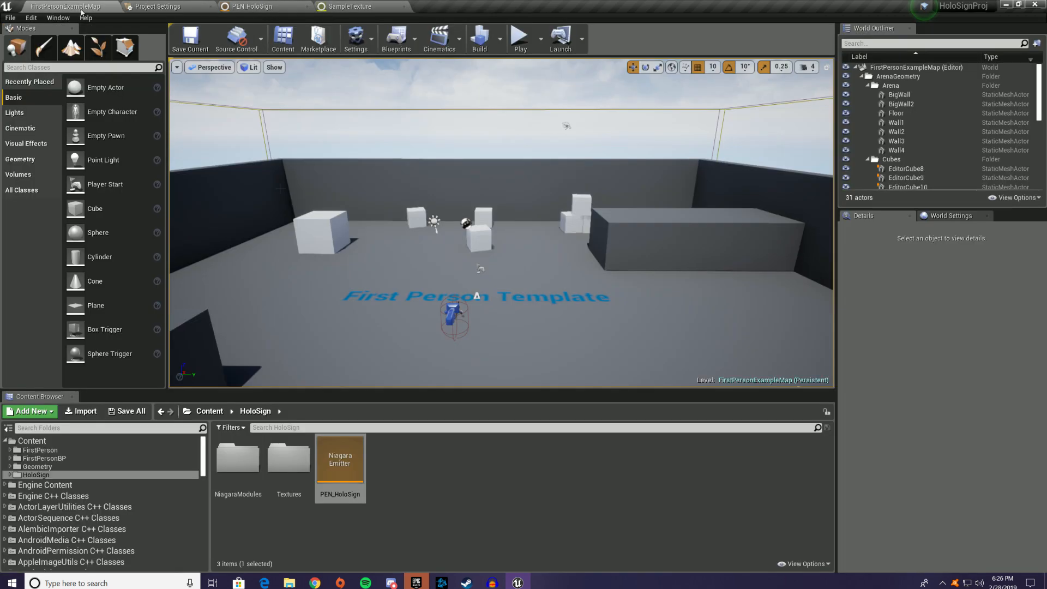
double_click(289, 458)
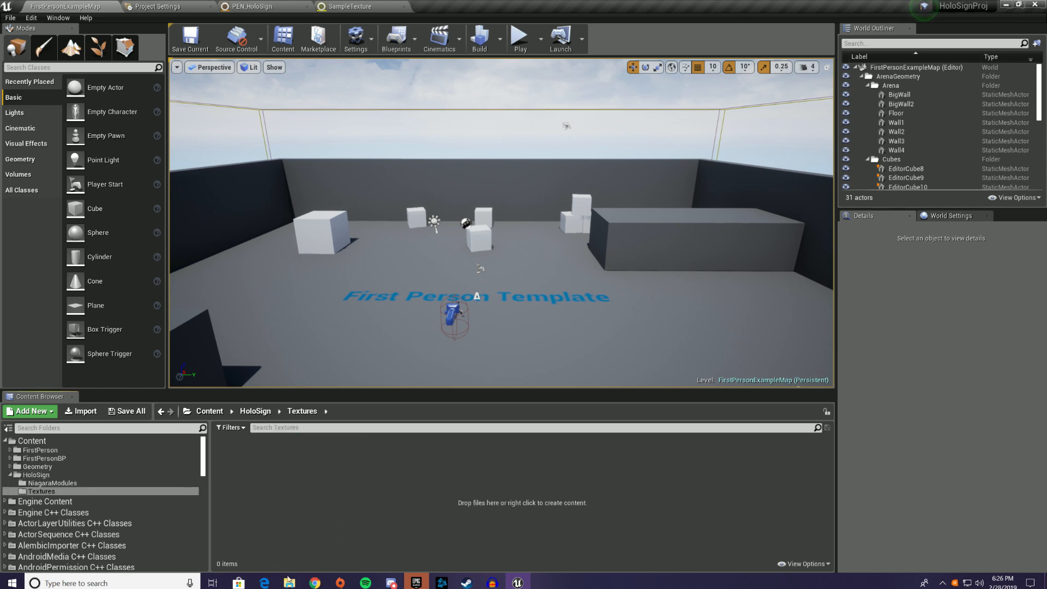
right_click(289, 582)
left_click(273, 546)
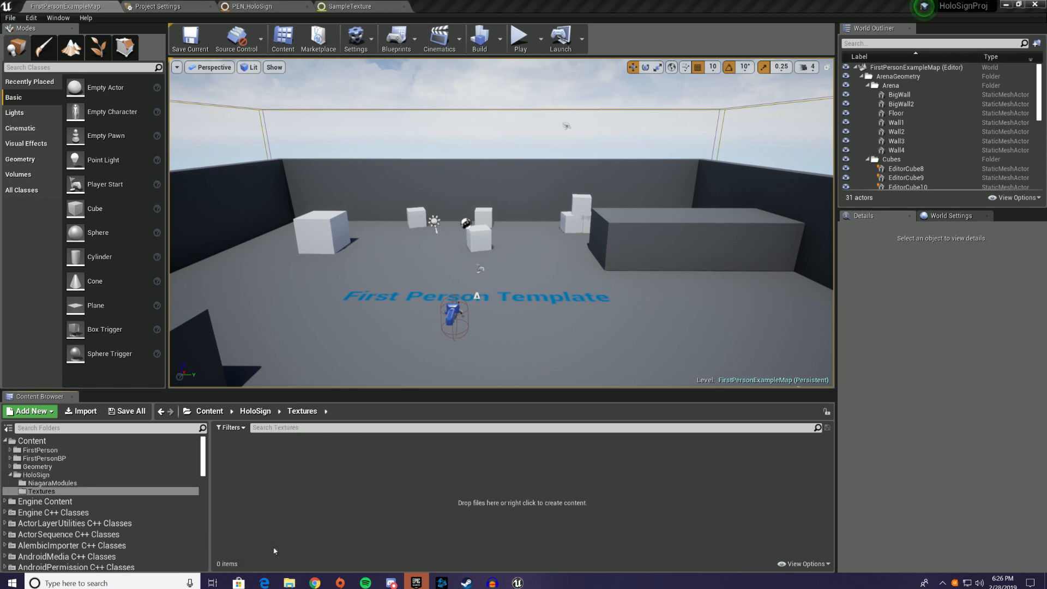
left_click_drag(376, 64, 377, 432)
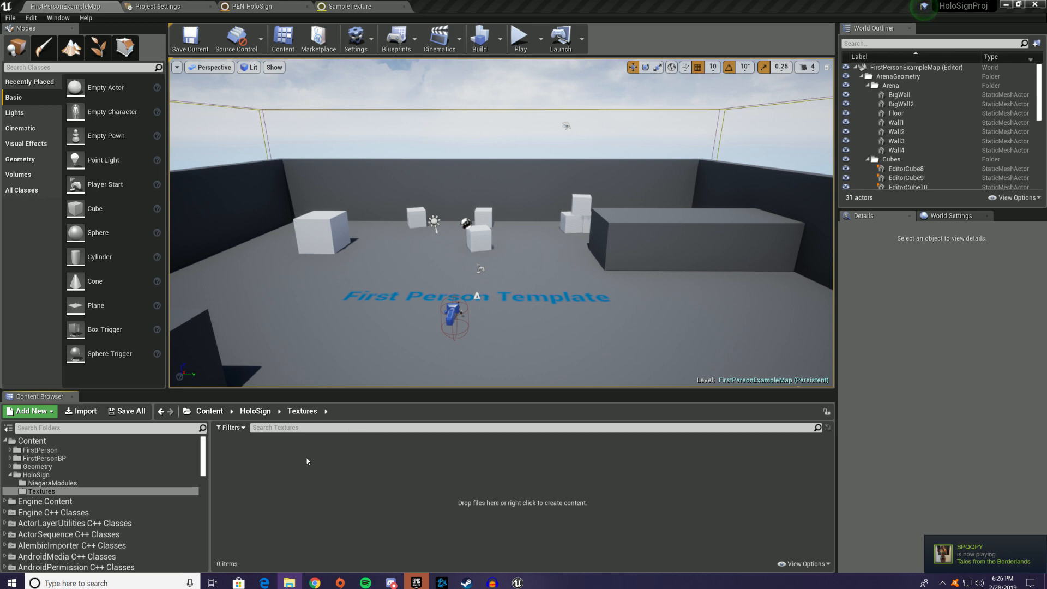
left_click_drag(307, 461, 308, 459)
Set the Wave_Sheet texture to Compress Without Alpha, with VectorDisplacementmap (RGBA8) compression and Mip Gen Settings of NoMipmaps
double_click(247, 464)
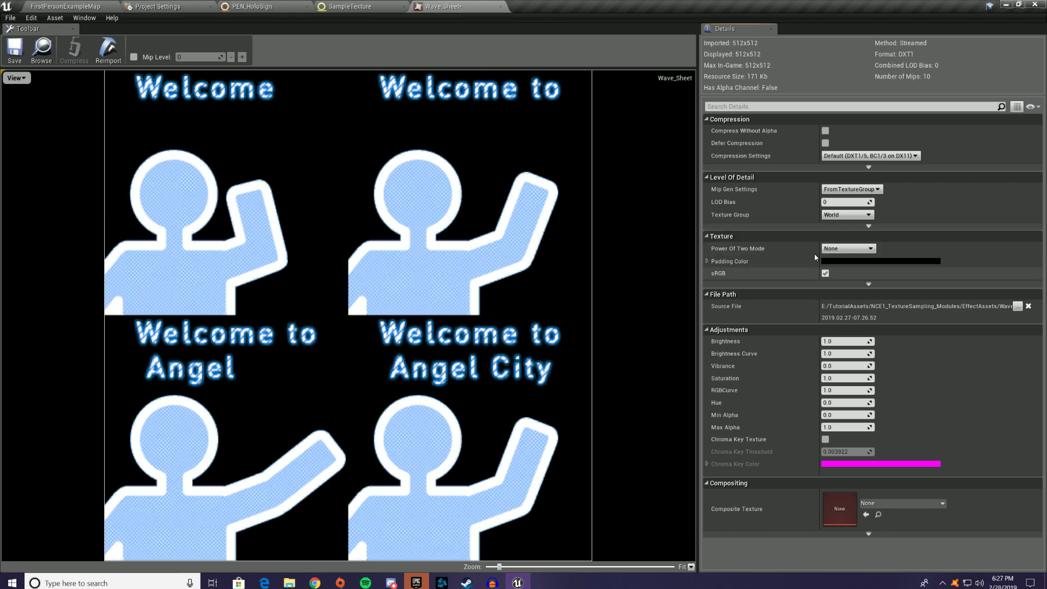
left_click(826, 132)
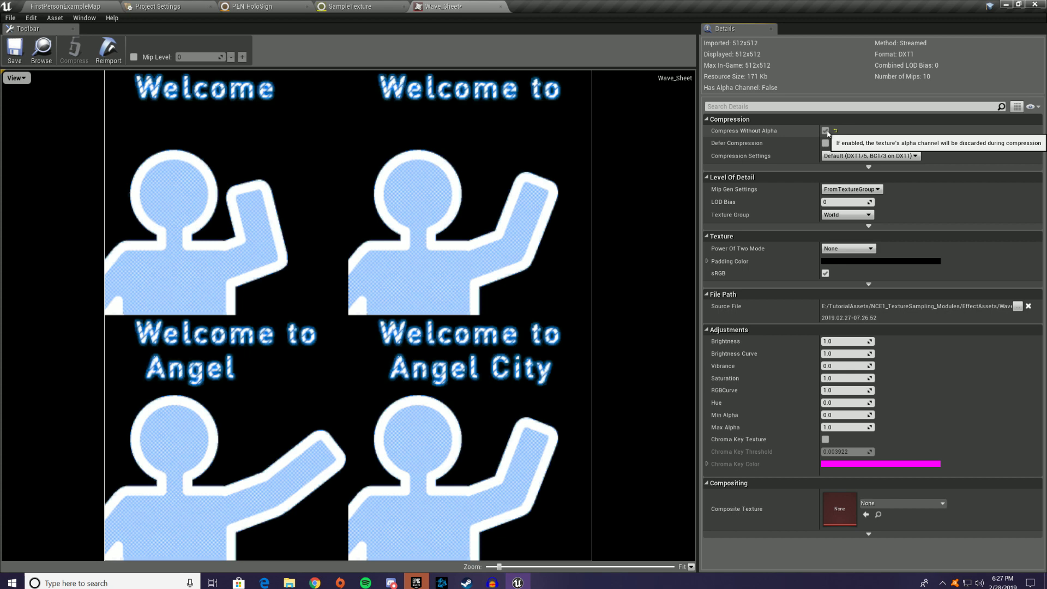
left_click(870, 155)
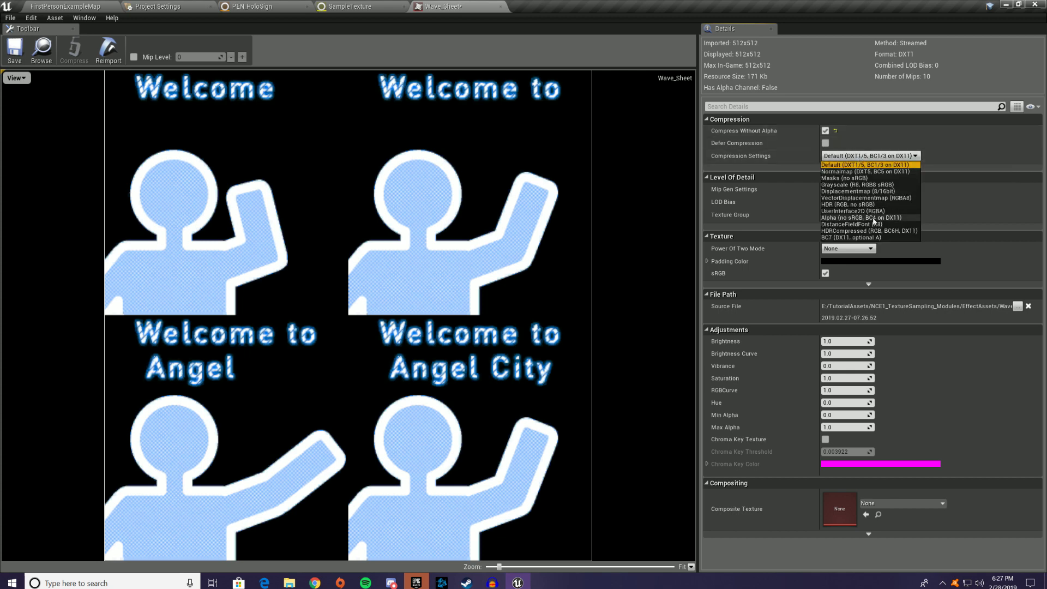
left_click(867, 198)
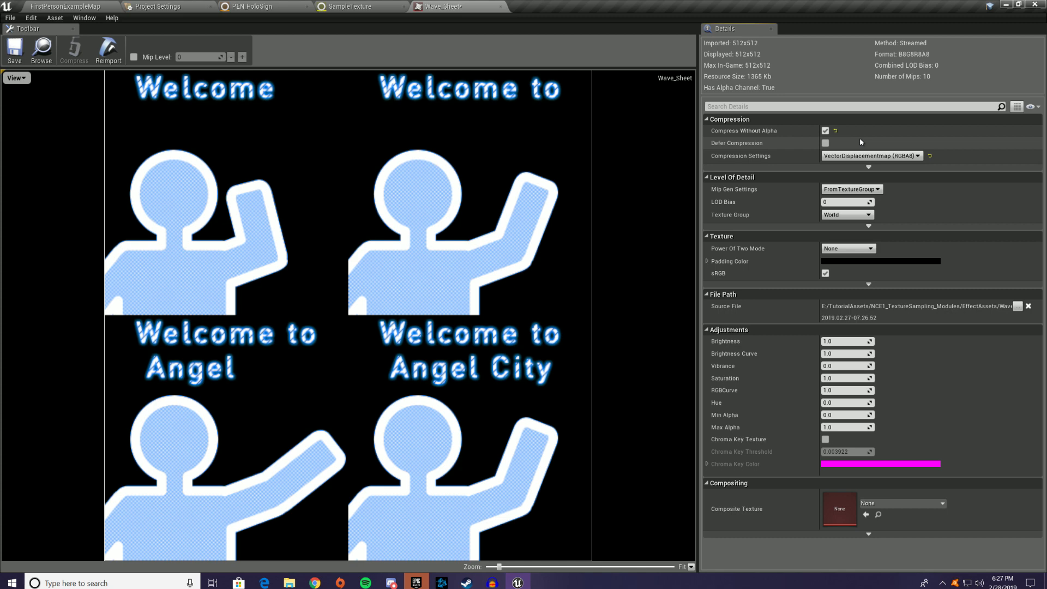
left_click(866, 189)
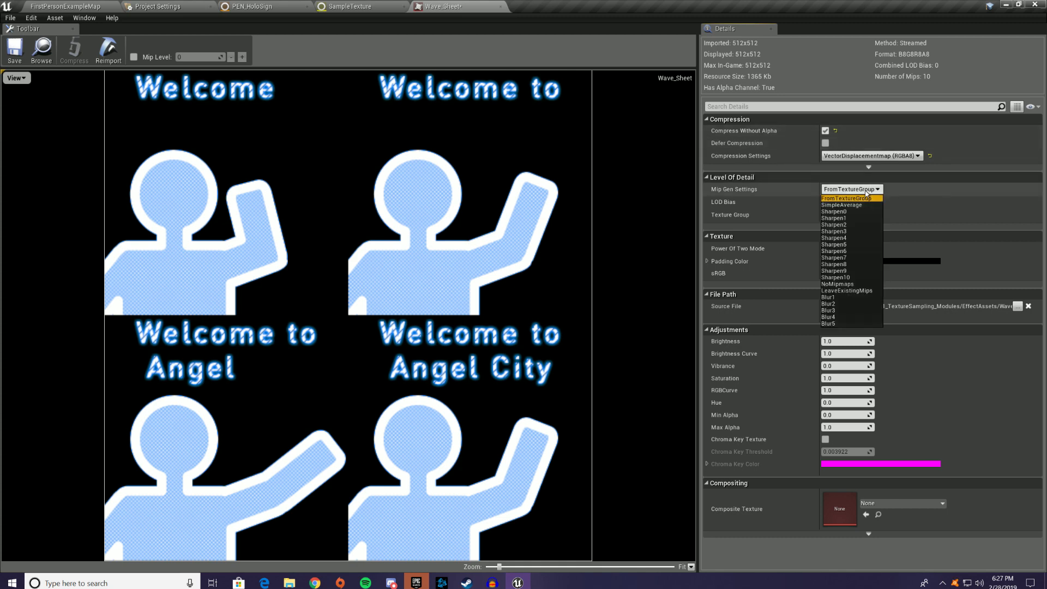
left_click(840, 284)
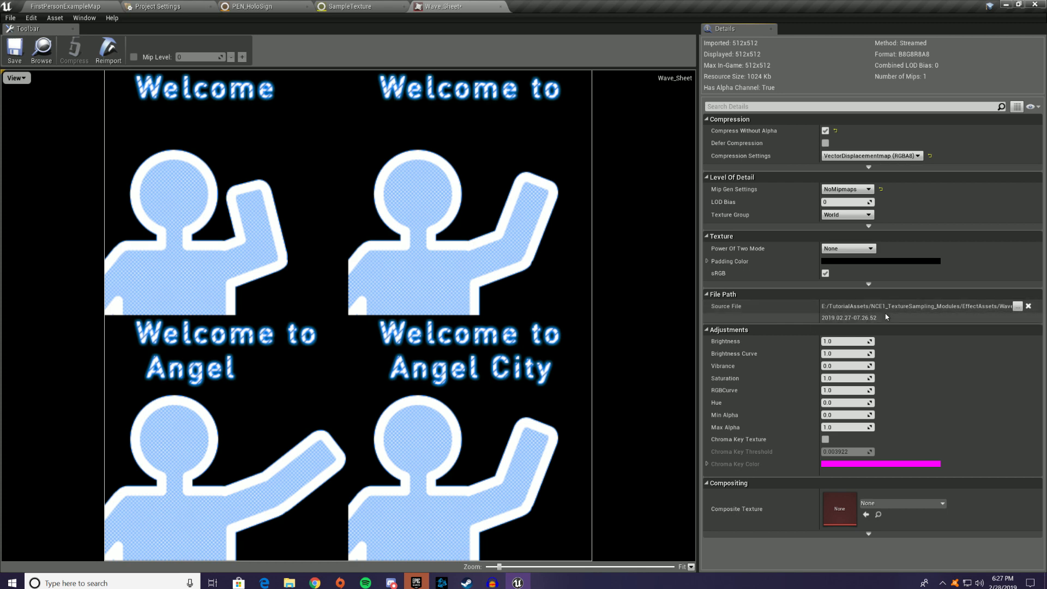
Adjust the Wave_Sheet texture to Brightness Curve 5, Saturation 3 and RGBCurve 0.2
left_click(843, 353)
type("5")
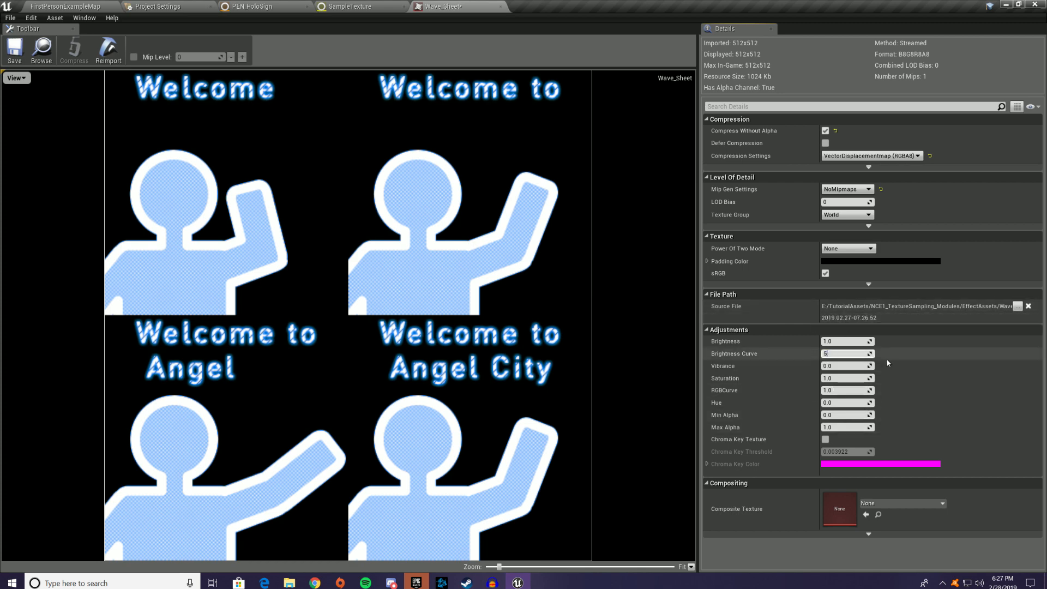
left_click(845, 378)
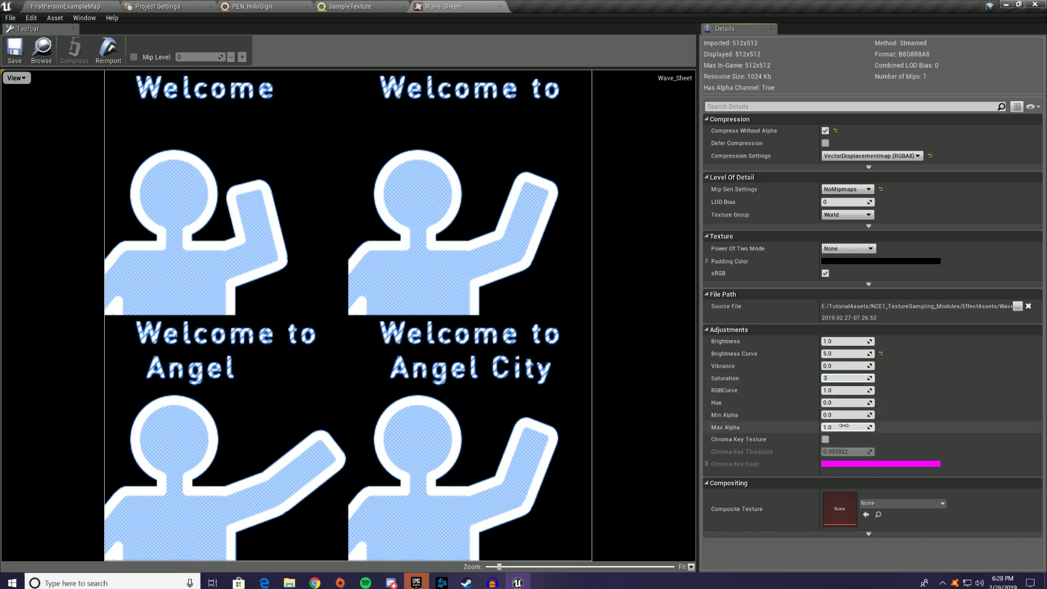
left_click(845, 390)
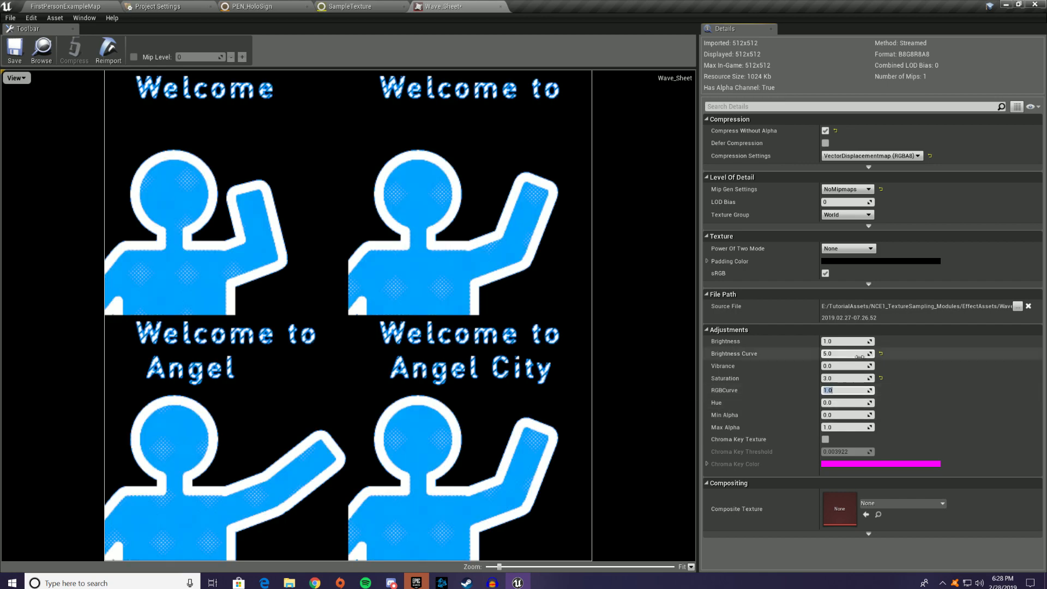
type("0.2")
key("Return")
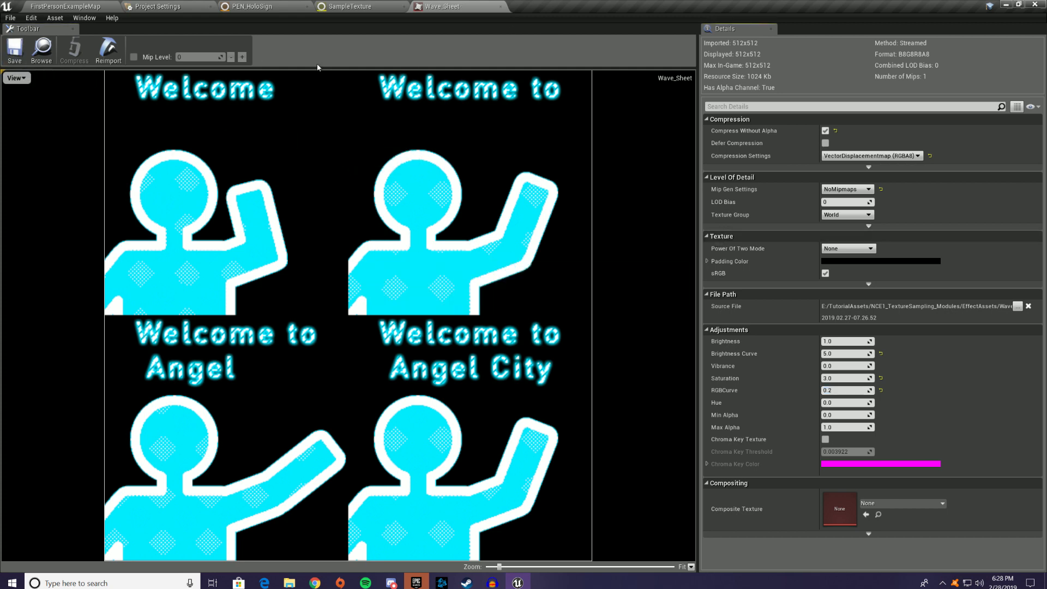
Delete the Sub UV Texture Sample module from the PEN_HoloSign emitter's Particle Spawn stage
left_click(256, 7)
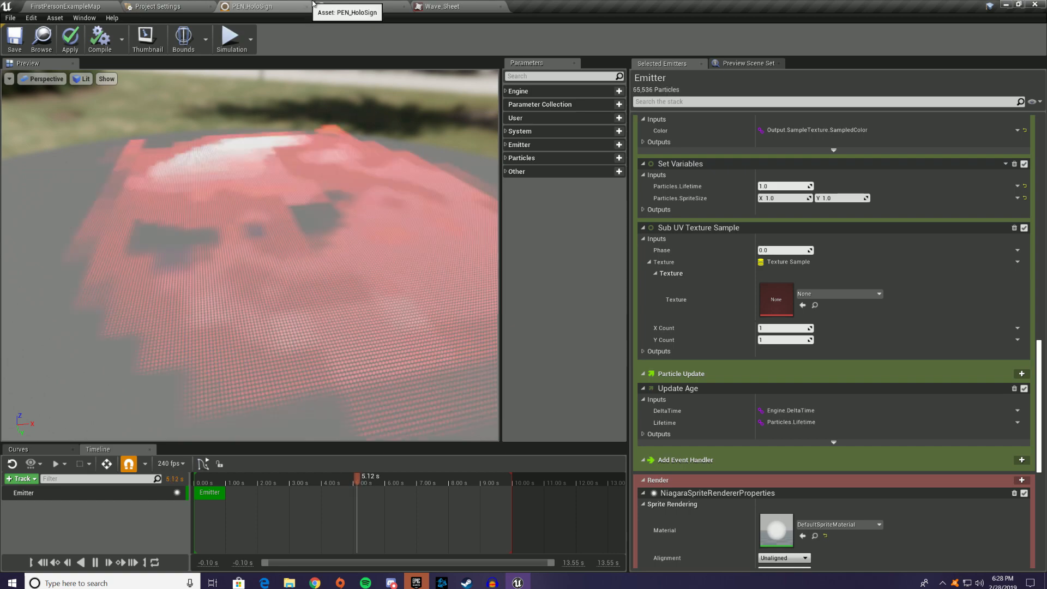
left_click(360, 7)
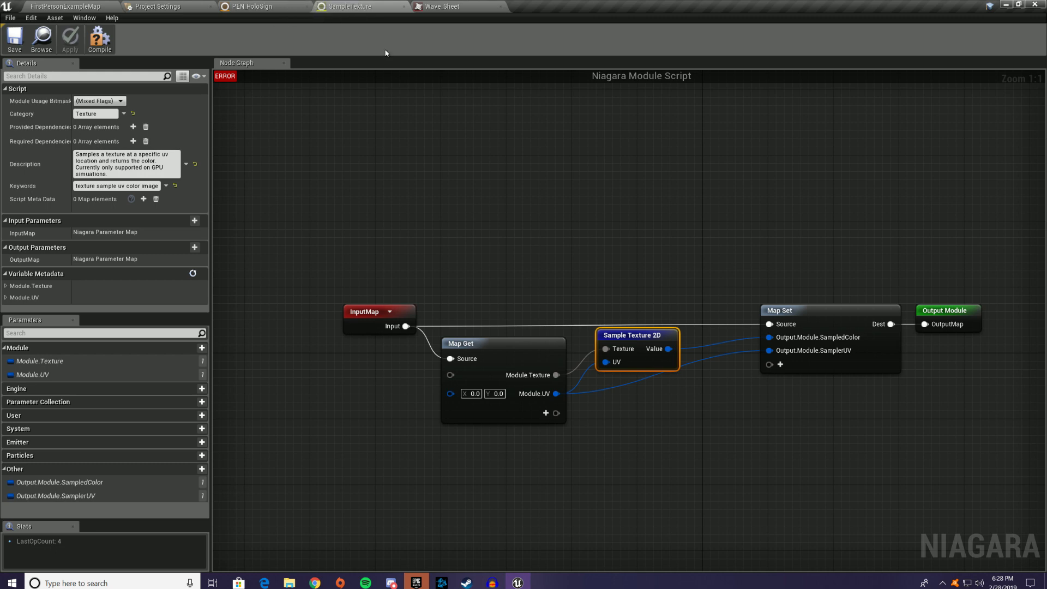
left_click(265, 5)
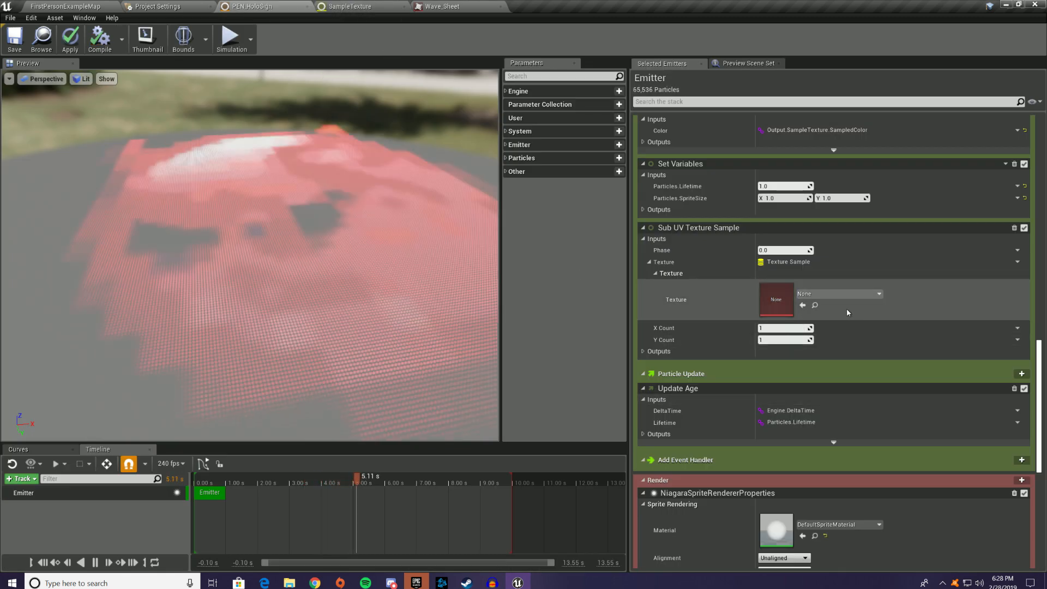
scroll(796, 229, "up", 1)
scroll(839, 272, "up", 4)
left_click(1013, 312)
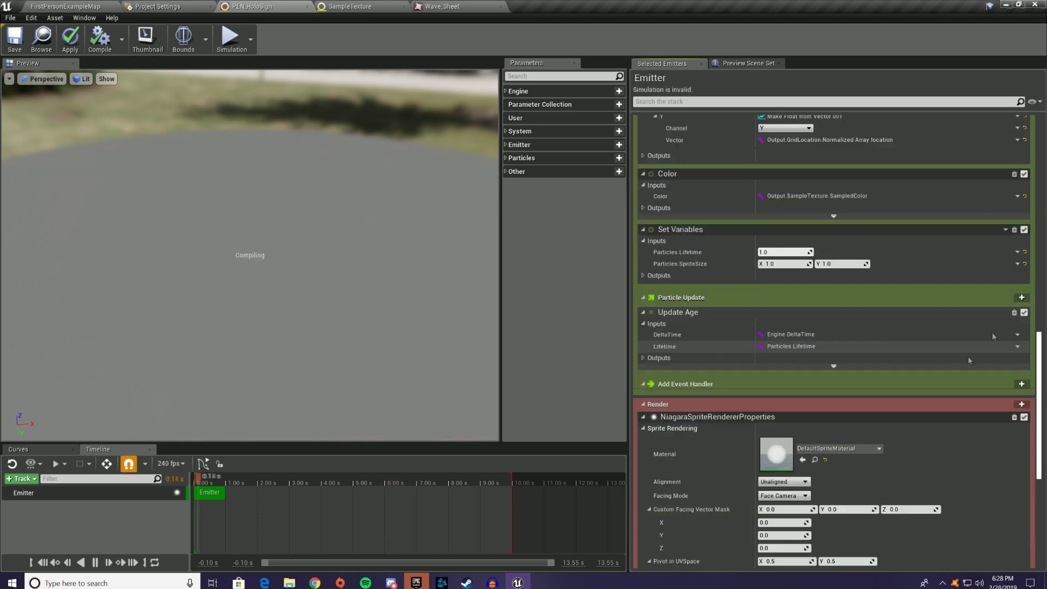
Find the emitter's Sample Texture module in the Content Browser and duplicate the SampleTexture script
scroll(900, 306, "up", 5)
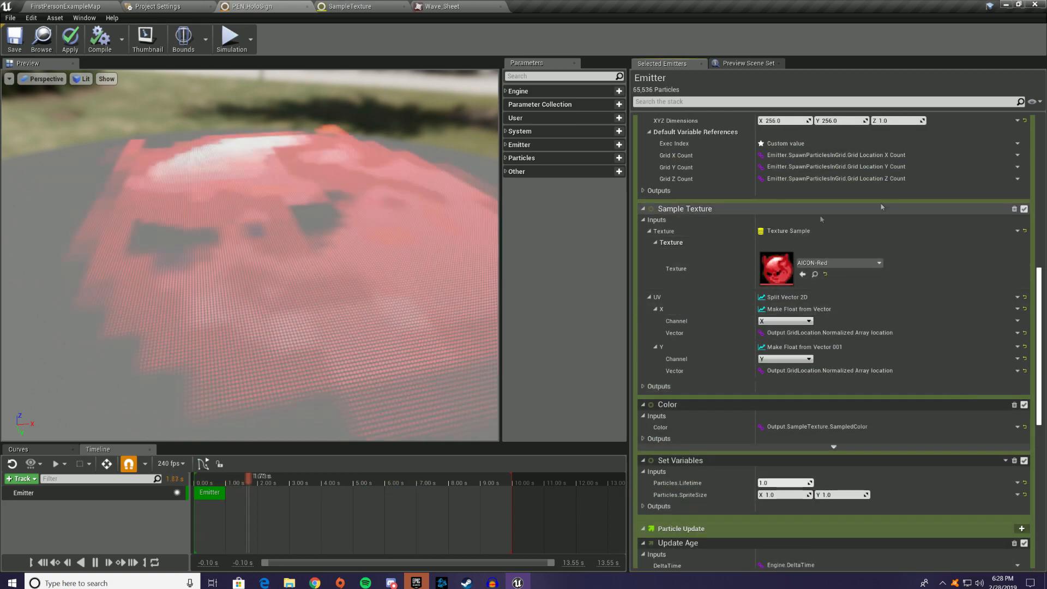
right_click(848, 213)
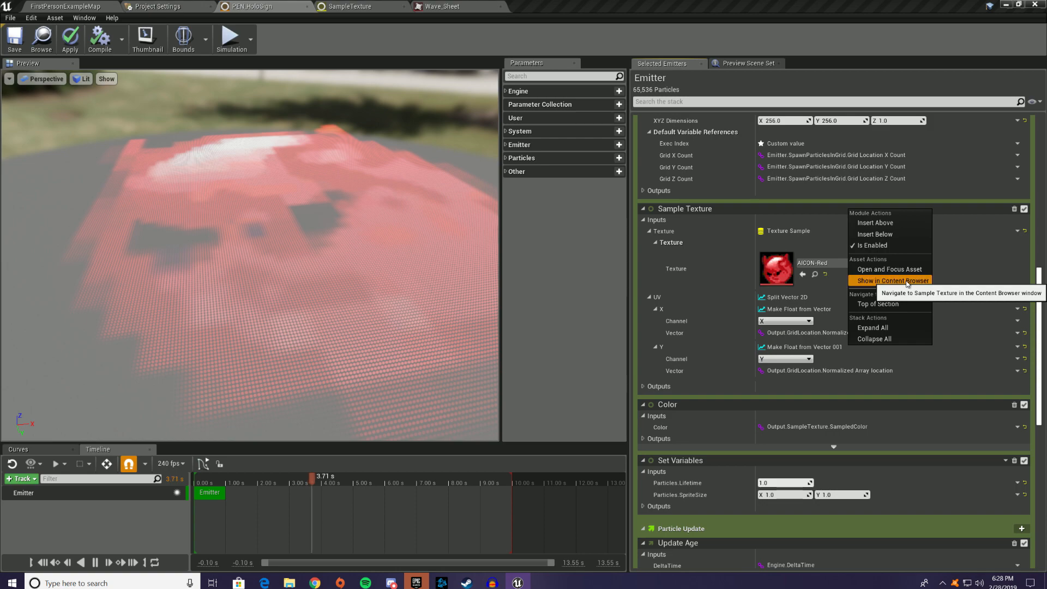
left_click(872, 280)
right_click(275, 467)
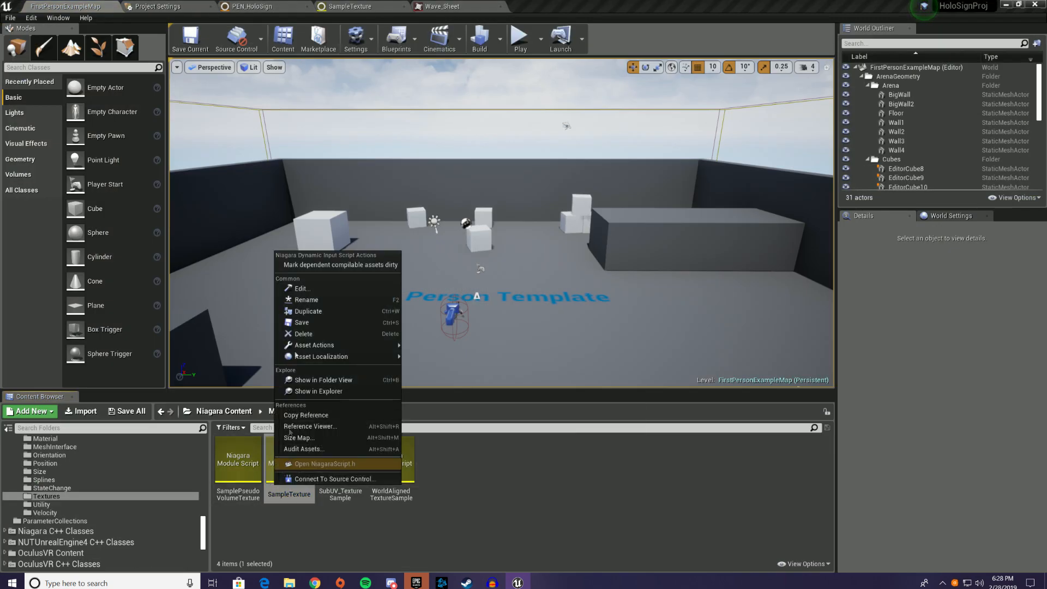
left_click(308, 311)
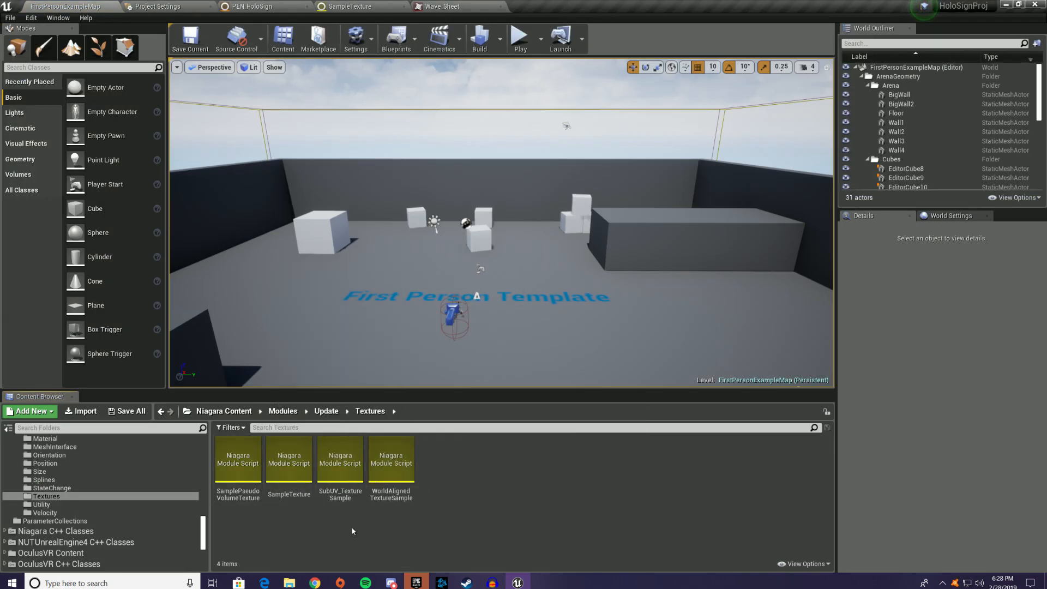
Move the SampleTexture1 copy into the project's HoloSign/NiagaraModules folder and show that folder's contents
left_click_drag(442, 463, 79, 484)
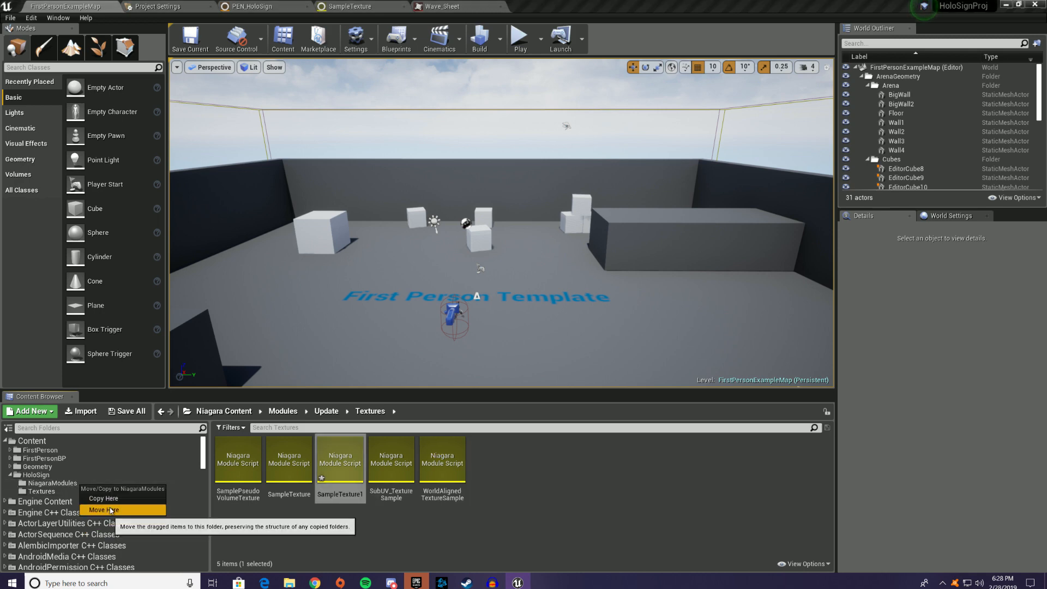
left_click(110, 511)
left_click(52, 483)
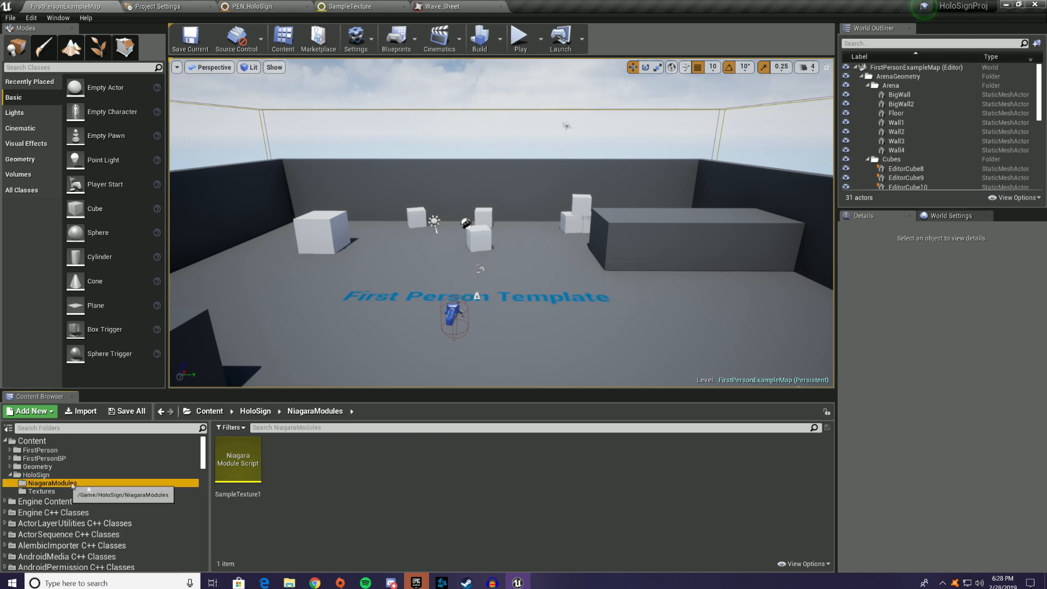
Rename the copied module script as SubUV_TextureSampler_ByUV
right_click(225, 480)
left_click(289, 298)
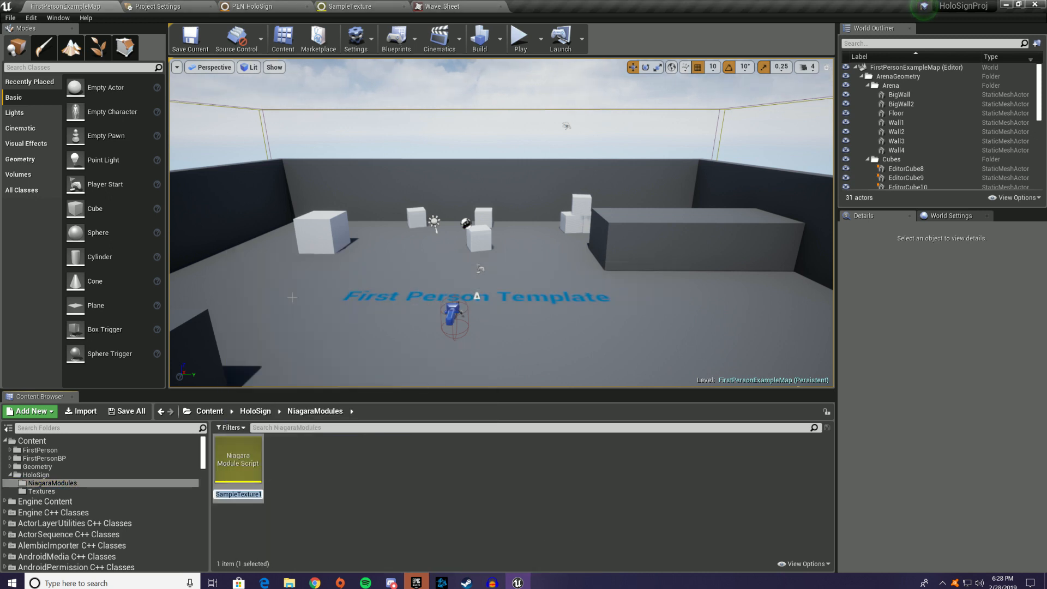
type("Sub")
type("UV_Tex")
type("tureSampler")
type("_B")
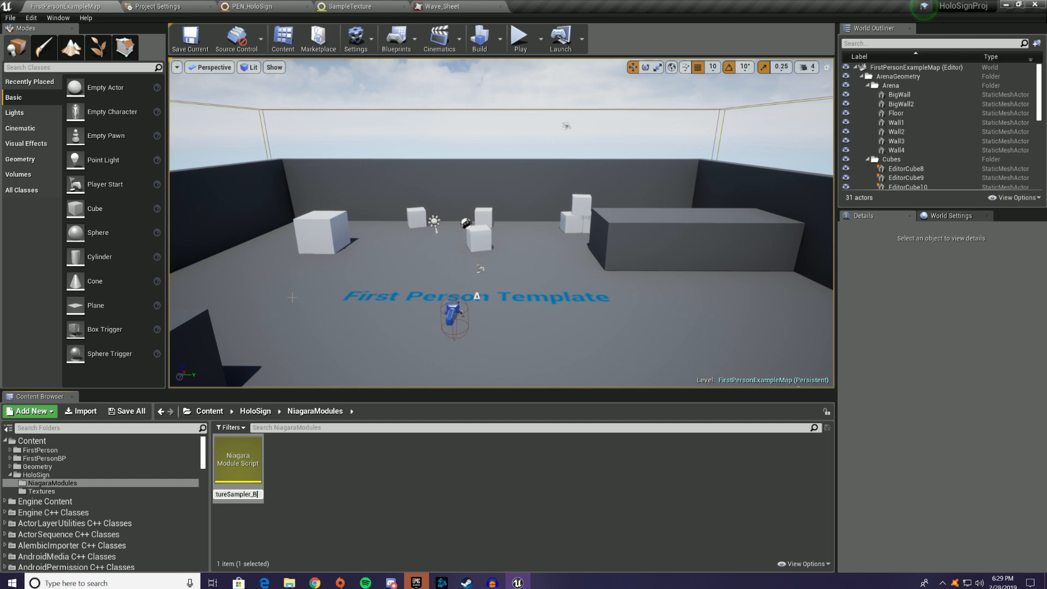
type("yUV")
key("Return")
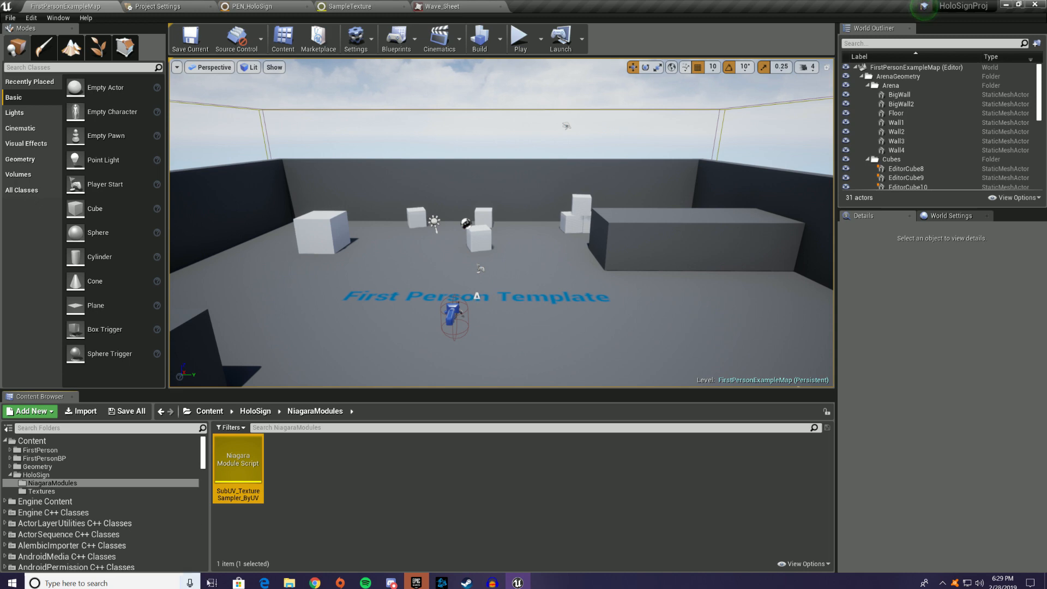
Open the SubUV_TextureSampler_ByUV script and move the Sample Texture 2D, Map Set and Output Module nodes farther from Map Get
double_click(238, 468)
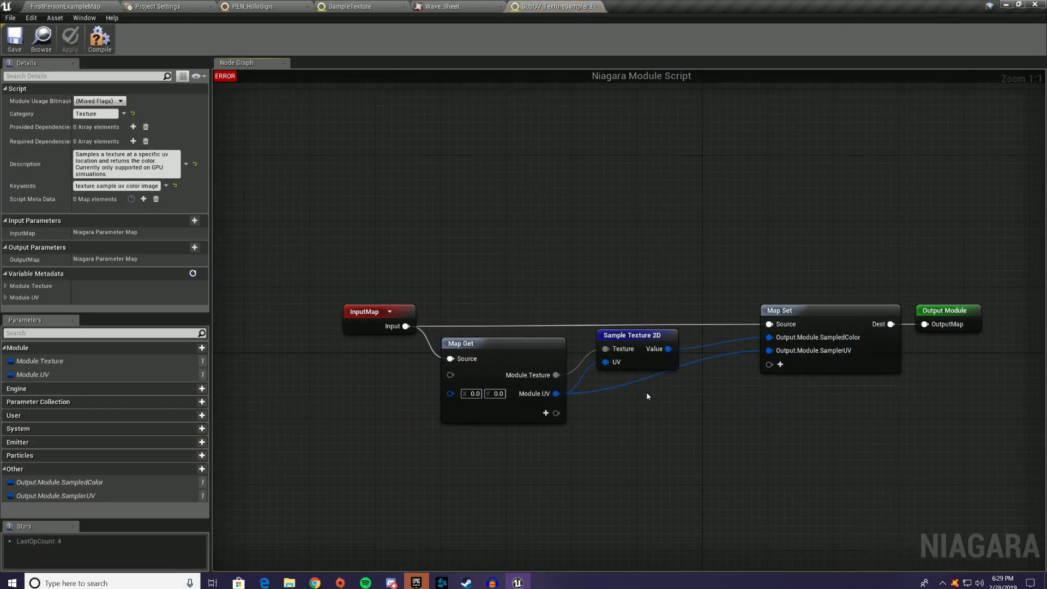
right_click_drag(799, 418, 693, 328)
left_click_drag(552, 131, 927, 343)
left_click_drag(728, 231, 944, 229)
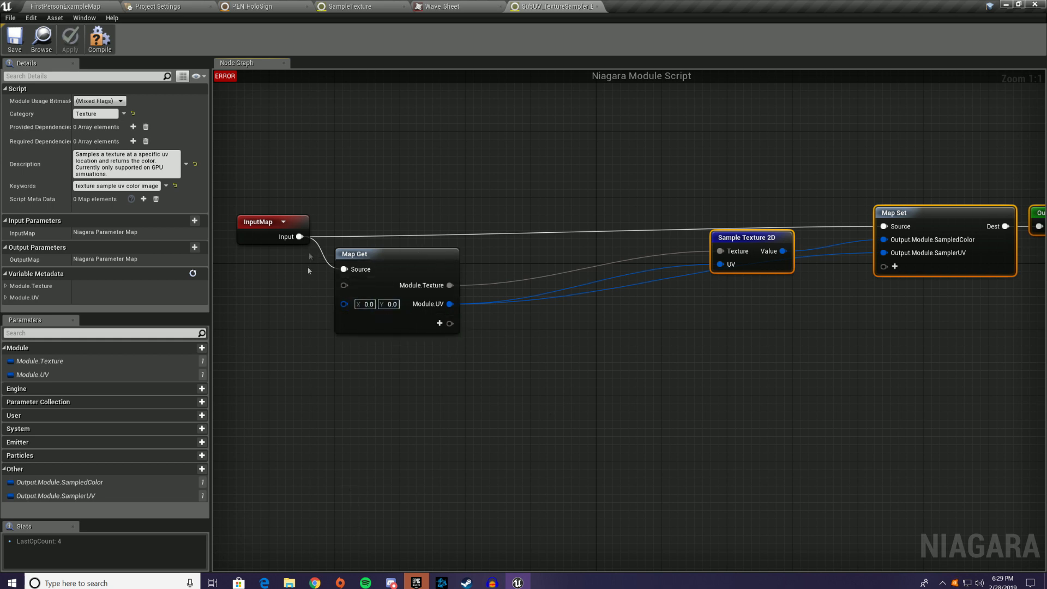
right_click_drag(680, 402, 627, 408)
scroll(647, 410, "down", 1)
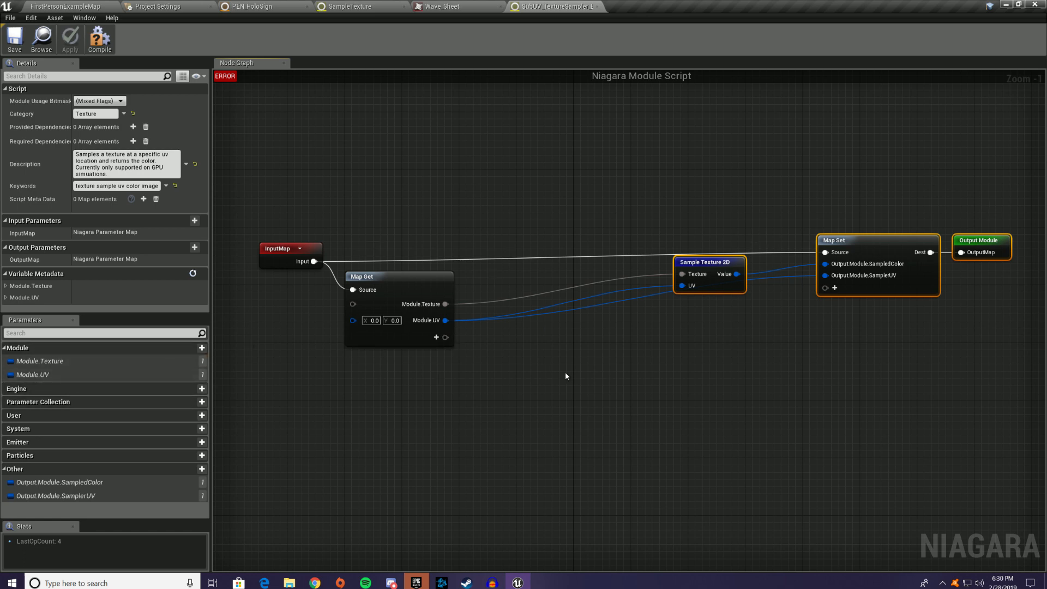
Create a float module parameter named Module.SubUVIndex
left_click(202, 348)
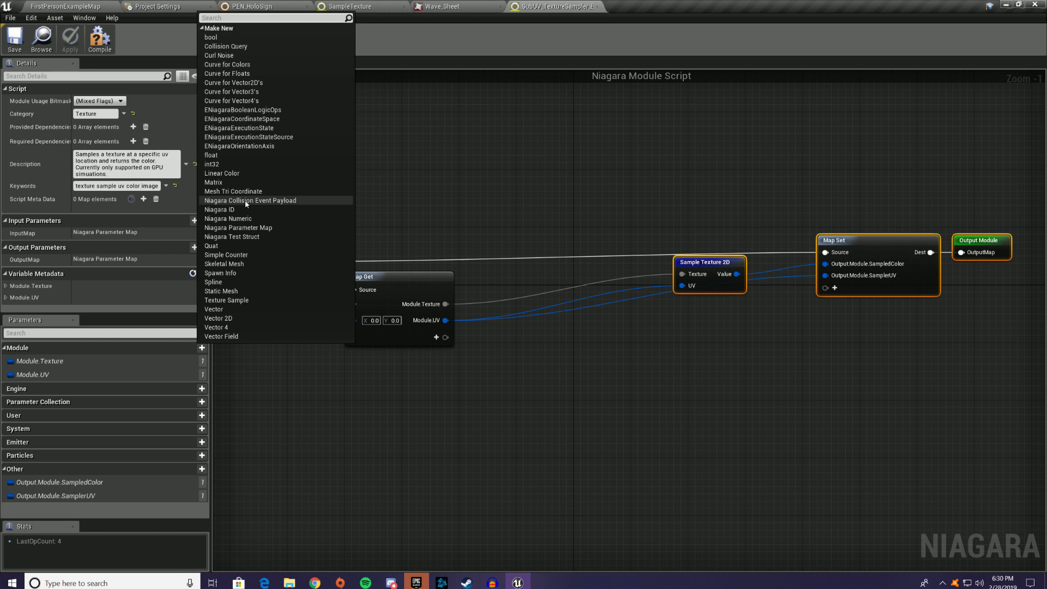
left_click(231, 155)
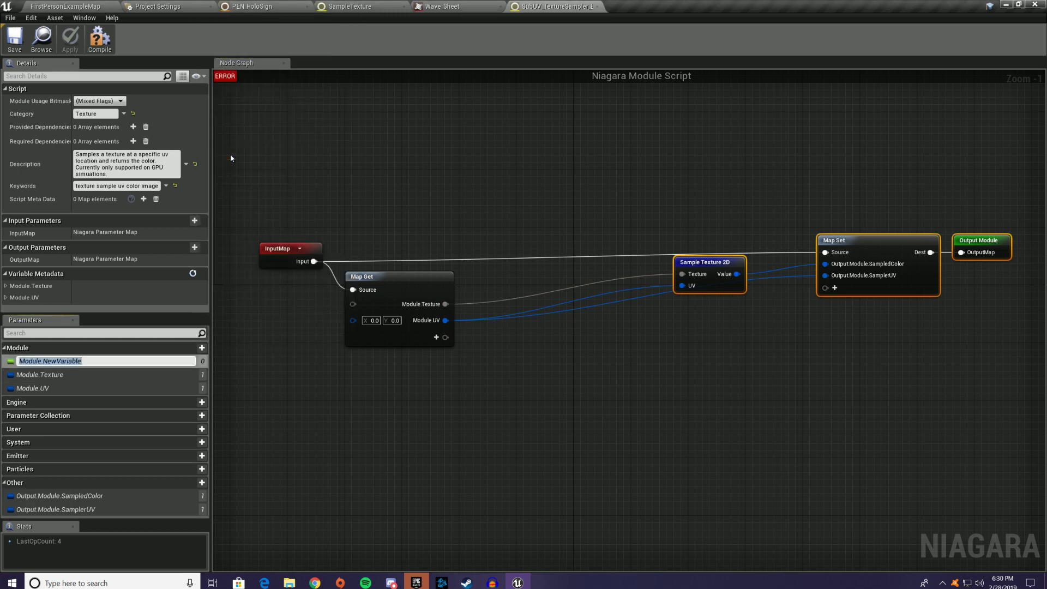
double_click(69, 360)
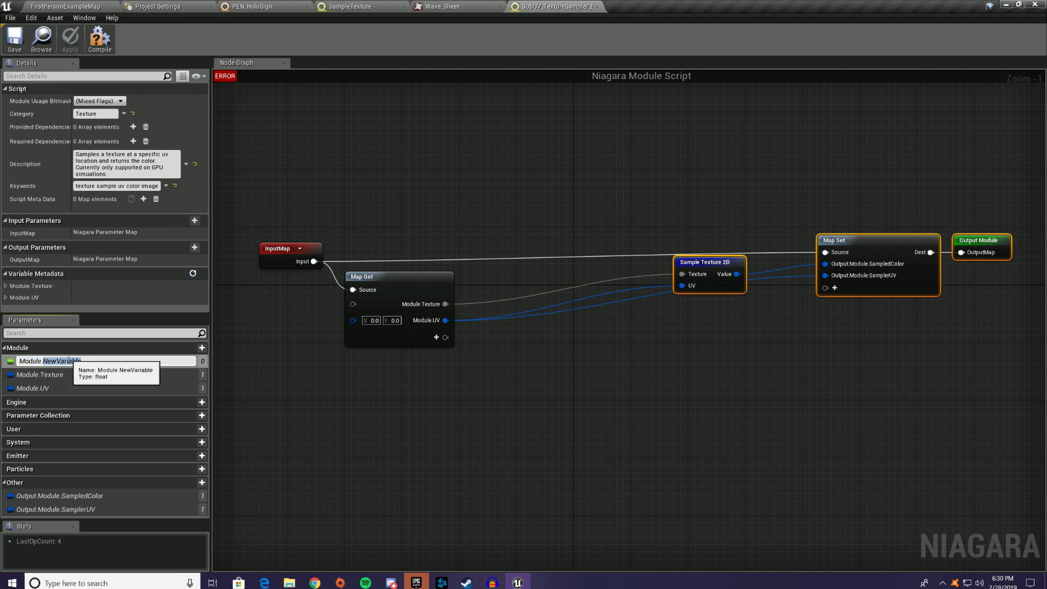
type("SubUVIndex")
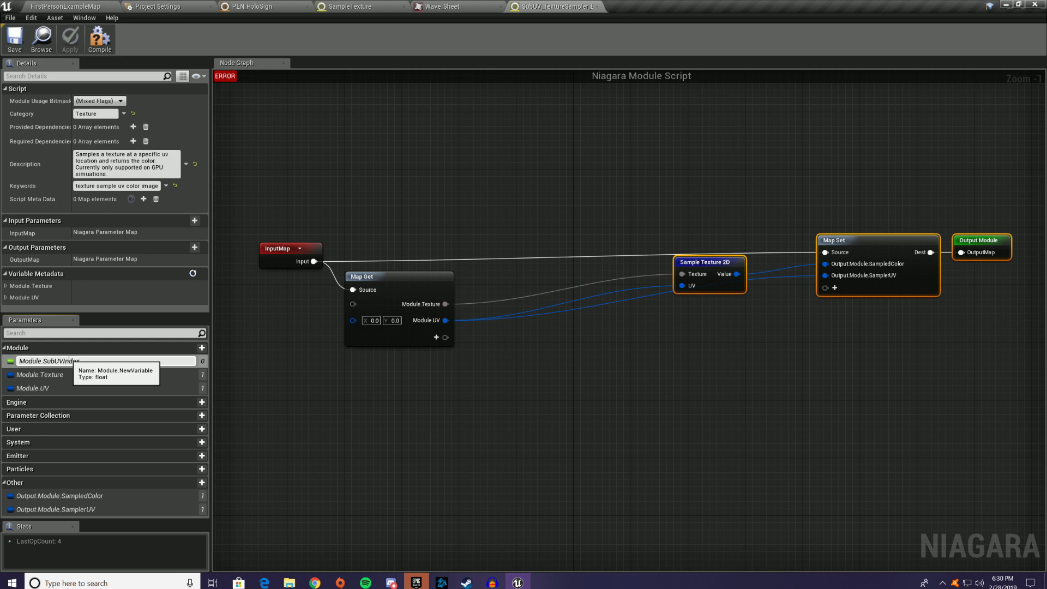
key("Return")
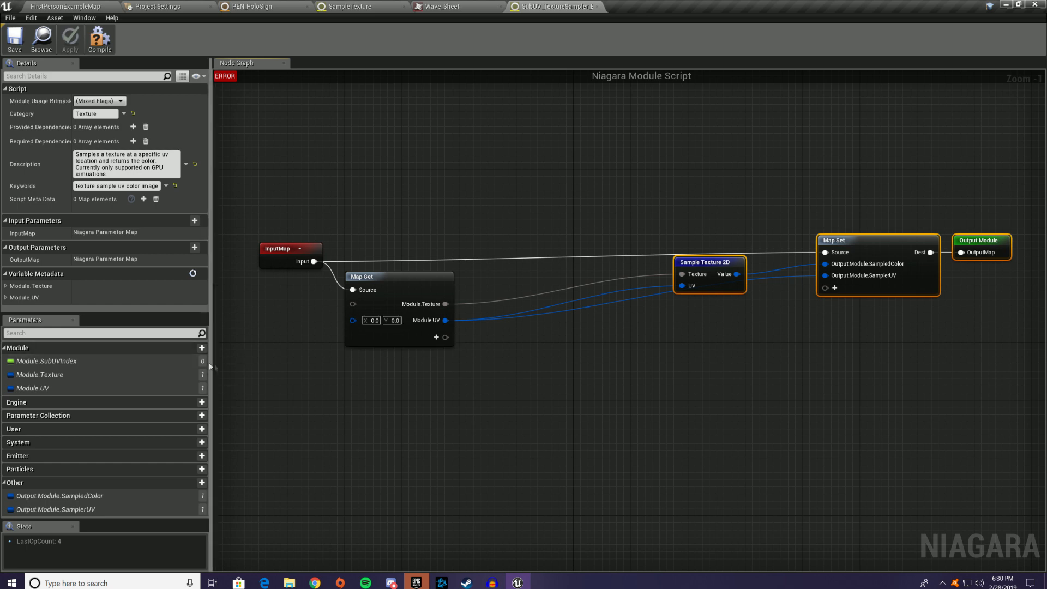
Add the Module.SubUVIndex parameter as an output pin on the Map Get node
left_click(436, 337)
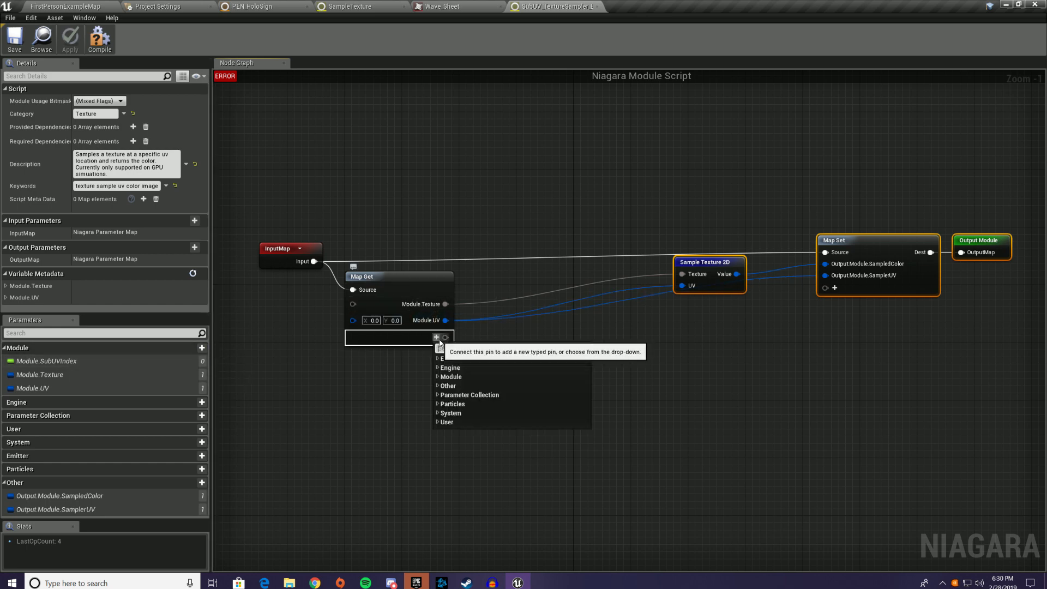
left_click(439, 378)
left_click(474, 404)
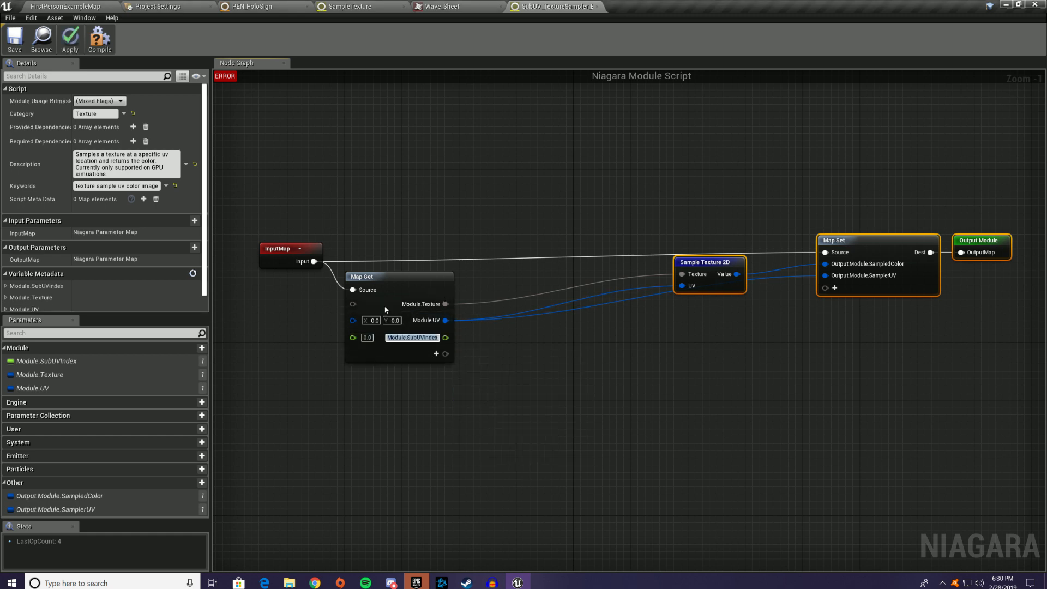
left_click(427, 398)
left_click(202, 347)
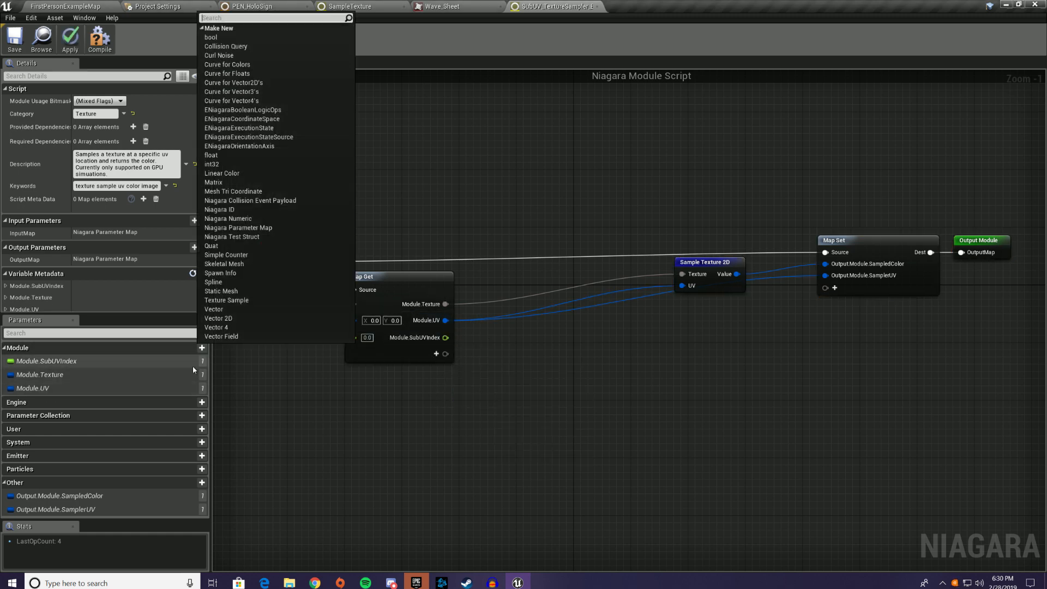
left_click(463, 352)
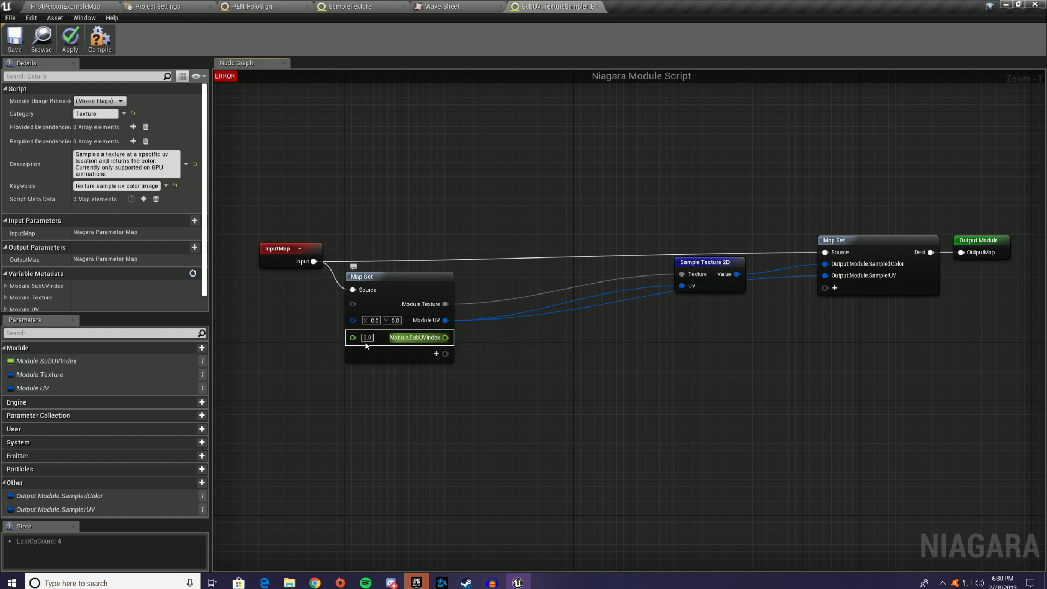
Create an int32 module parameter named Module.XCount
left_click(201, 348)
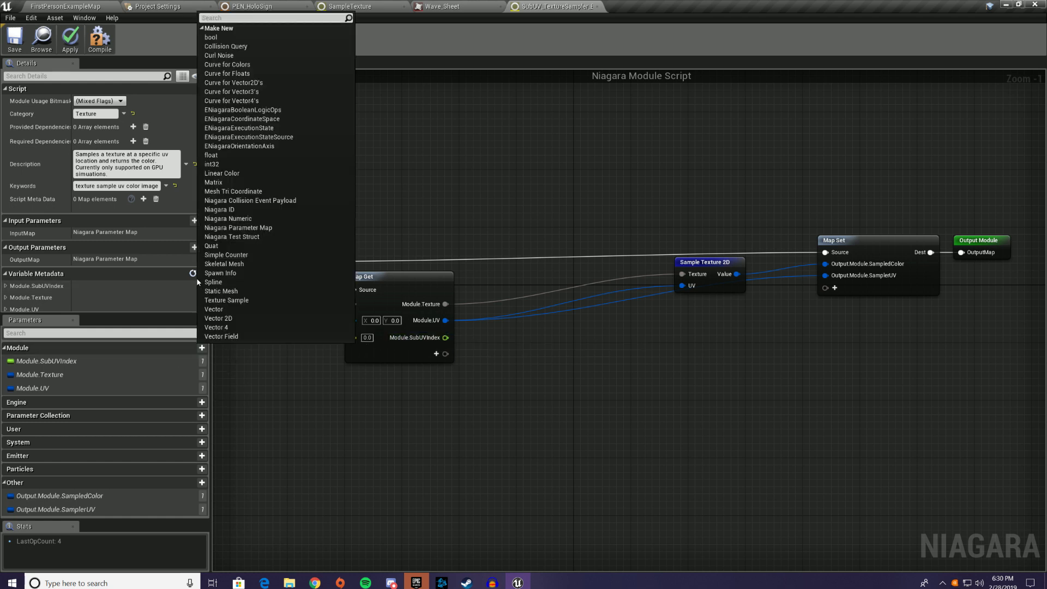
left_click(245, 166)
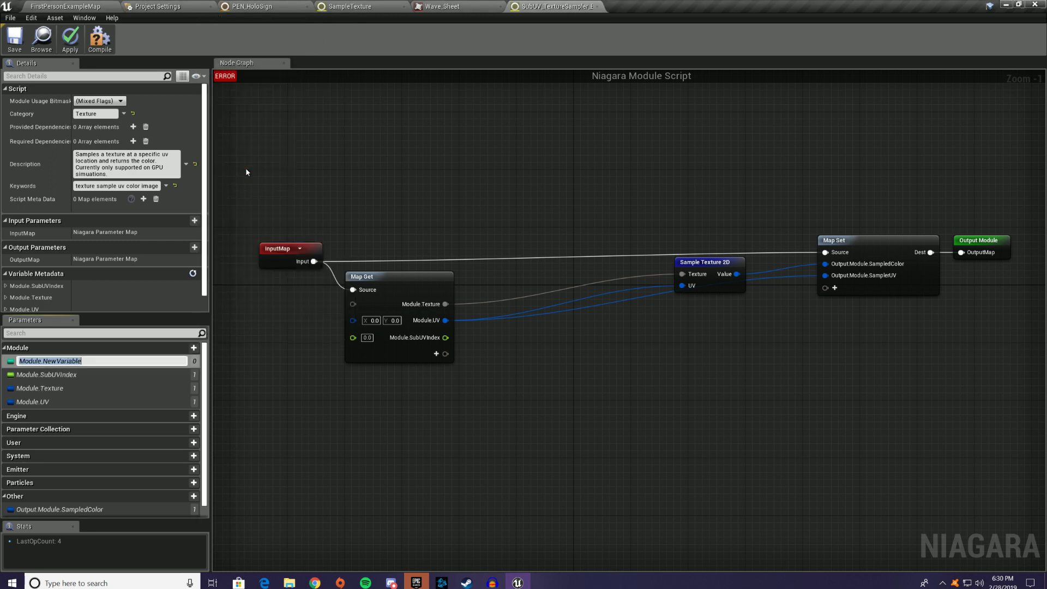
left_click_drag(83, 361, 43, 362)
type("Xc")
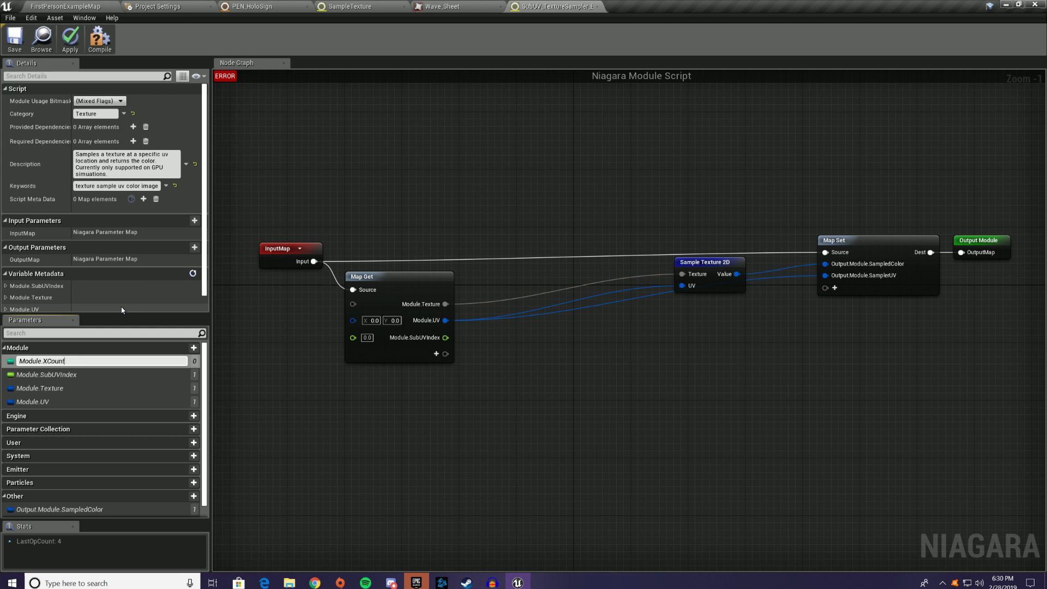
key("Return")
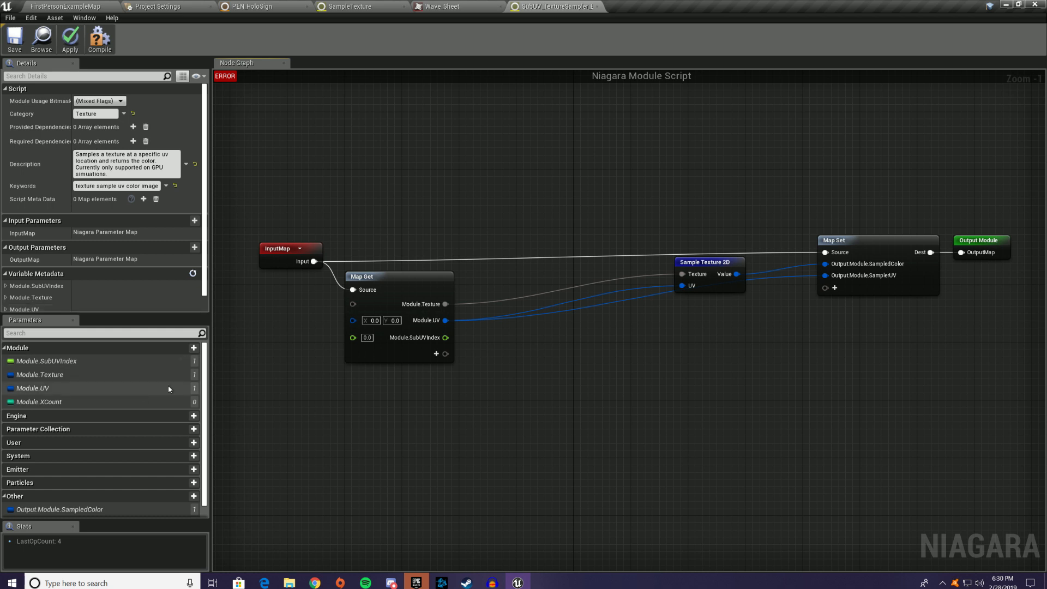
Create an int32 module parameter named Module.YCount
left_click(194, 349)
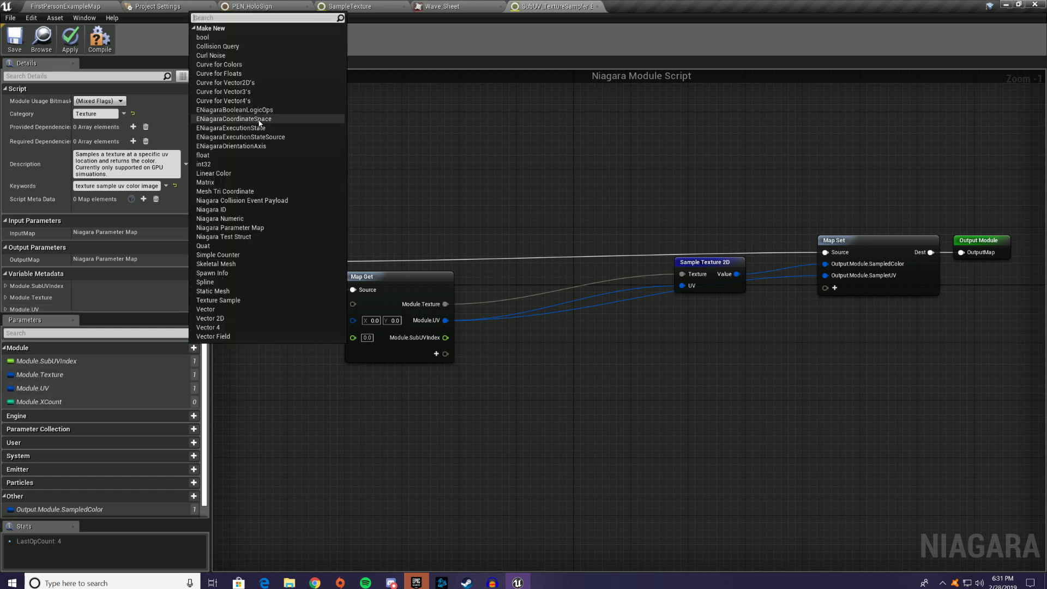
left_click(221, 166)
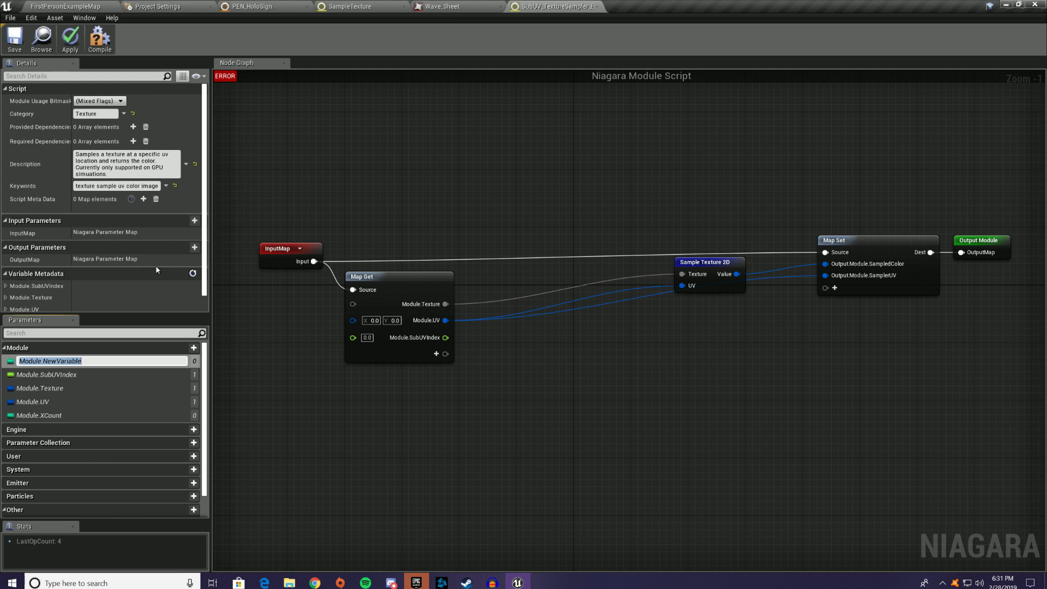
key("End")
key("BackSpace")
key("BackSpace")
key("BackSpace")
key("BackSpace")
key("BackSpace")
key("BackSpace")
key("BackSpace")
key("BackSpace")
key("BackSpace")
key("BackSpace")
key("BackSpace")
key("BackSpace")
type("YCount")
key("Return")
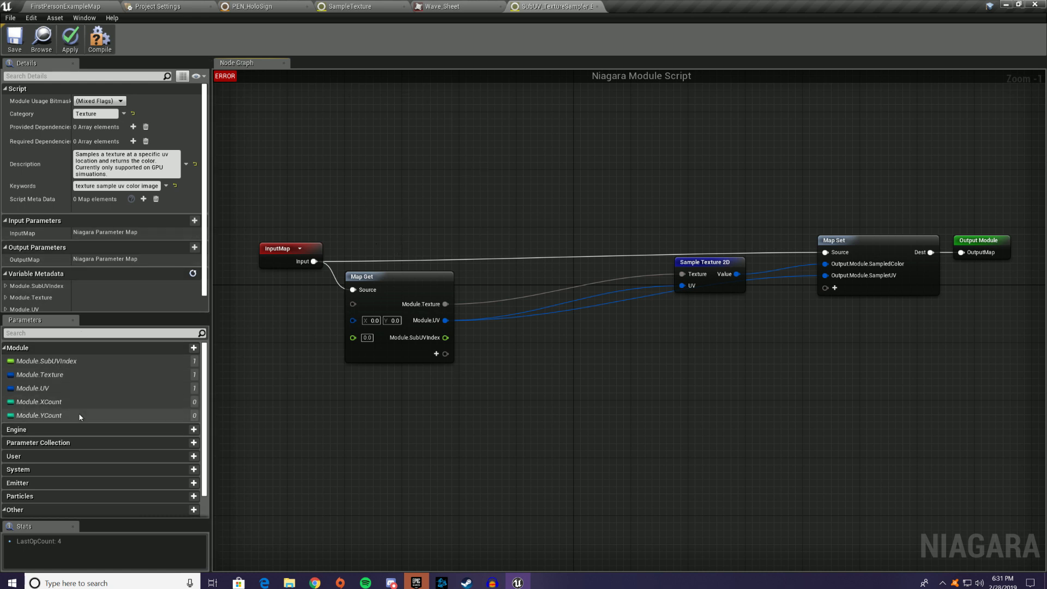
Add the Module.XCount and Module.YCount parameters as output pins on the Map Get node
left_click(437, 353)
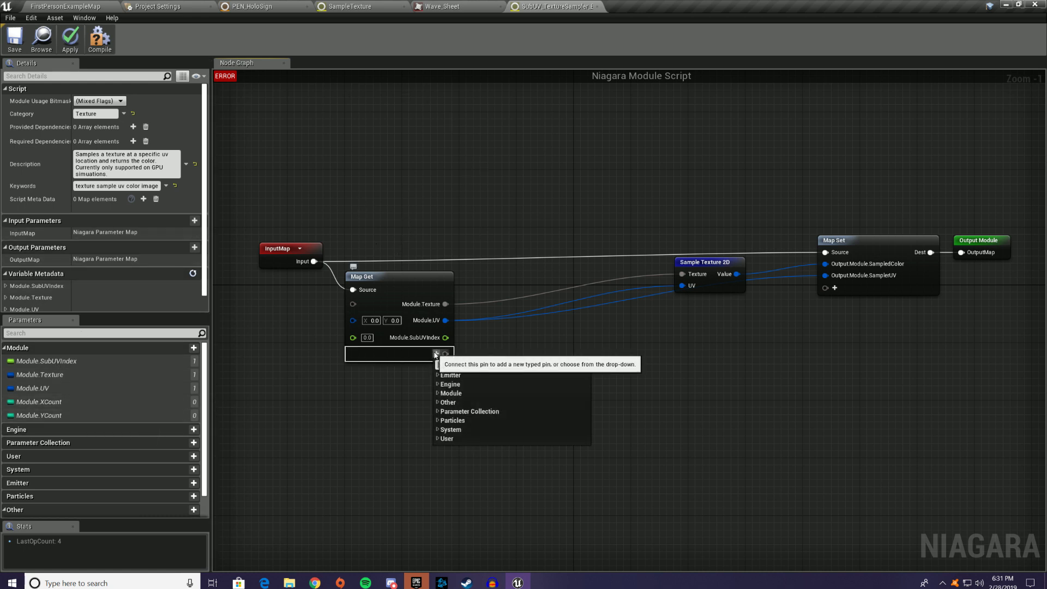
left_click(451, 393)
left_click(463, 439)
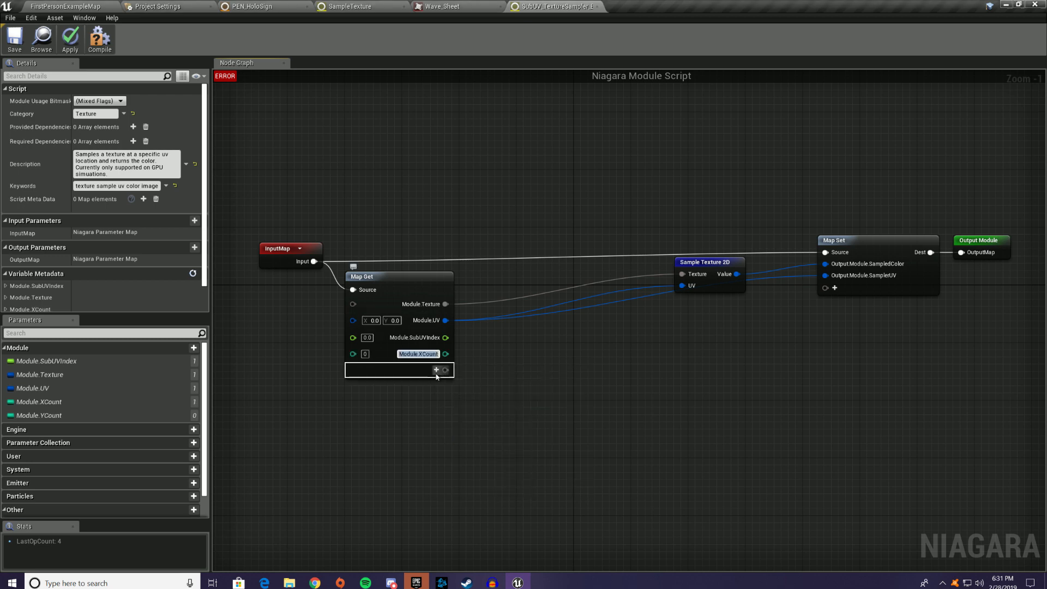
left_click(437, 369)
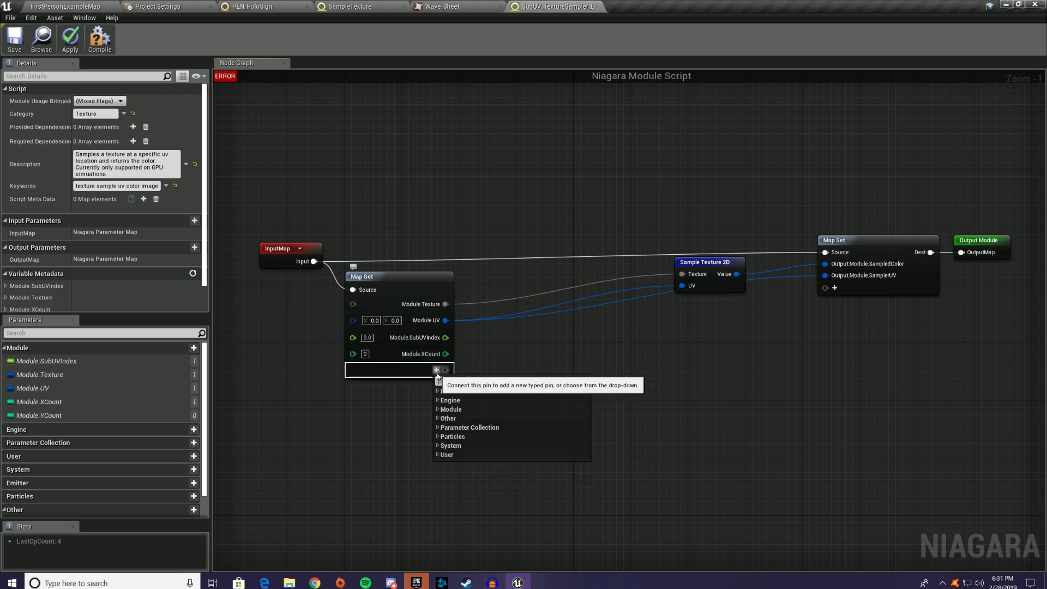
left_click(450, 408)
left_click(472, 463)
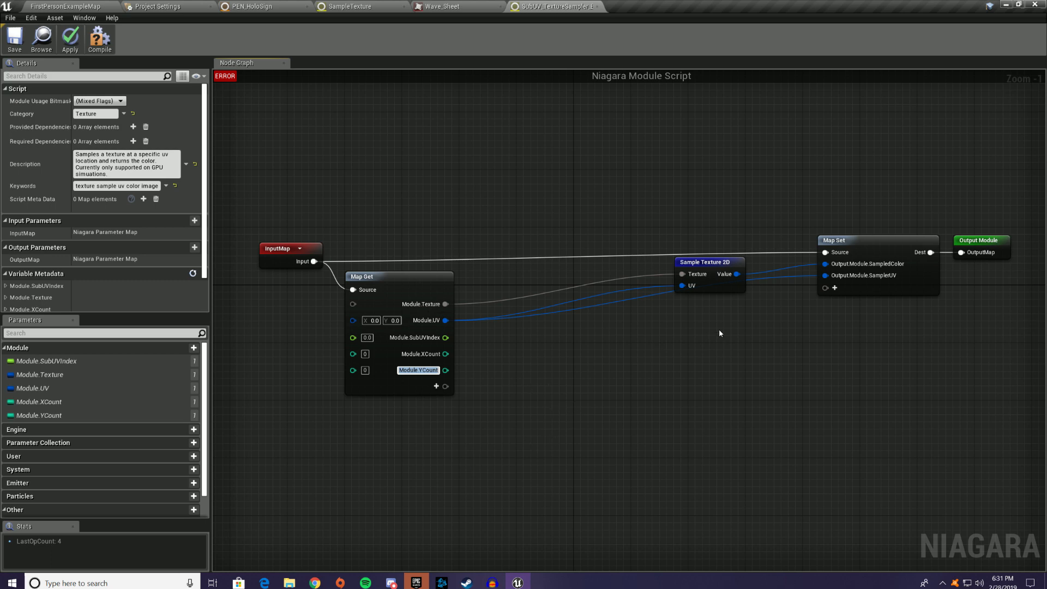
Widen the gap after Map Get by moving Sample Texture 2D, Map Set and Output Module farther away together
scroll(719, 329, "down", 1)
right_click_drag(837, 308, 720, 307)
left_click_drag(550, 232, 864, 337)
left_click_drag(716, 262, 860, 269)
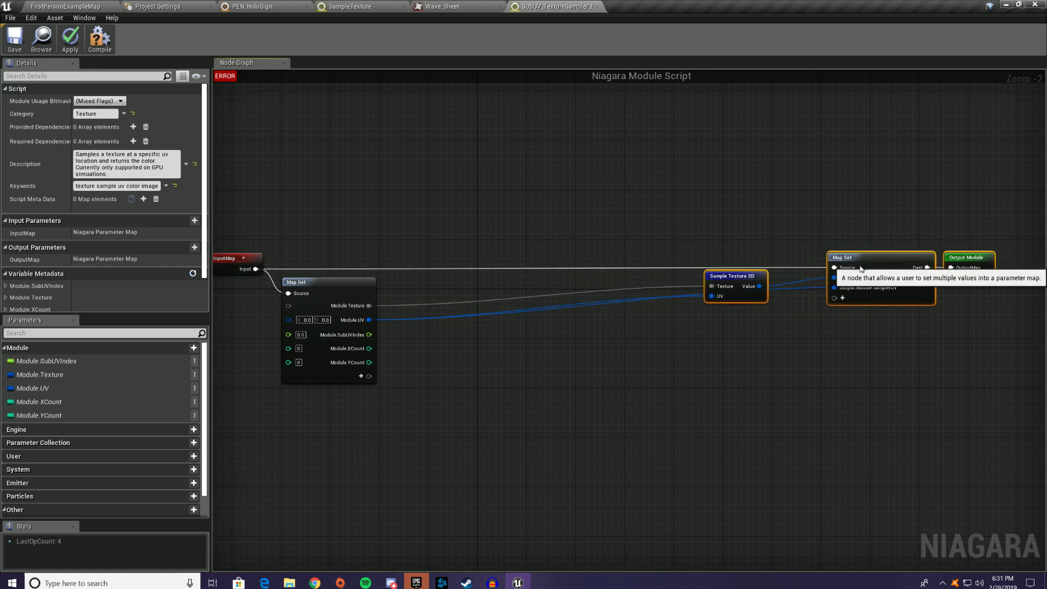
right_click_drag(774, 328, 811, 374)
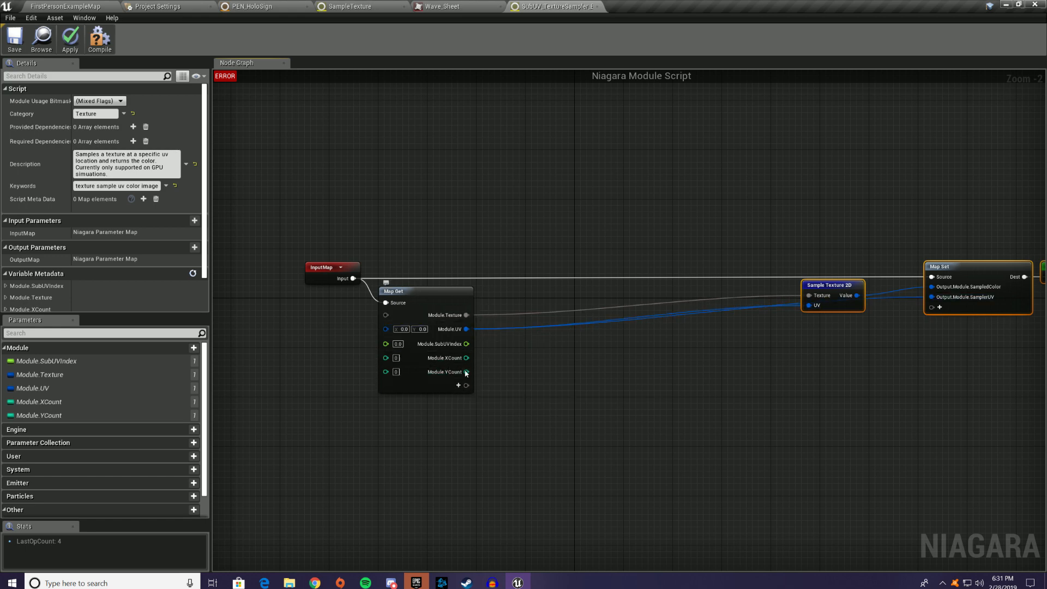
Reorder the Map Get pins so that Module.SubUVIndex sits below Module.XCount and Module.YCount
right_click(446, 344)
left_click(479, 392)
right_click(447, 360)
left_click(480, 411)
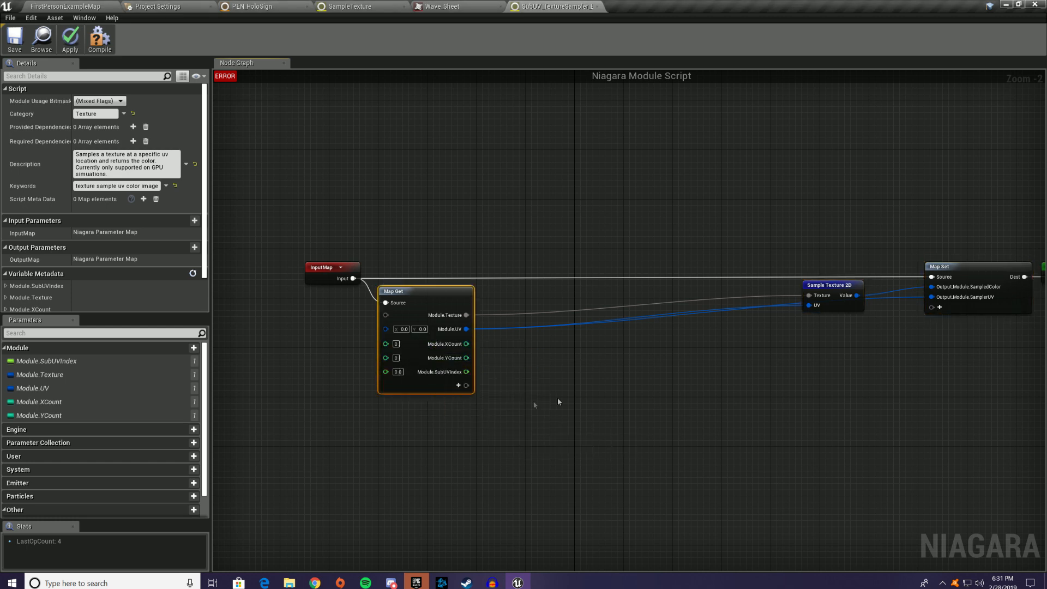
Add a Make Float node with a value of 1 and place it just below the Map Get node
right_click(406, 443)
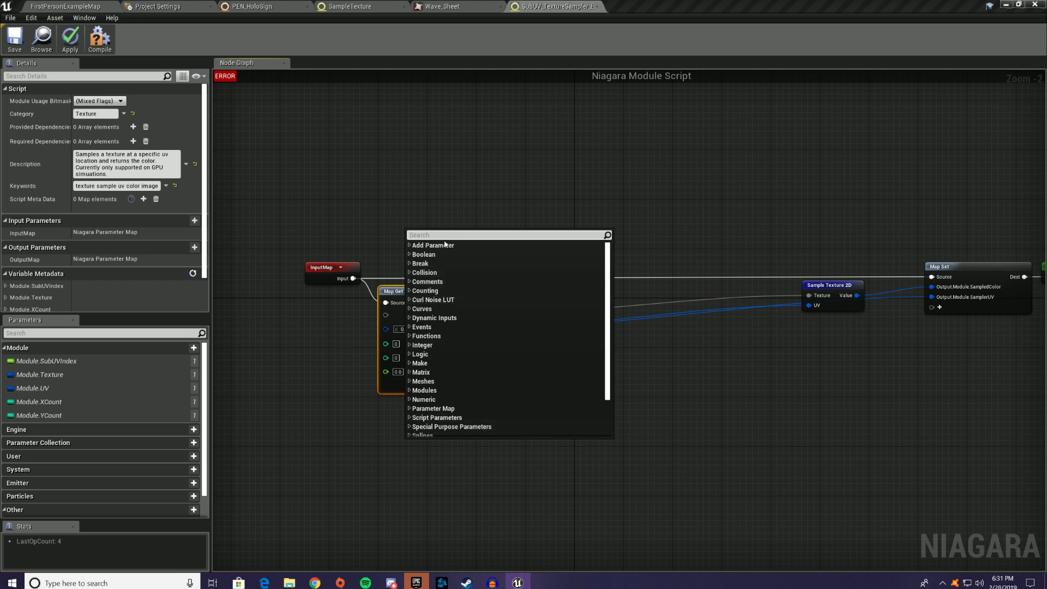
type("sca")
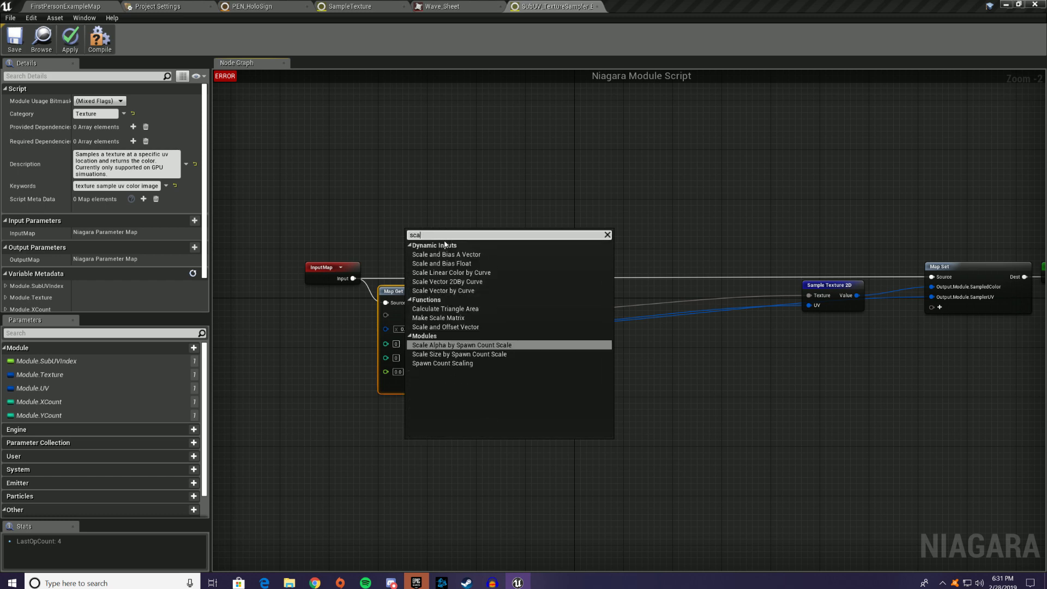
key("BackSpace")
key("BackSpace")
key("BackSpace")
type("make flo")
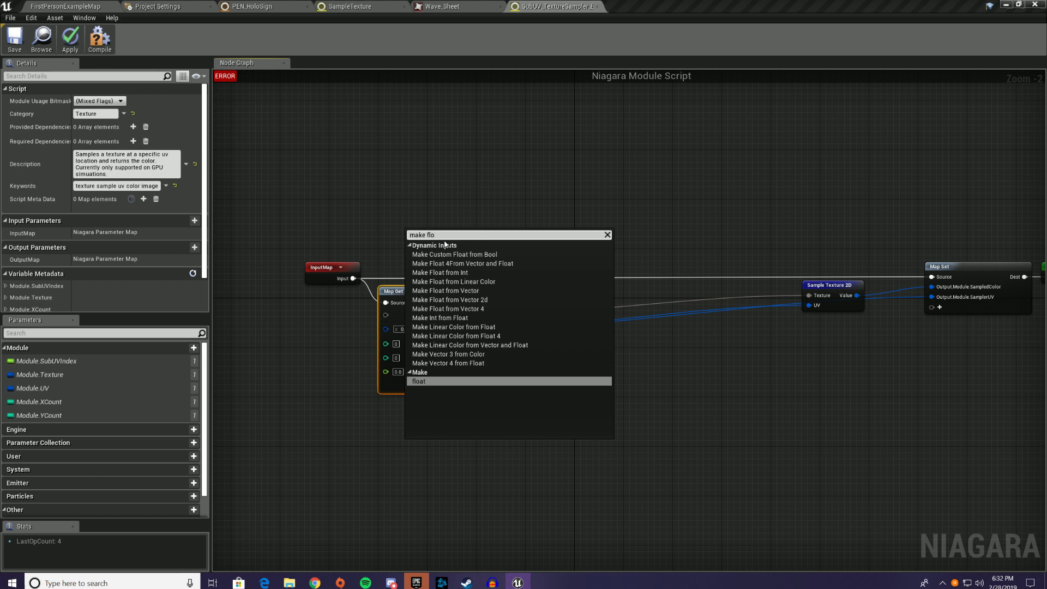
key("Return")
left_click(436, 458)
type("1")
left_click_drag(465, 447, 441, 426)
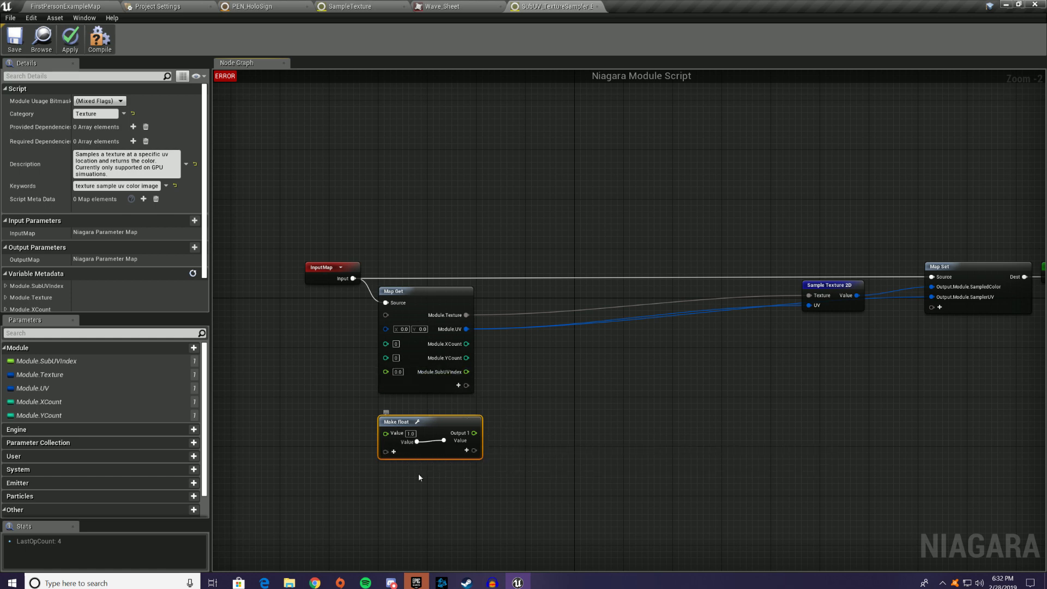
left_click(467, 452)
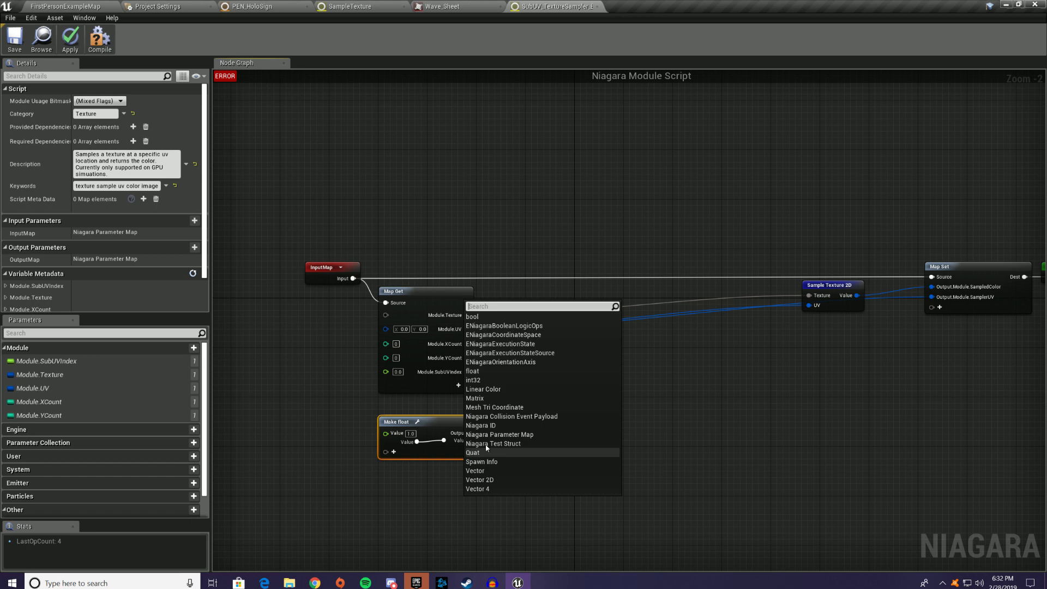
left_click(504, 367)
left_click_drag(417, 442, 443, 457)
left_click(415, 443)
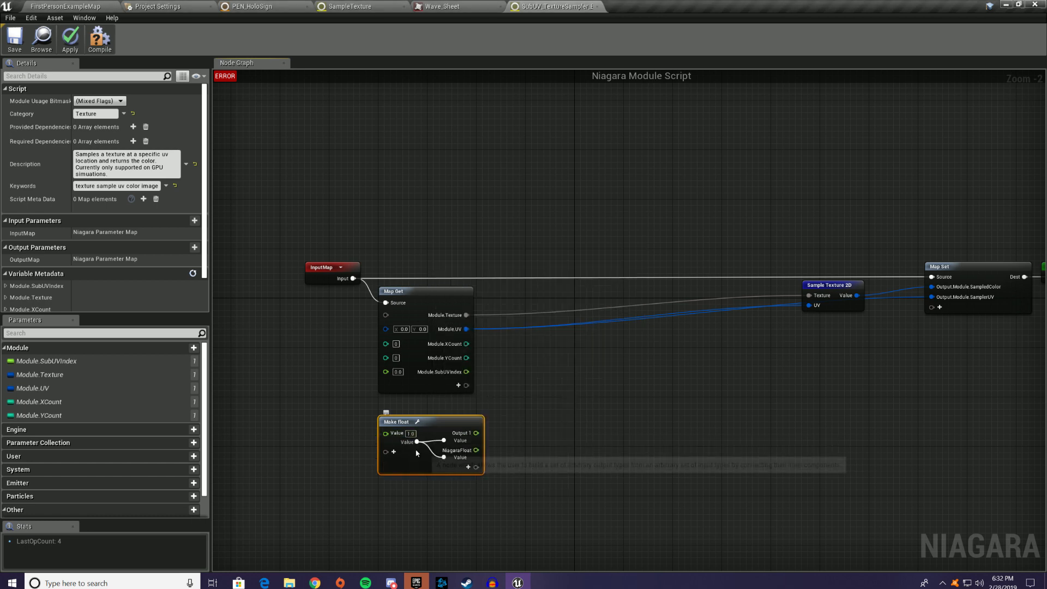
left_click(394, 452)
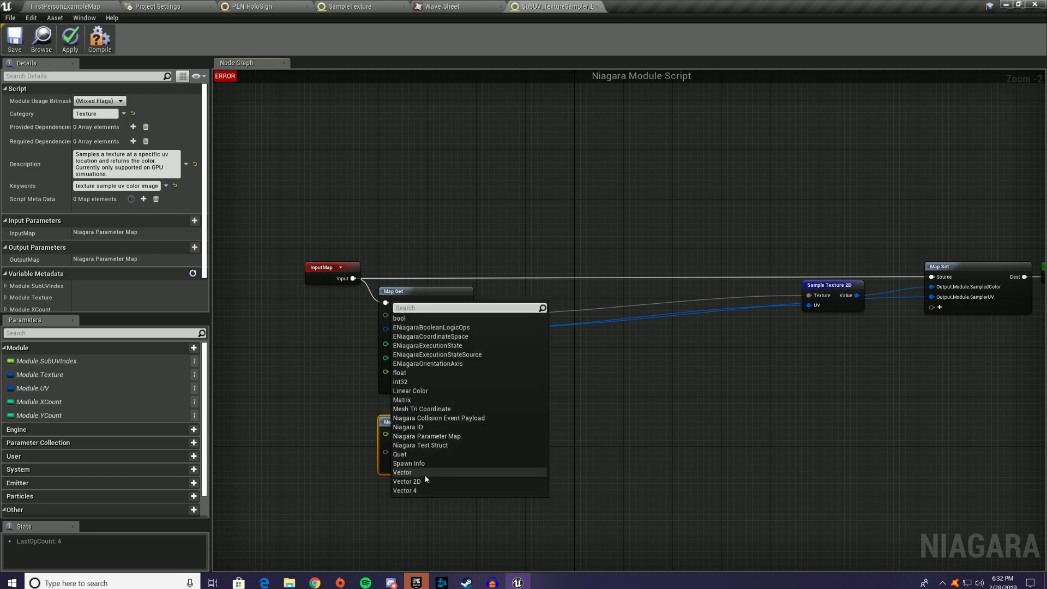
left_click(406, 375)
left_click_drag(458, 441, 430, 466)
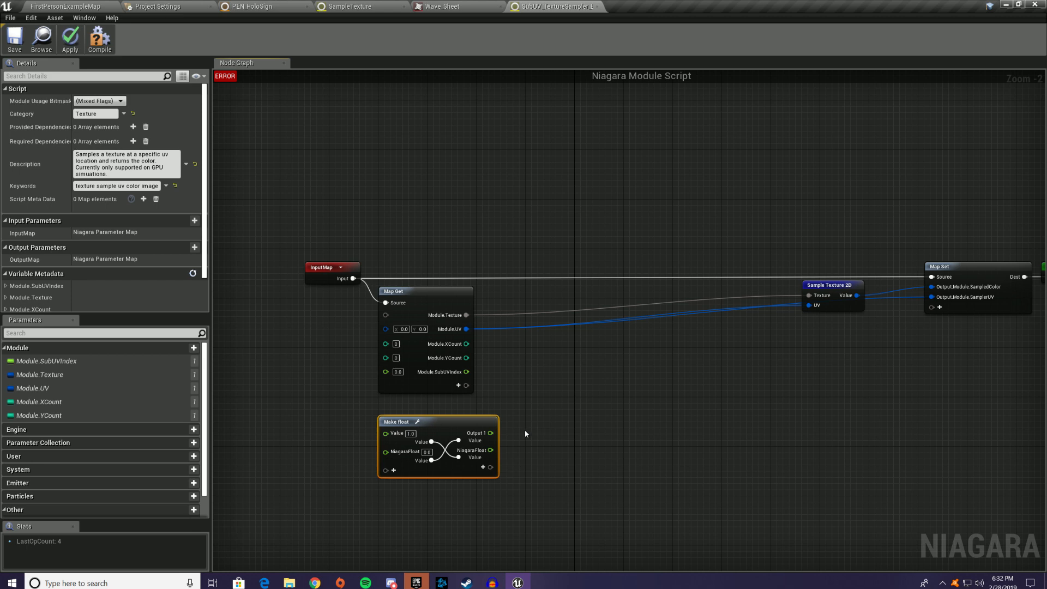
key("ctrl+z")
key("ctrl+z")
key("ctrl+z")
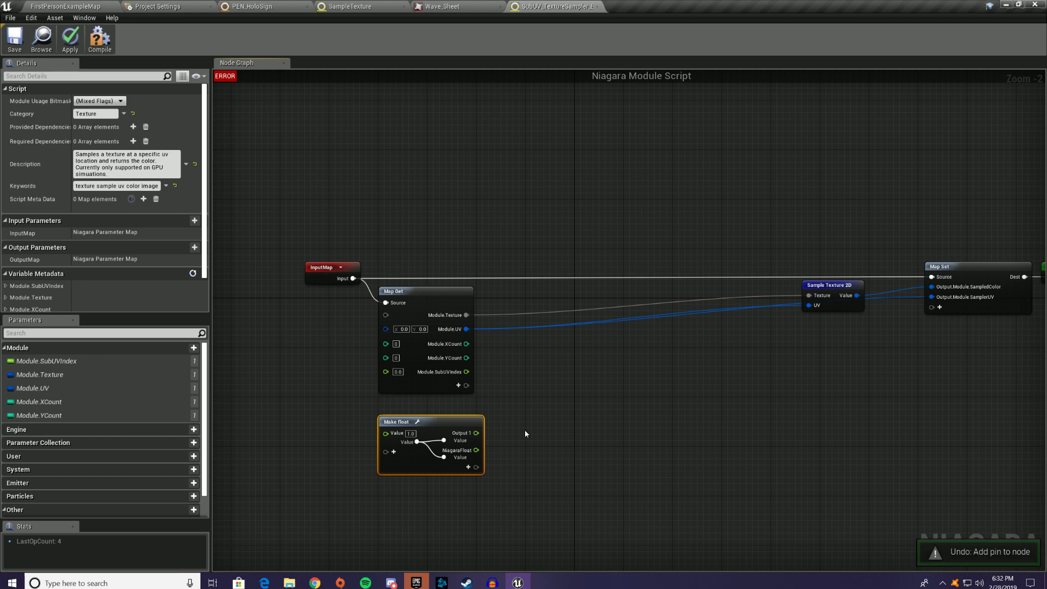
key("ctrl+z")
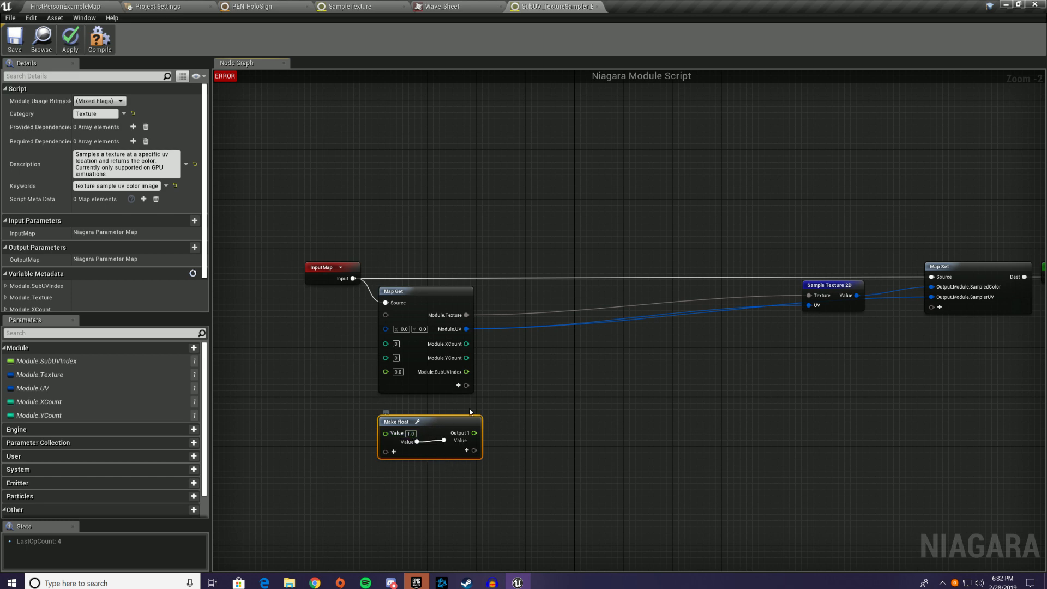
Collapse the Make Float node and add two Divide nodes, one above the other, between Map Get and Sample Texture 2D
left_click(417, 422)
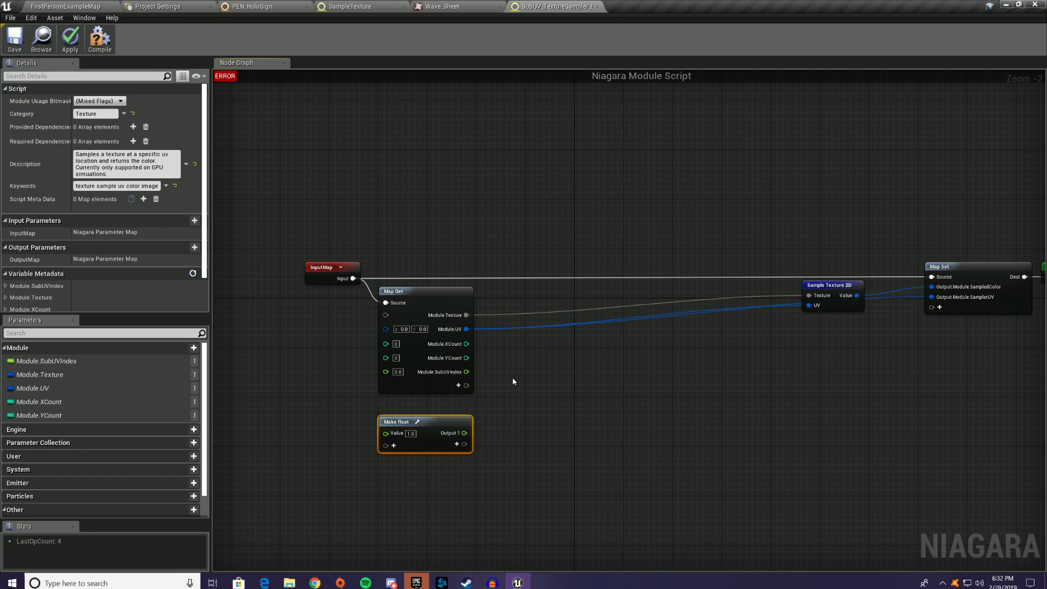
key("d")
left_click(535, 355)
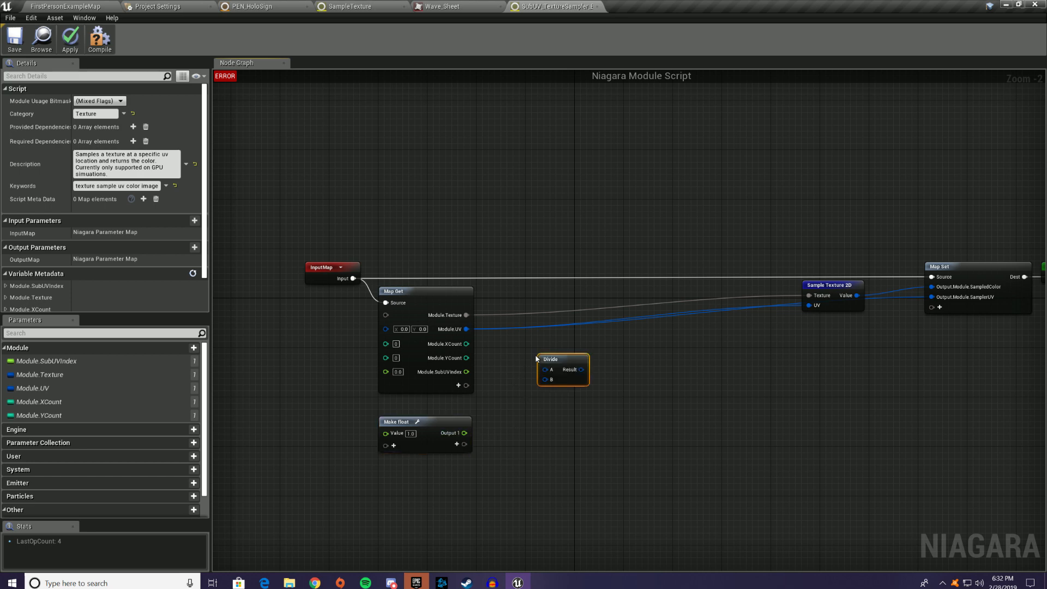
left_click_drag(564, 370, 555, 346)
left_click(559, 357)
key("ctrl+v")
left_click_drag(579, 408, 555, 385)
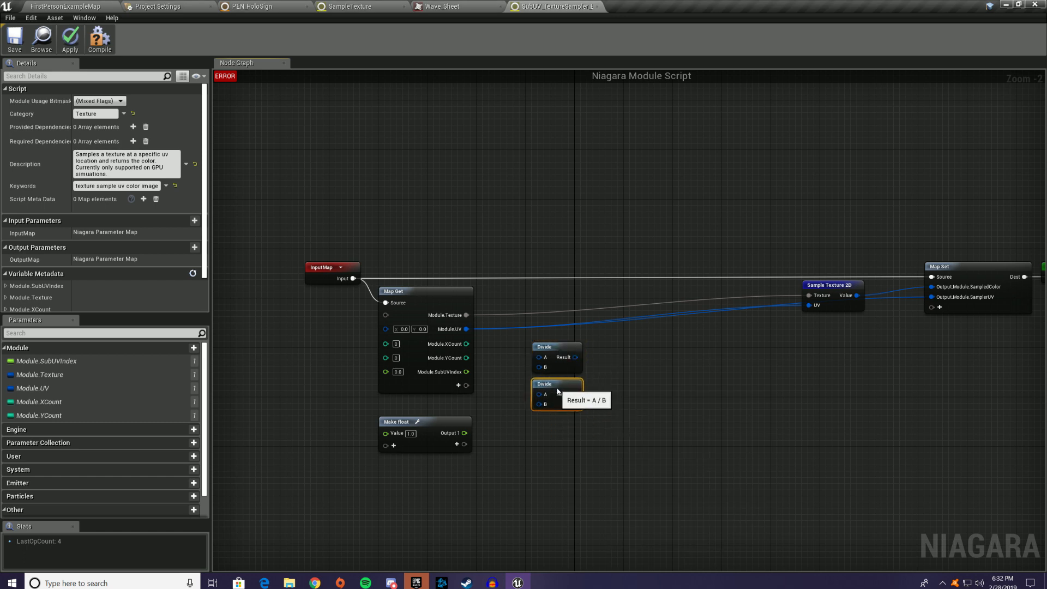
Feed Make Float into A of both Divide nodes, Module.XCount into B of the upper one and Module.YCount into B of the lower
left_click_drag(465, 433, 541, 396)
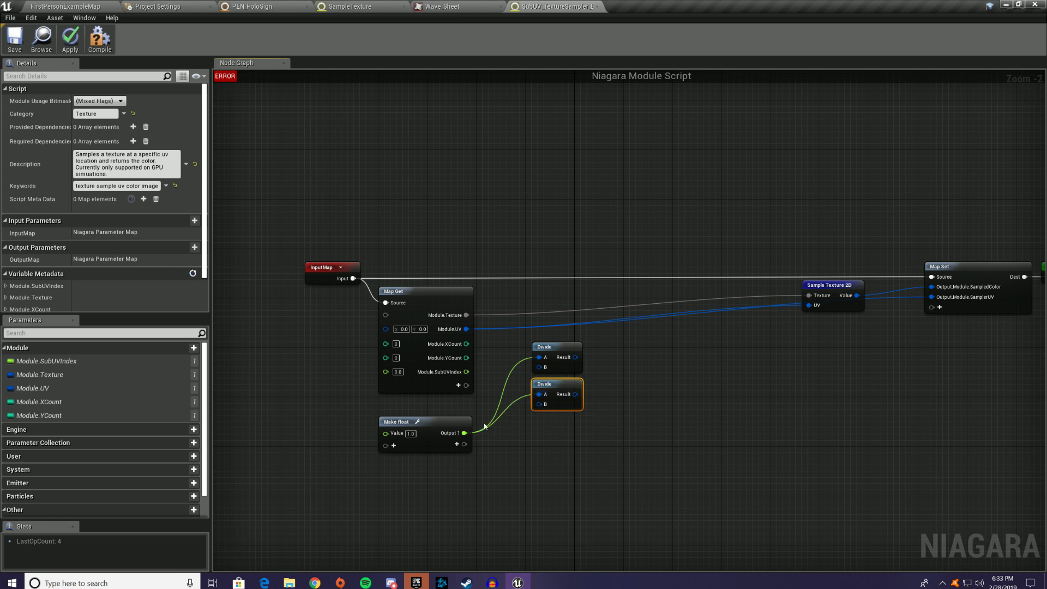
left_click_drag(467, 344, 477, 345)
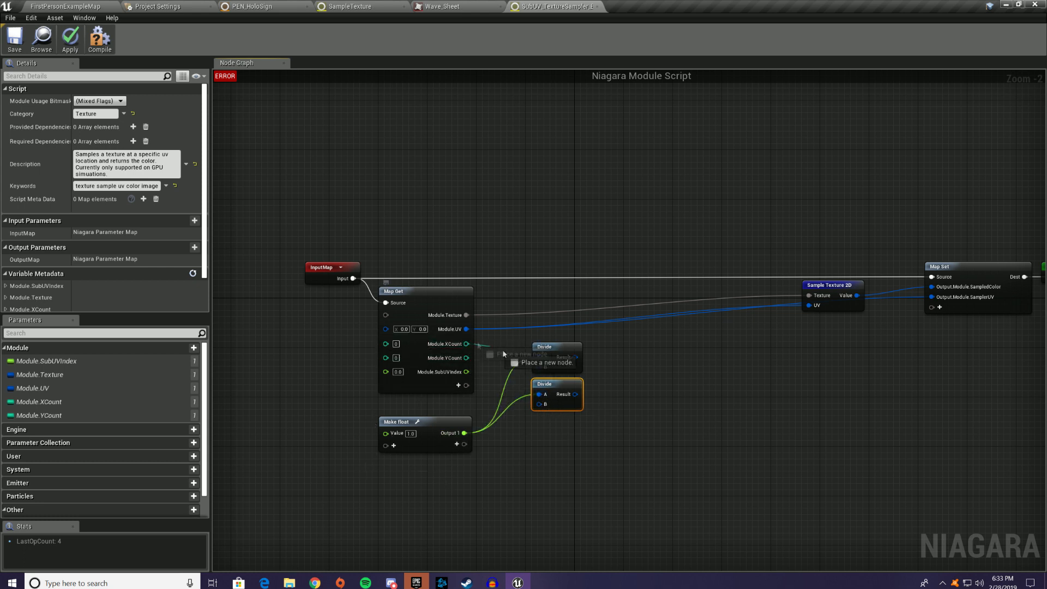
left_click_drag(540, 367, 539, 357)
left_click_drag(467, 358, 563, 380)
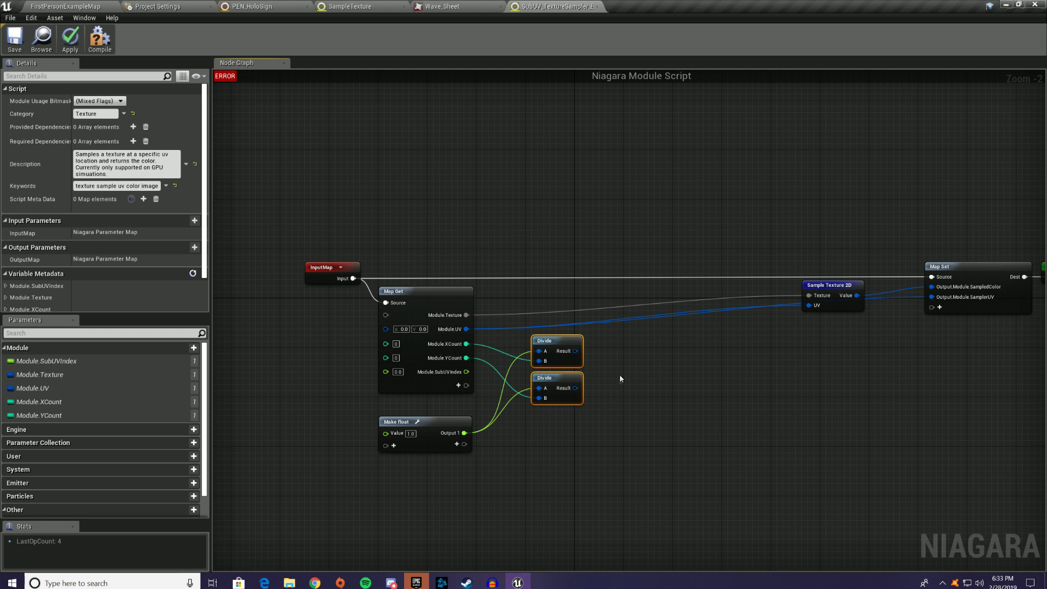
Add a Make Vector 2D node and connect the upper Divide result to X and the lower Divide result to Y
right_click(633, 362)
type(",a")
key("BackSpace")
key("BackSpace")
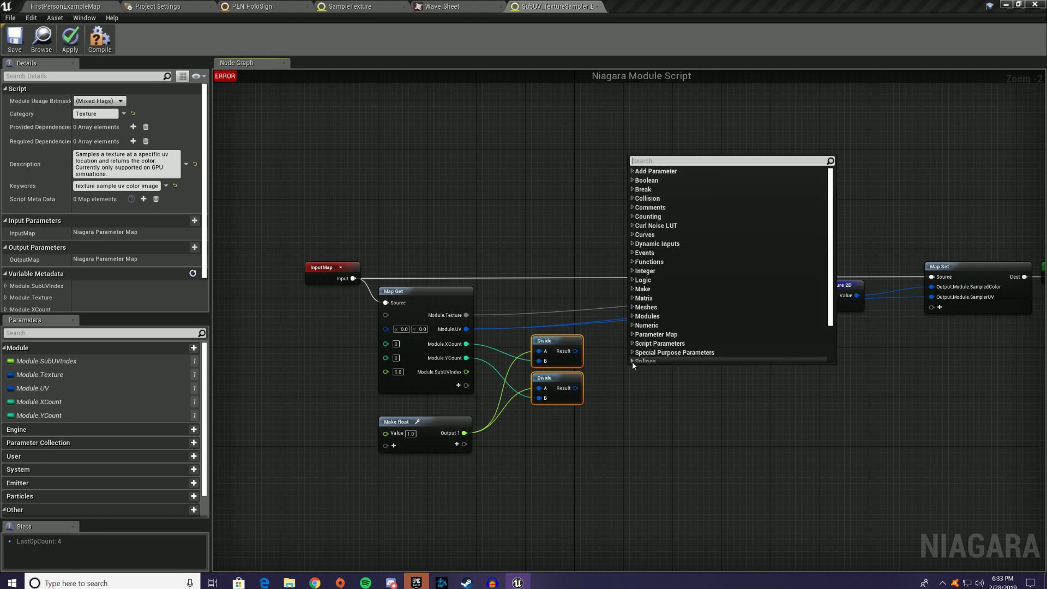
type("make ve")
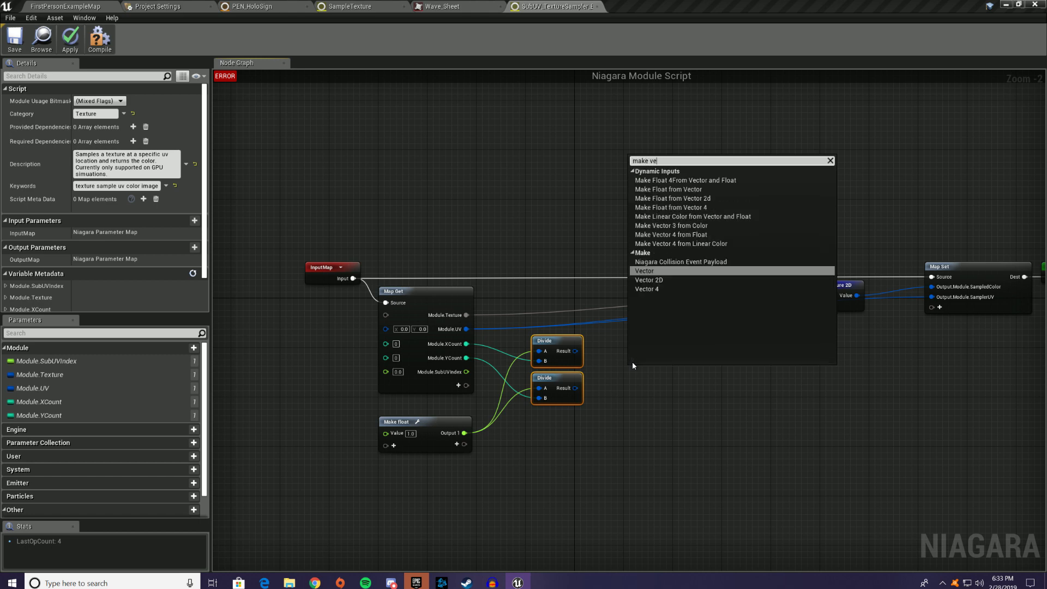
left_click(662, 280)
left_click_drag(576, 351, 630, 364)
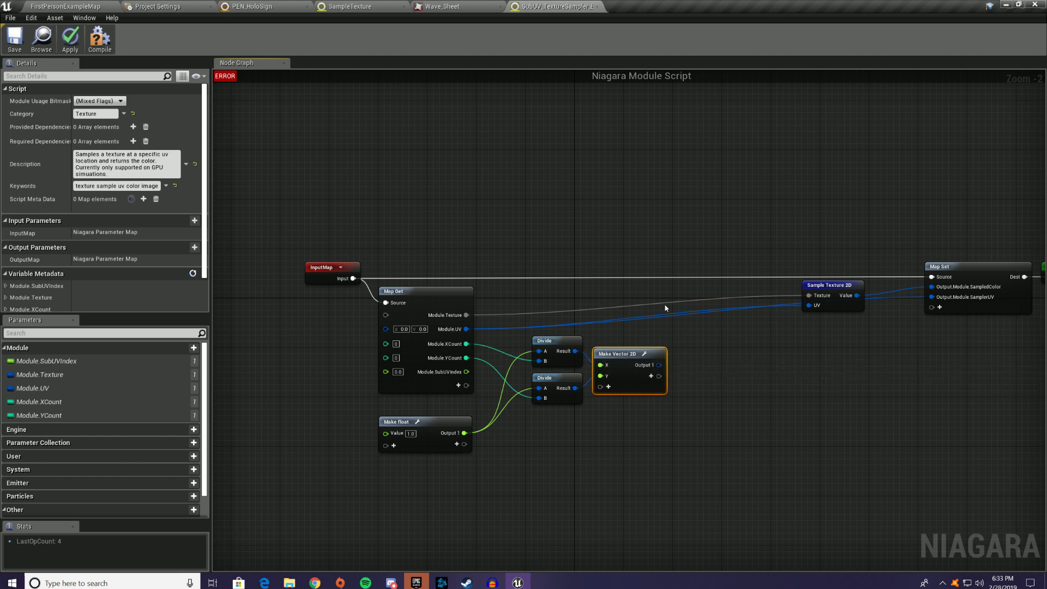
Multiply Module.UV by the Make Vector 2D output, feed the result into the UV of Sample Texture 2D, and save the module
key("m")
left_click(736, 361)
left_click_drag(752, 365, 725, 354)
left_click_drag(659, 364, 724, 363)
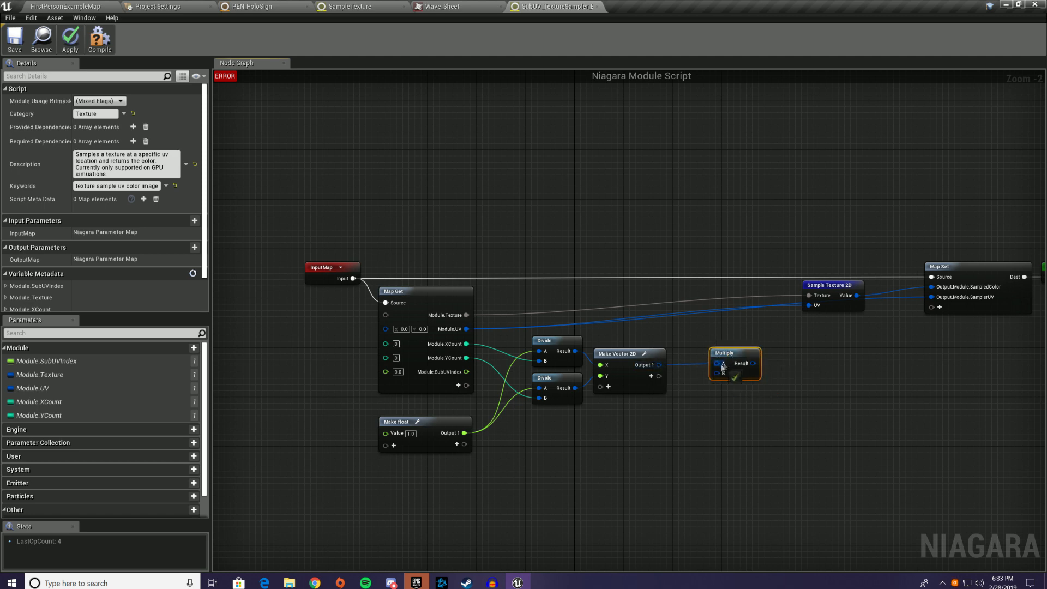
left_click_drag(466, 329, 809, 305)
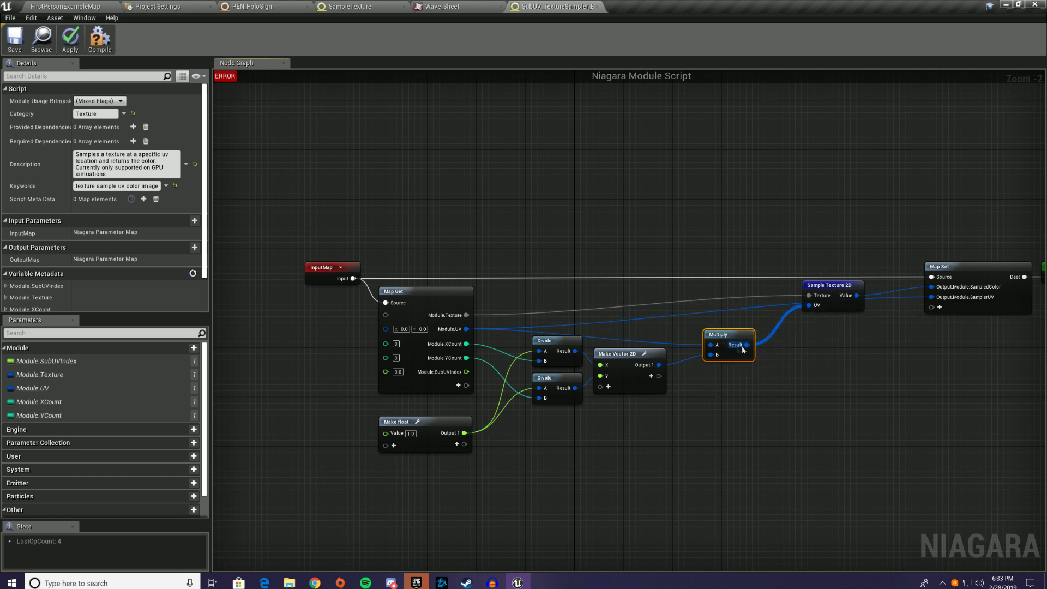
left_click_drag(749, 344, 891, 336)
left_click(716, 327)
left_click(15, 43)
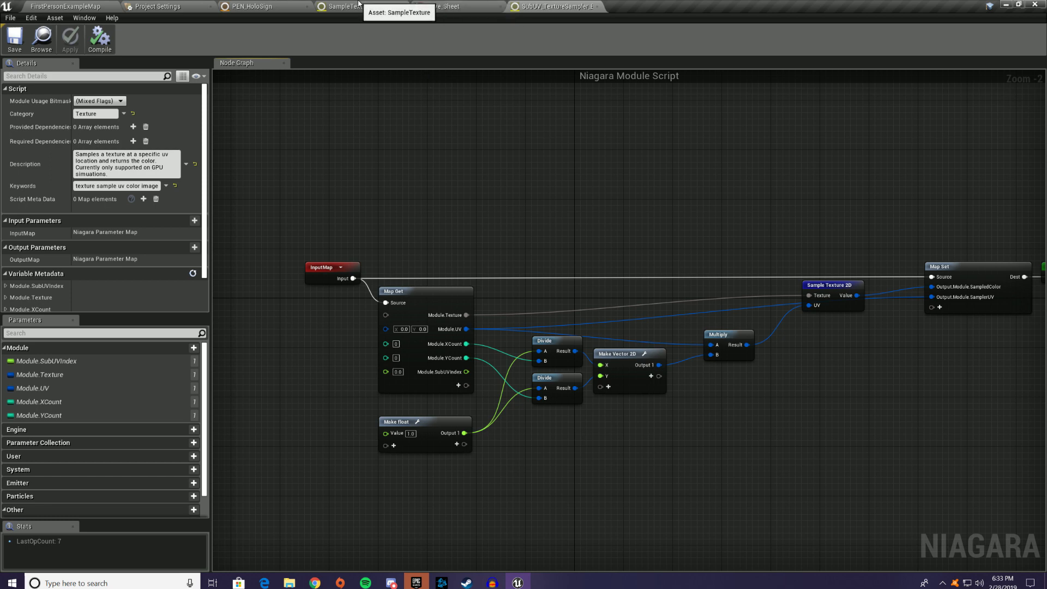
Switch to the PEN_HoloSign emitter and delete the Sample Texture module from Particle Spawn
left_click(260, 6)
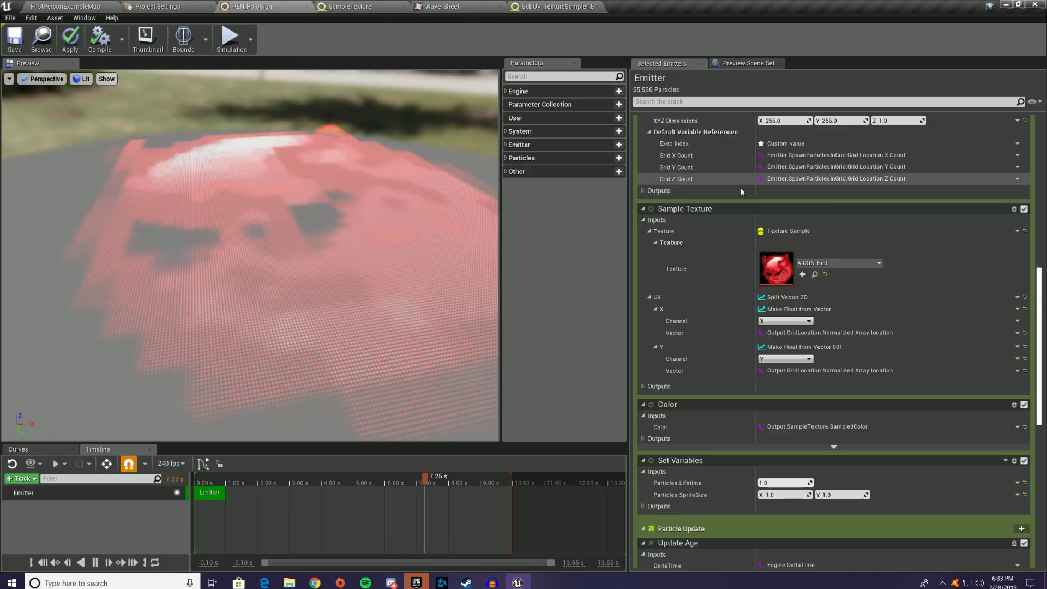
scroll(913, 329, "up", 2)
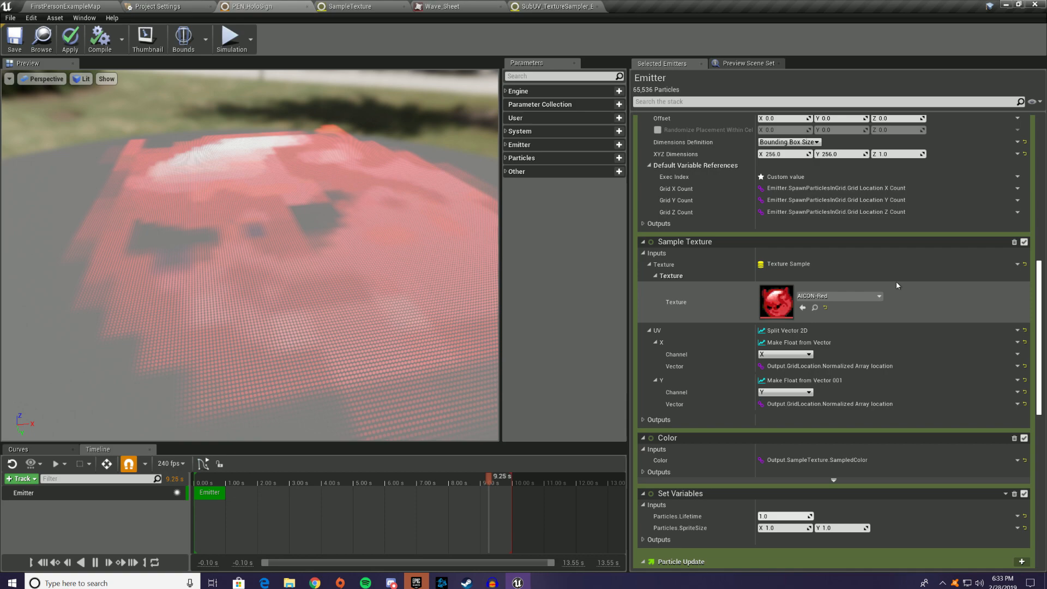
left_click(1013, 243)
scroll(989, 264, "up", 4)
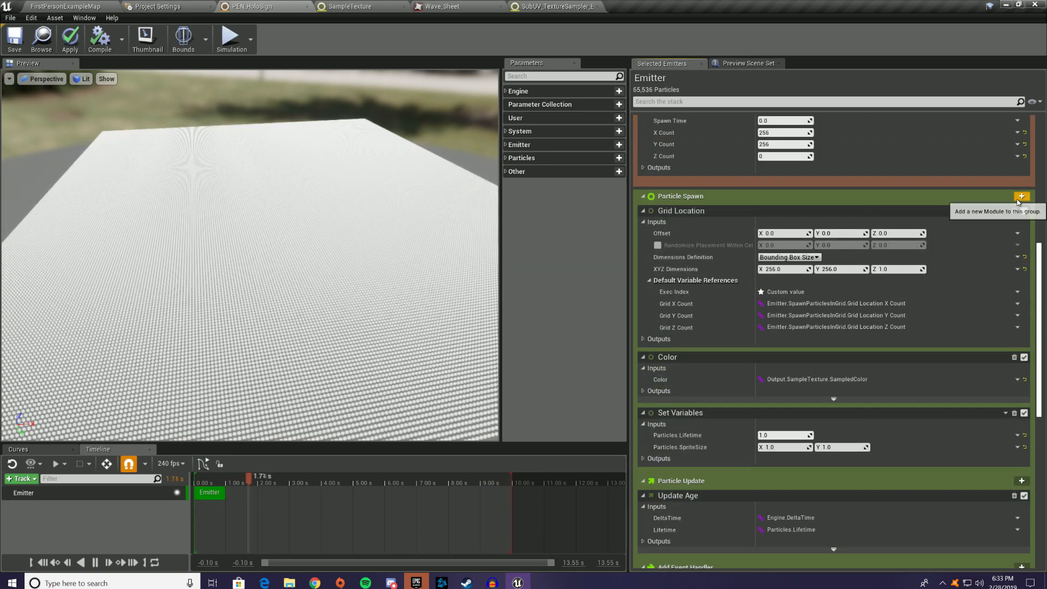
Add the Sub UV Texture Sampler by UV module to Particle Spawn and place it between Grid Location and Color
left_click(1021, 196)
type("sub u")
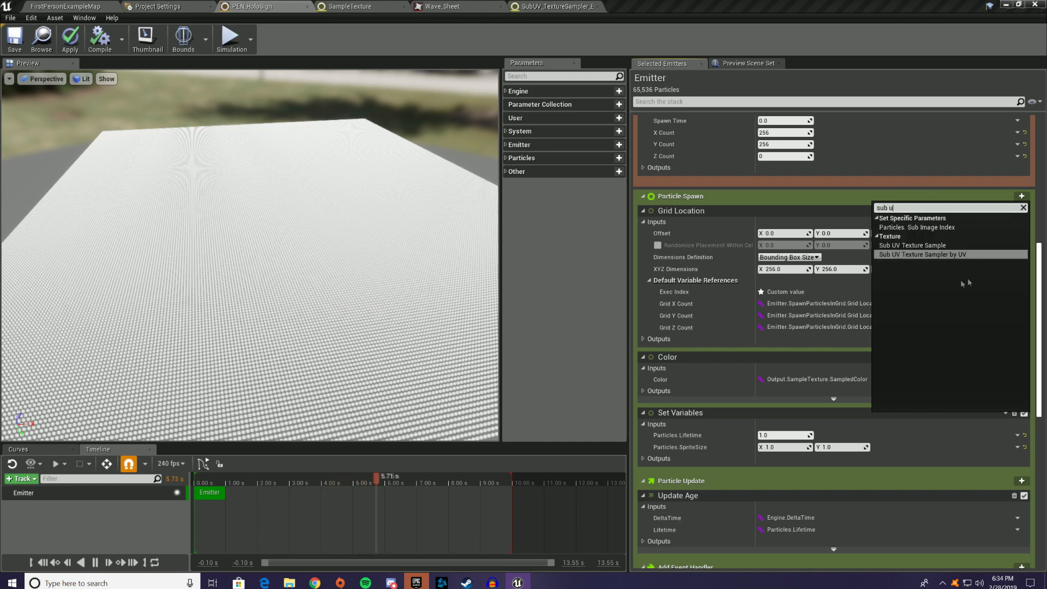
left_click(951, 254)
scroll(737, 430, "down", 2)
left_click_drag(738, 429, 751, 297)
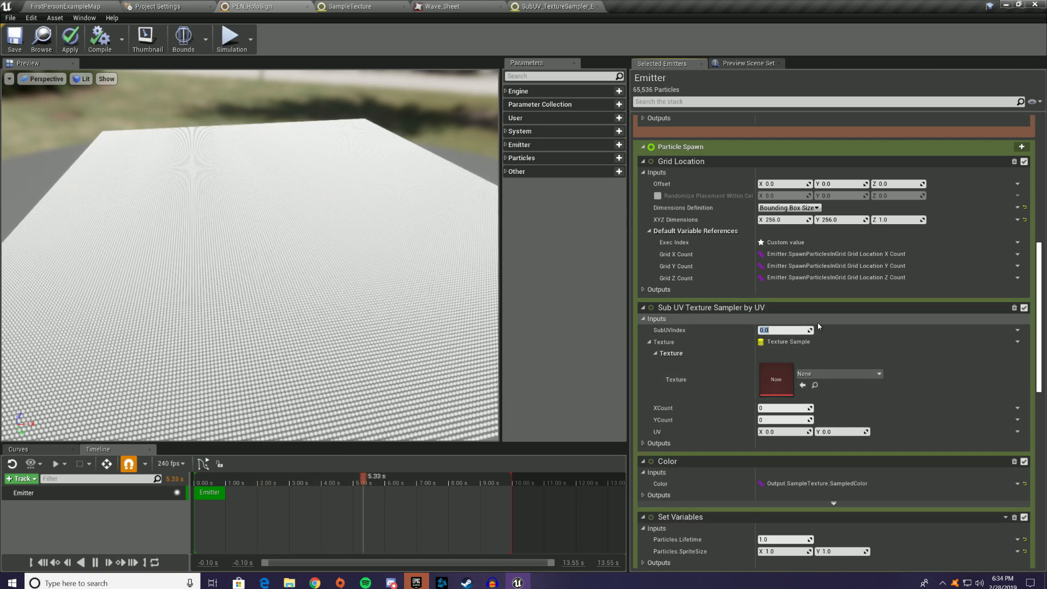
Assign the Wave_Sheet texture to the Sub UV Texture Sampler by UV module
left_click(839, 373)
type("wave")
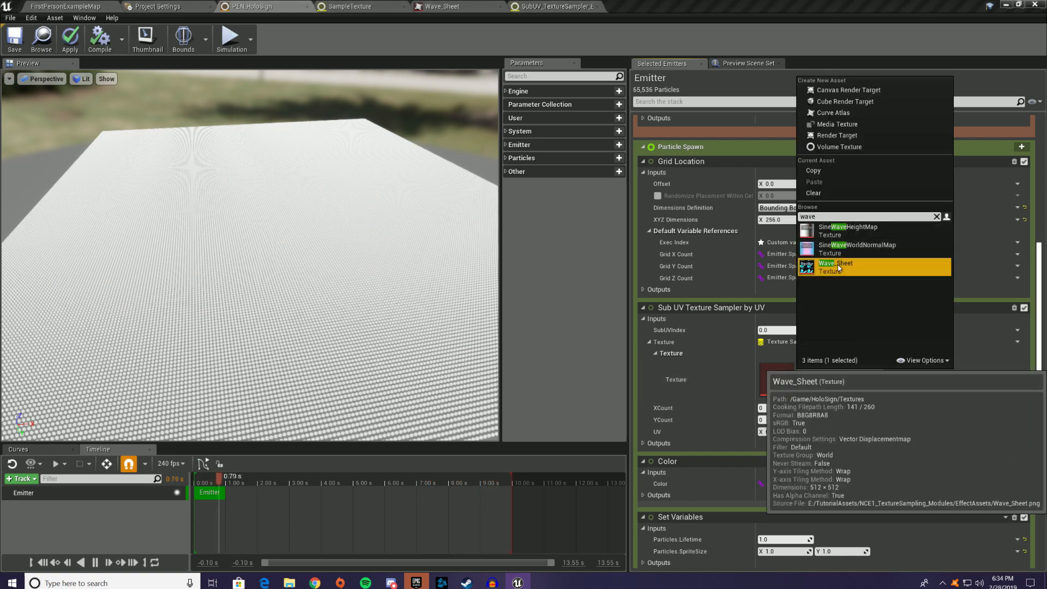
left_click(838, 263)
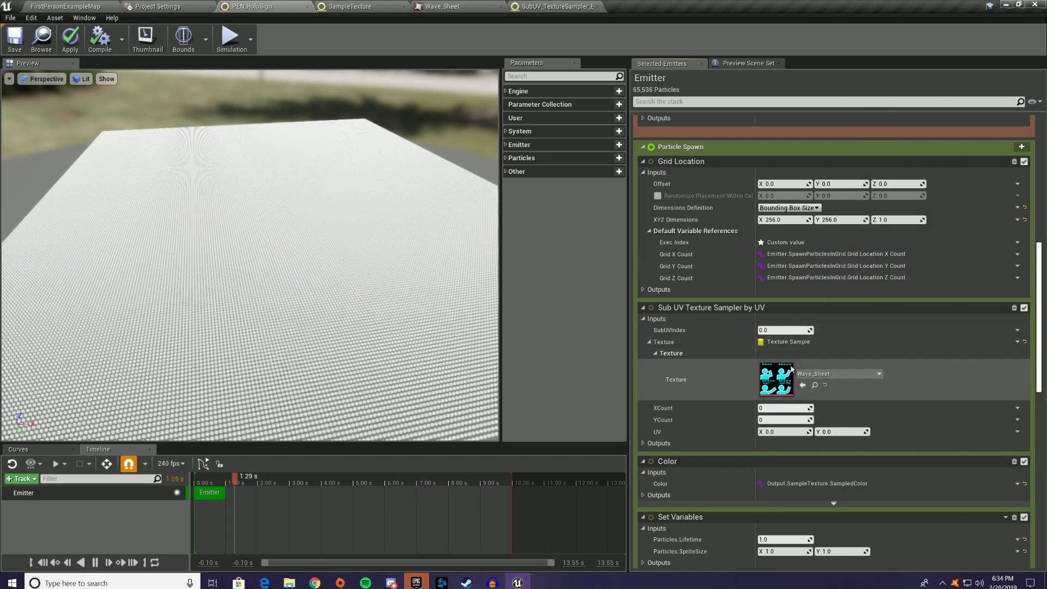
In the SubUV sampler script, set the Module.XCount and Module.YCount defaults to 1, apply the change, and return to PEN_HoloSign
left_click(544, 6)
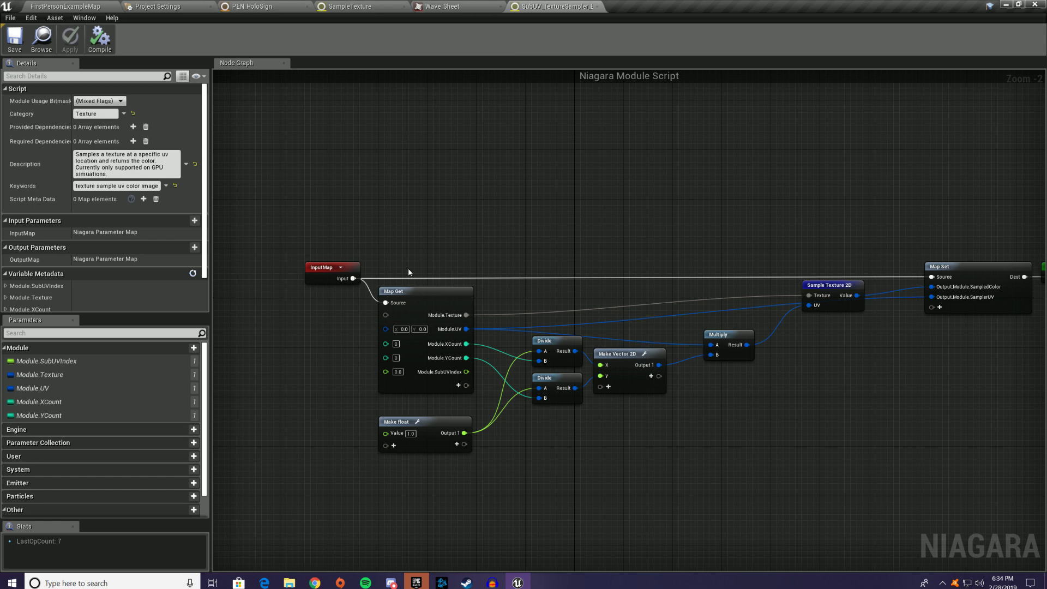
left_click(396, 345)
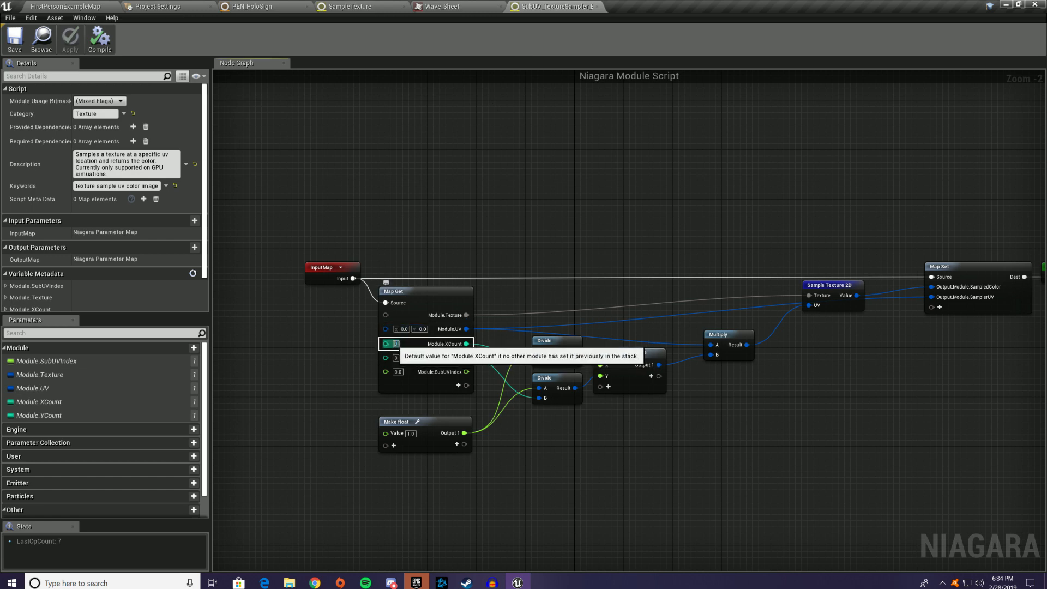
type("1")
left_click(397, 360)
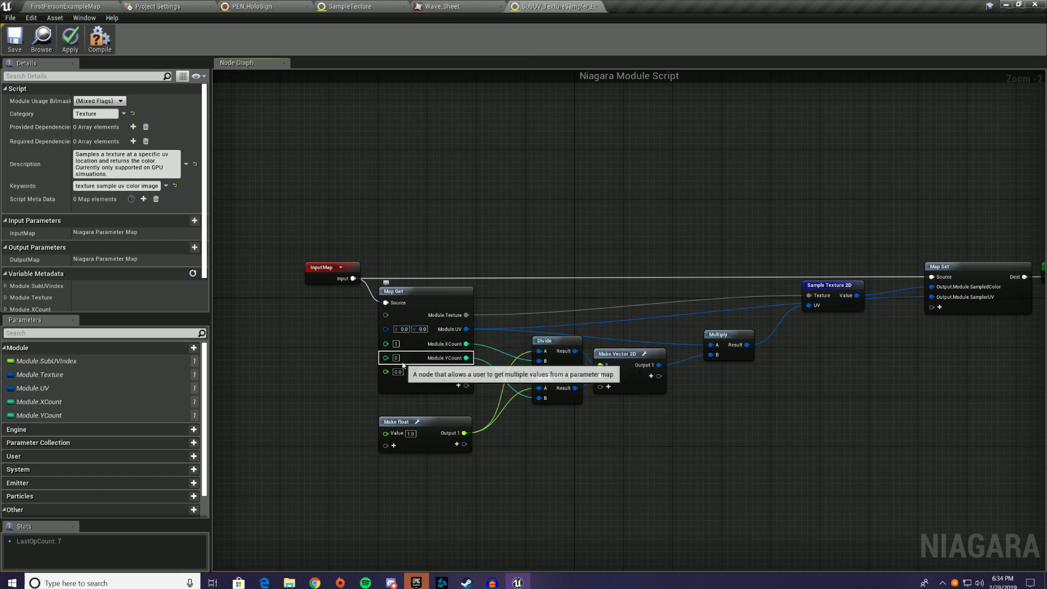
type("1")
key("Return")
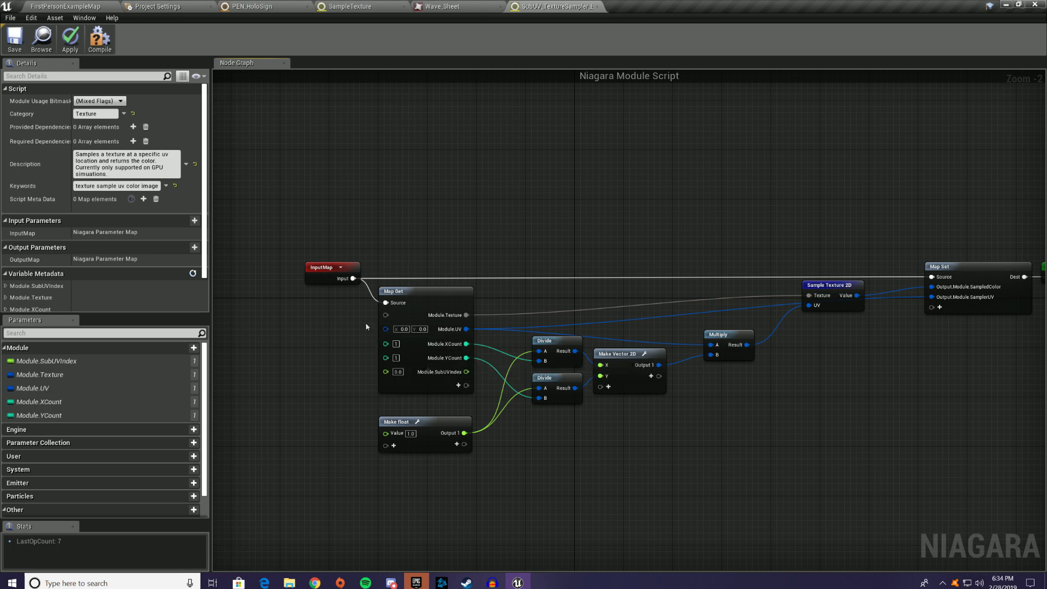
left_click(70, 38)
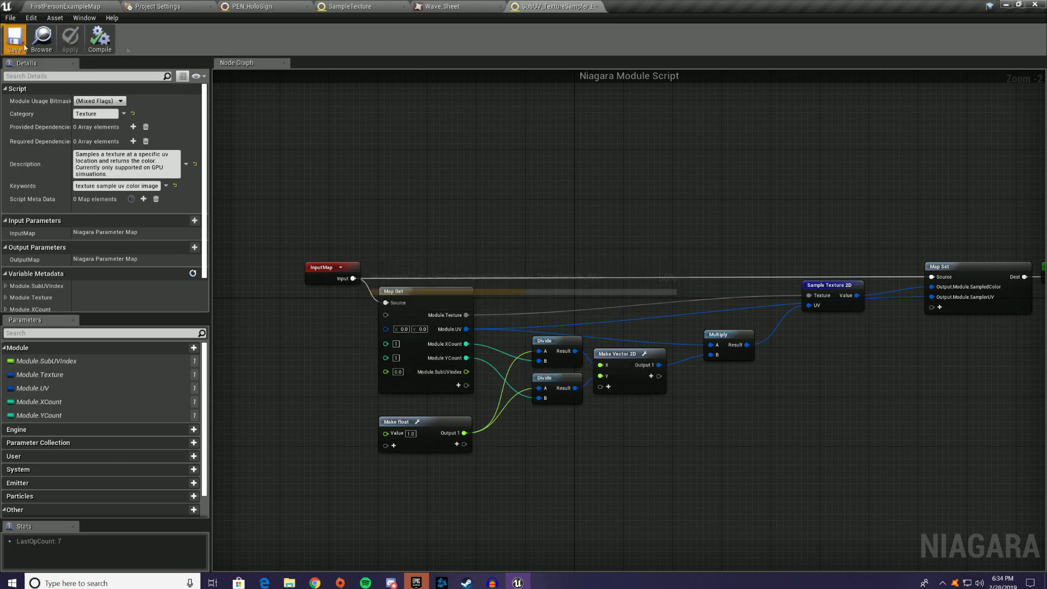
left_click(262, 6)
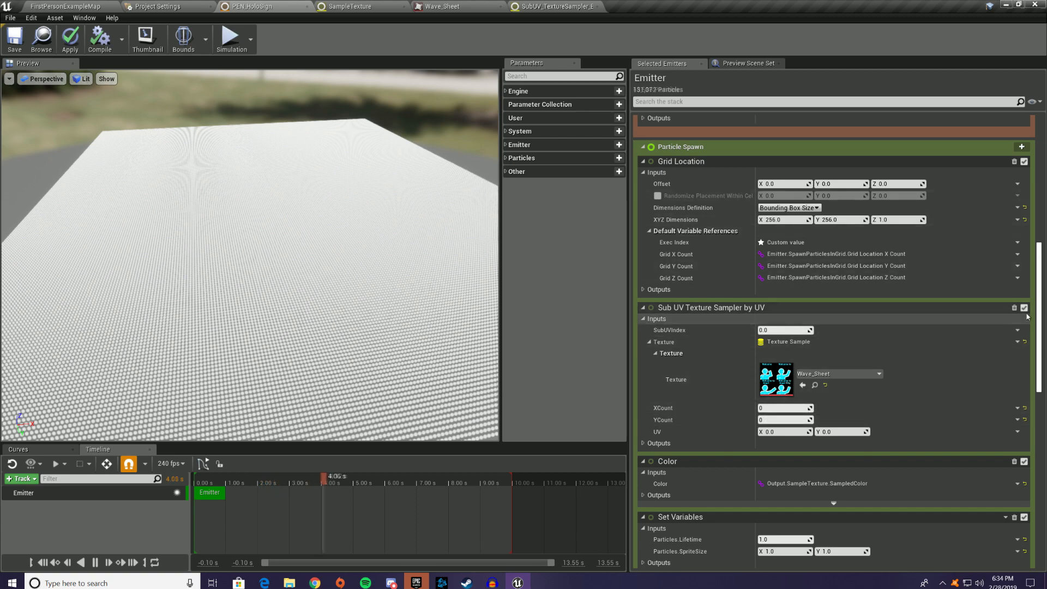
Reset the sampler module's XCount and YCount to their default of 1 and assign a Split Vector 2D dynamic input to UV
left_click(1024, 408)
left_click(1025, 420)
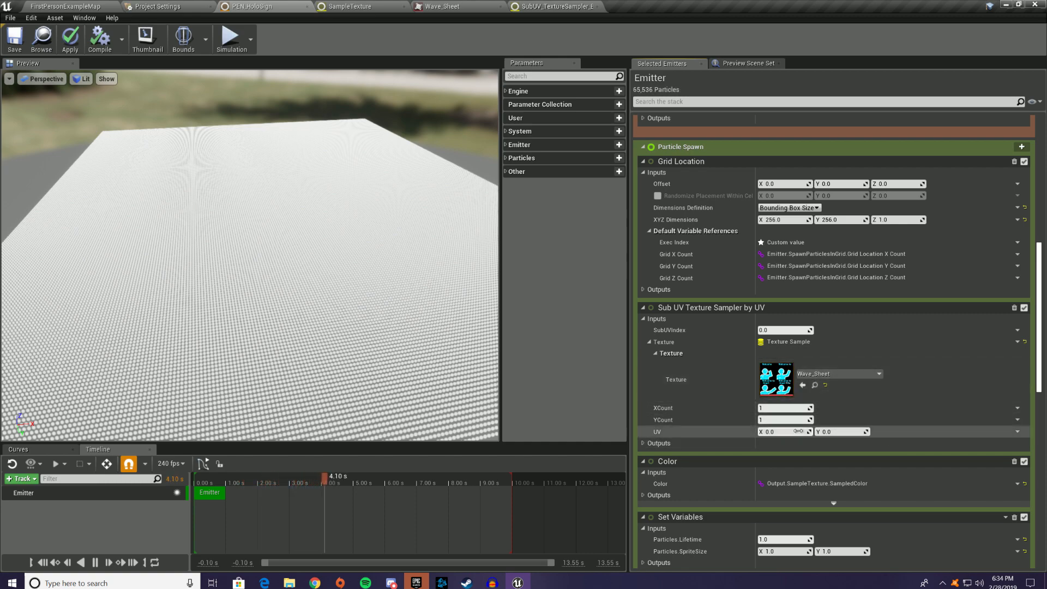
scroll(969, 386, "down", 2)
left_click(1019, 381)
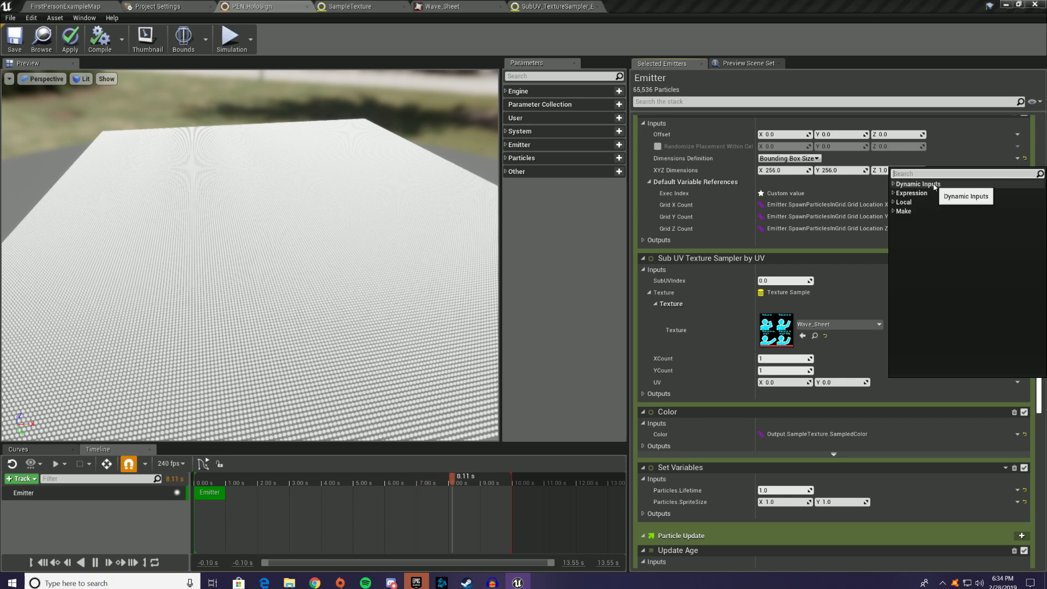
type("spli")
key("Return")
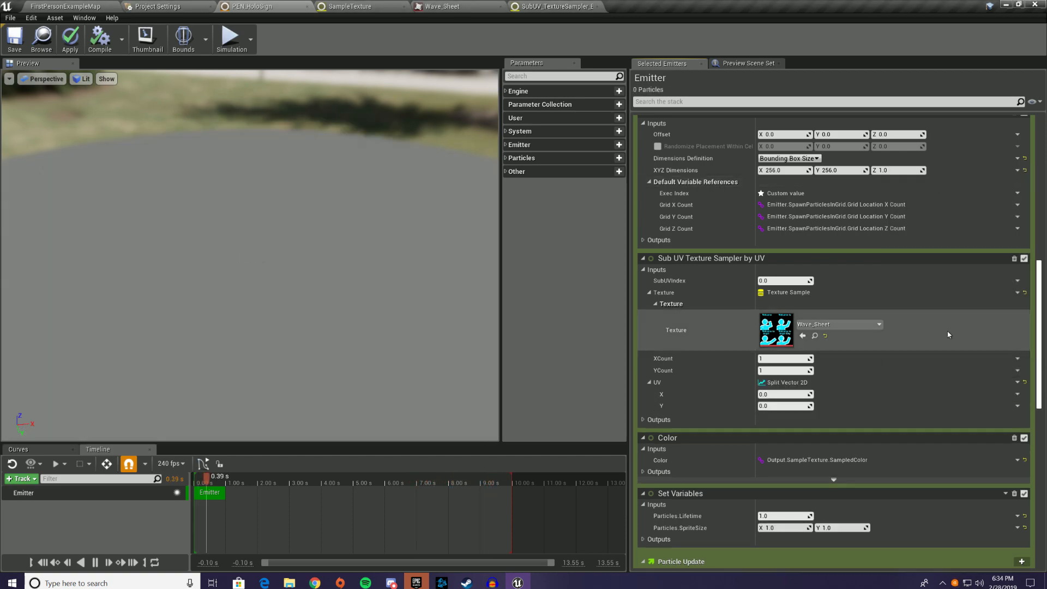
Assign a Make Float from Vector dynamic input to the X component of the sampler's UV
left_click(1018, 394)
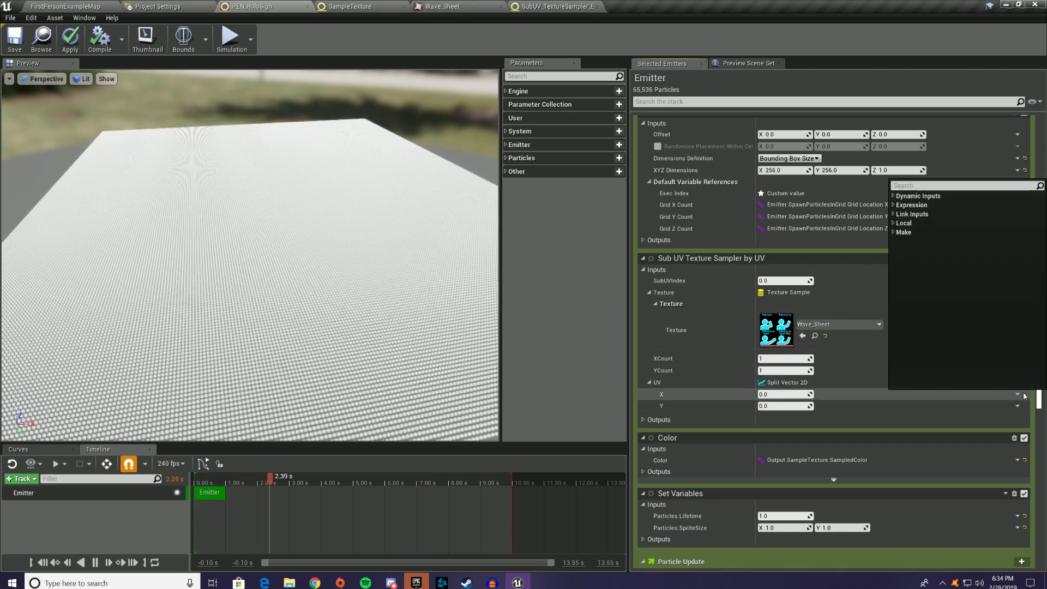
type("m")
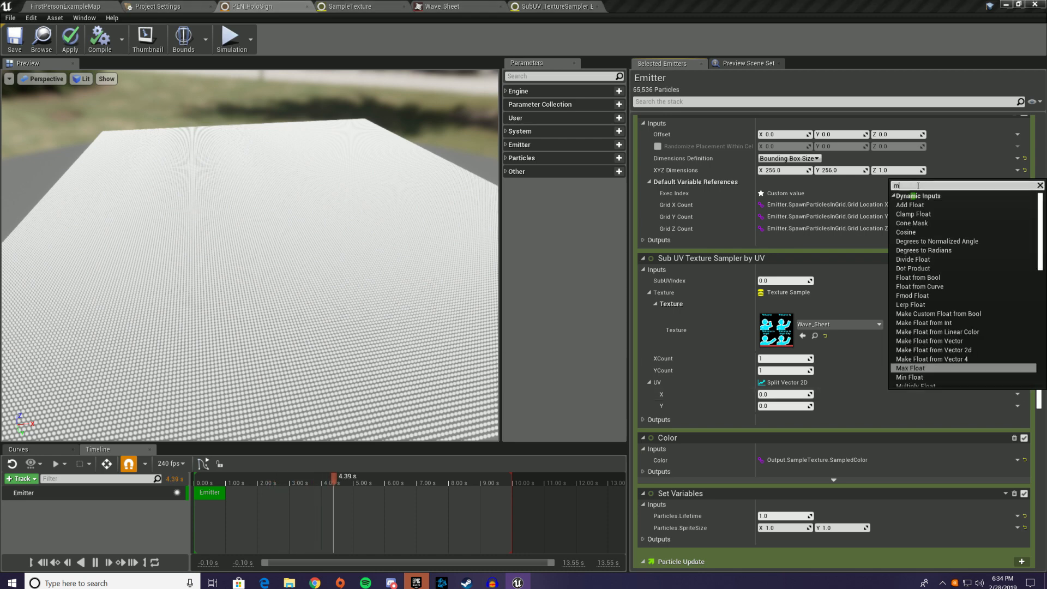
type("ake")
key("Up")
key("Up")
key("Up")
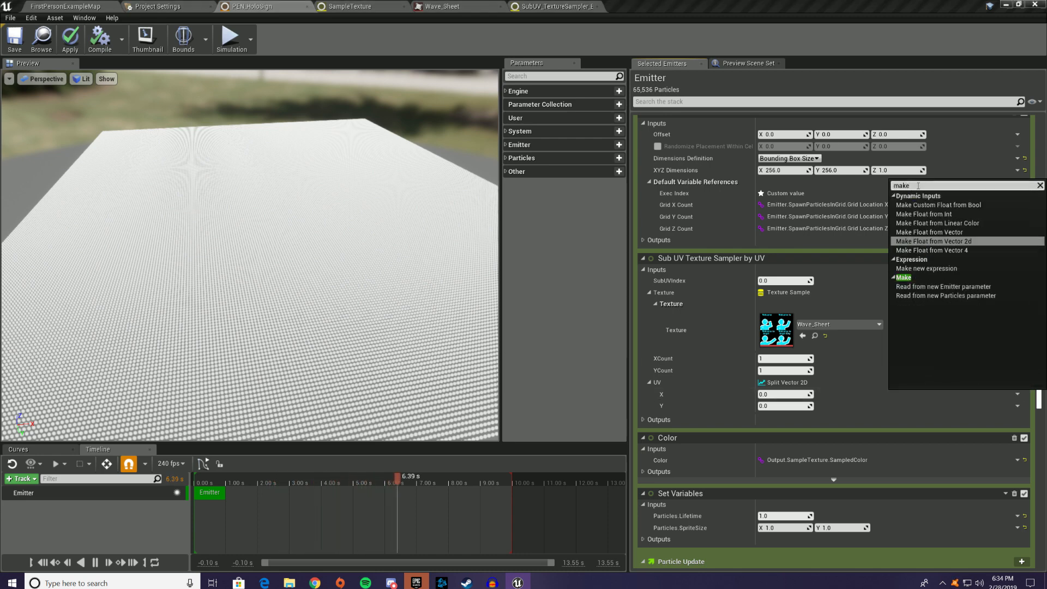
key("Return")
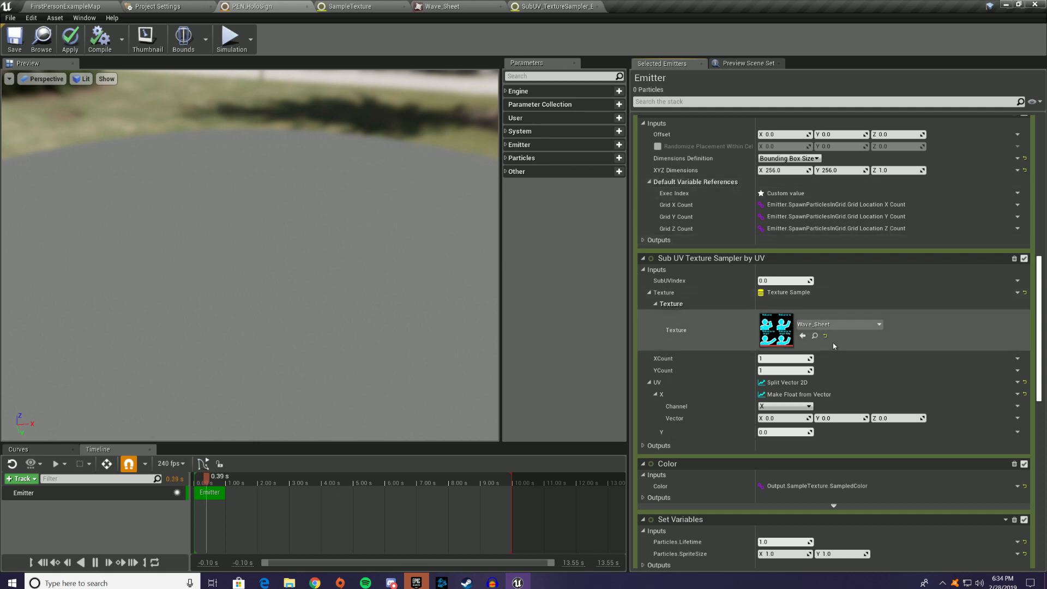
Assign Make Float from Vector to the Y component of the sampler's UV and set its channel to Y
left_click(1017, 431)
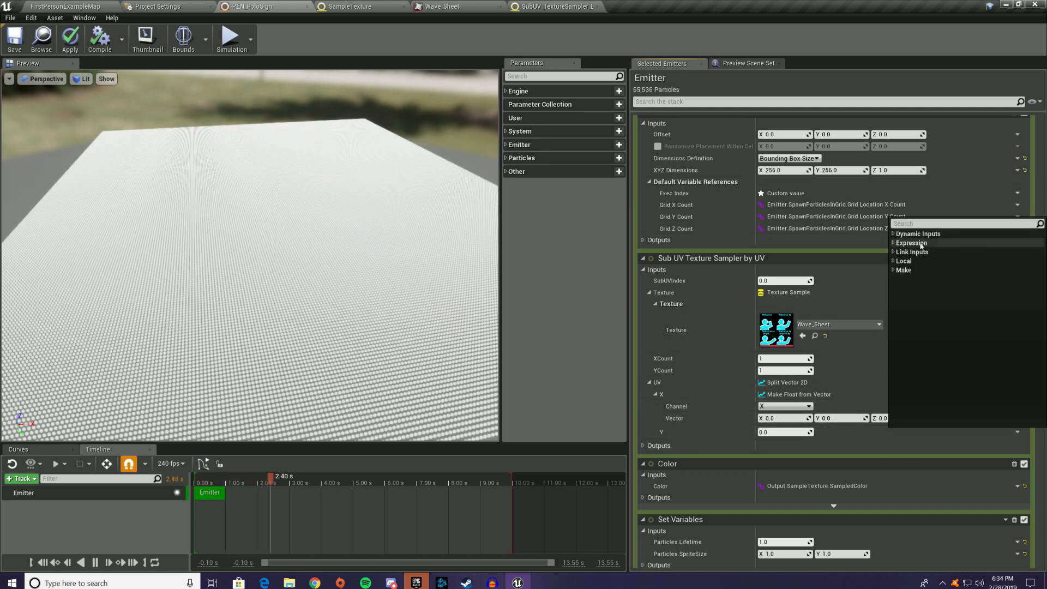
type("make fl")
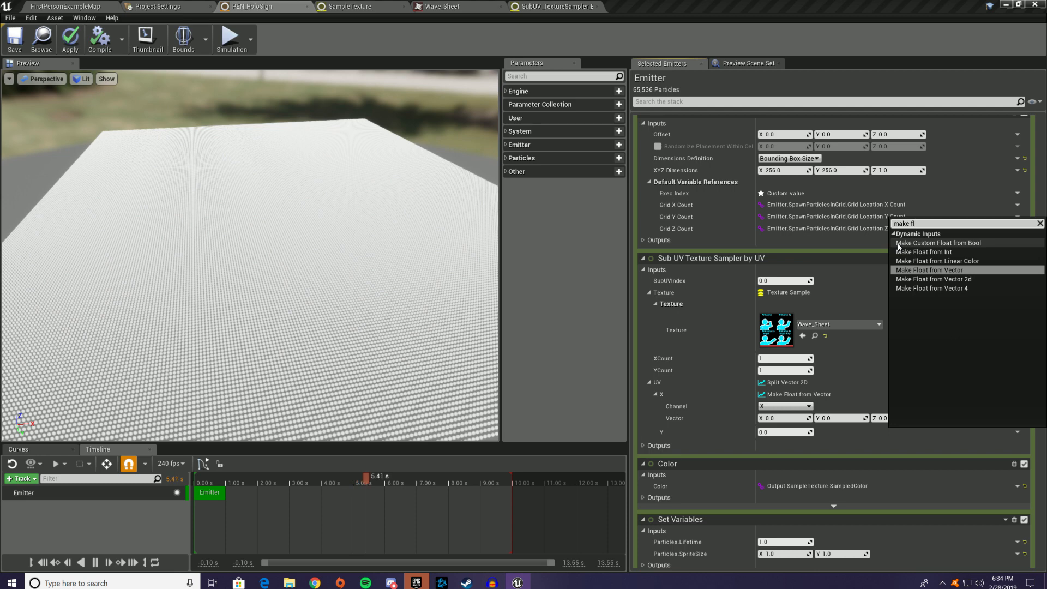
left_click(926, 269)
left_click(798, 443)
left_click(775, 462)
left_click(1018, 418)
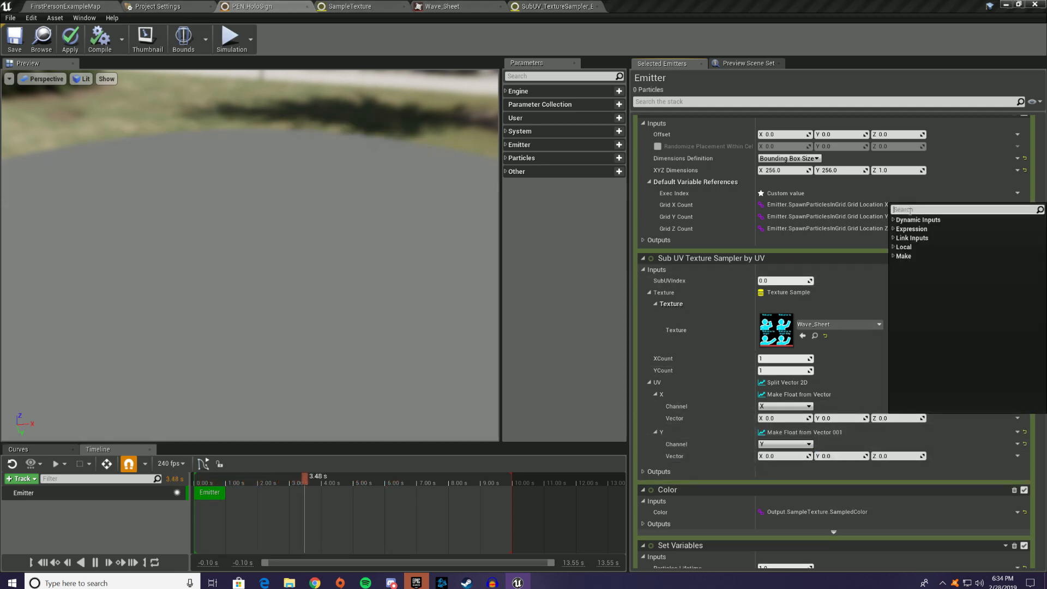
type("sa")
key("BackSpace")
key("BackSpace")
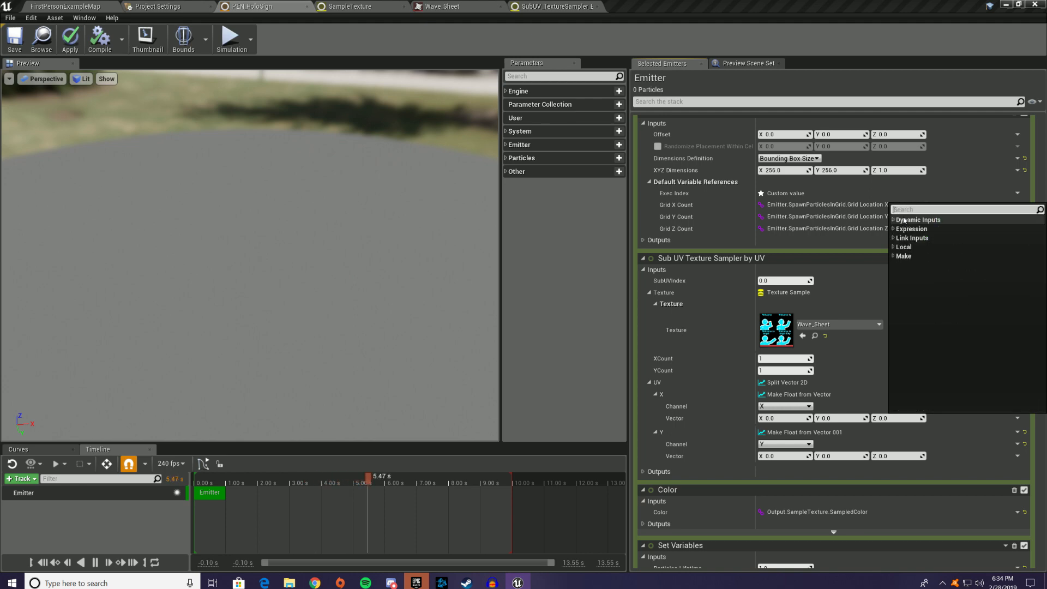
left_click(1017, 419)
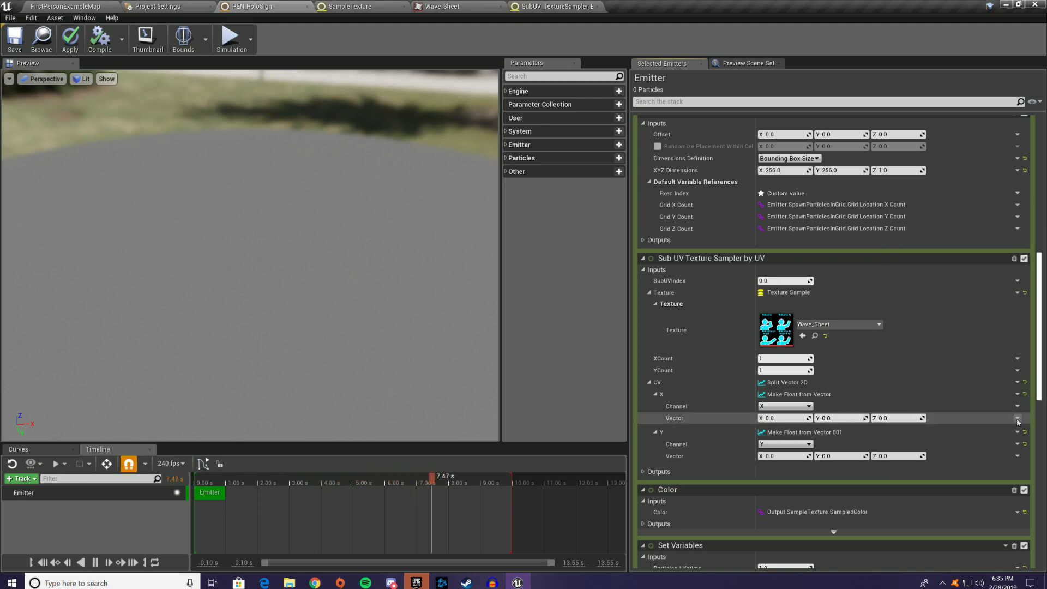
Link the Vector input under the UV's X component to Output.GridLocation.Normalized Array location
left_click(1018, 418)
left_click(911, 220)
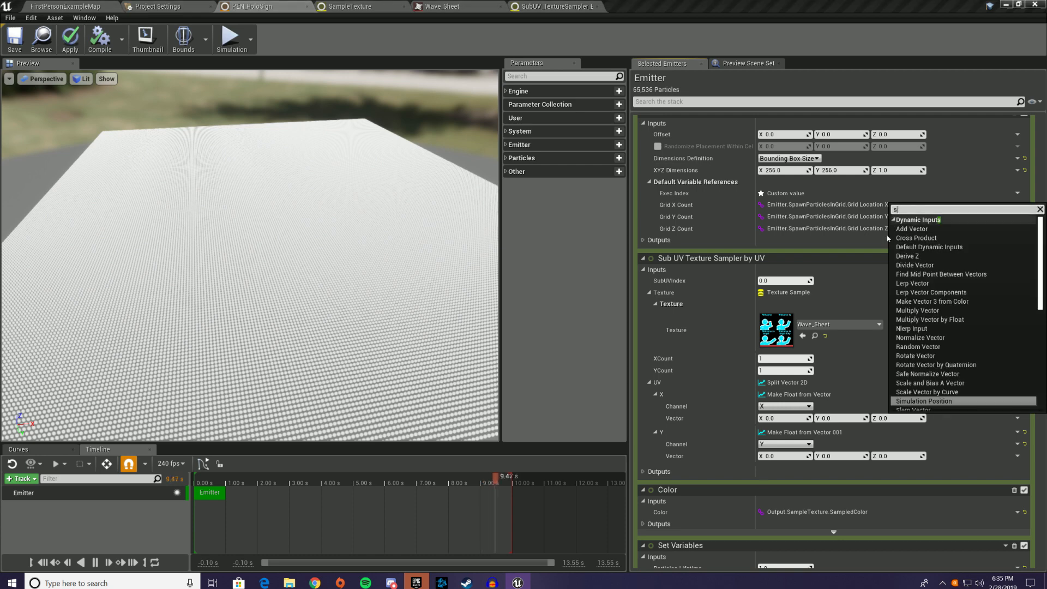
type("sub")
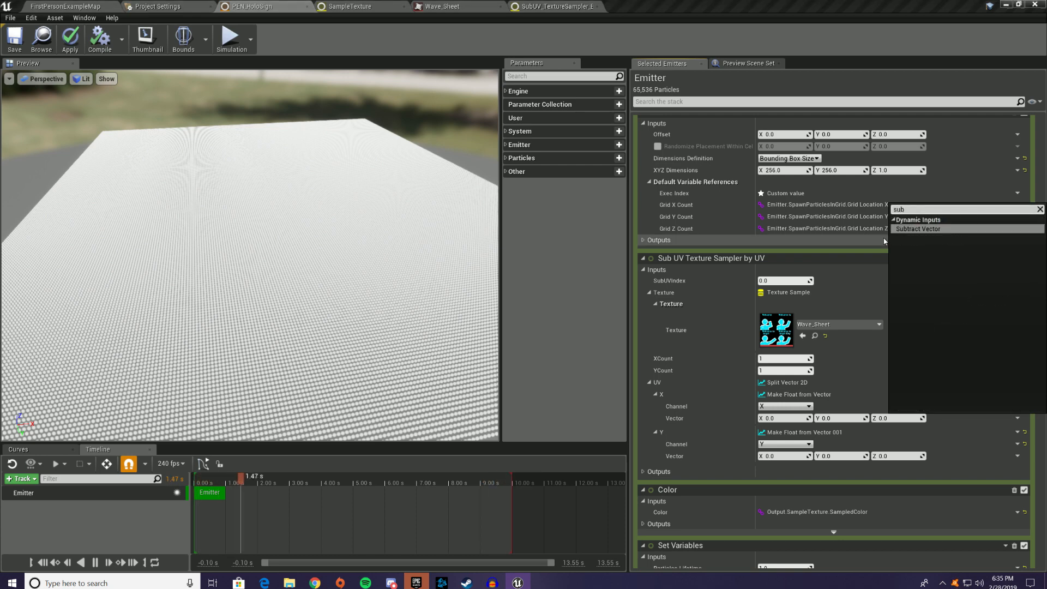
key("BackSpace")
key("BackSpace")
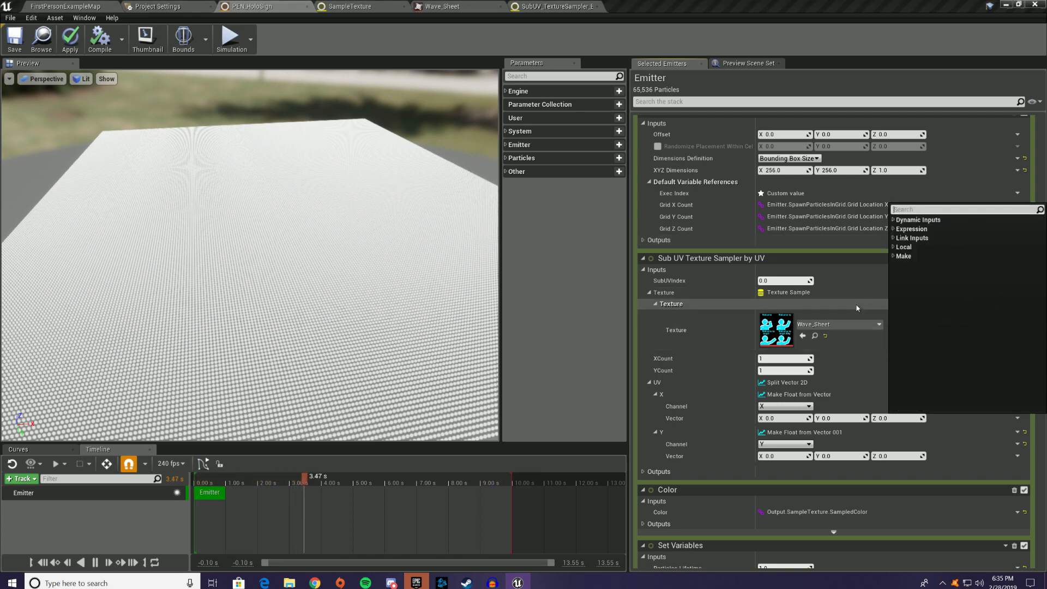
type("gr")
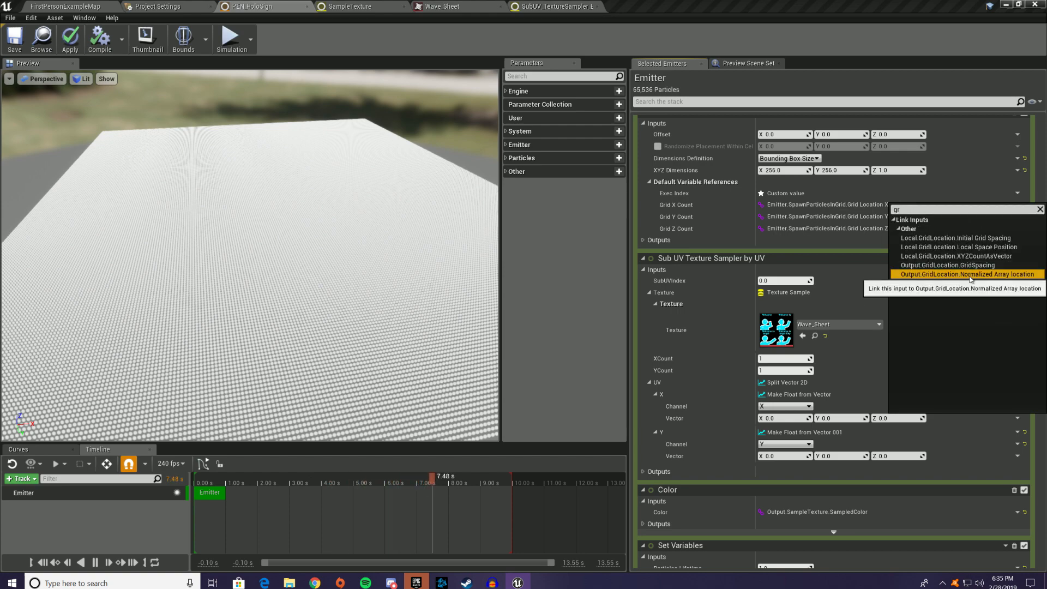
left_click(971, 275)
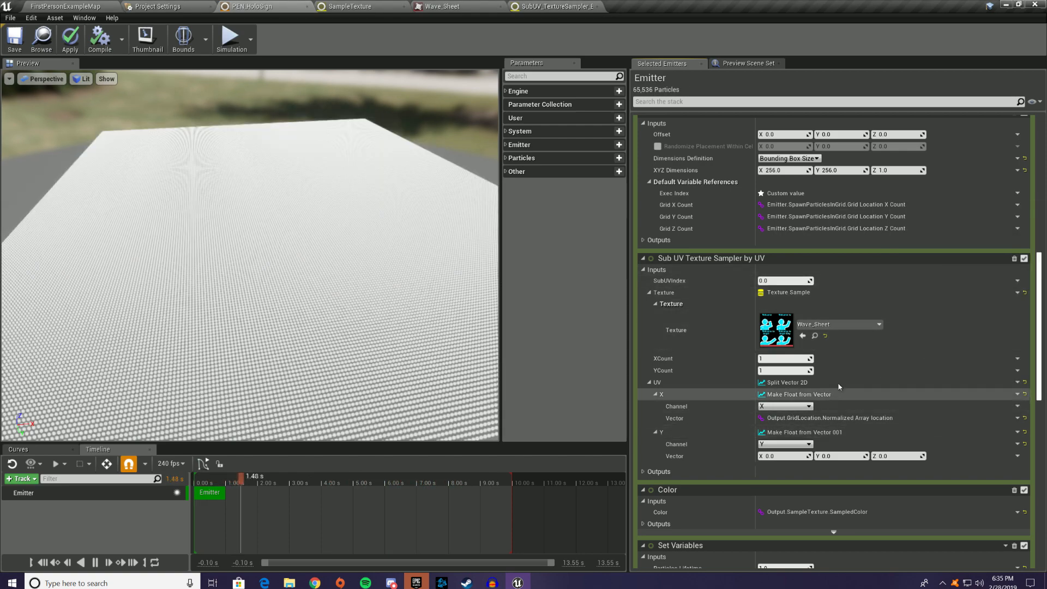
Link the Vector input under the UV's Y component to Output.GridLocation.Normalized Array location
scroll(703, 157, "up", 2)
scroll(862, 335, "down", 2)
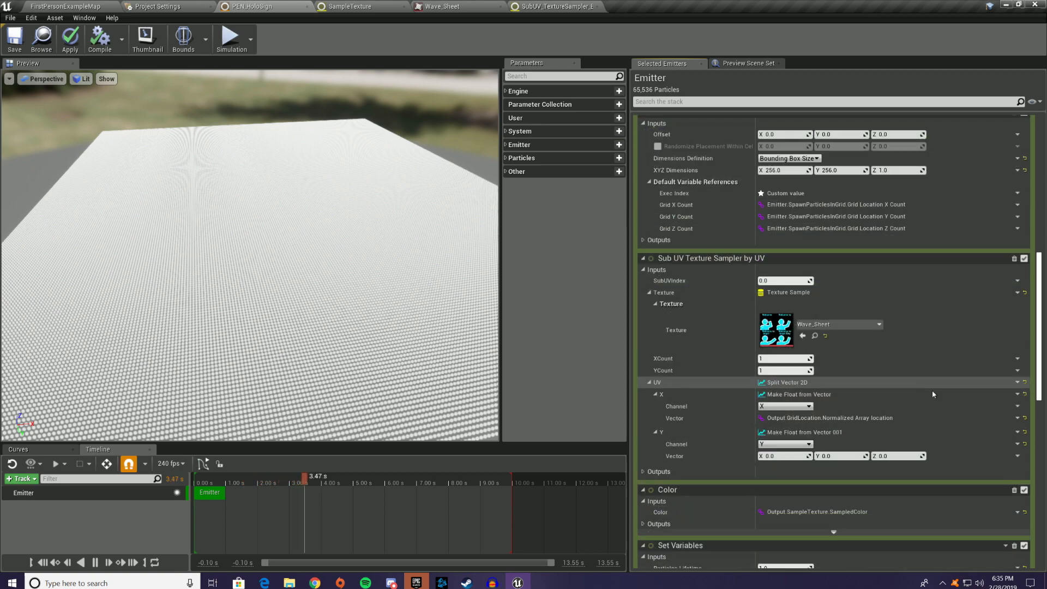
left_click(1018, 456)
type("gl")
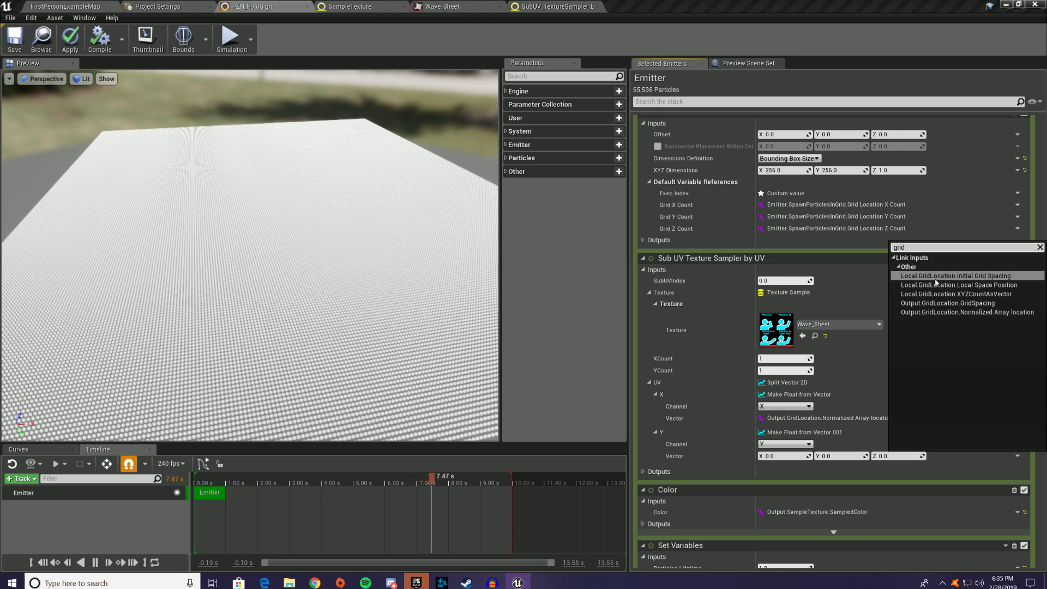
left_click(996, 313)
Link the Color module's Color input to Output.SubUV_TextureSampler_ByUV.SampledColor and view the textured grid in the preview
scroll(919, 389, "down", 5)
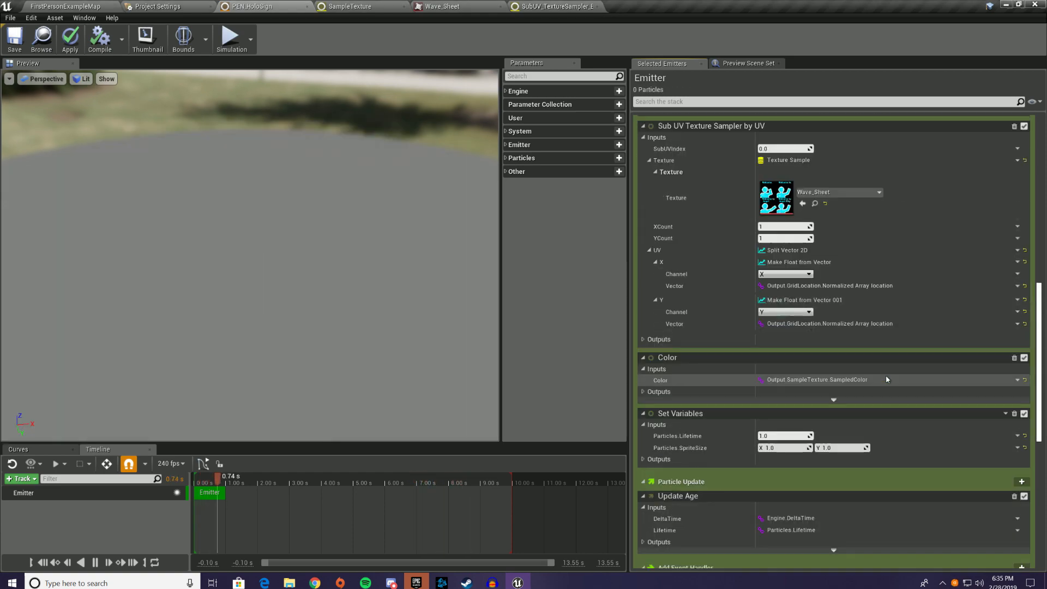
left_click(1017, 379)
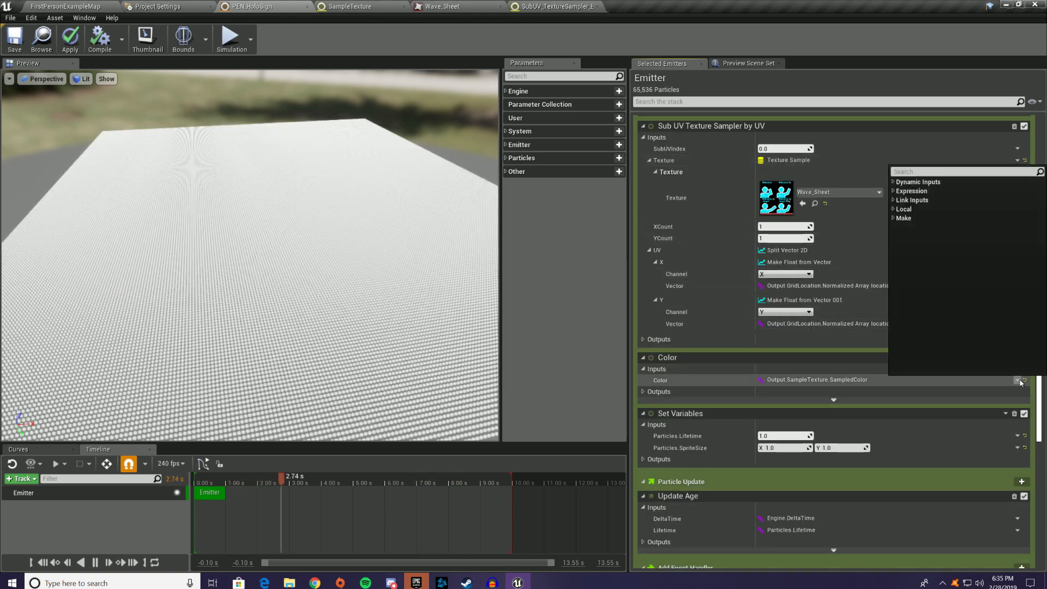
type("sa")
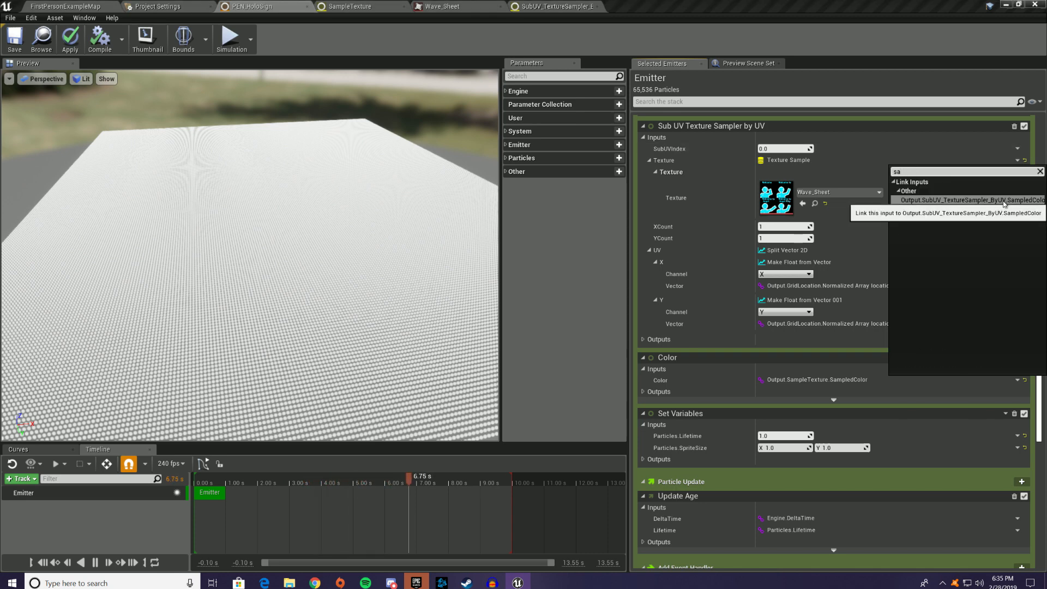
left_click(1018, 201)
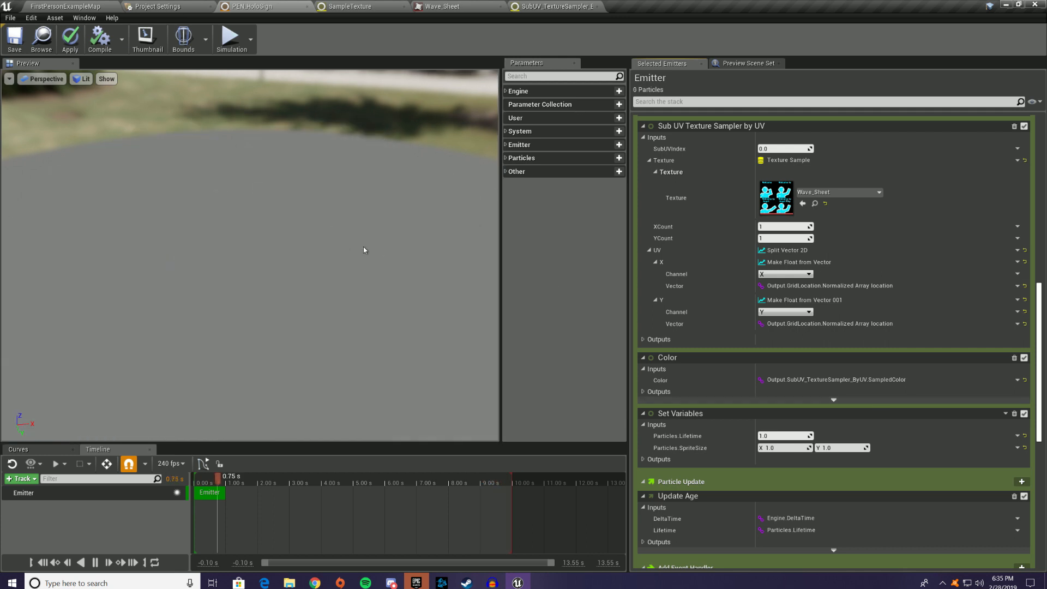
left_click_drag(222, 150, 225, 229)
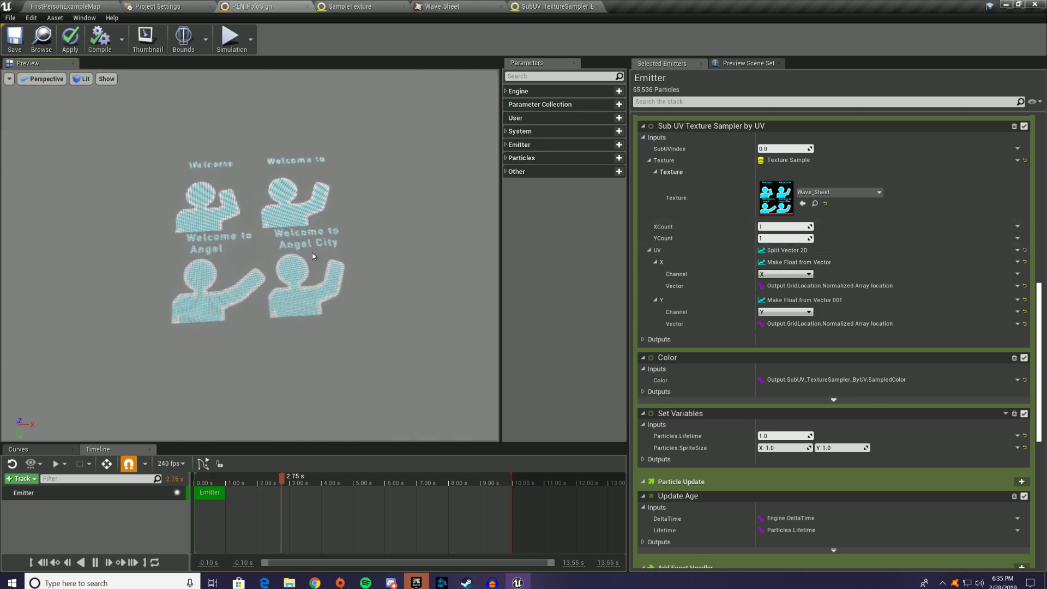
scroll(312, 254, "up", 2)
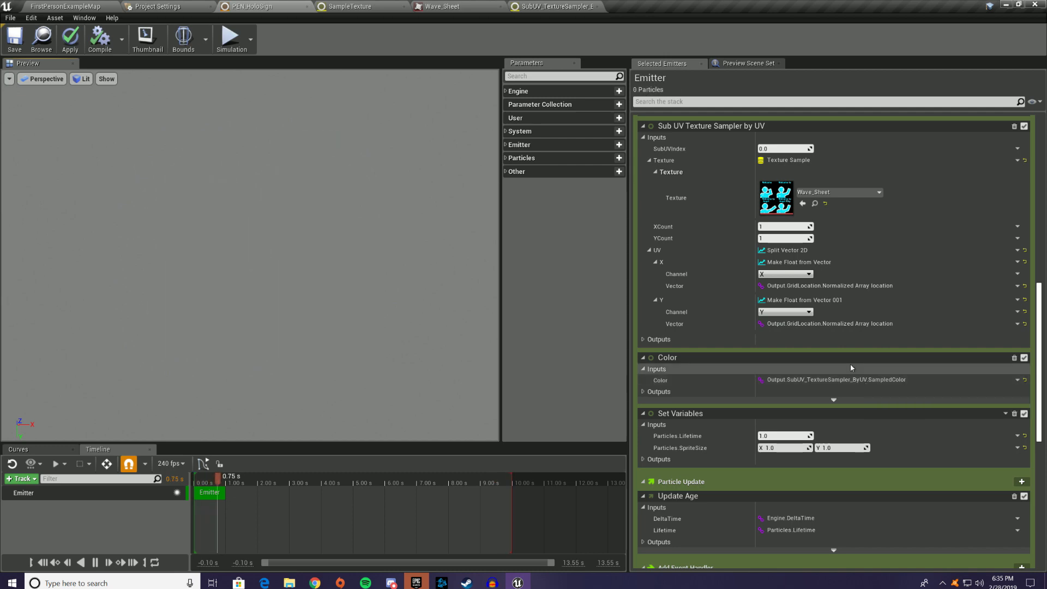
Set the sampler module's XCount and YCount to 2 and its SubUVIndex to 1
left_click(781, 226)
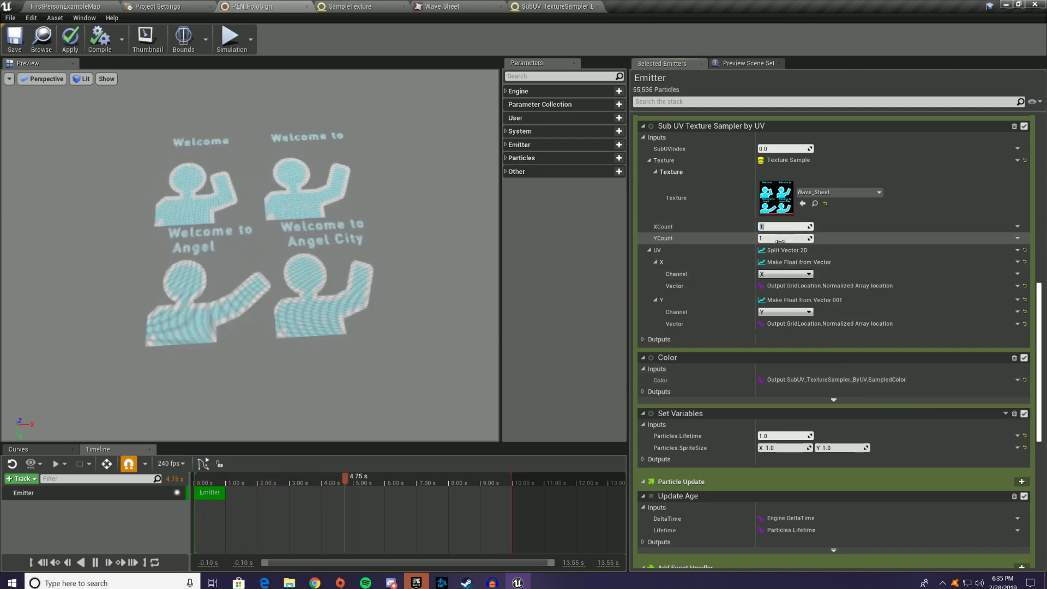
type("2")
key("Tab")
type("2")
key("Return")
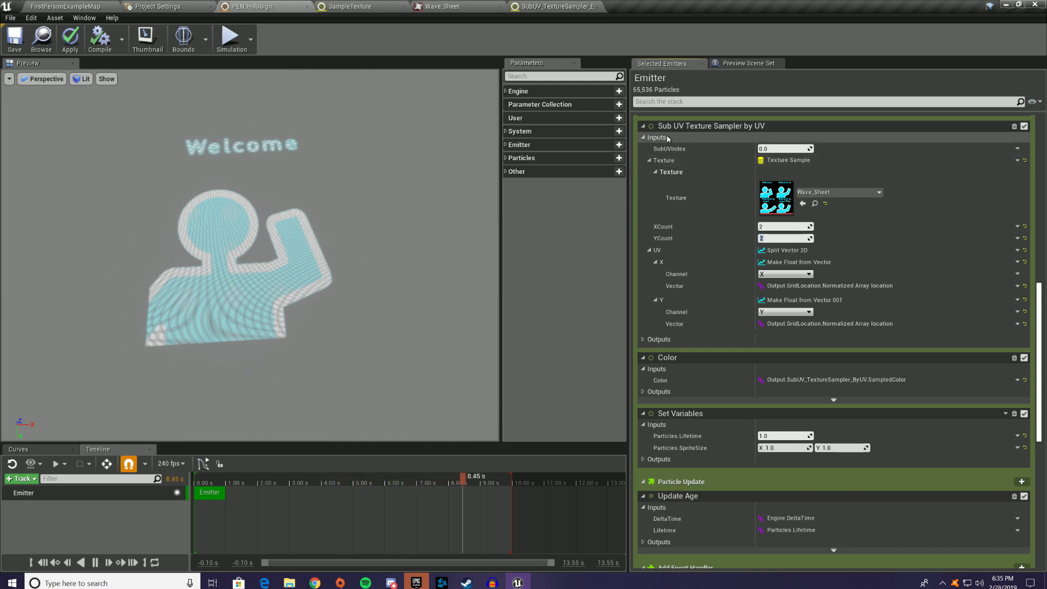
left_click(756, 149)
type("1")
key("Return")
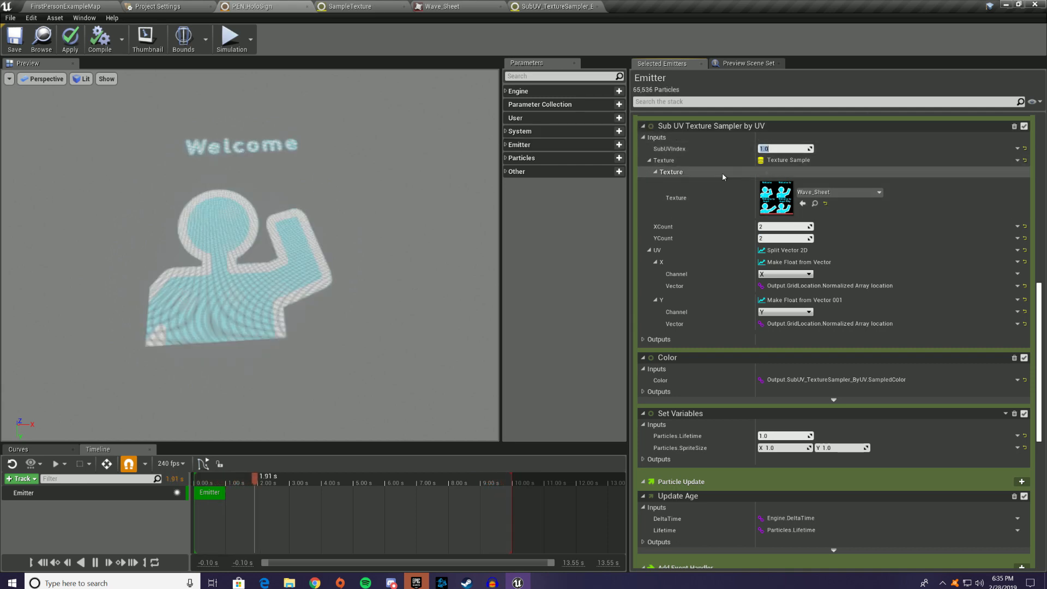
In the SubUV sampler script, add an FMod node with Module.SubUVIndex connected to A and Module.XCount to B
left_click(545, 7)
right_click_drag(705, 407, 660, 385)
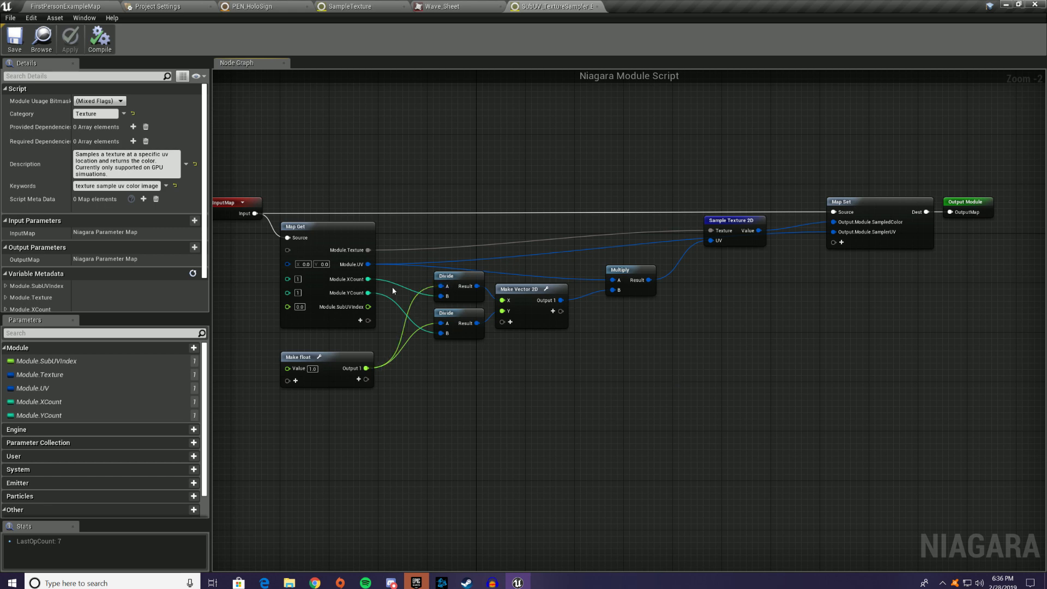
left_click_drag(368, 278, 439, 373)
type("fm")
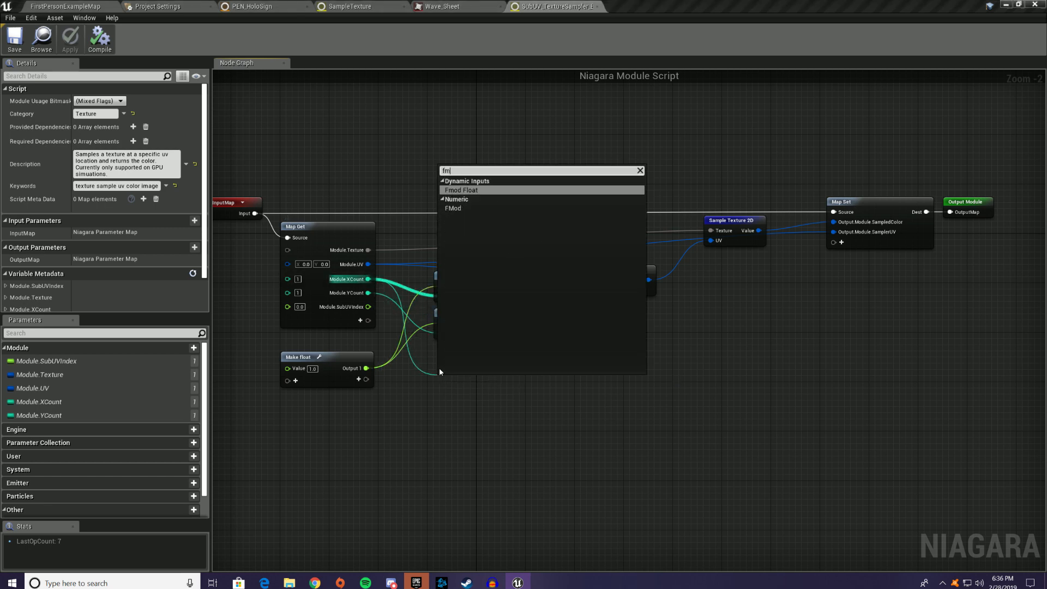
left_click(461, 208)
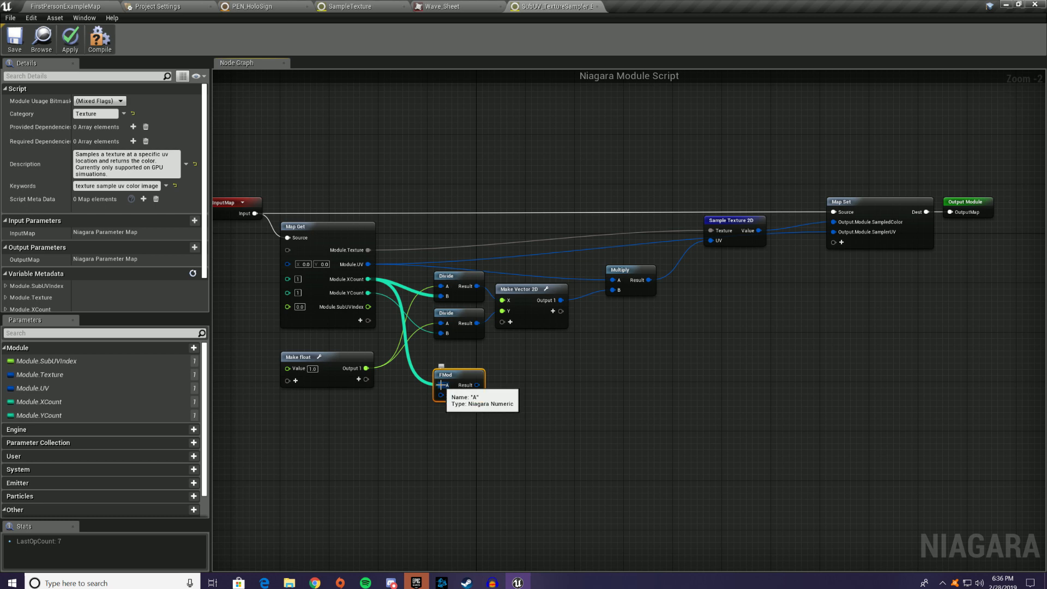
left_click(440, 384, "alt")
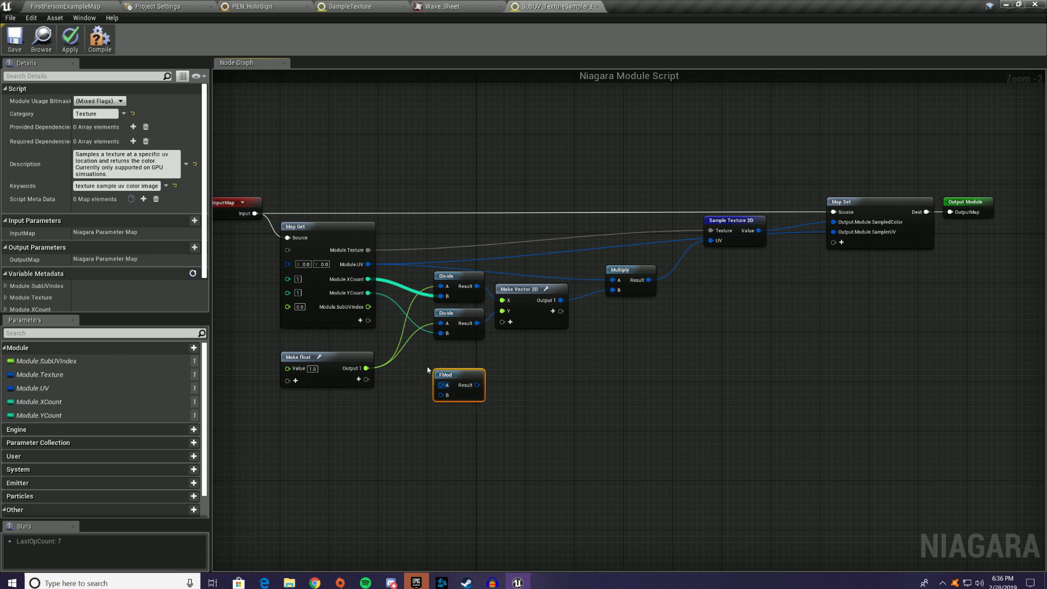
left_click_drag(368, 307, 442, 386)
left_click_drag(368, 279, 445, 396)
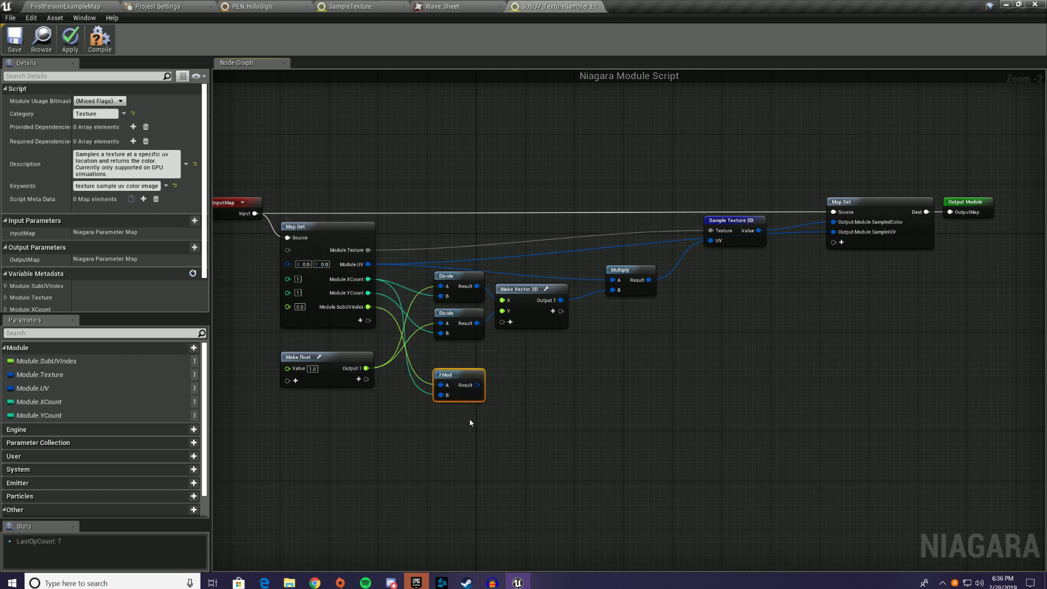
Paste a Divide node below FMod and connect Module.SubUVIndex to its A and Module.XCount to its B
key("ctrl+v")
left_click_drag(487, 431, 463, 421)
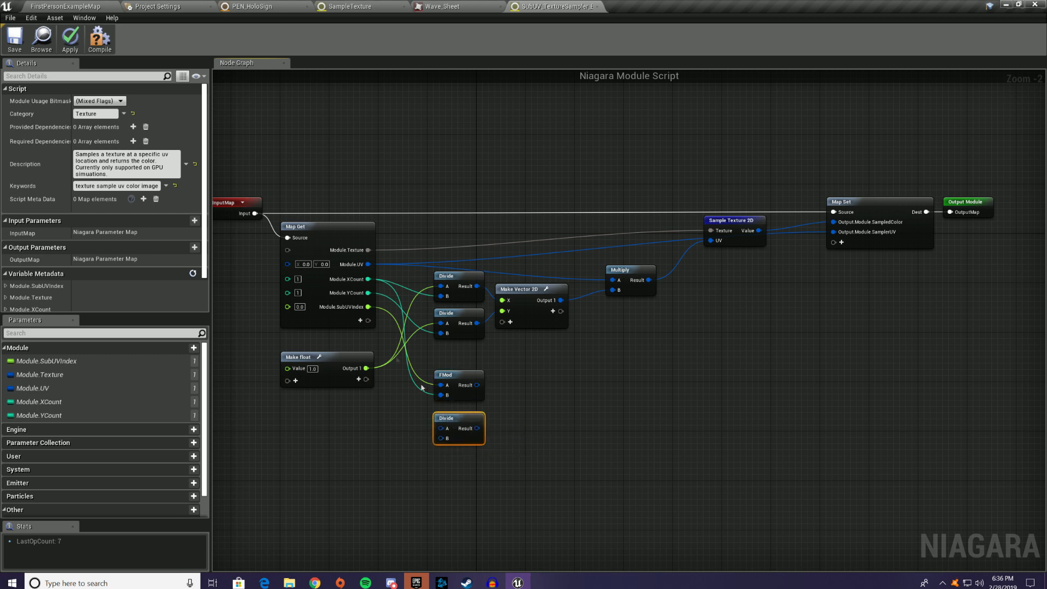
left_click_drag(368, 306, 440, 428)
left_click_drag(368, 279, 446, 440)
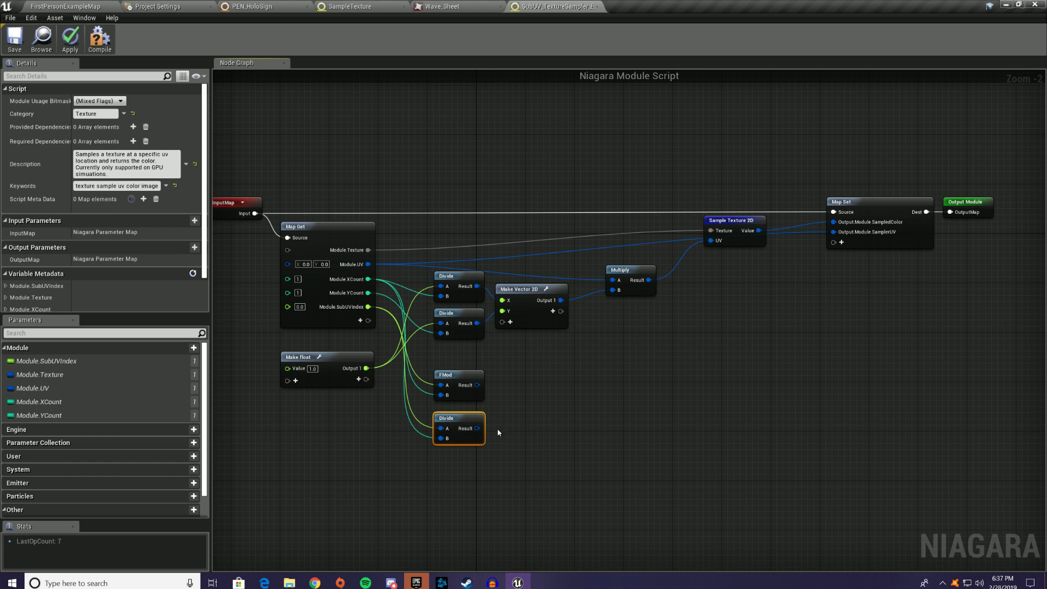
Add a Floor node to the FMod result and a second Floor node to the result of the Divide below it
left_click_drag(477, 385, 526, 375)
type("floor")
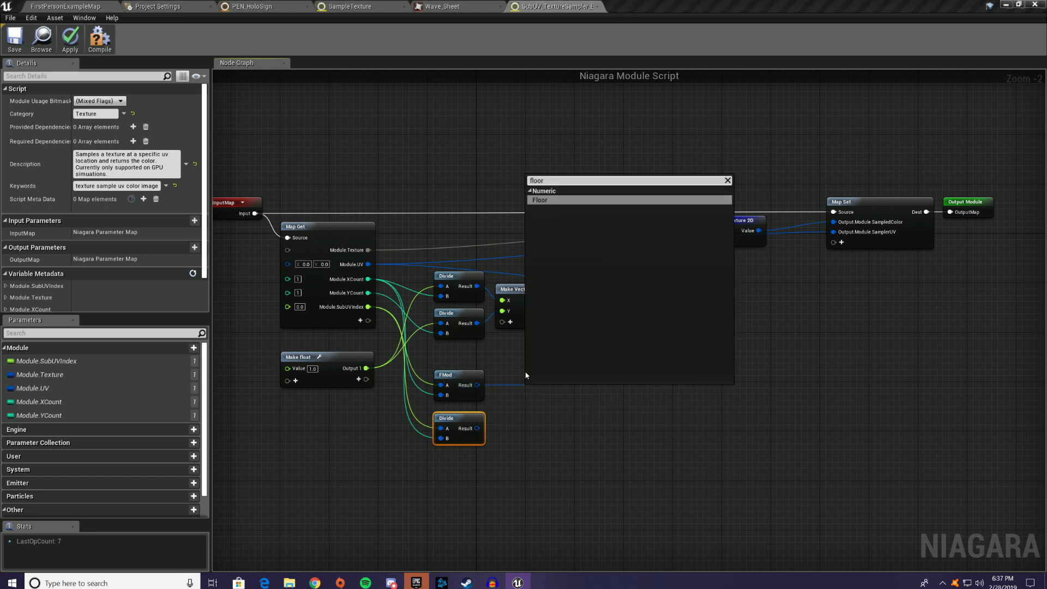
key("Return")
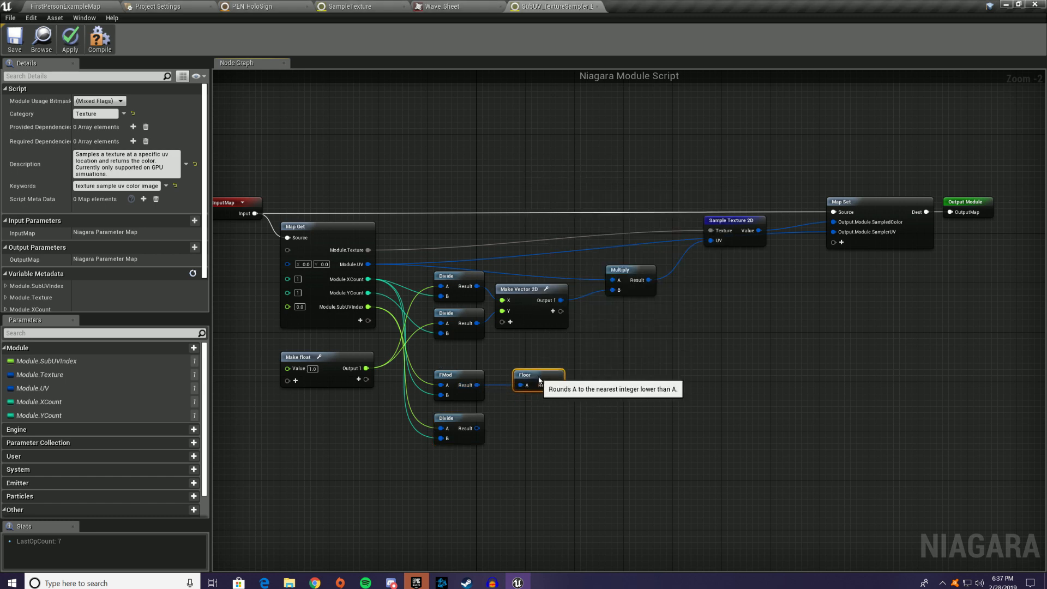
key("ctrl+v")
left_click_drag(558, 425, 534, 429)
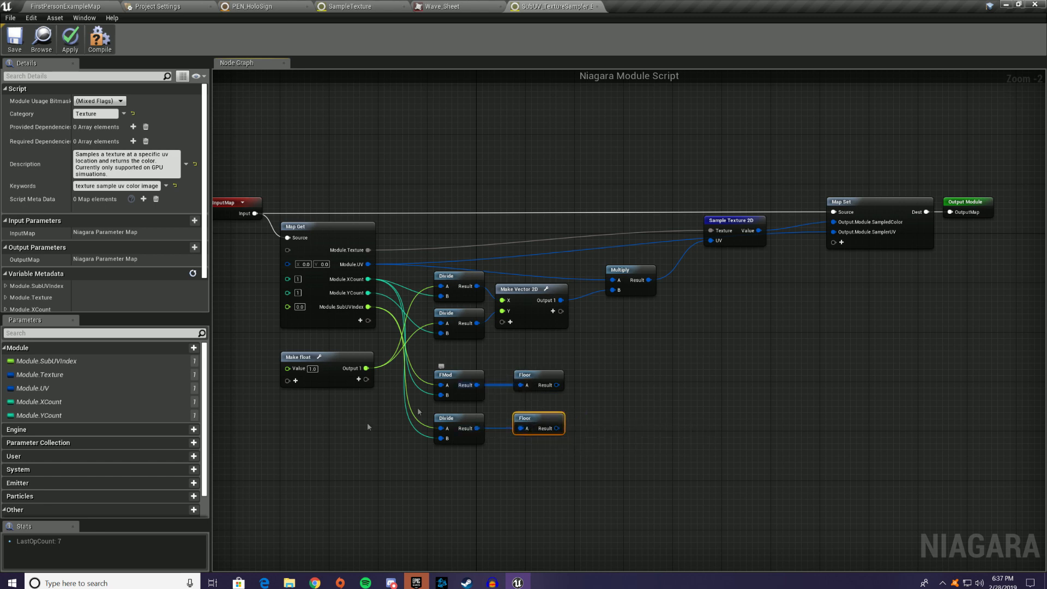
Paste a copy of the Make Vector 2D node and connect the FMod branch's Floor to X and the Divide branch's Floor to Y
right_click(623, 383)
left_click(610, 373)
left_click(543, 307)
key("ctrl+c")
key("ctrl+v")
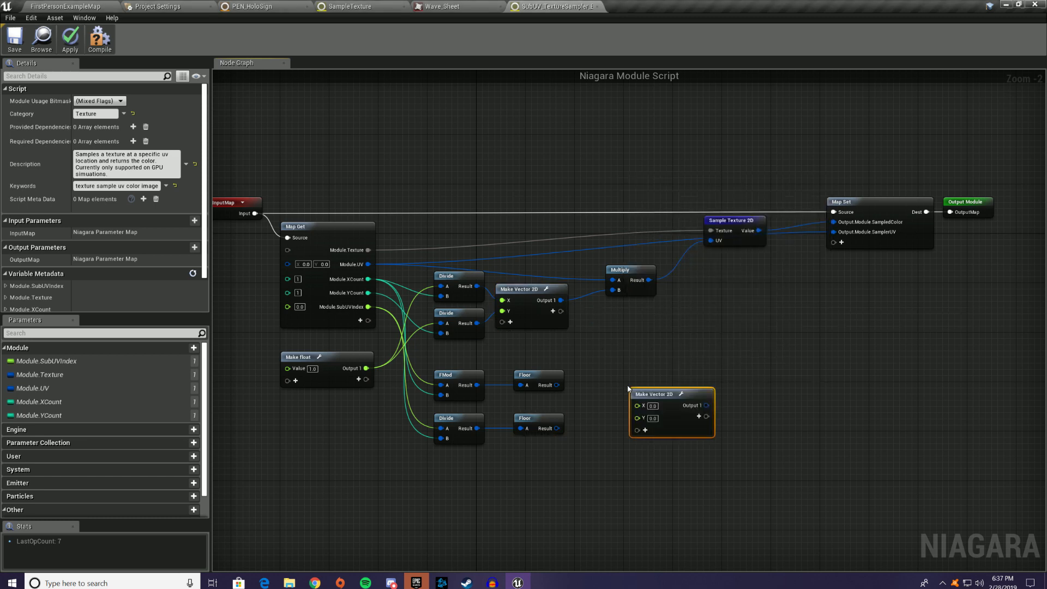
left_click_drag(640, 390, 588, 393)
left_click_drag(557, 428, 632, 400)
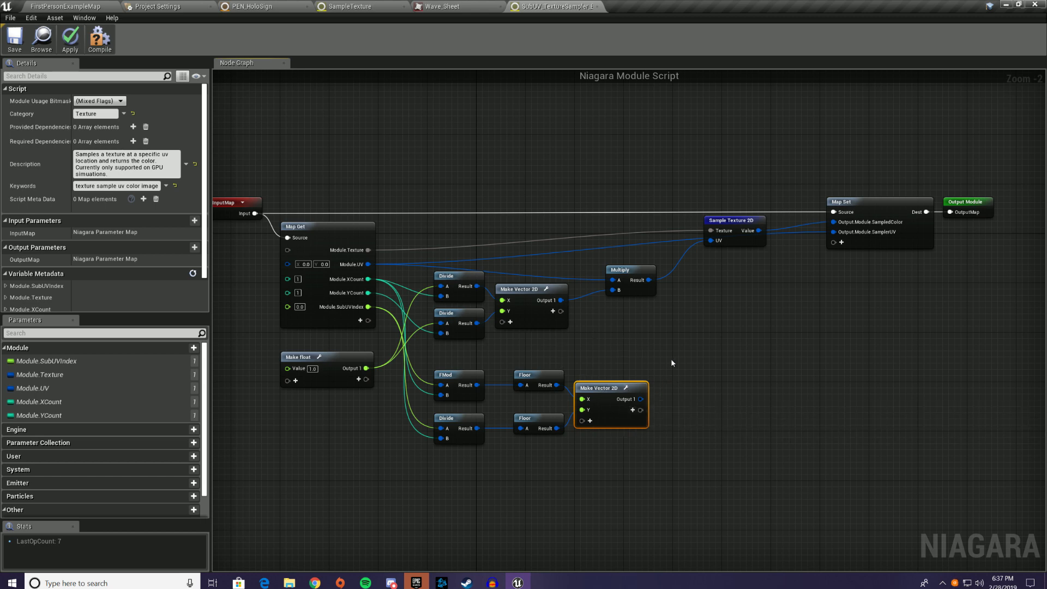
Add a Multiply node with the original Make Vector 2D output connected to A and the new Make Vector 2D output to B
key("m")
left_click(708, 342)
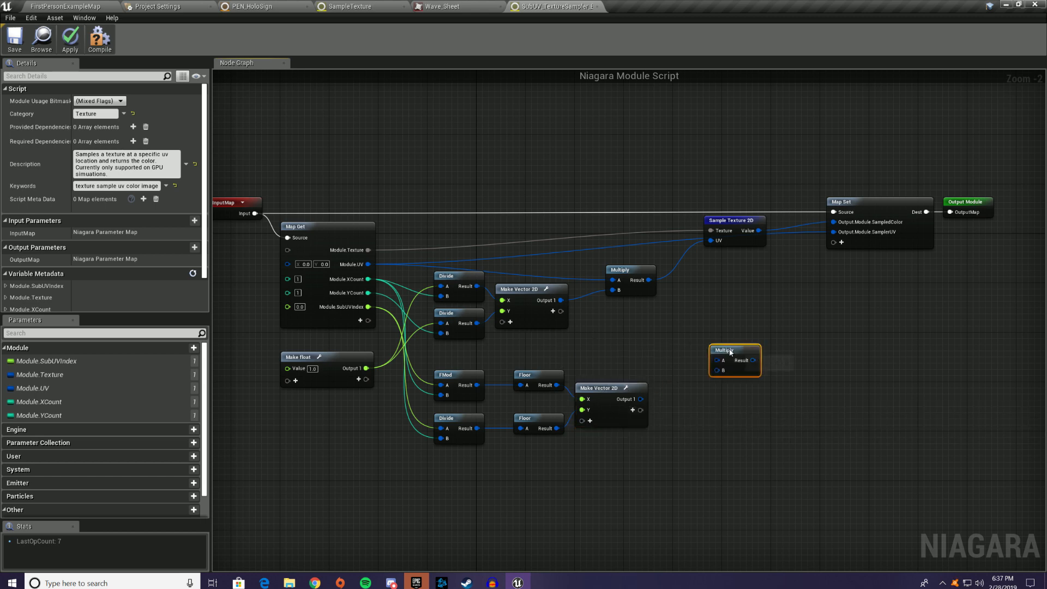
left_click_drag(730, 351, 706, 352)
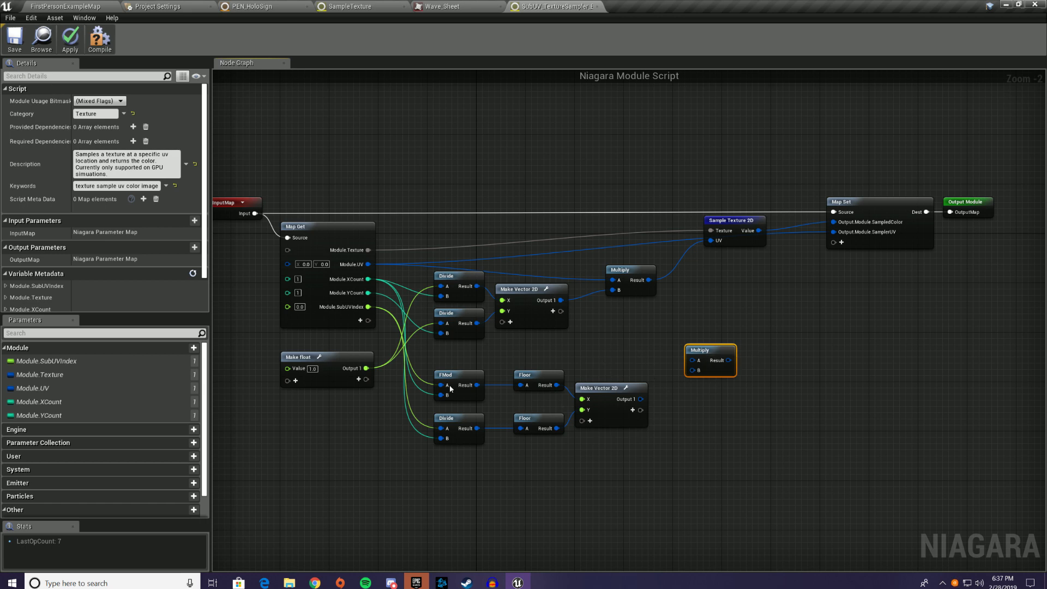
left_click_drag(561, 300, 692, 360)
left_click_drag(640, 399, 697, 375)
Create an Add node with the upper Multiply result connected to A and the lower Multiply result to B
key("a")
left_click(755, 292)
left_click_drag(649, 280, 756, 301)
left_click_drag(729, 360, 760, 314)
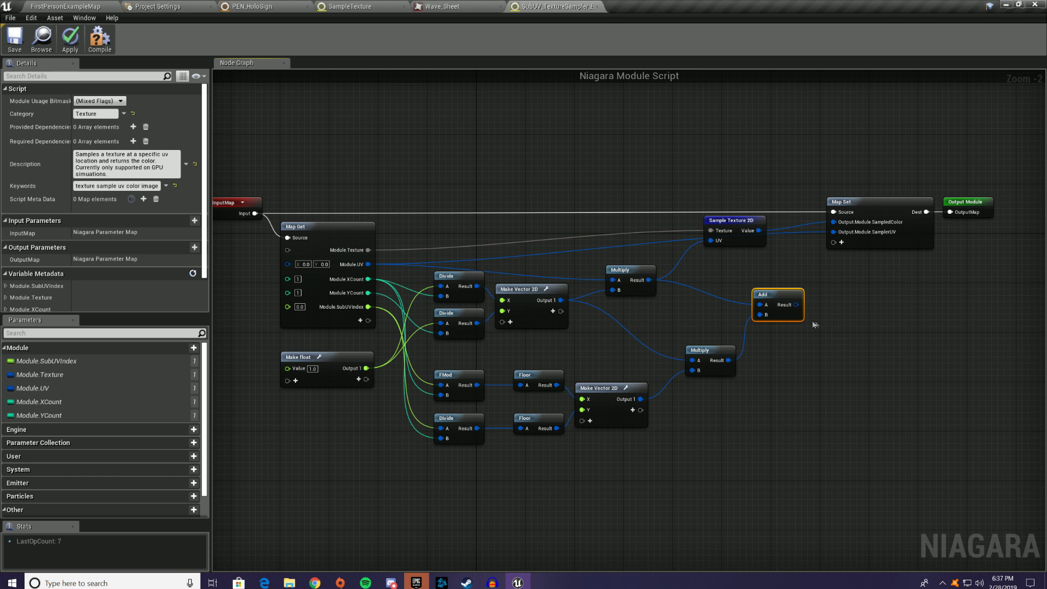
Connect the Add result to Sample Texture 2D's UV and the Map Set's Output.Module.SamplerUV, moving the sampling and output nodes clear of Add
left_click_drag(795, 305, 711, 240)
left_click_drag(686, 159, 943, 247)
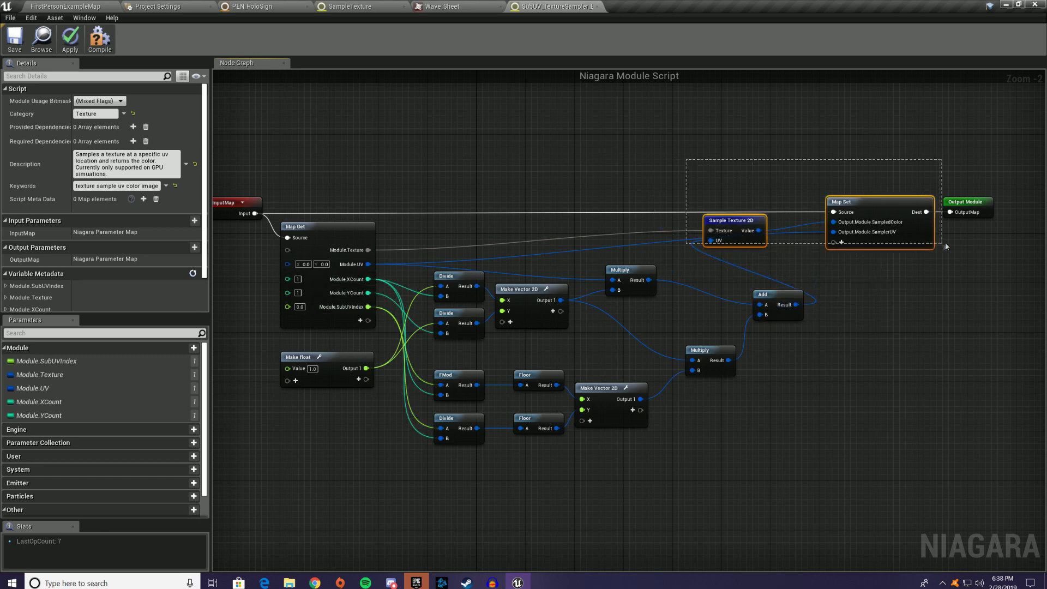
left_click_drag(827, 225, 602, 225)
key("Home")
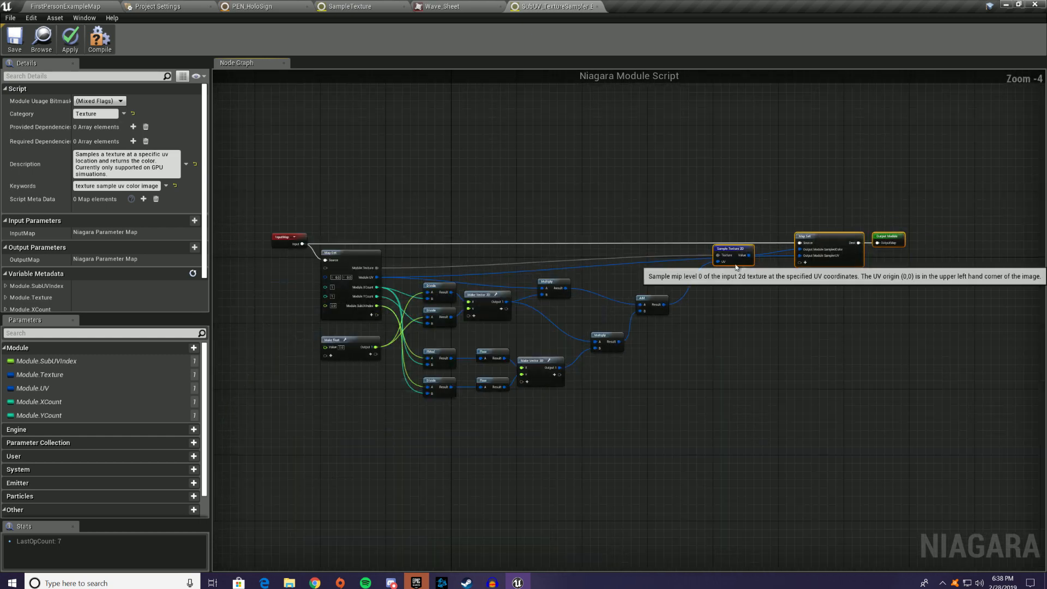
left_click_drag(690, 305, 827, 259)
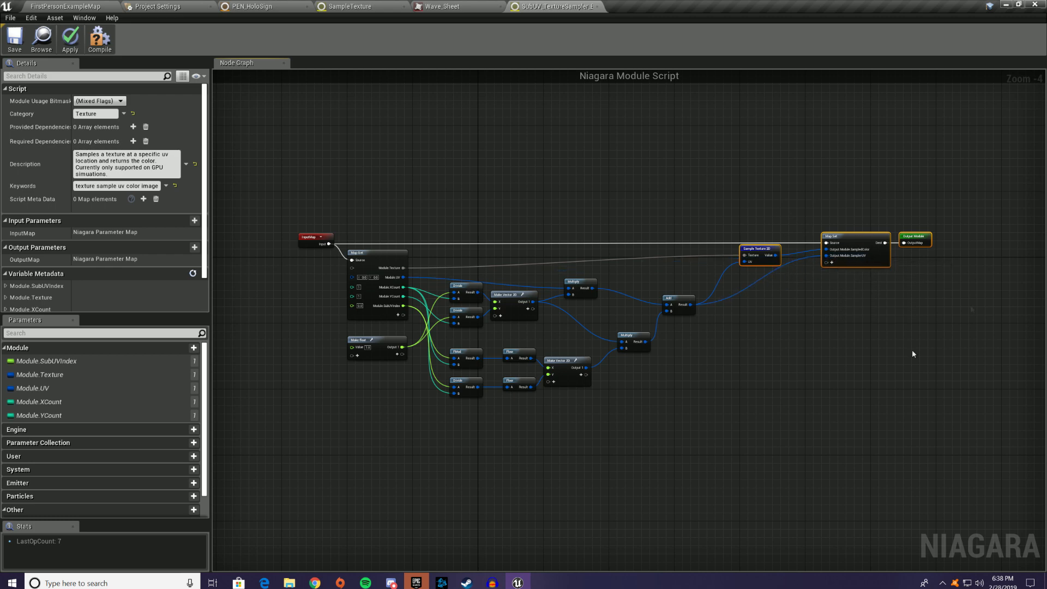
Move the Sample Texture 2D, Map Set and Output Module nodes slightly closer to the Add node in the graph
left_click_drag(725, 188, 932, 299)
left_click_drag(844, 249, 831, 249)
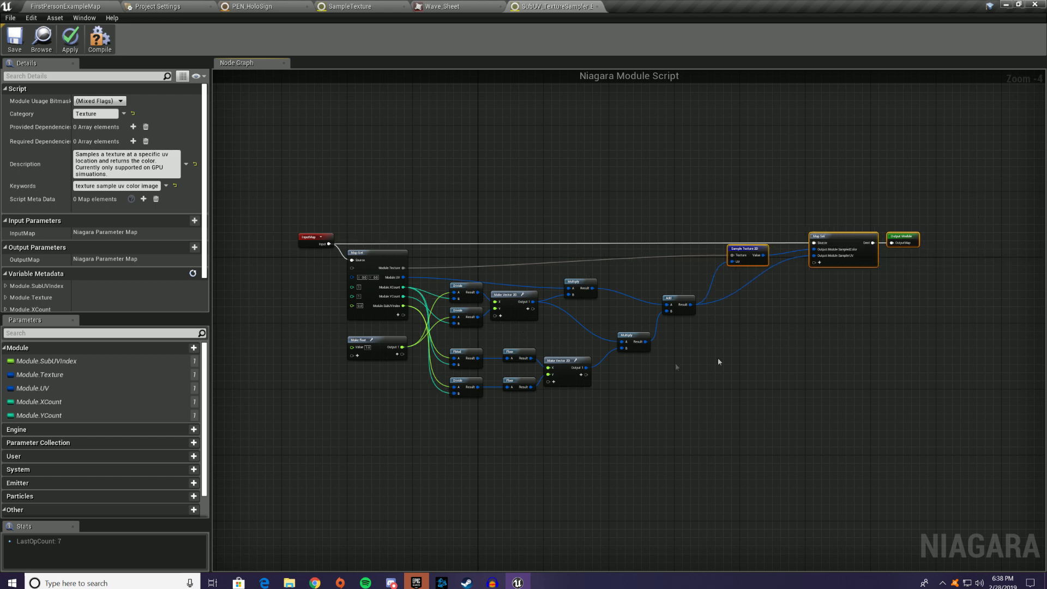
left_click_drag(441, 336, 589, 391)
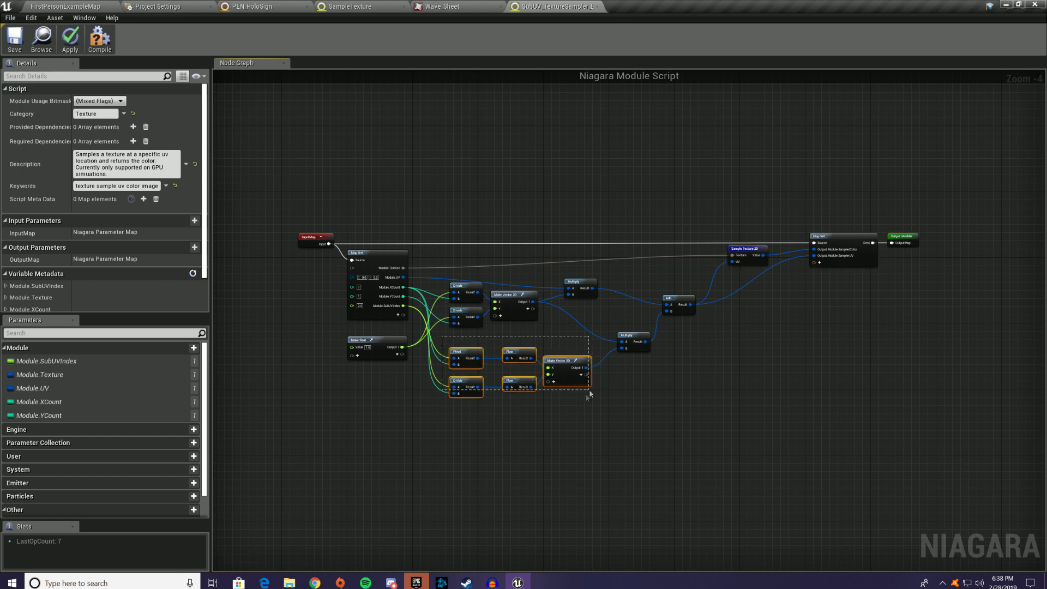
left_click(678, 408)
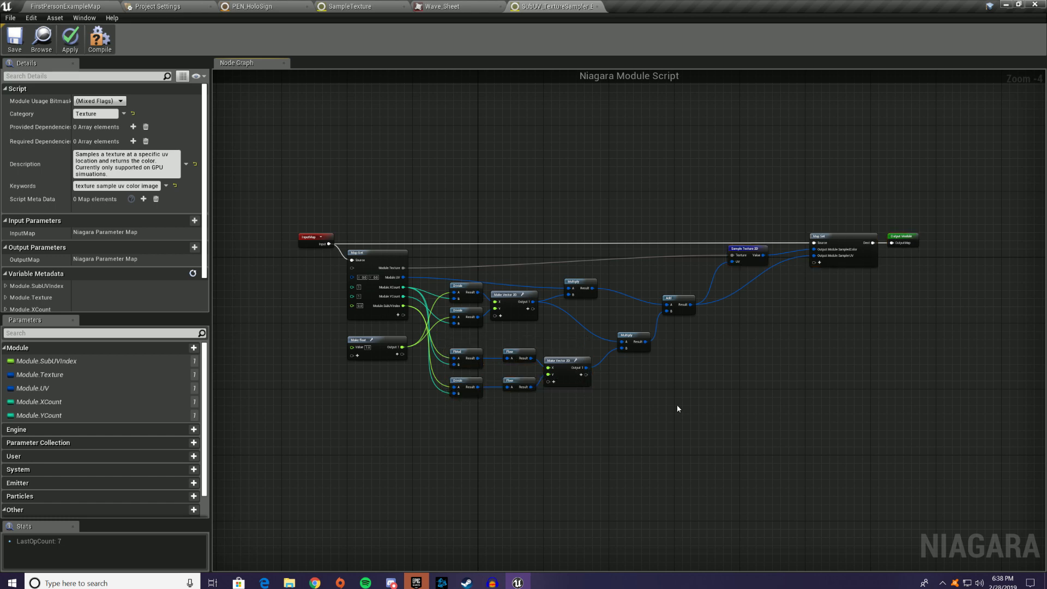
Save the Sub UV texture sampler module script and switch to the PEN_HoloSign emitter
left_click(20, 42)
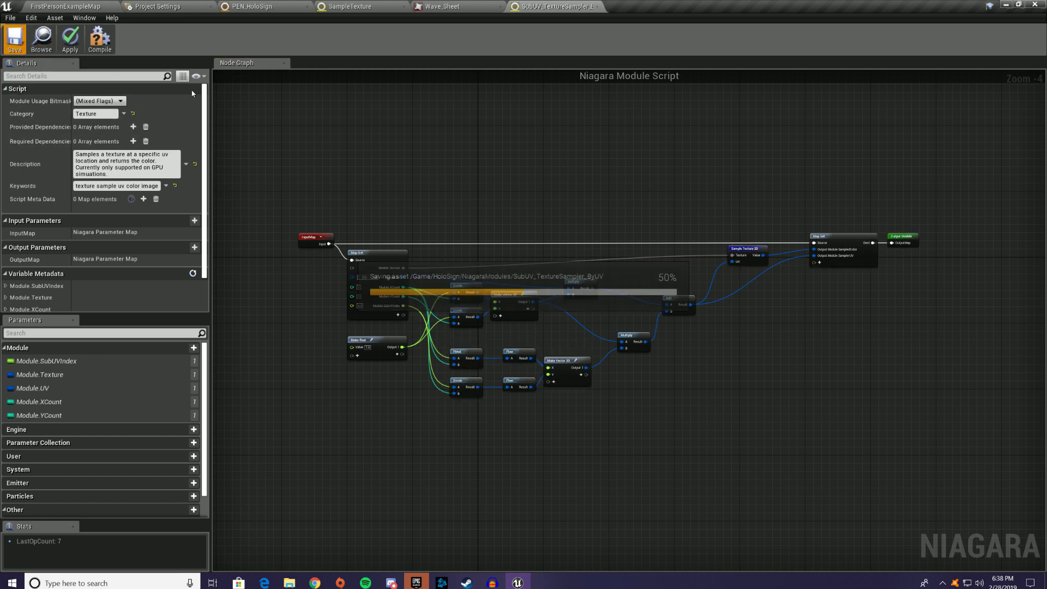
left_click(256, 7)
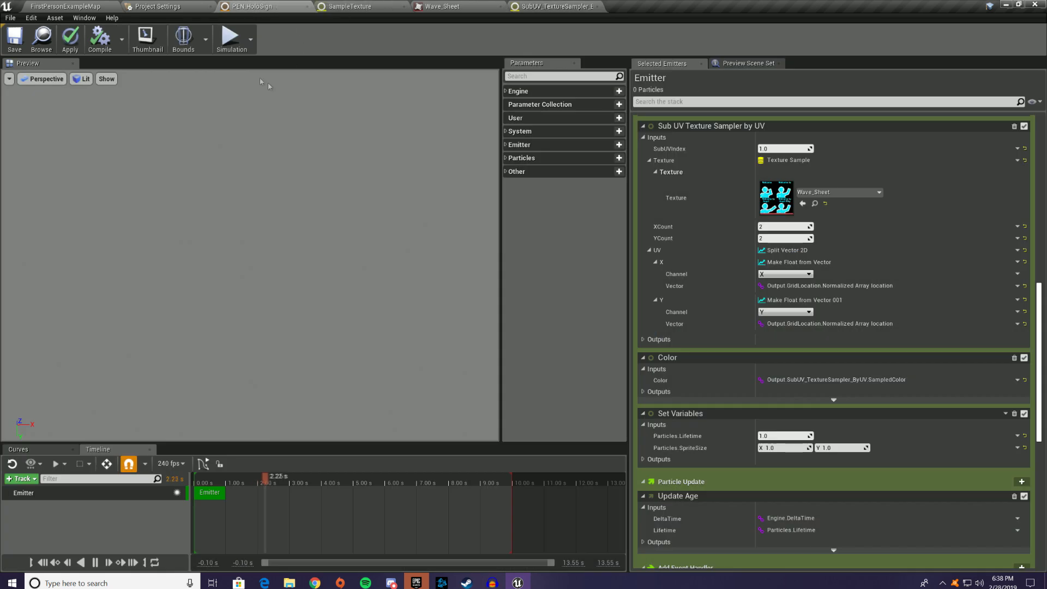
Try the SubUVIndex values 0, 1, 2 and 3 in turn on the Sub UV Texture Sampler by UV module
left_click(769, 148)
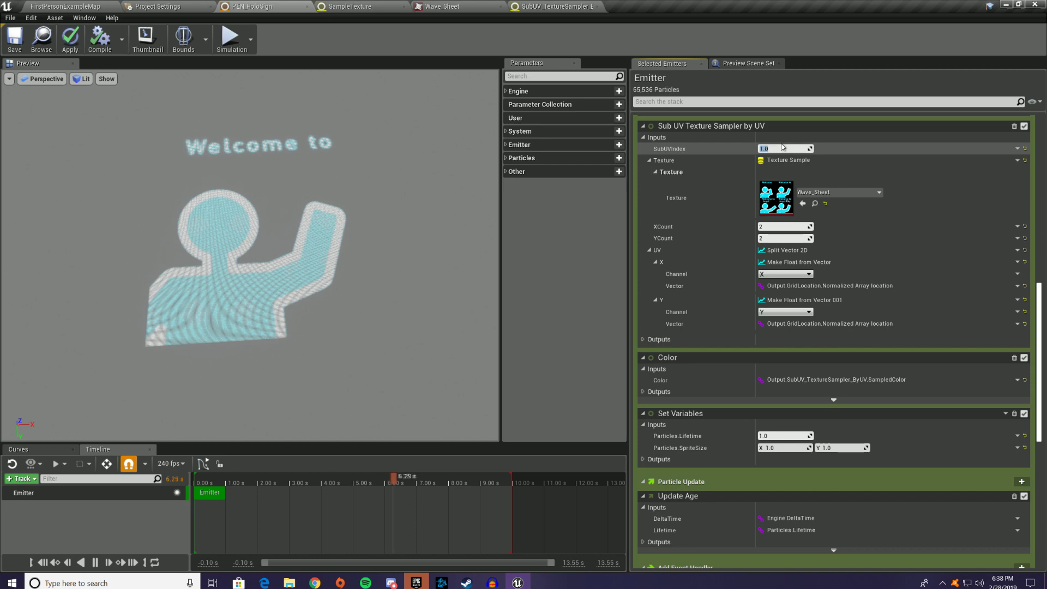
key("Return")
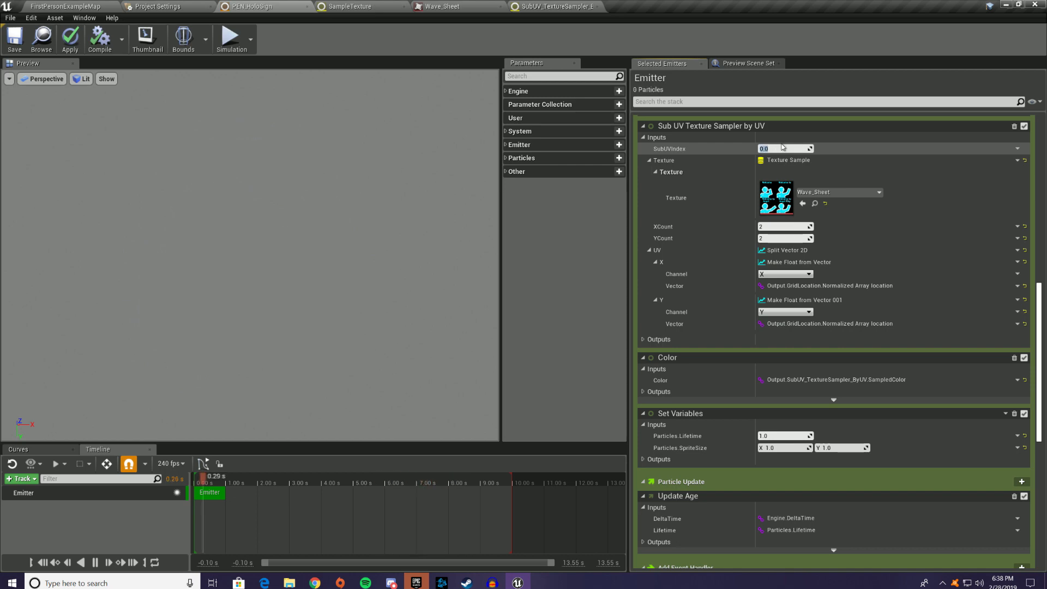
type("1")
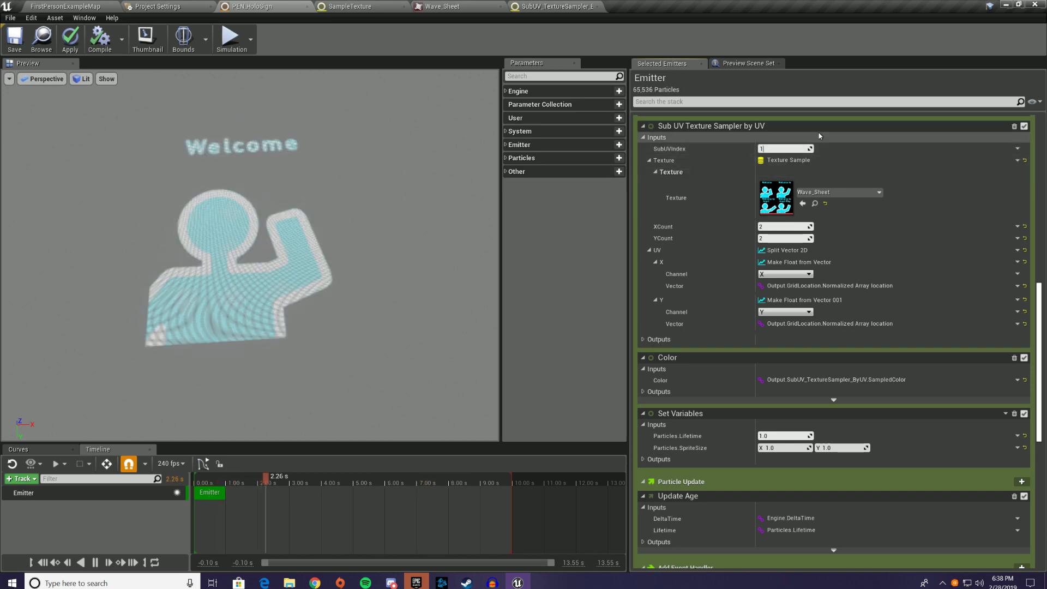
key("Return")
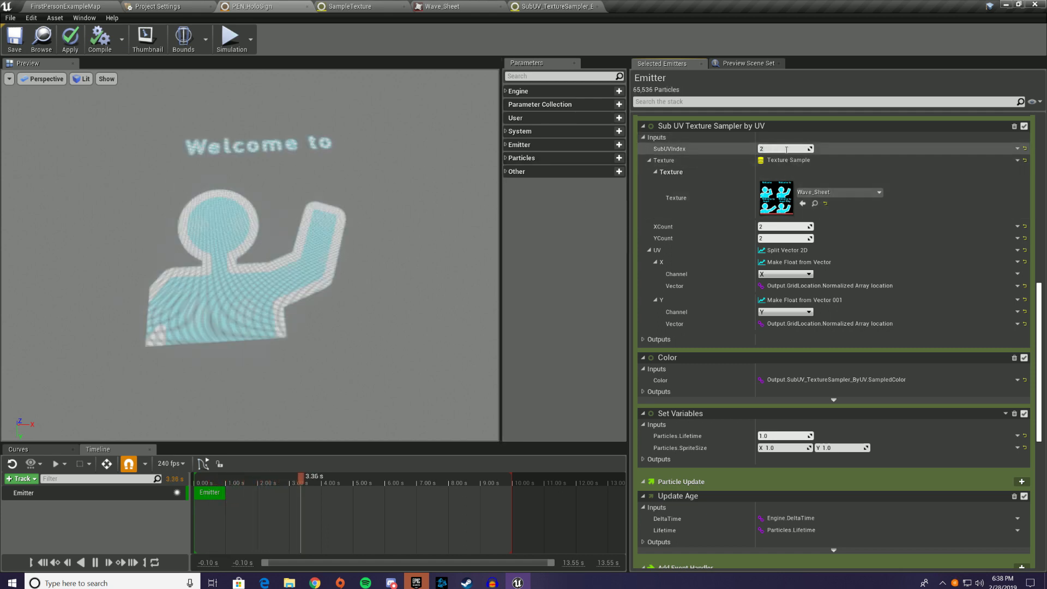
key("Return")
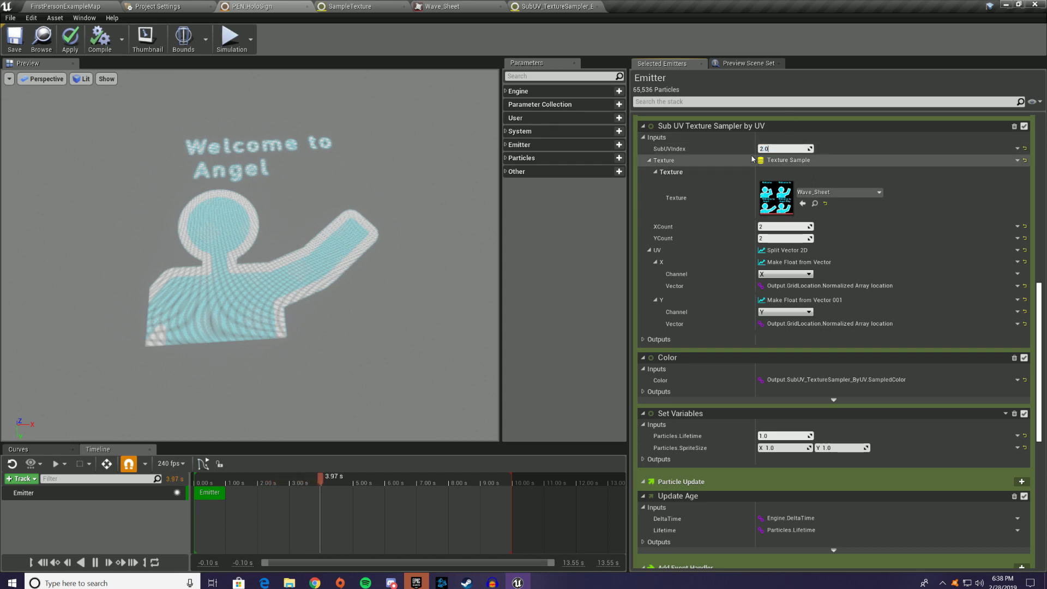
key("Return")
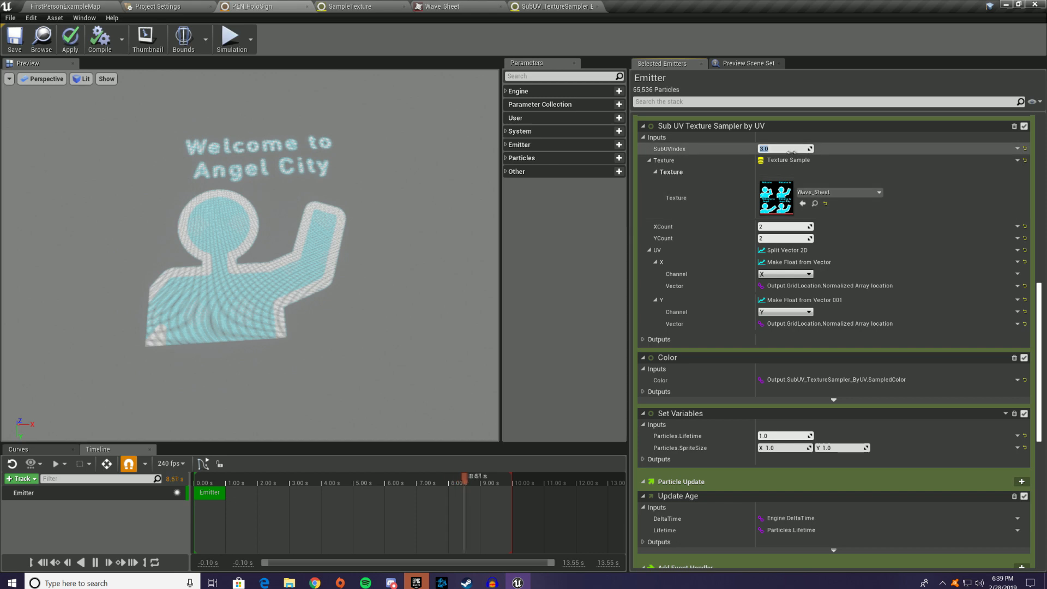
key("Return")
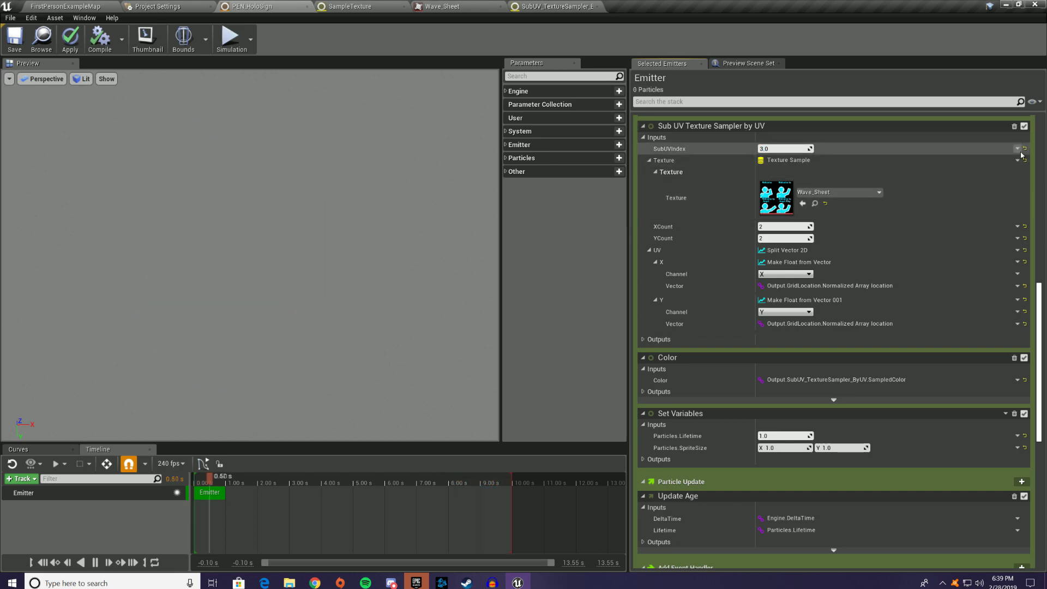
Link the SubUVIndex input of the Sub UV Texture Sampler by UV module to Emitter.Age
left_click(1016, 148)
type("e")
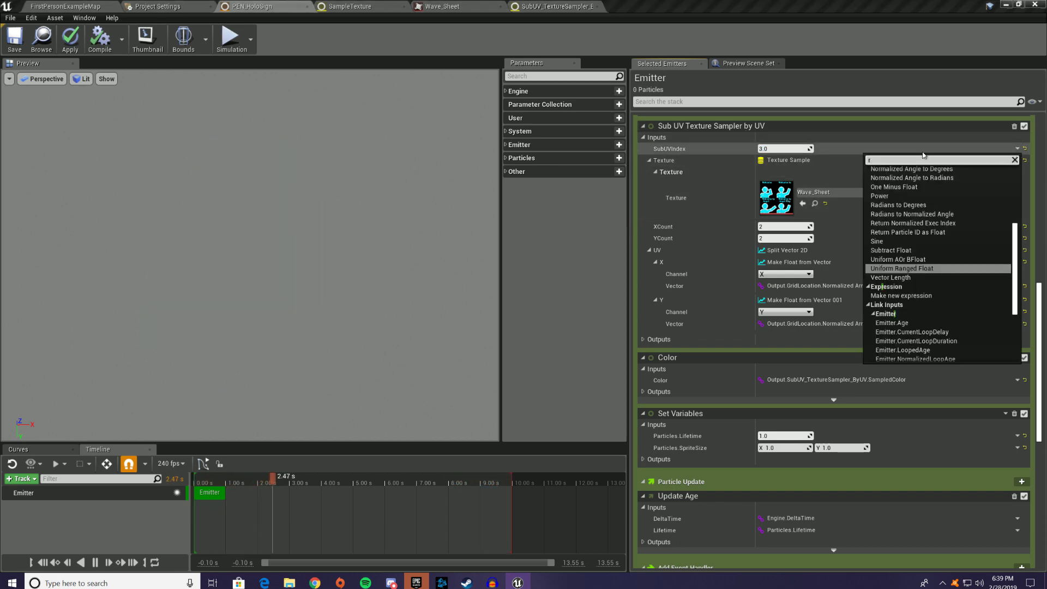
type("mitt")
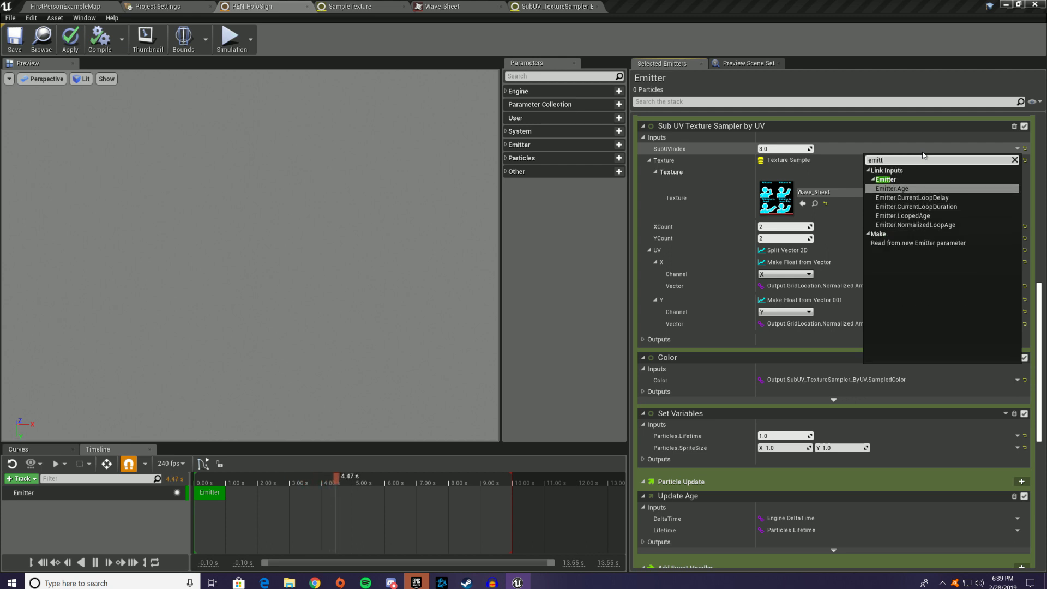
left_click(894, 188)
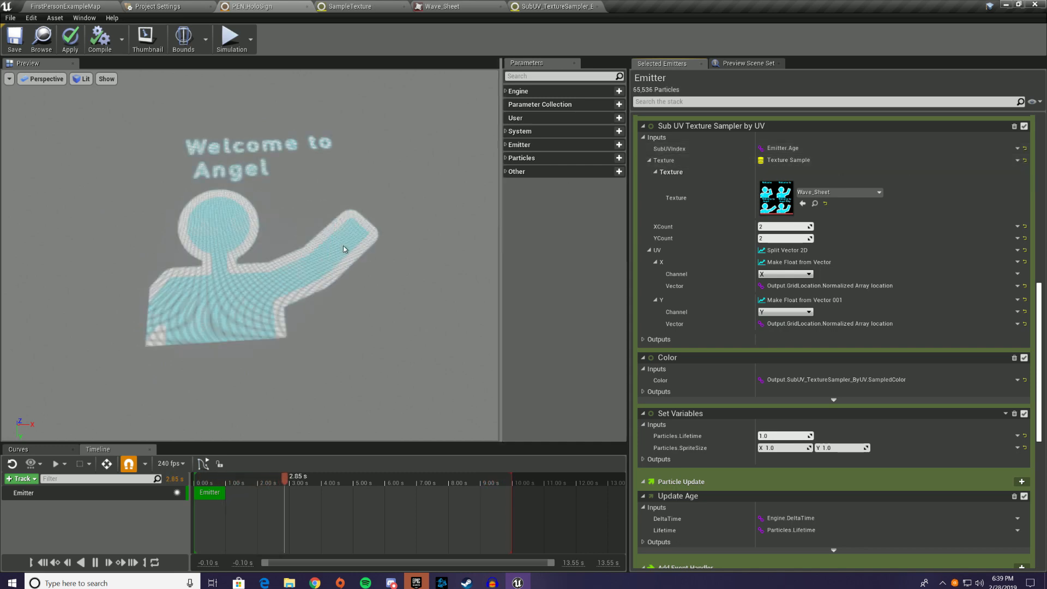
Add a Particle Color Params module to the Particle Update group of the emitter
scroll(836, 238, "up", 5)
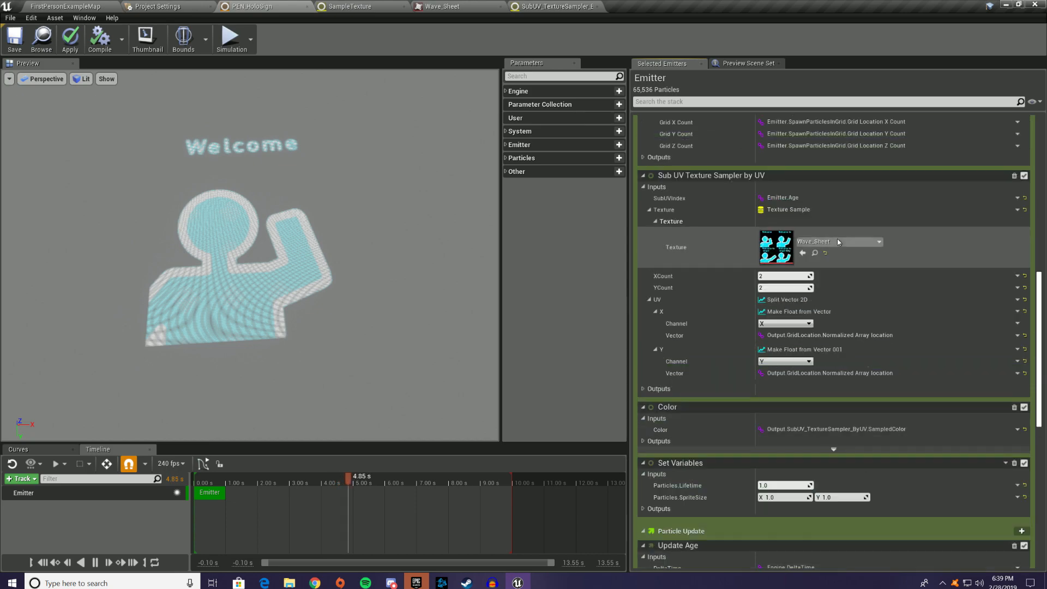
scroll(870, 222, "up", 4)
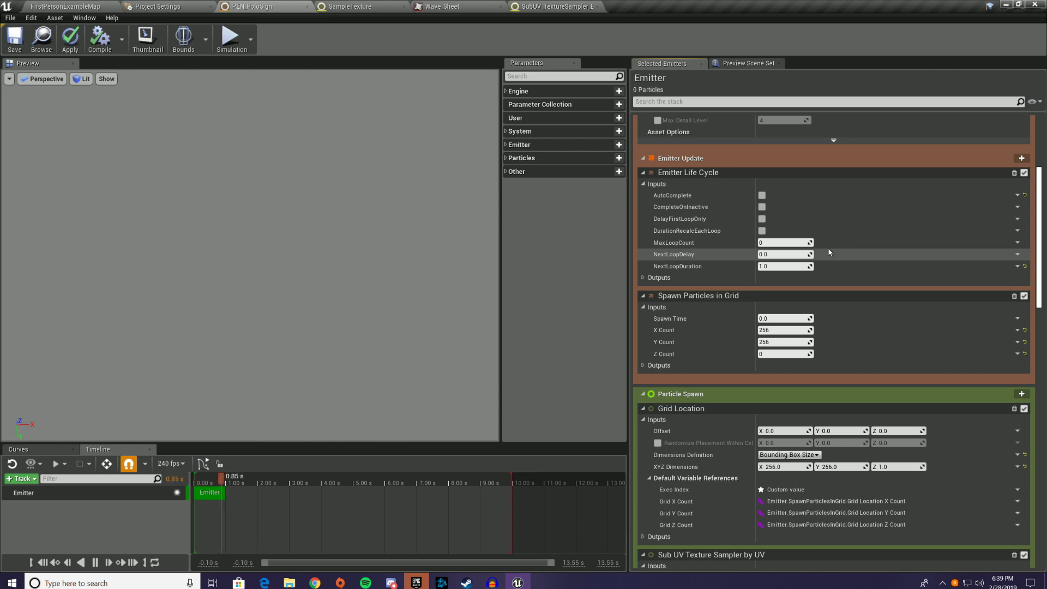
scroll(792, 267, "down", 3)
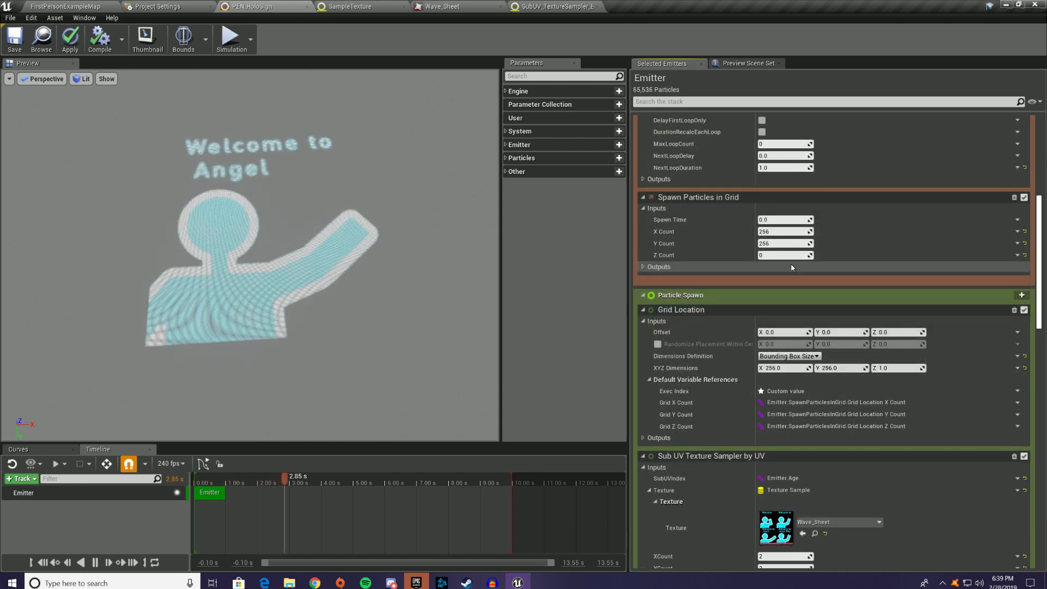
scroll(792, 267, "down", 2)
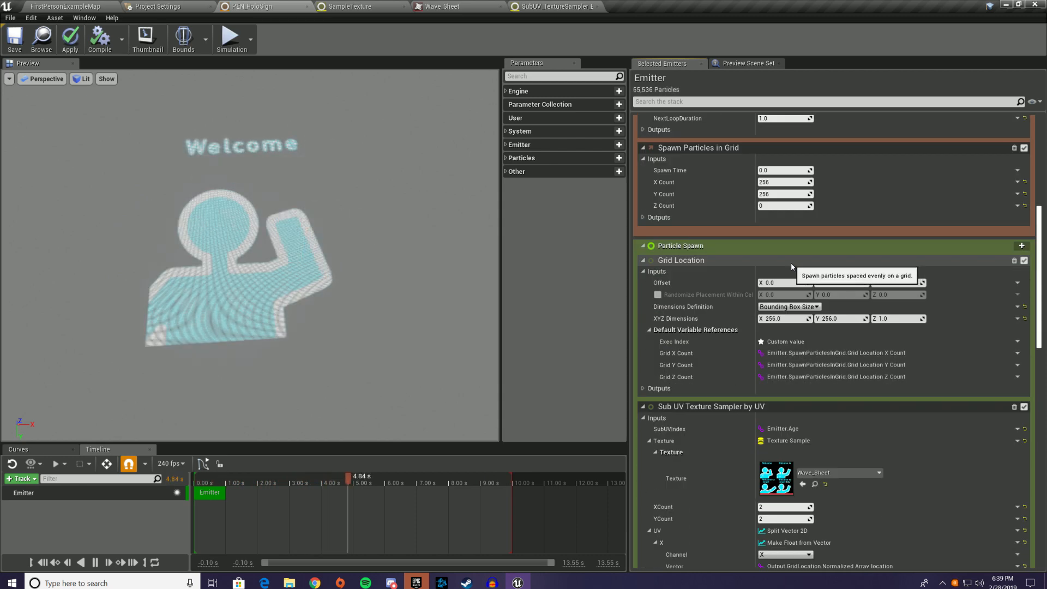
scroll(788, 268, "down", 1)
scroll(782, 270, "down", 10)
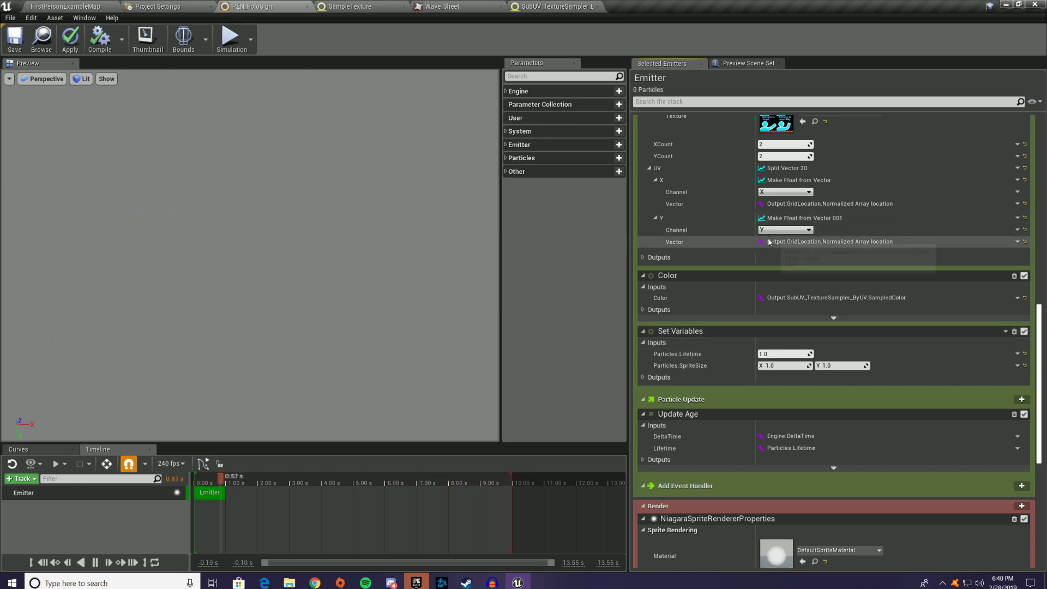
scroll(819, 296, "down", 3)
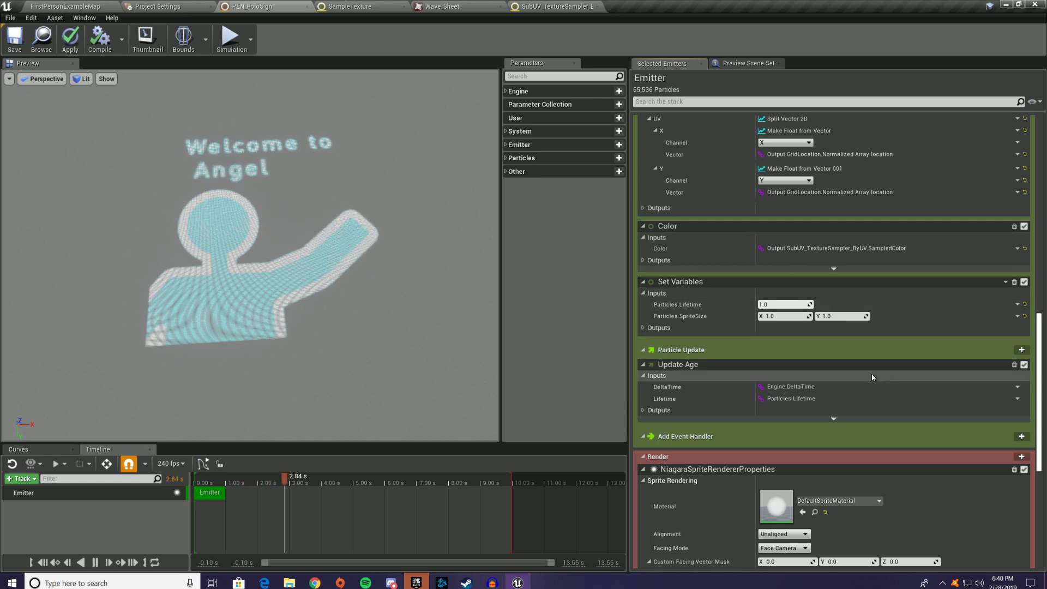
left_click(1021, 349)
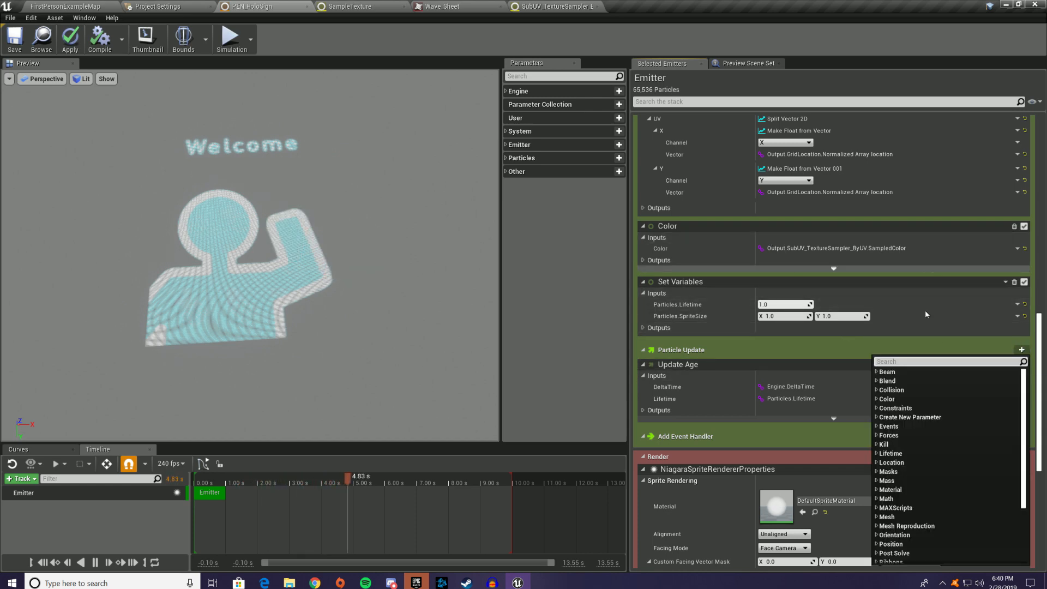
type("color")
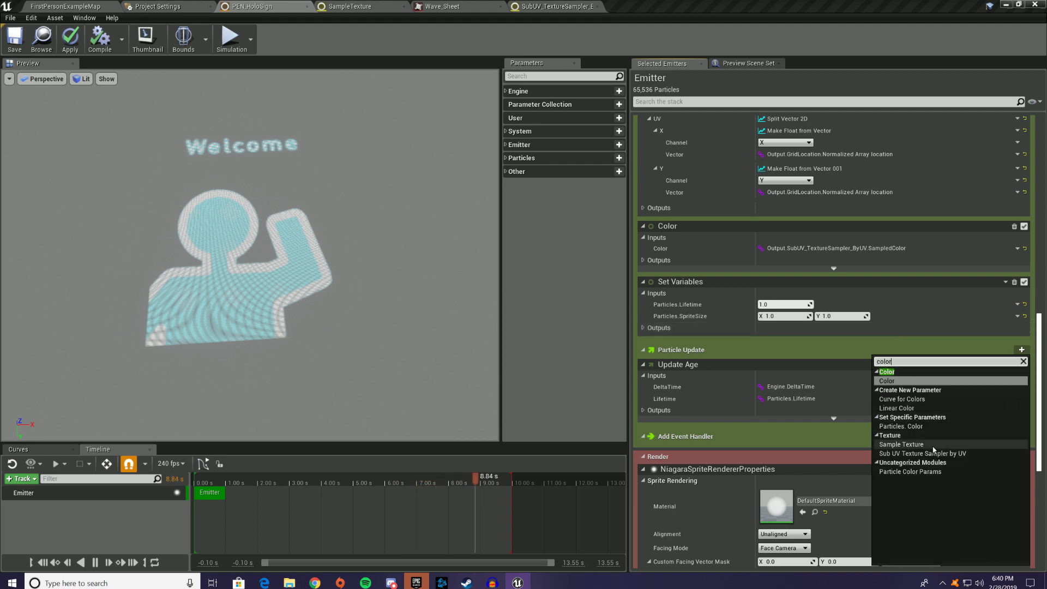
left_click(910, 471)
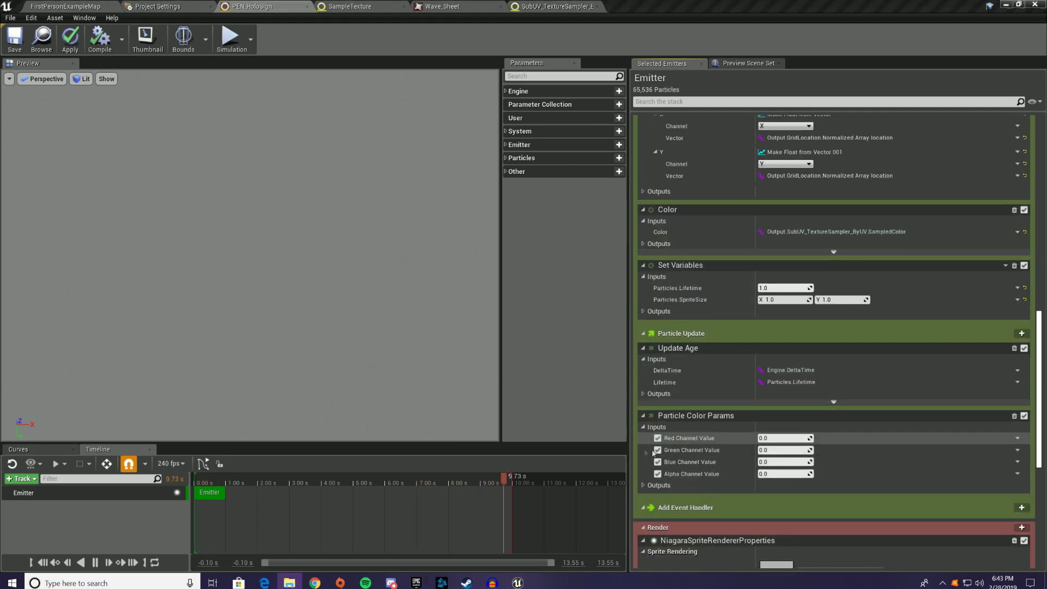
Disable the red, green and blue channel values in the Particle Color Params module
left_click(658, 437)
left_click(657, 450)
left_click(658, 462)
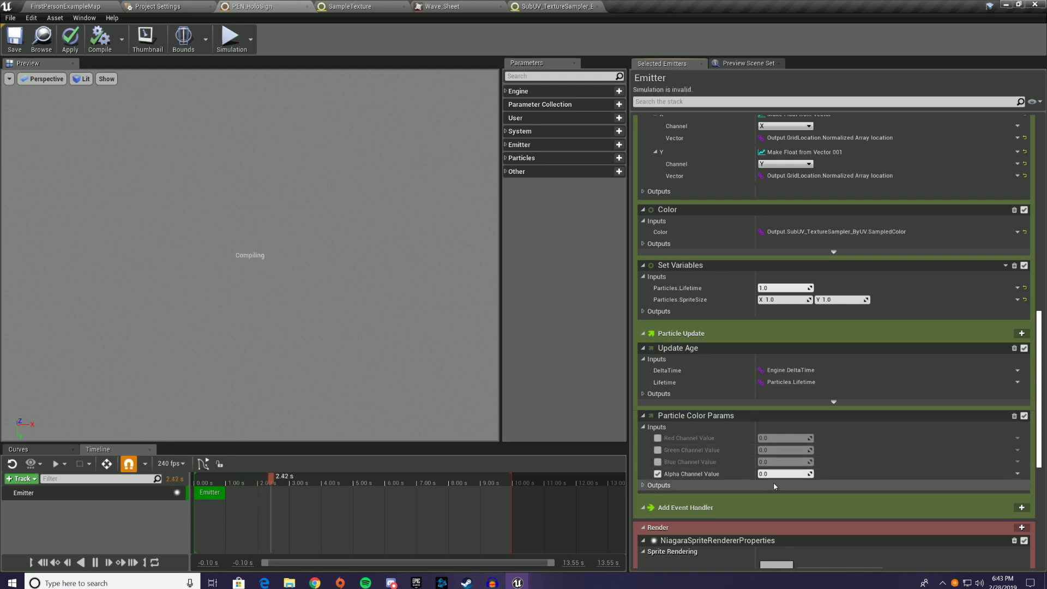
Assign a Multiply Float dynamic input to the Alpha Channel Value of Particle Color Params
left_click(1017, 474)
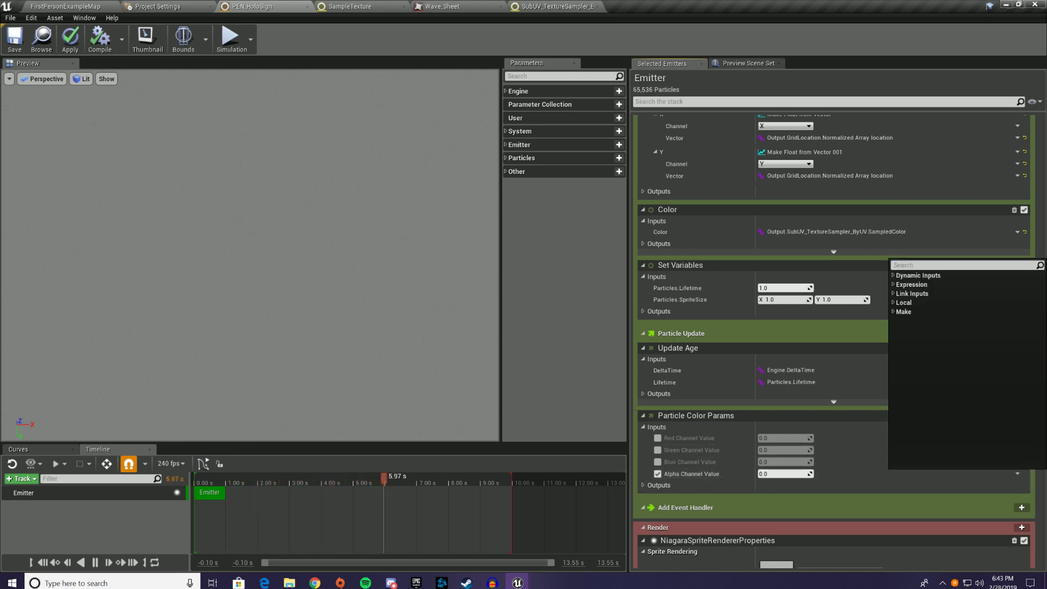
type("mutl")
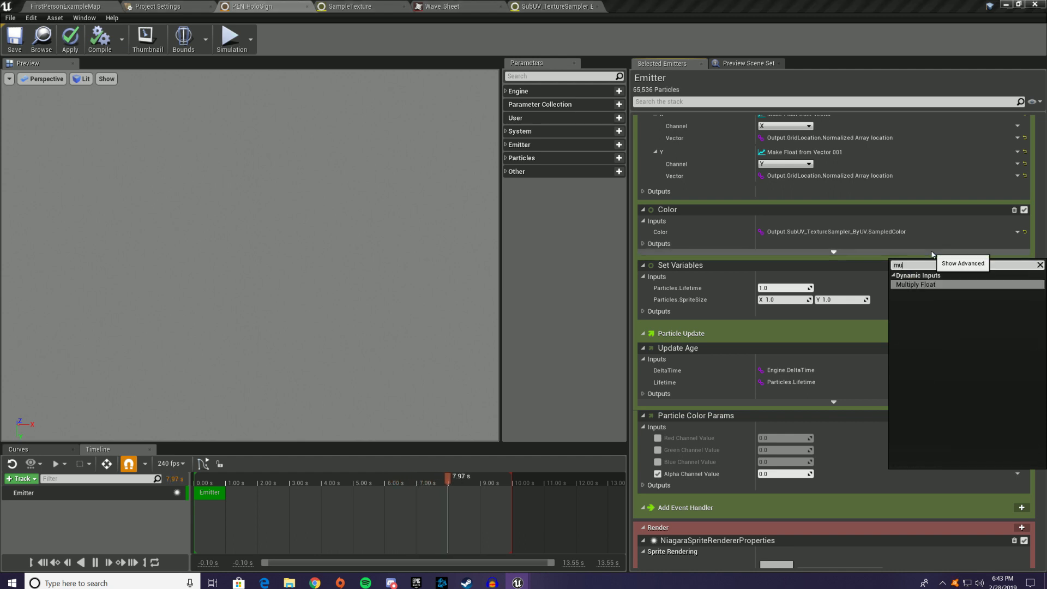
key("BackSpace")
key("BackSpace")
key("Return")
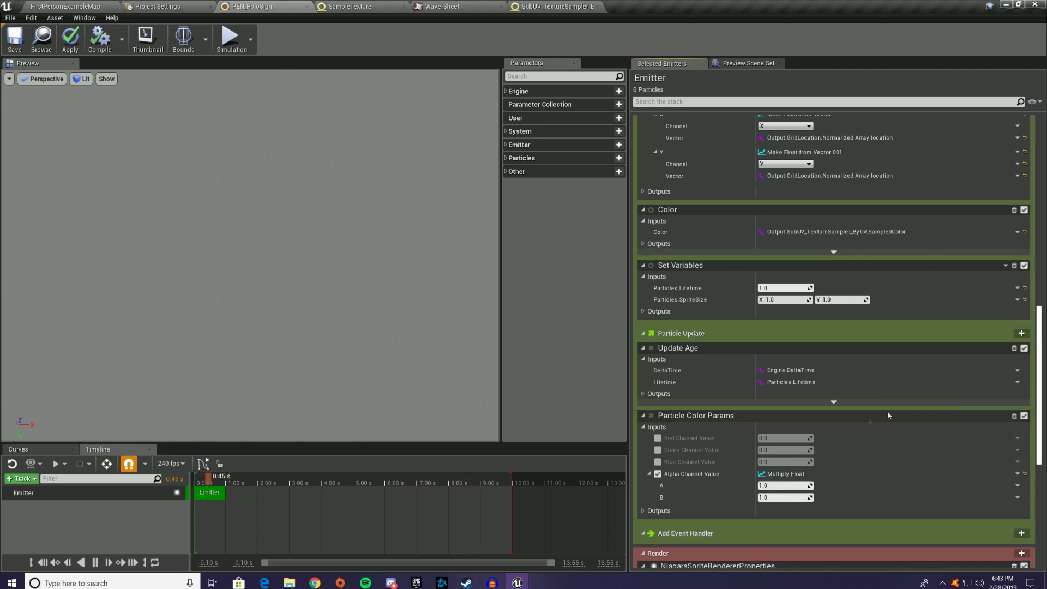
Drive input A of the alpha's Multiply Float with Make Float from Linear Color, using channel W
left_click(1018, 474)
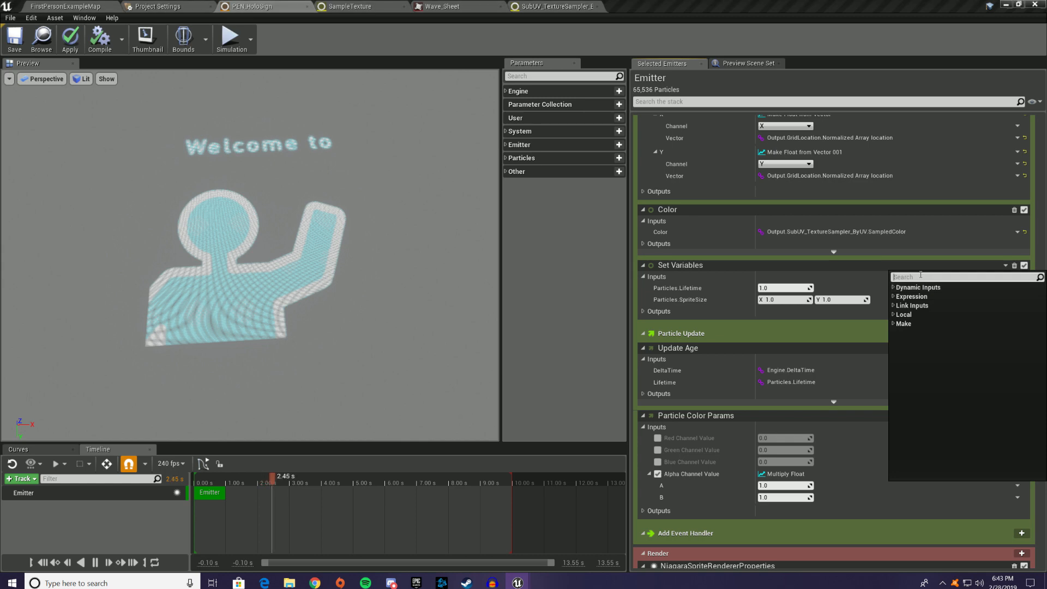
type("float from")
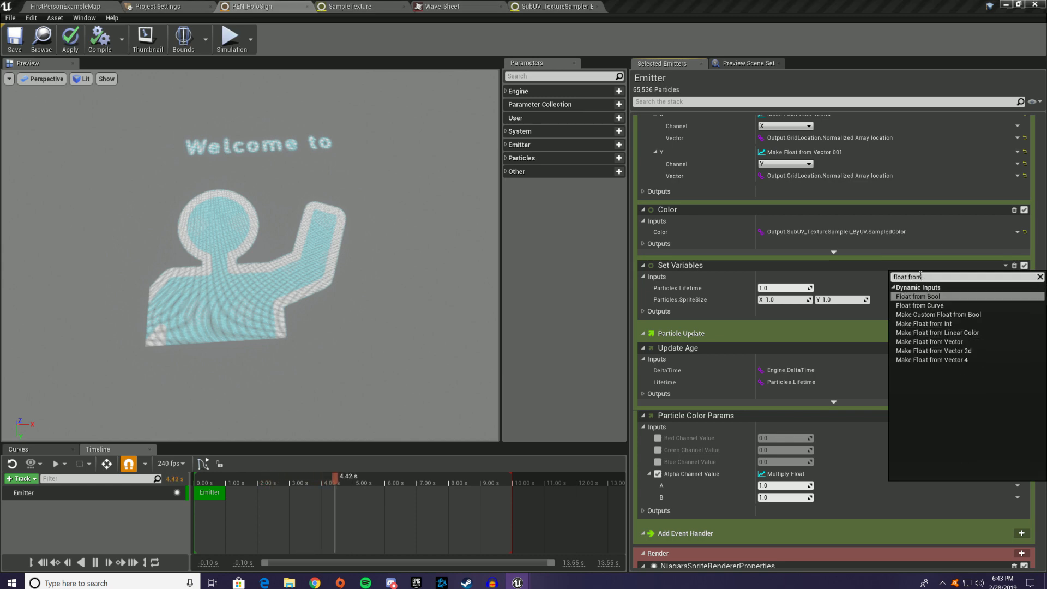
key("Down")
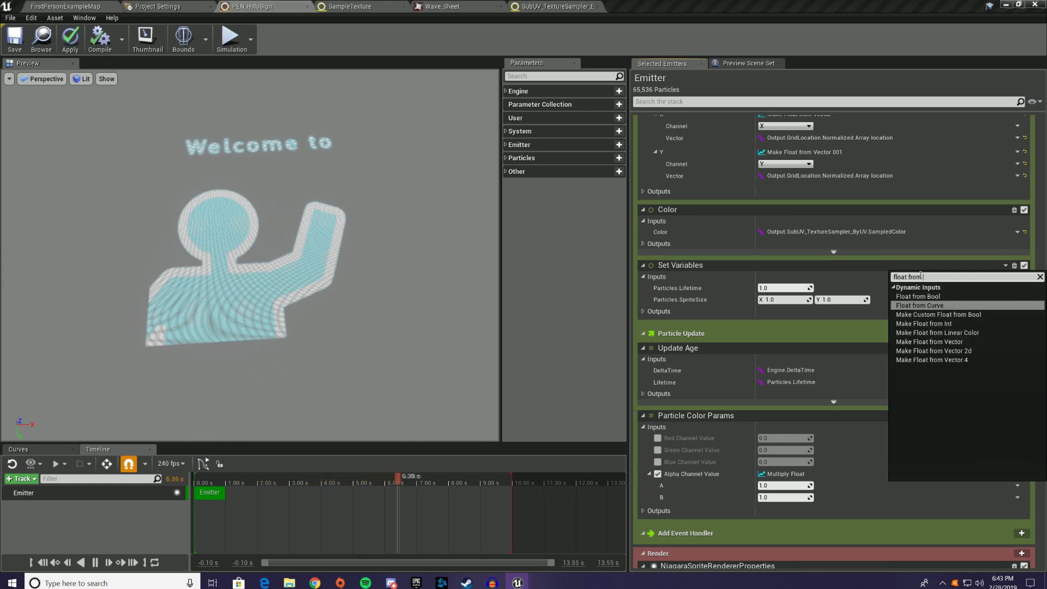
key("Down")
key("Down")
key("Return")
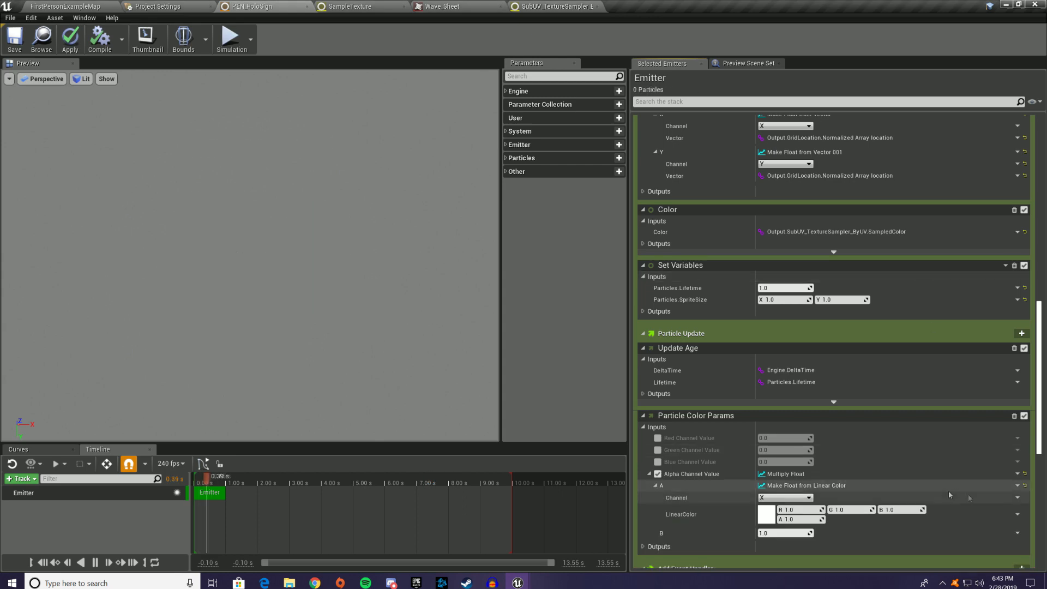
left_click(785, 497)
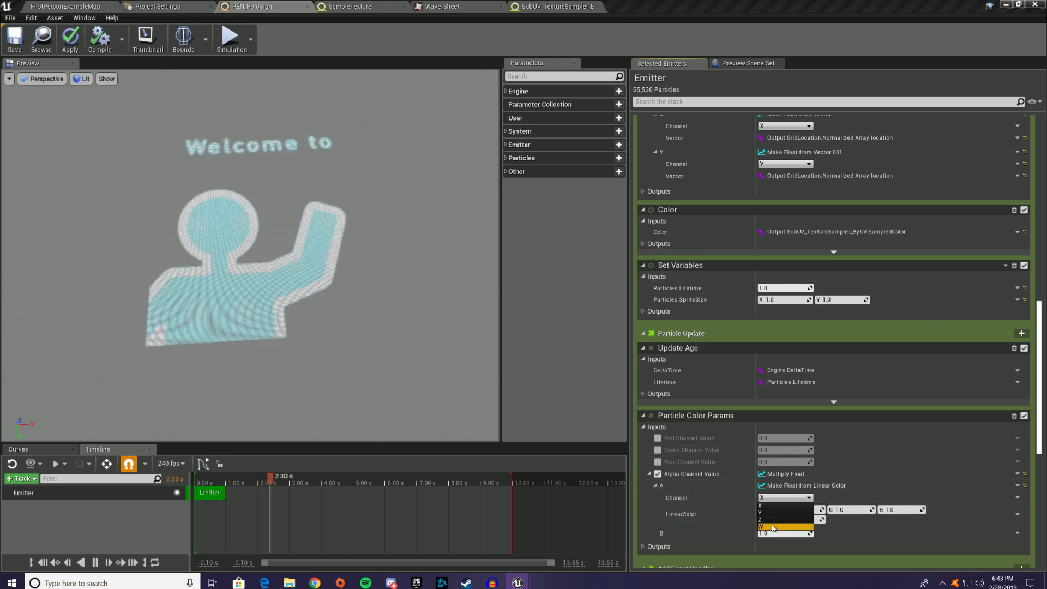
left_click(772, 527)
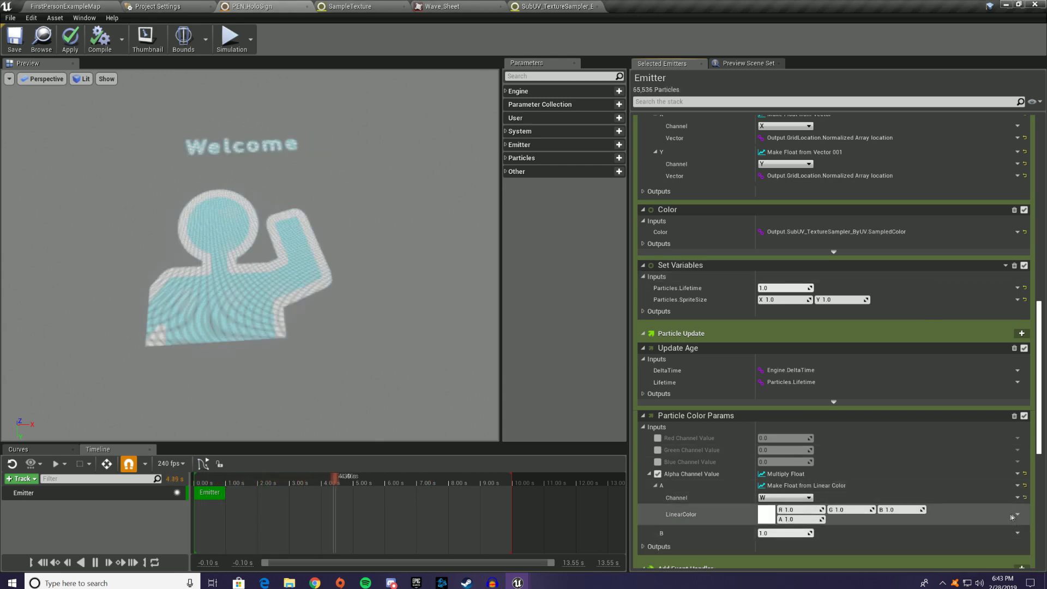
Link the LinearColor input of the alpha's Make Float from Linear Color to Particles.Initial.Color
left_click(1017, 299)
type("parti")
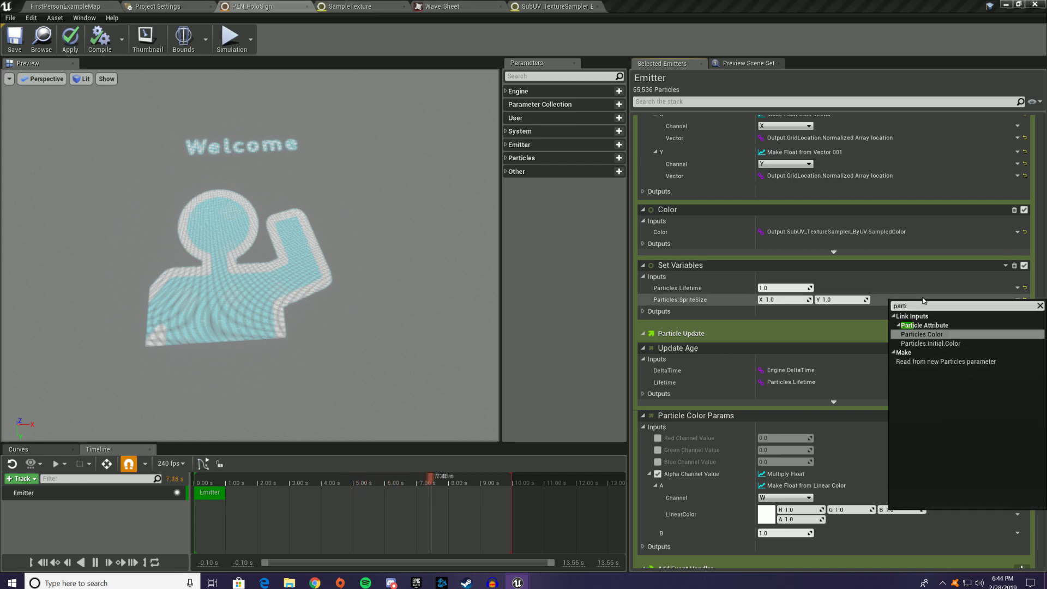
key("Down")
key("Return")
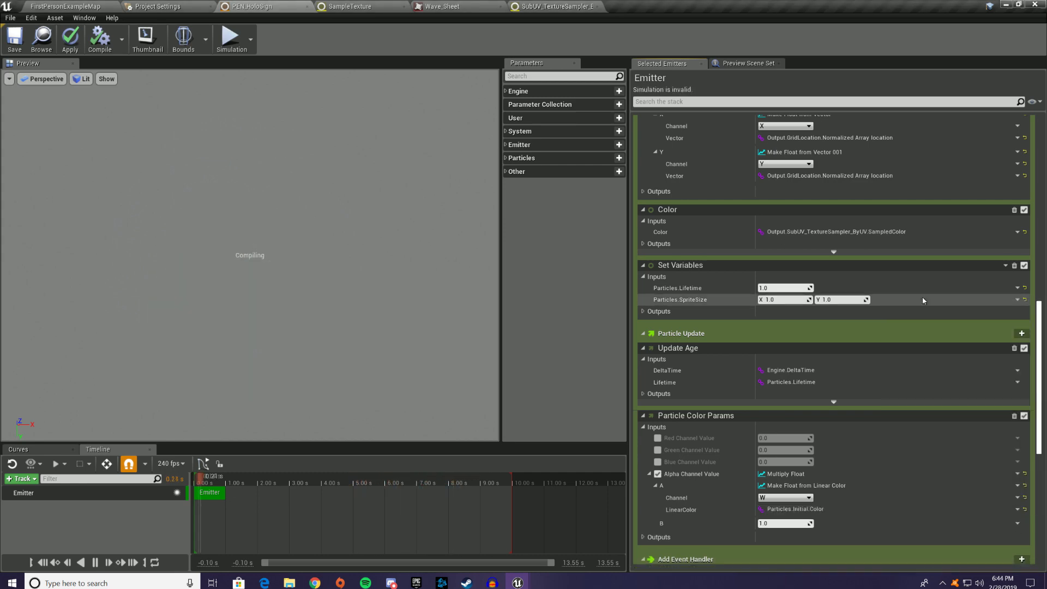
Assign a Float from Curve dynamic input to input B of the alpha's Multiply Float and fit its curve in view
scroll(844, 431, "down", 2)
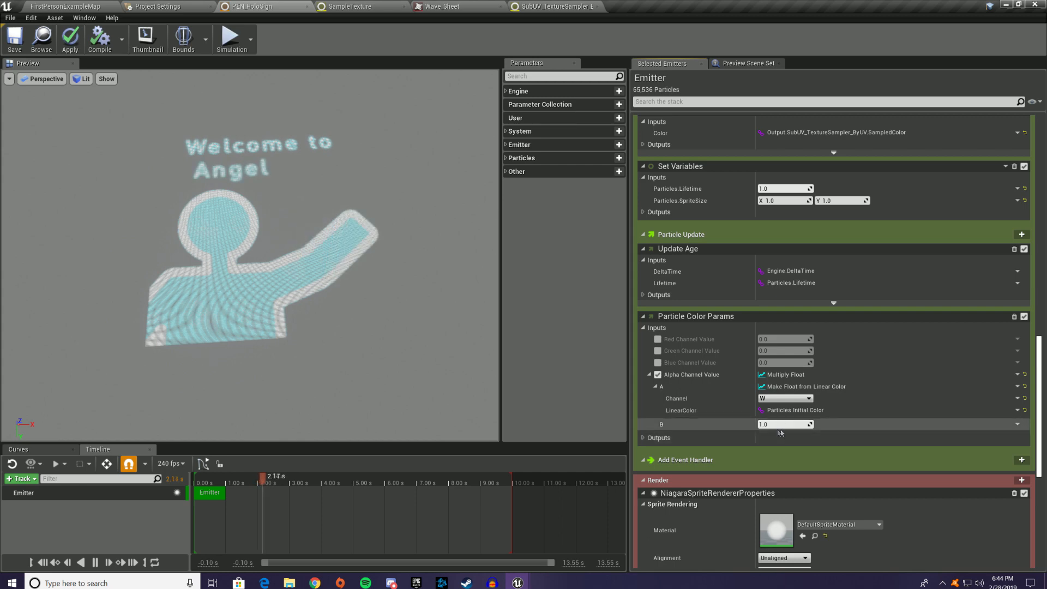
left_click(1017, 425)
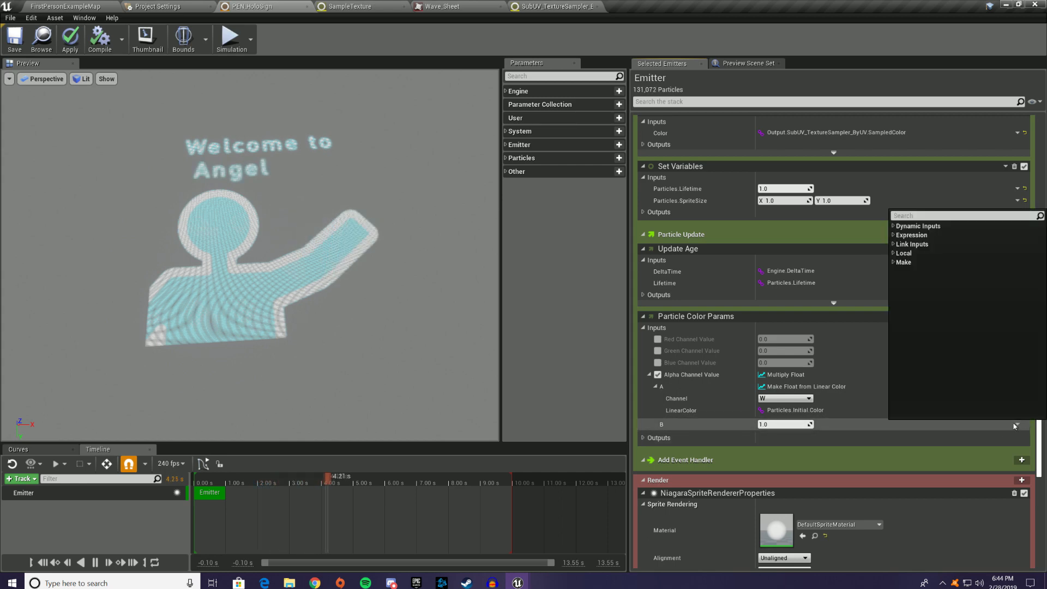
type("f")
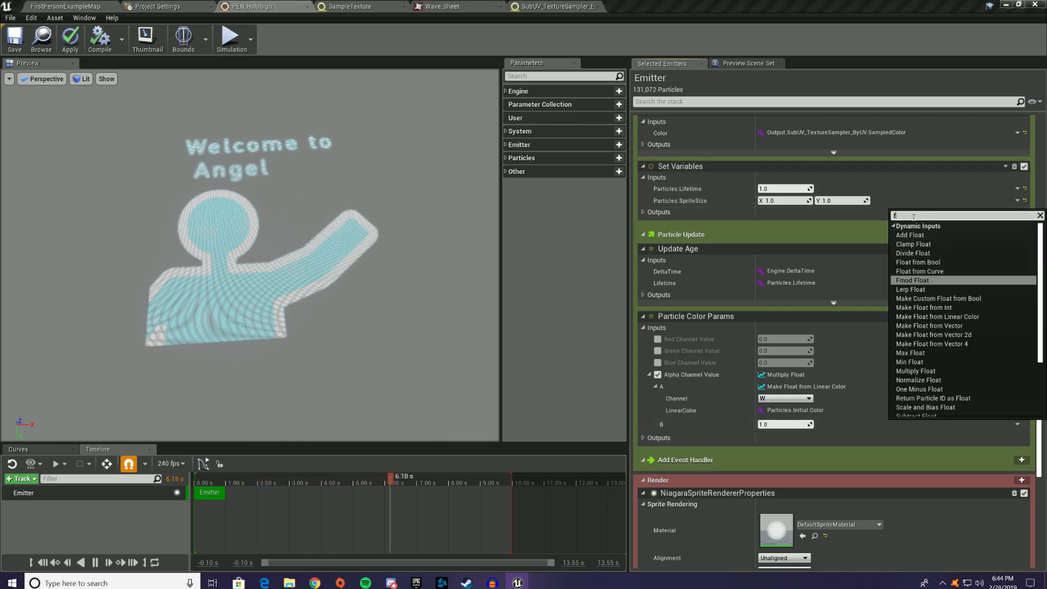
left_click(919, 271)
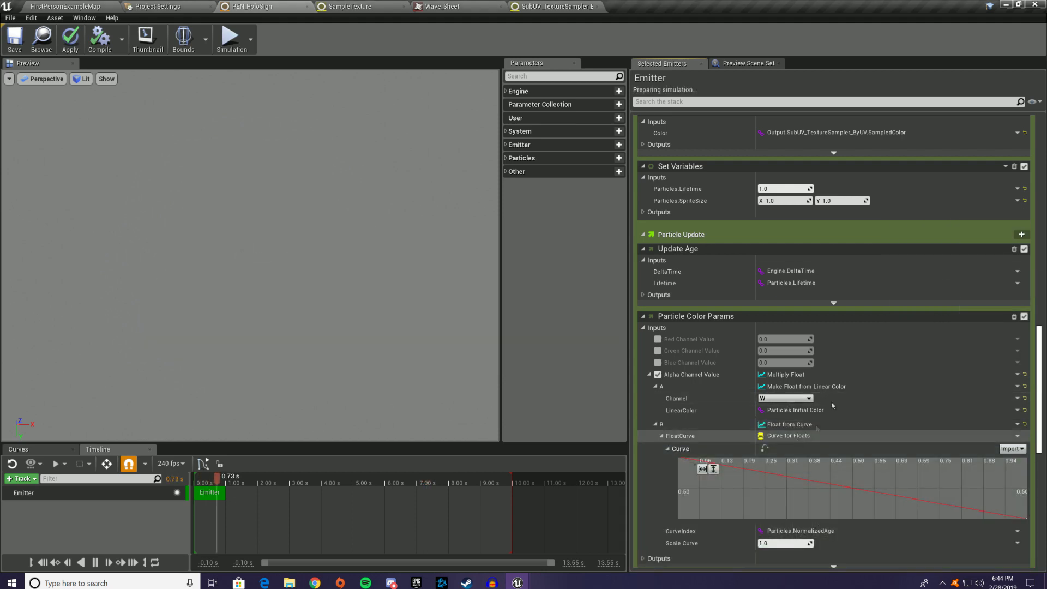
scroll(852, 476, "down", 2)
left_click(851, 473)
scroll(846, 455, "down", 4)
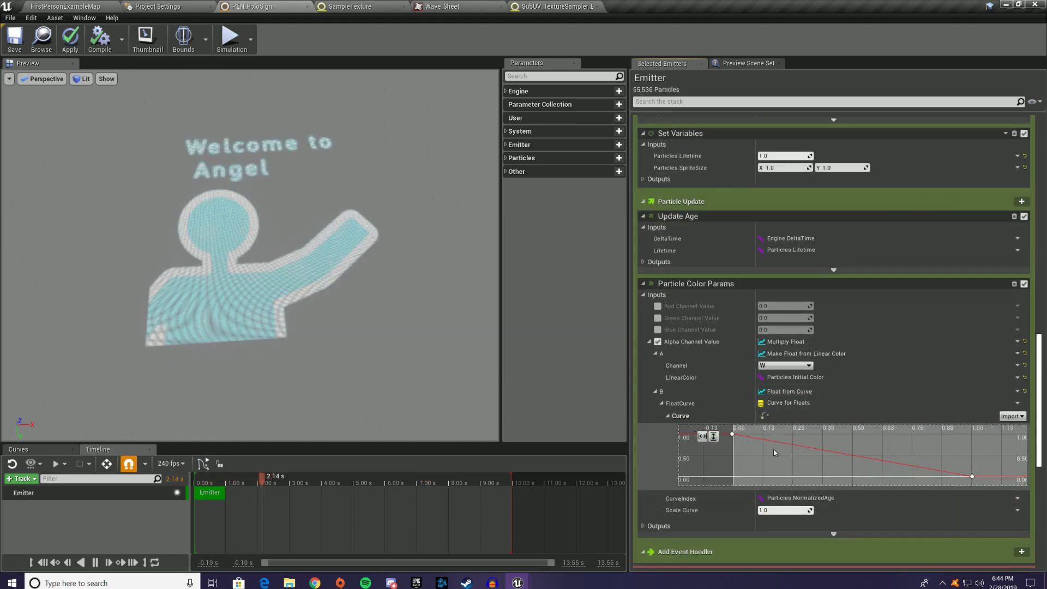
Set the first key of the alpha curve to time 0 and value 0
left_click(732, 434)
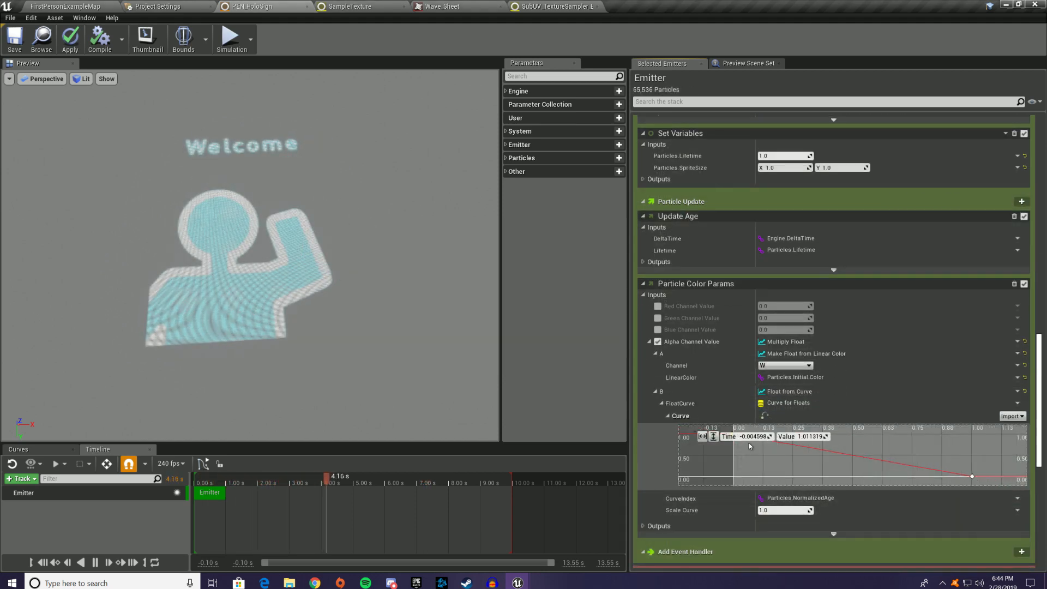
left_click(765, 433)
type("-0")
key("Tab")
type("0")
key("Return")
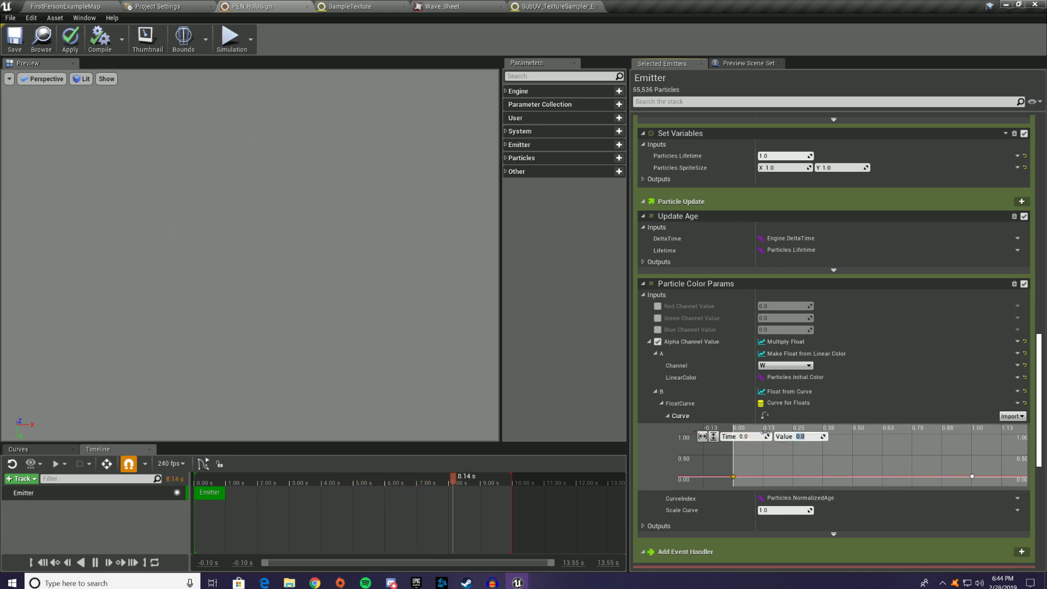
Add a key between the two ends of the alpha curve and set it to time 0.25, value 1.0
right_click(764, 475)
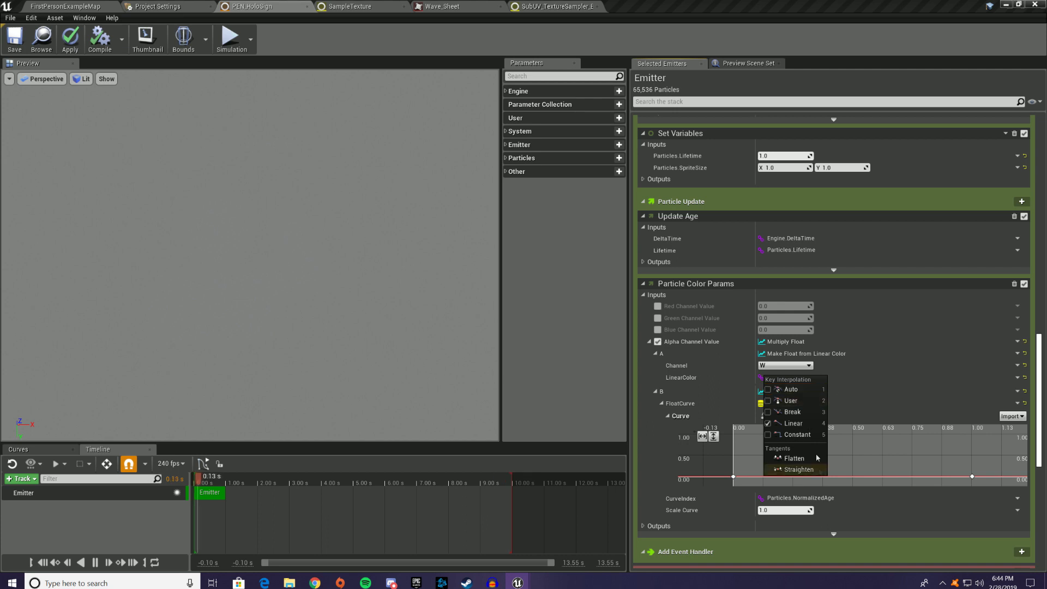
right_click(828, 476)
left_click(848, 486)
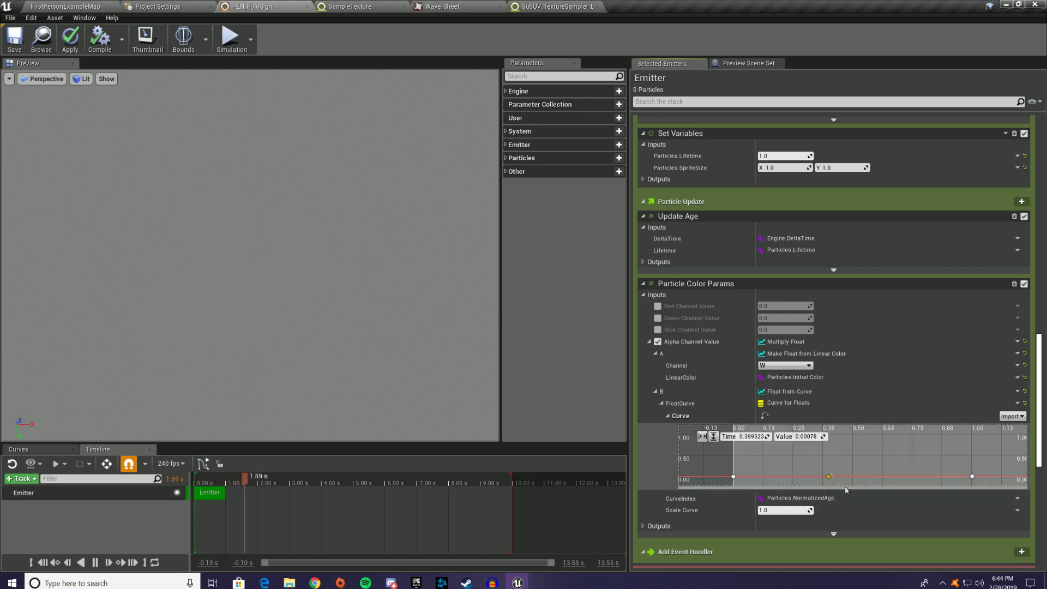
left_click(738, 437)
type("0.25")
key("Tab")
type("1.0")
key("Return")
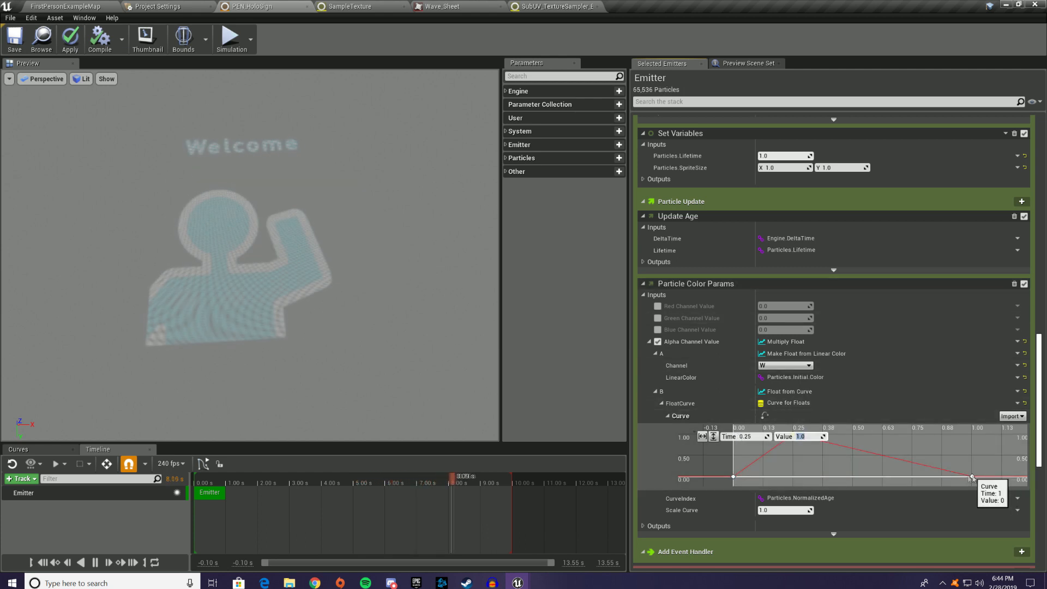
Add another key on the falling part of the alpha curve and set it to time 0.85, value 1
right_click(911, 463)
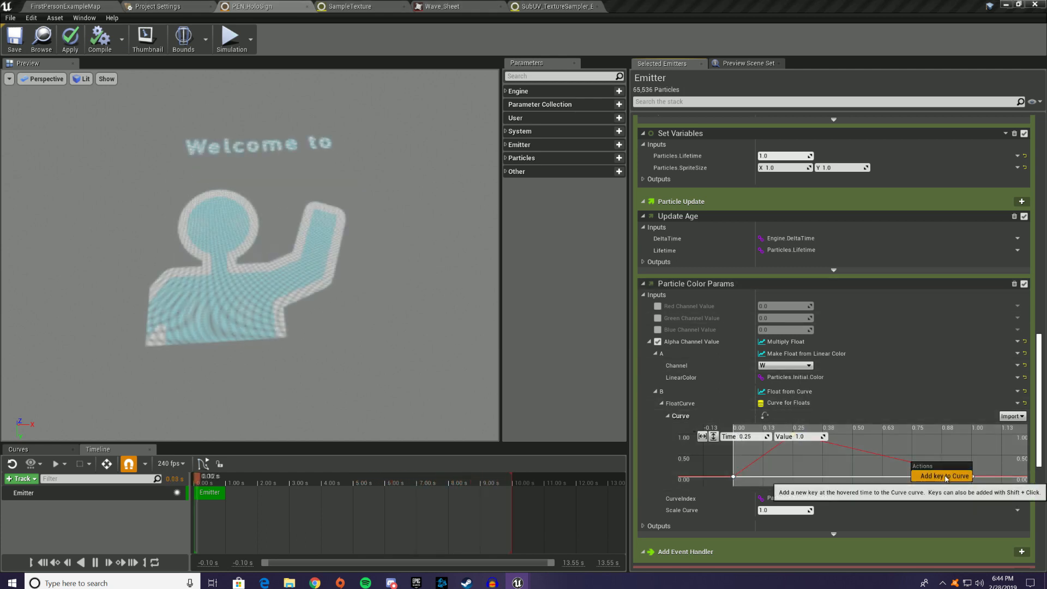
left_click(930, 476)
left_click(805, 436)
left_click(751, 436)
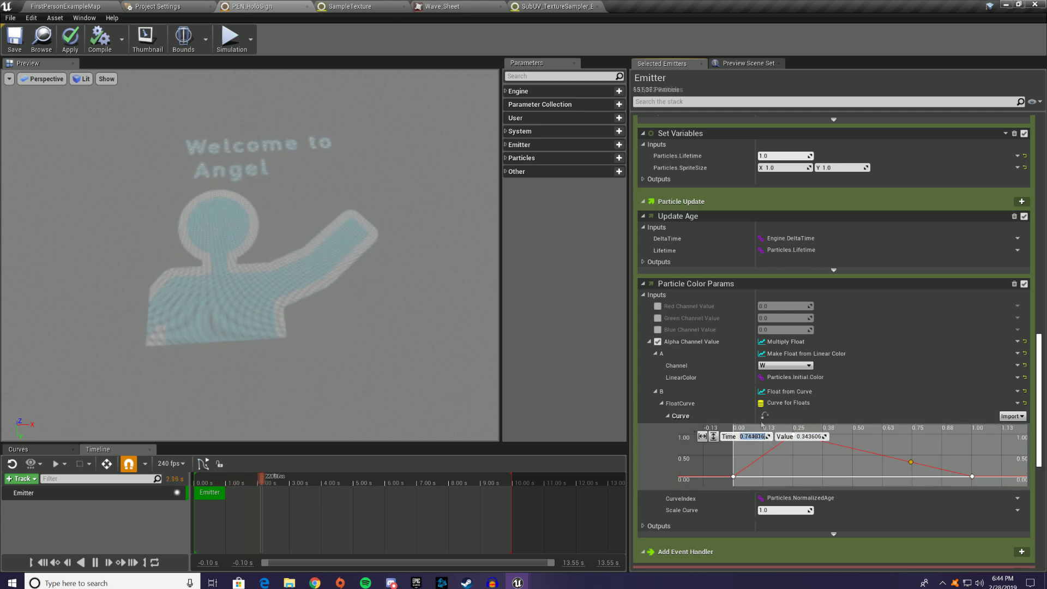
type("8")
key("BackSpace")
type(".86")
key("BackSpace")
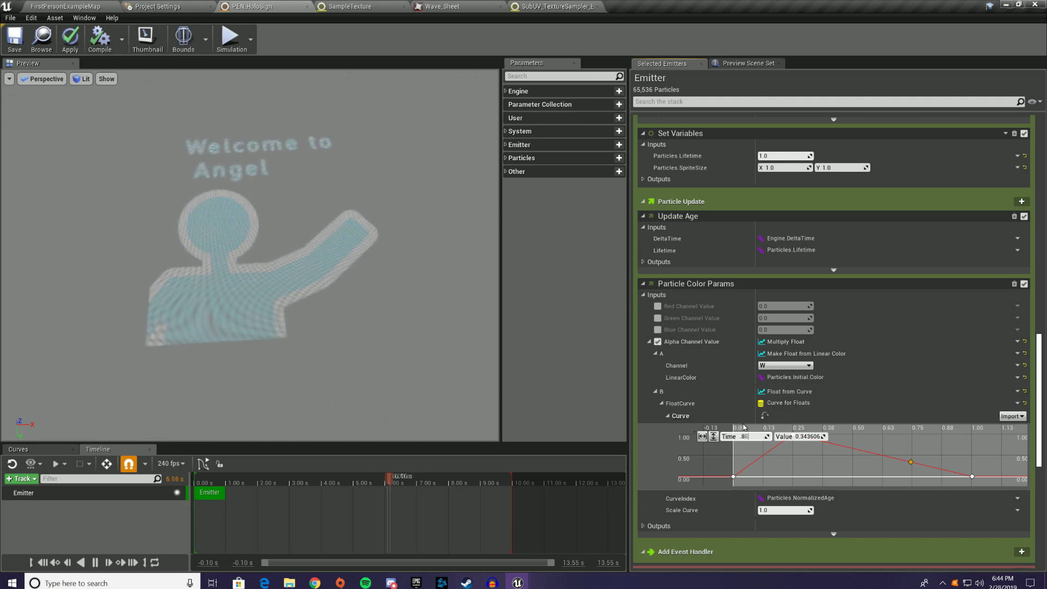
key("Tab")
key("BackSpace")
type("1")
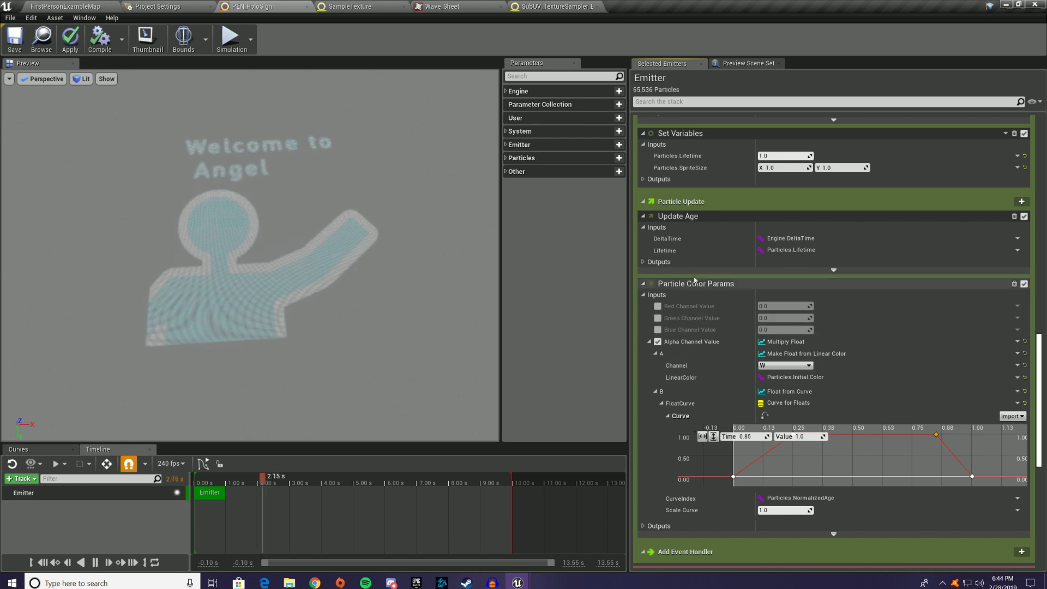
Collapse Particle Color Params and assign a Multiply Linear Color dynamic input to the Color module's Color
left_click(644, 284)
scroll(698, 347, "up", 5)
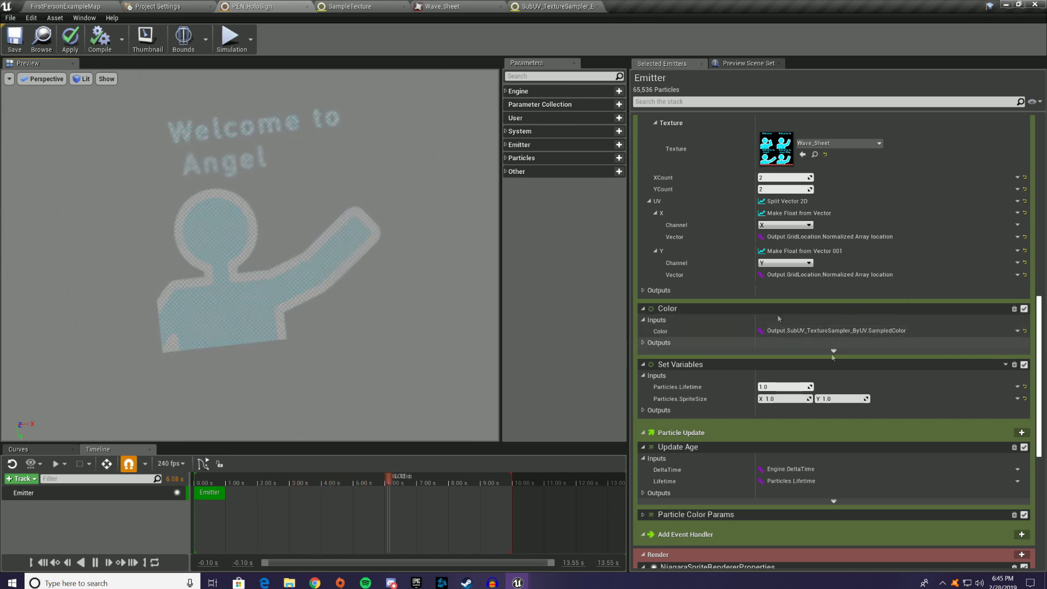
scroll(966, 356, "up", 1)
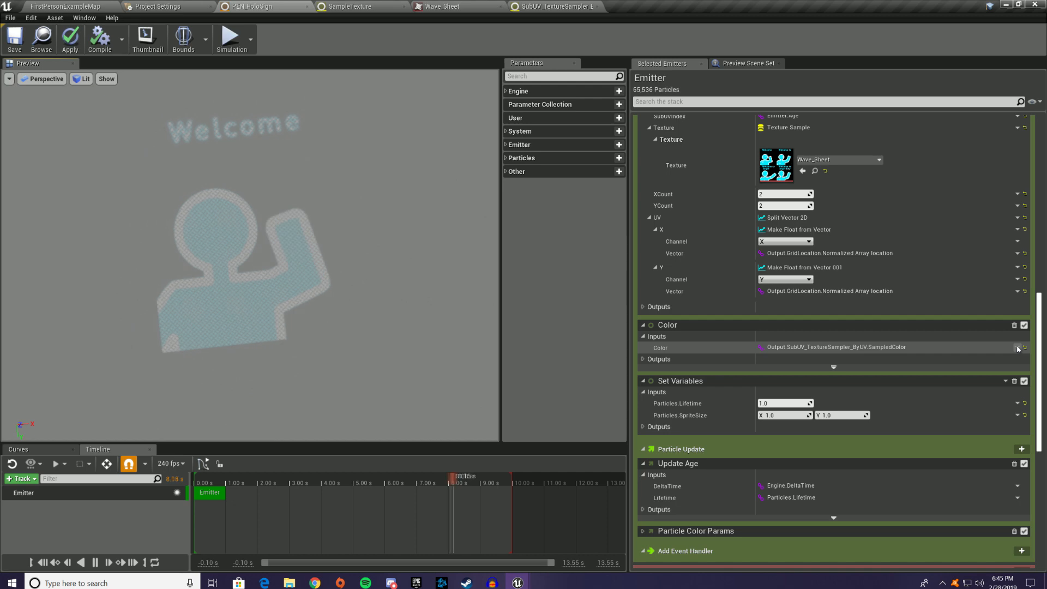
left_click(1018, 347)
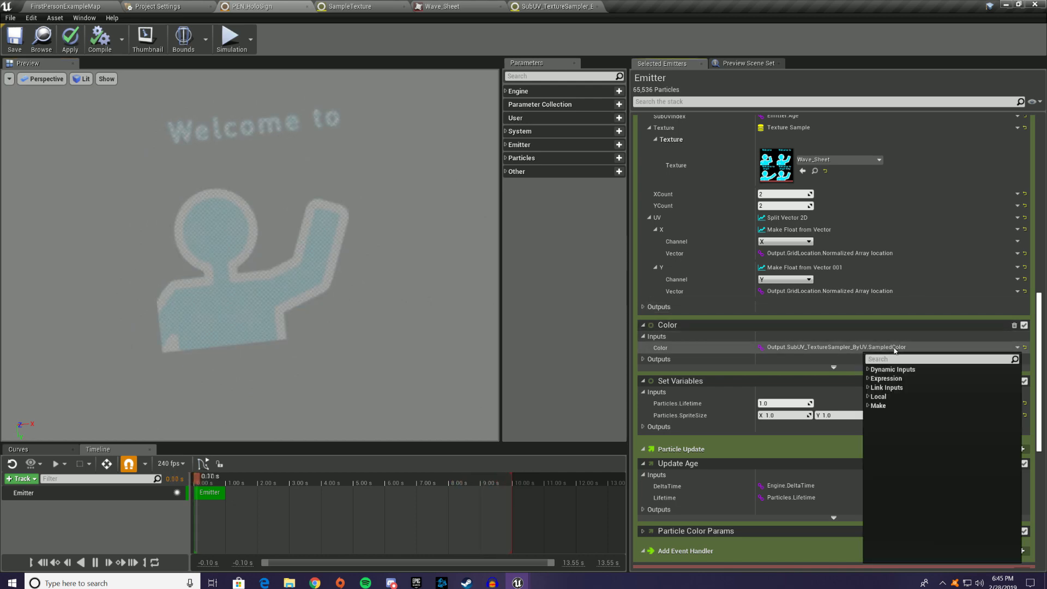
type("multiply linear")
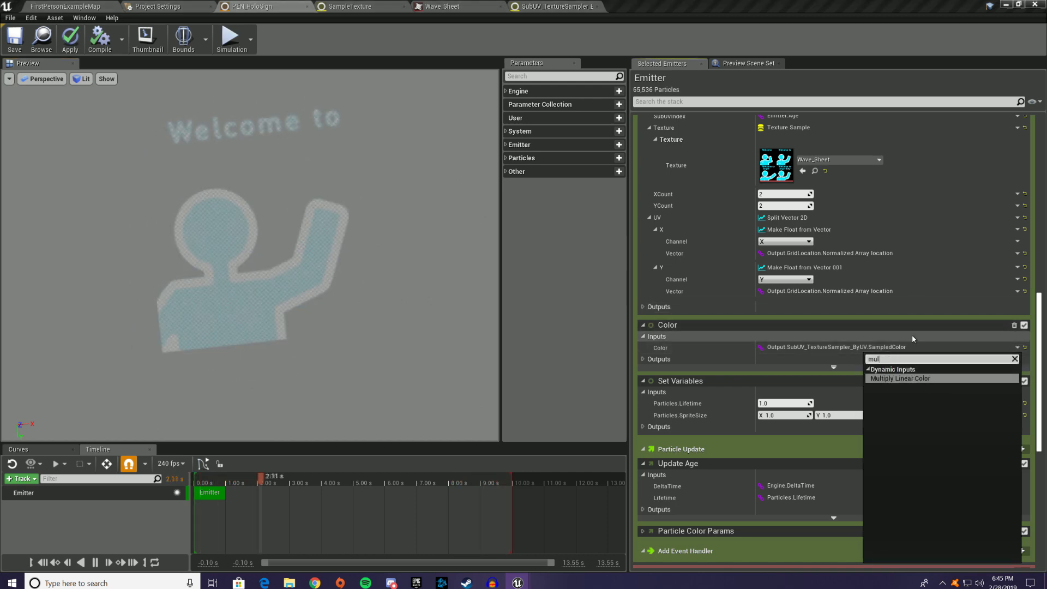
key("Return")
Link the Linear Color input of Multiply Linear Color to Output.SubUV_TextureSampler_ByUV.SampledColor
left_click(1018, 364)
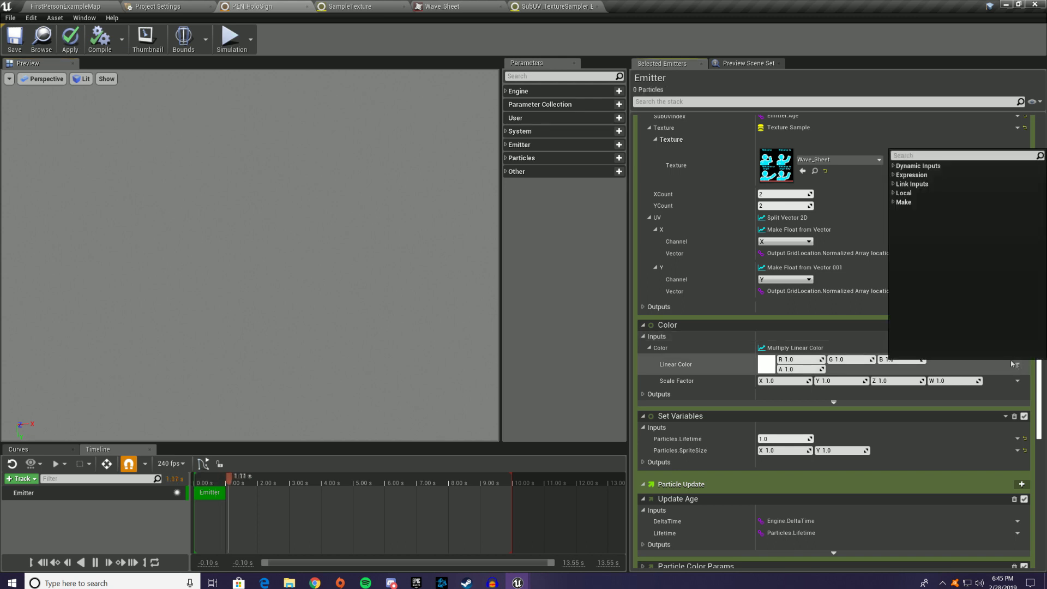
type("sa")
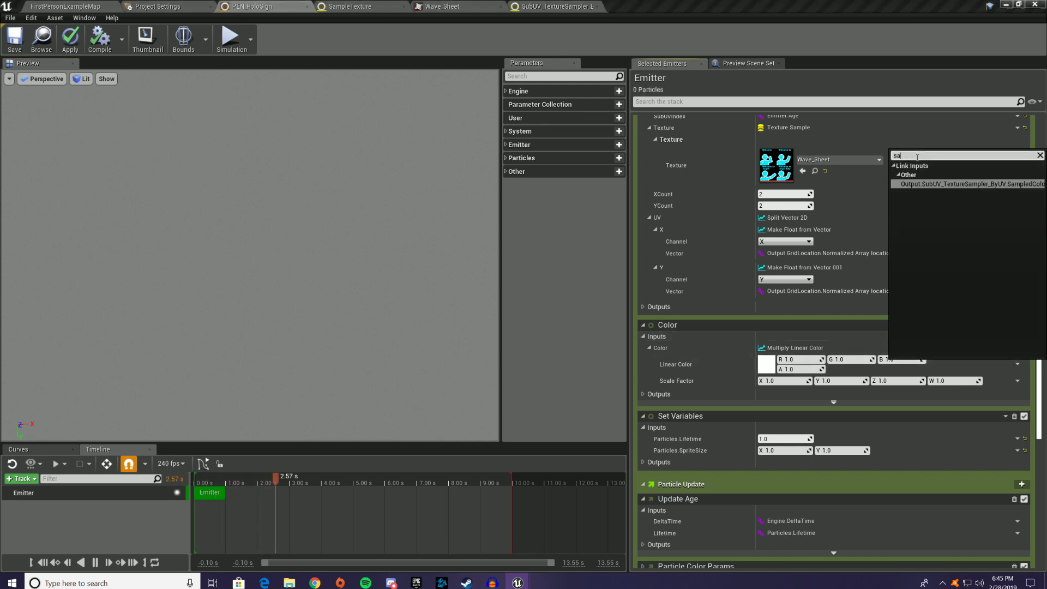
left_click(975, 185)
Set the X, Y and Z components of the Color module's Scale Factor to 5
left_click(785, 372)
type("4")
key("BackSpace")
type("5")
key("Tab")
type("5")
key("Tab")
type("5")
key("Return")
mouse_move(332, 242)
left_mouse_down()
mouse_move(381, 169)
mouse_move(370, 212)
mouse_move(311, 205)
mouse_move(332, 240)
left_mouse_up()
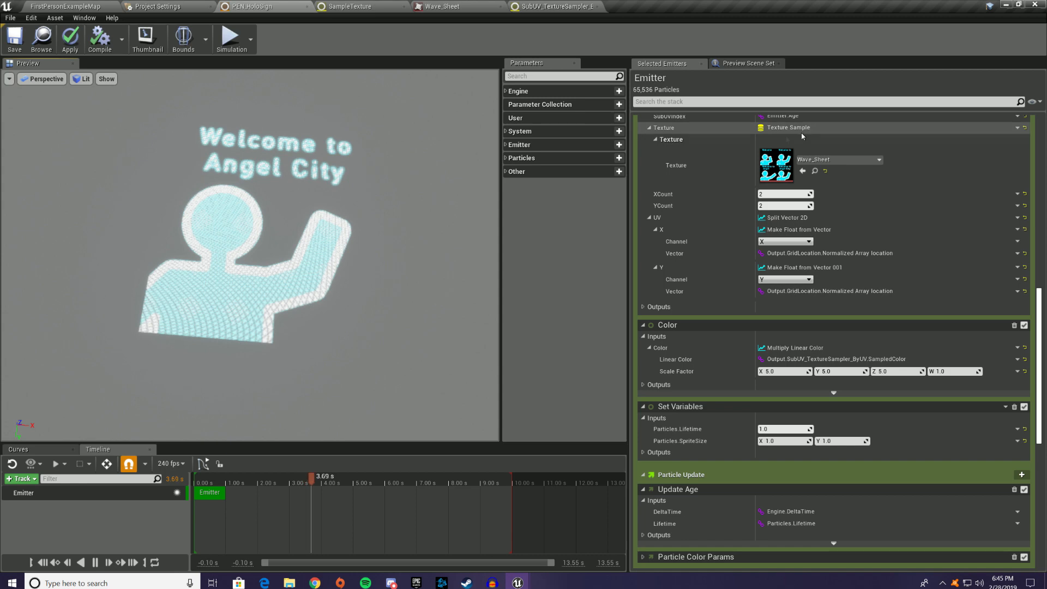
Turn off Show Environment in the preview scene settings and inspect the sign from several angles
left_click(747, 64)
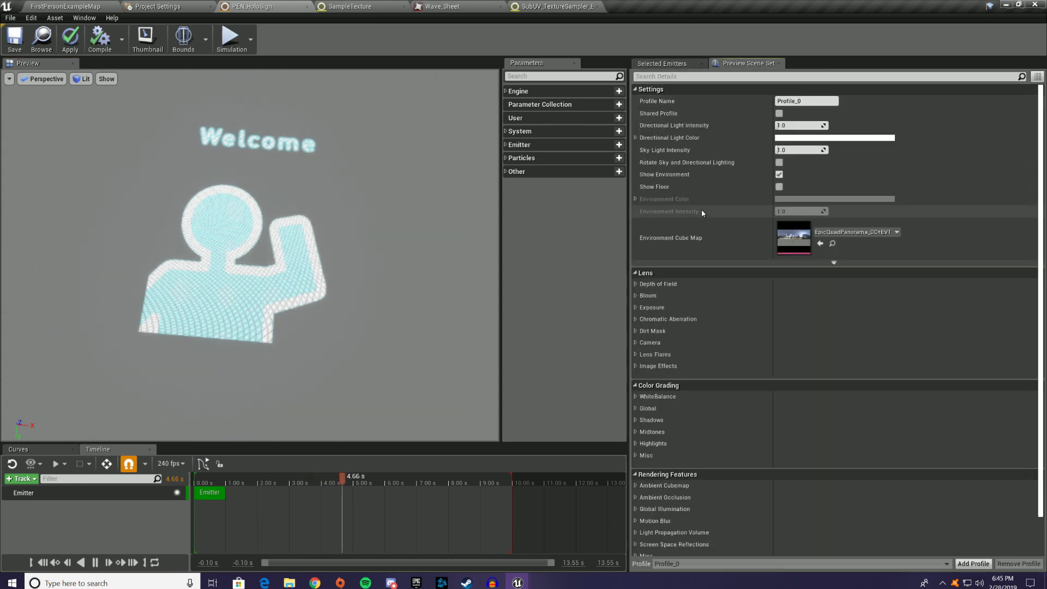
left_click(779, 175)
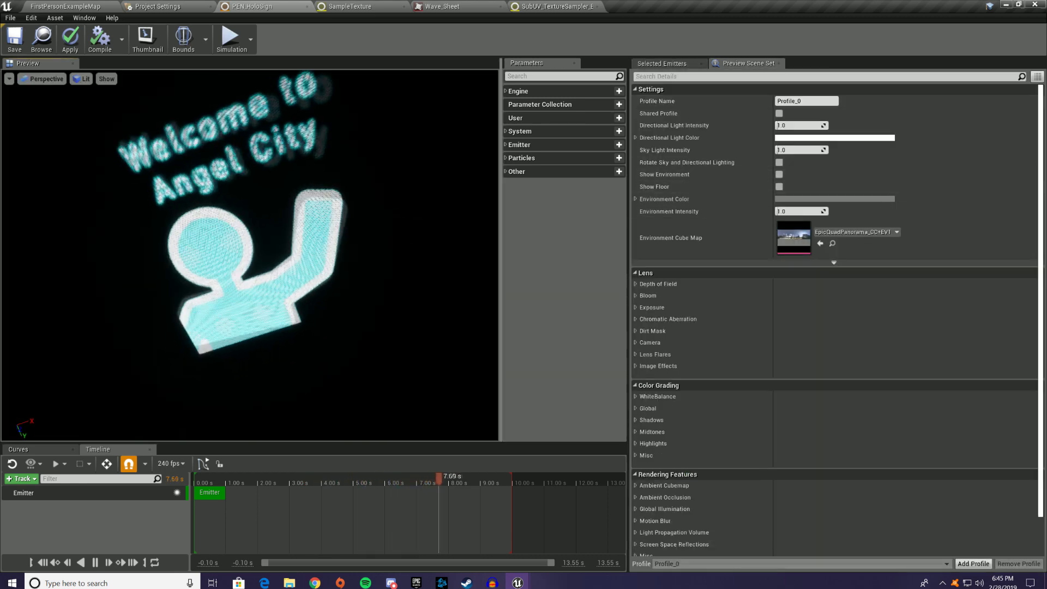
left_click_drag(272, 273, 261, 229)
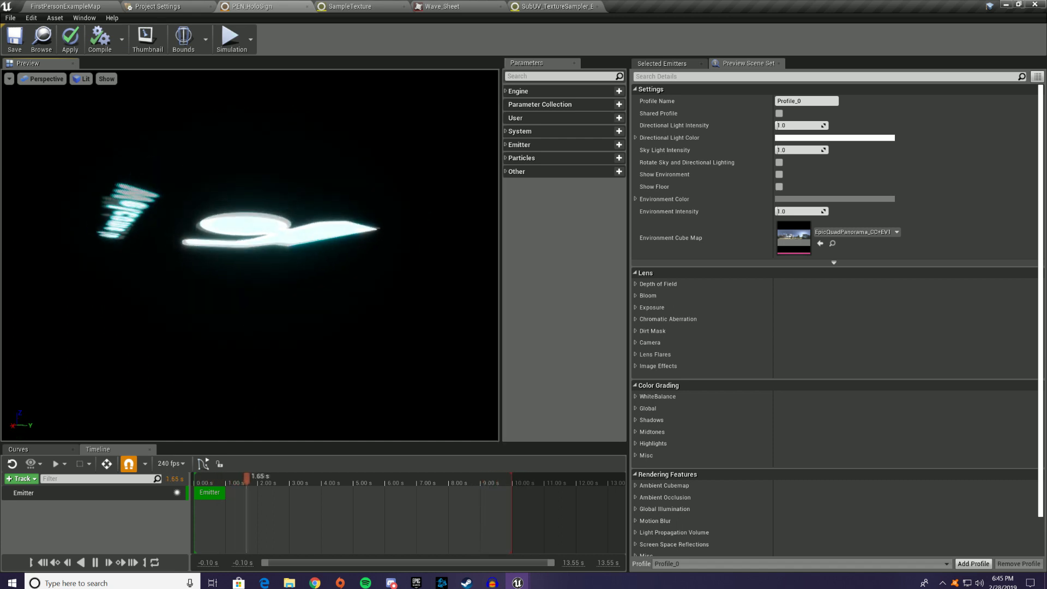
left_click_drag(261, 229, 294, 164)
Add a Solve Forces and Velocity module to the emitter's Particle Update group and collapse it
left_click(662, 63)
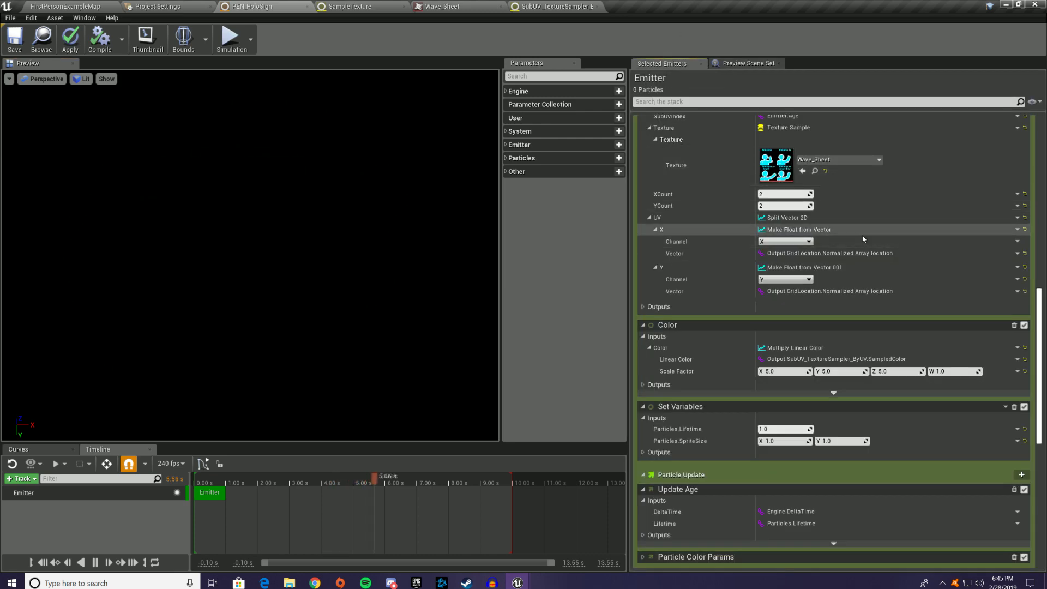
scroll(921, 385, "down", 5)
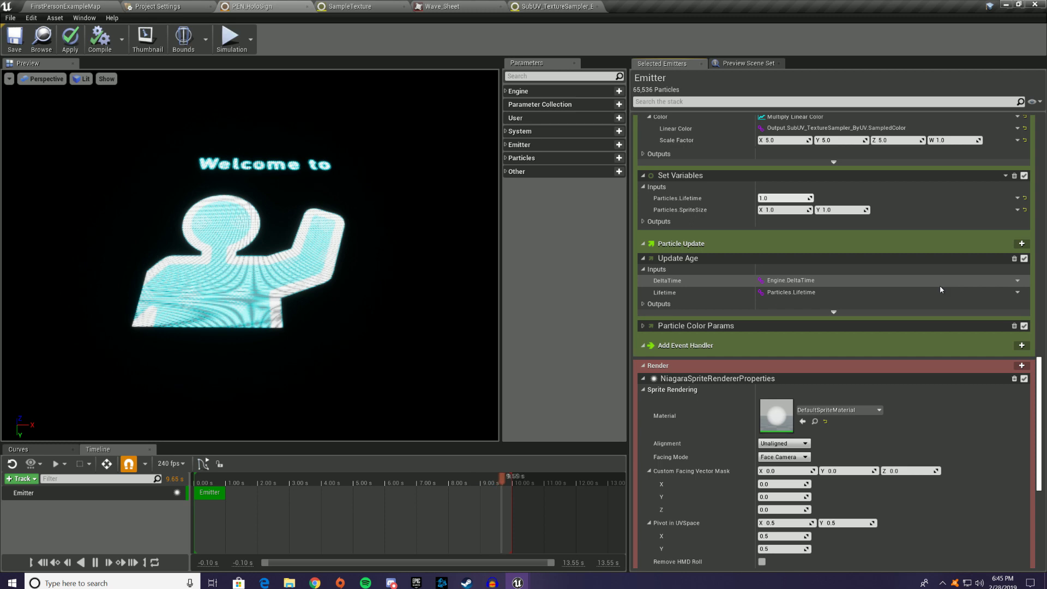
scroll(1021, 330, "up", 1)
scroll(1021, 333, "up", 2)
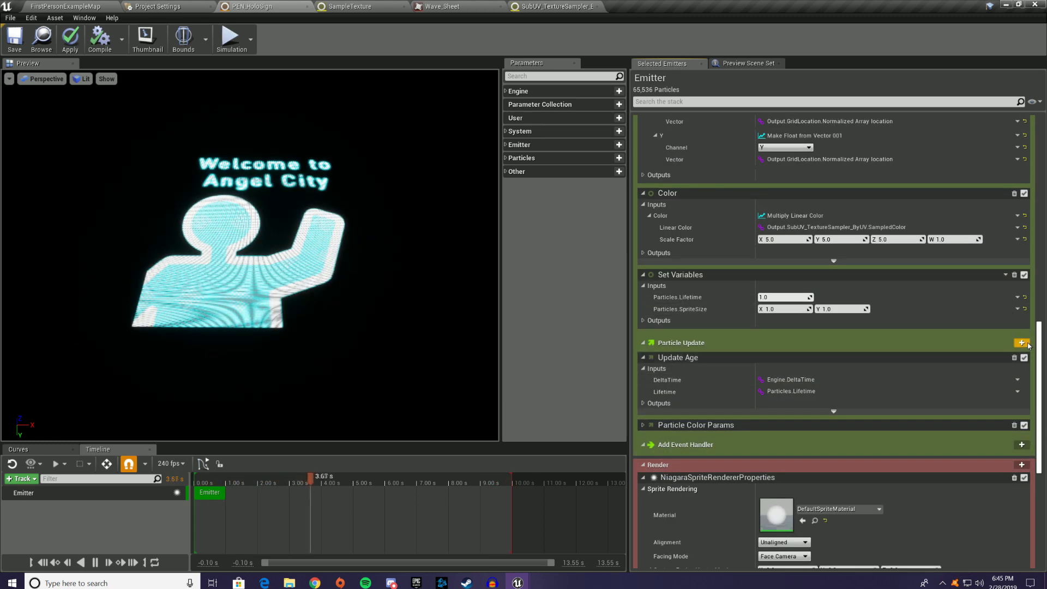
left_click(1021, 342)
type("solv")
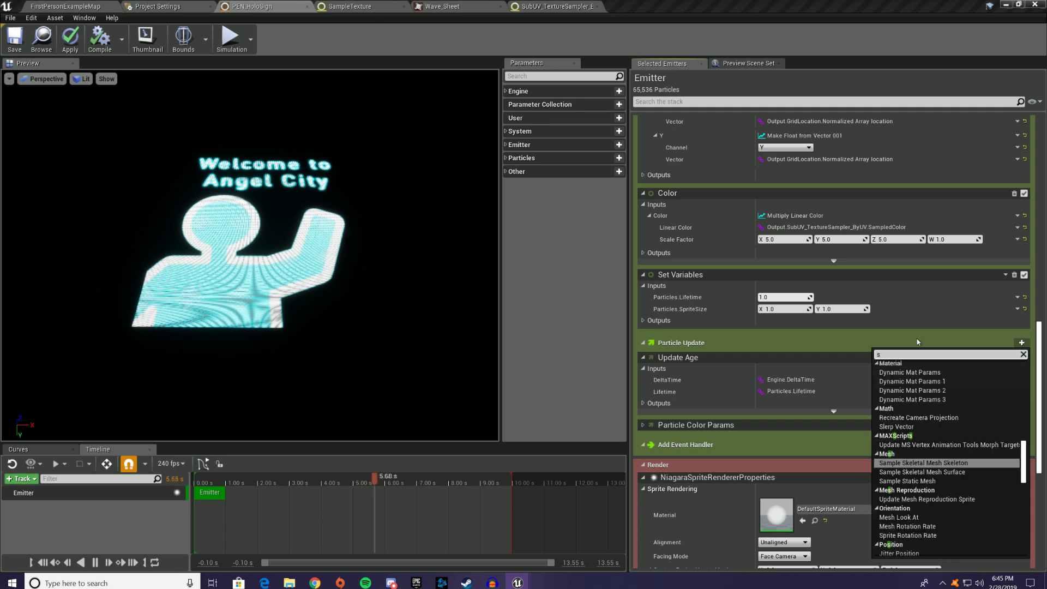
key("Return")
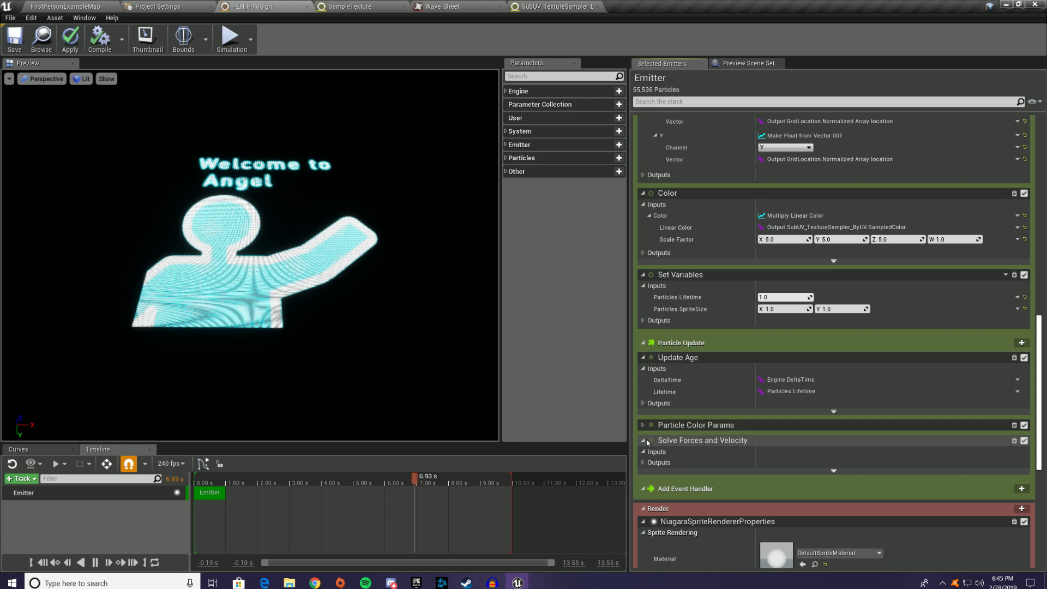
left_click(772, 440)
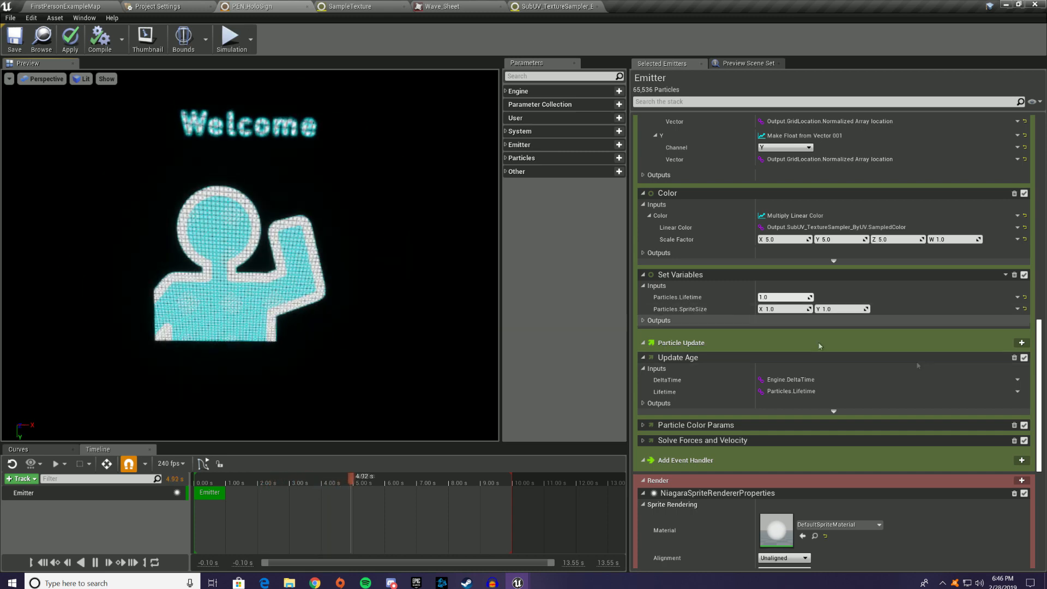
Create a new Vector variable in the Set Variables module and name it LocationOffset
scroll(883, 323, "up", 3)
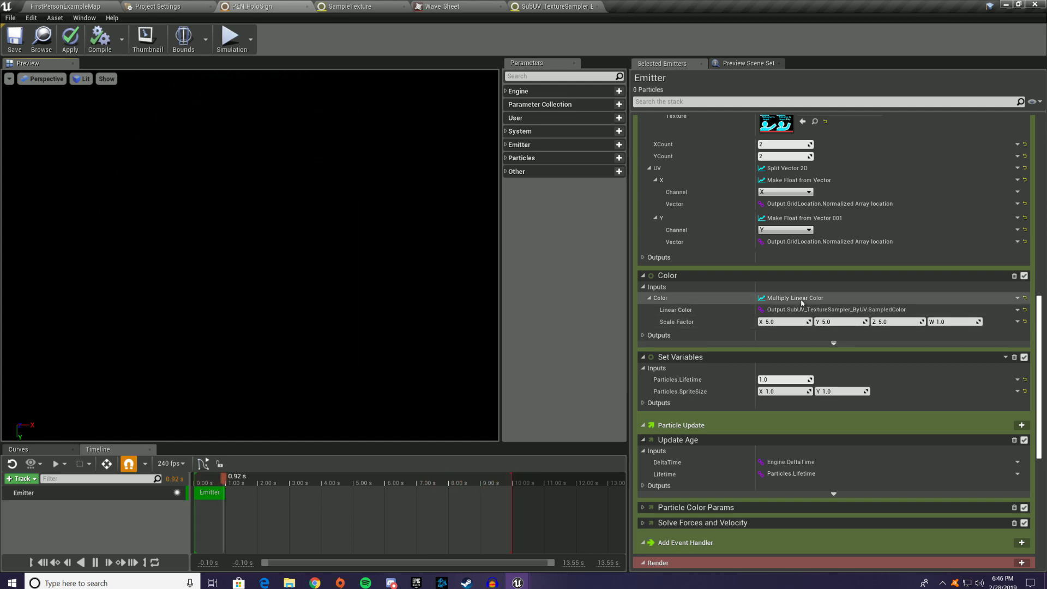
scroll(872, 349, "up", 3)
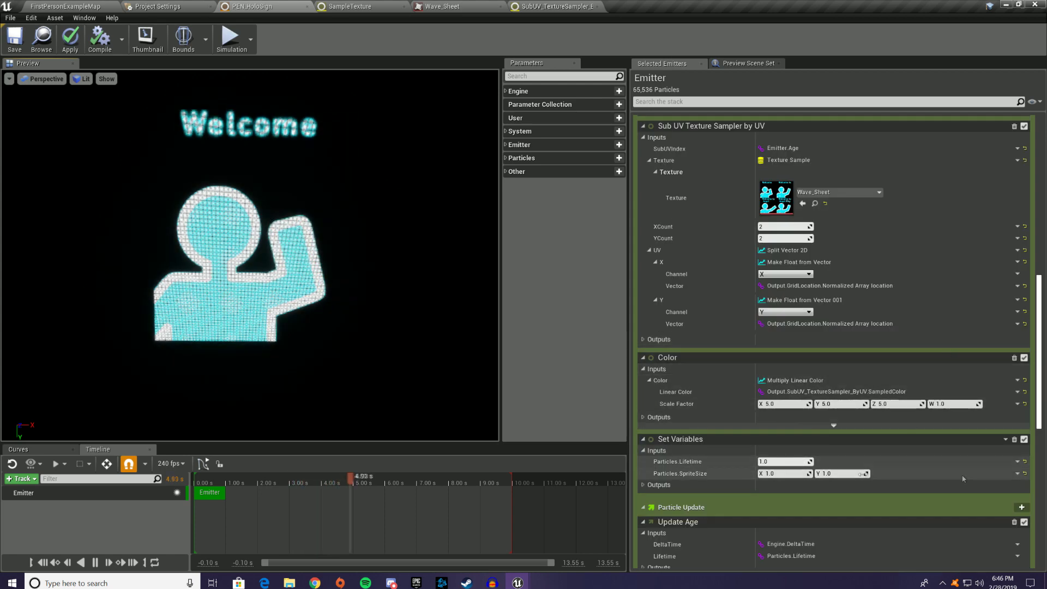
left_click(1005, 440)
mouse_move(1008, 461)
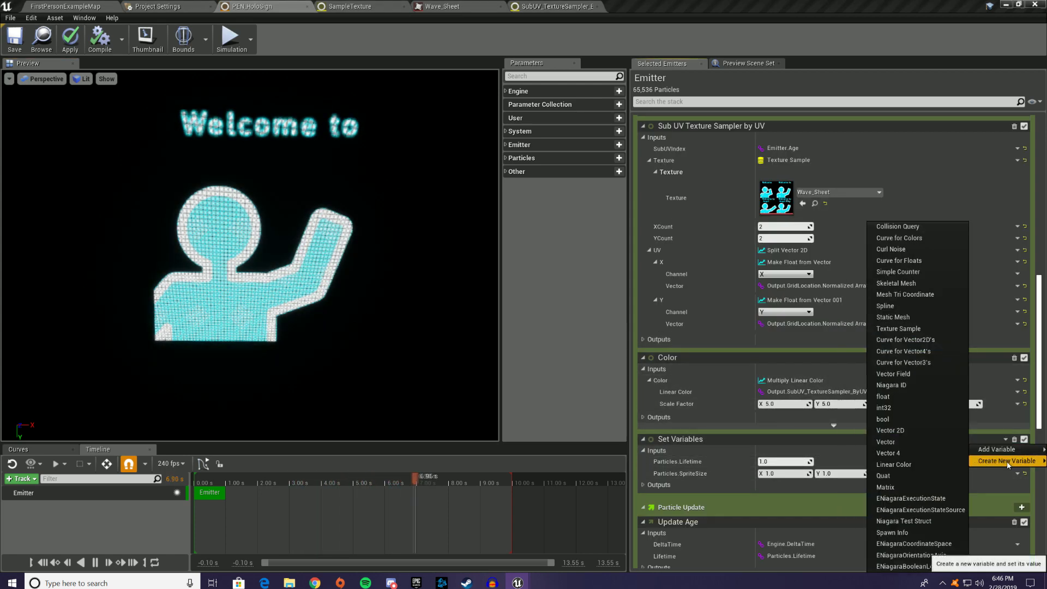
left_click(922, 442)
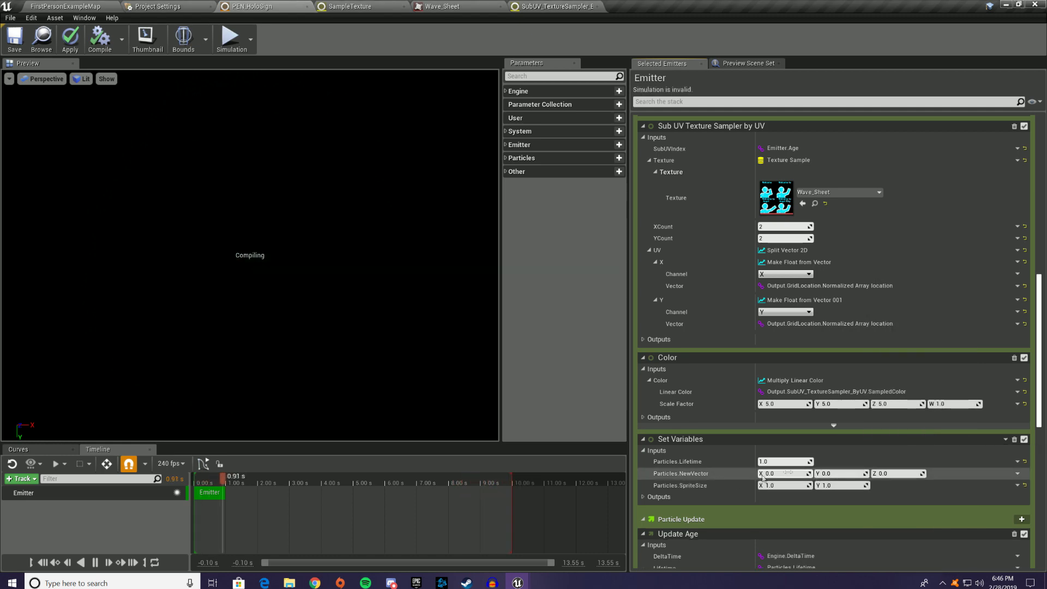
double_click(712, 473)
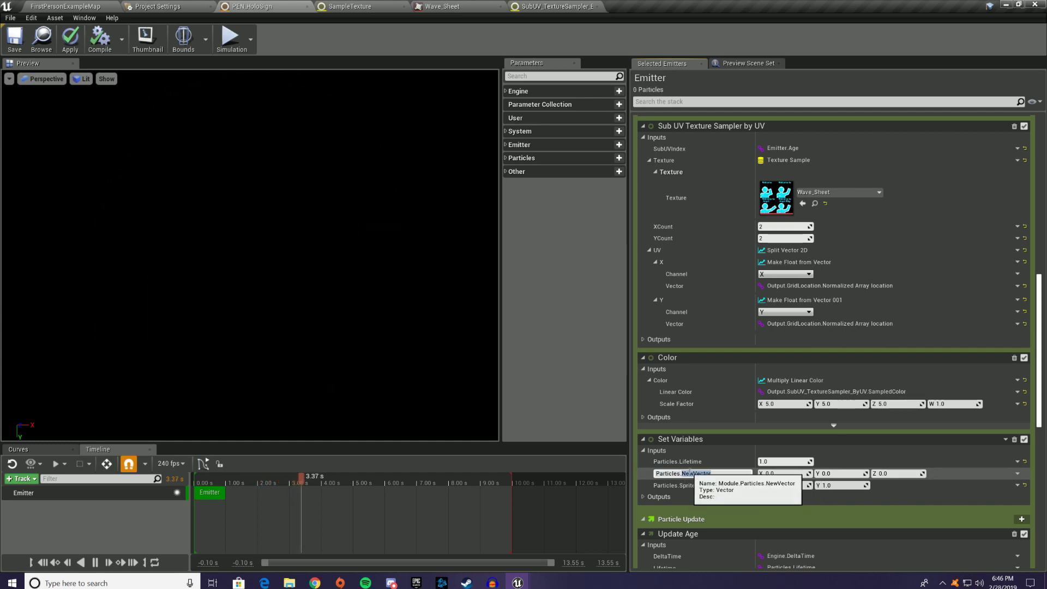
type("LocationOffset")
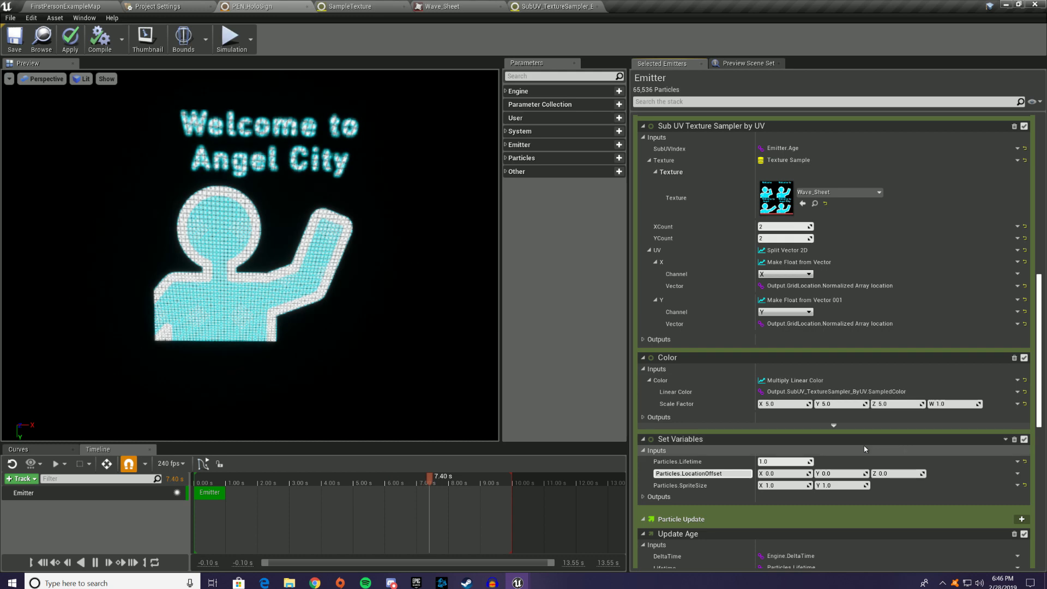
key("Return")
Assign a Split Vector dynamic input to Particles.LocationOffset
left_click(1017, 474)
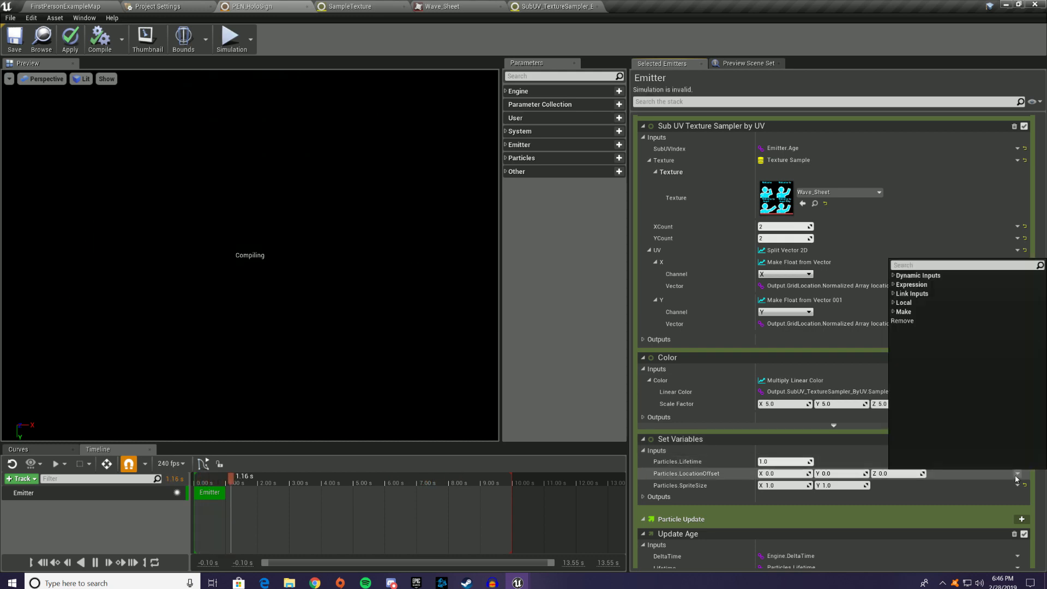
left_click(915, 275)
type("spli")
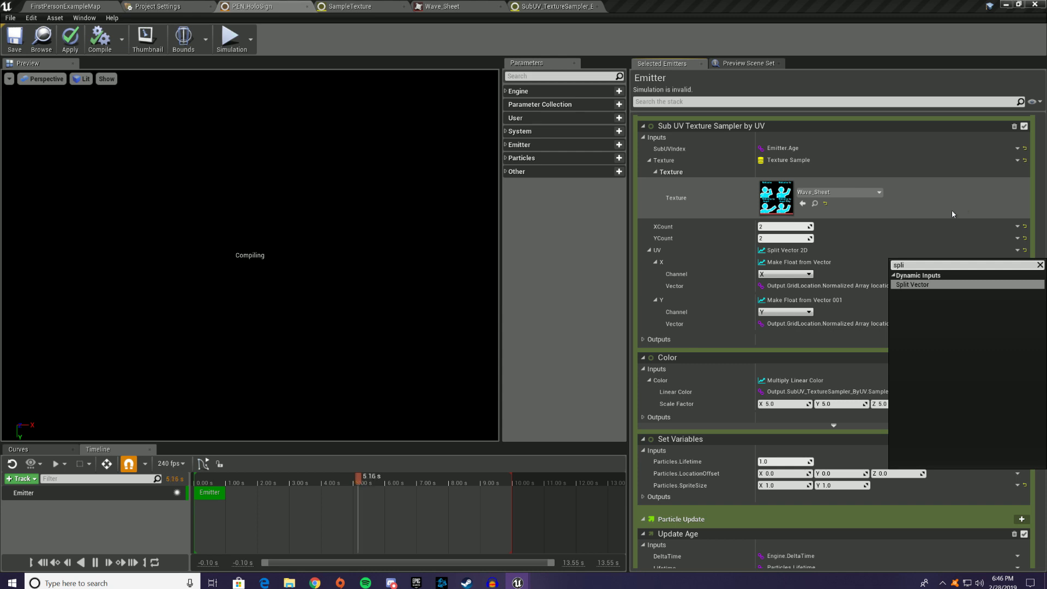
left_click(911, 284)
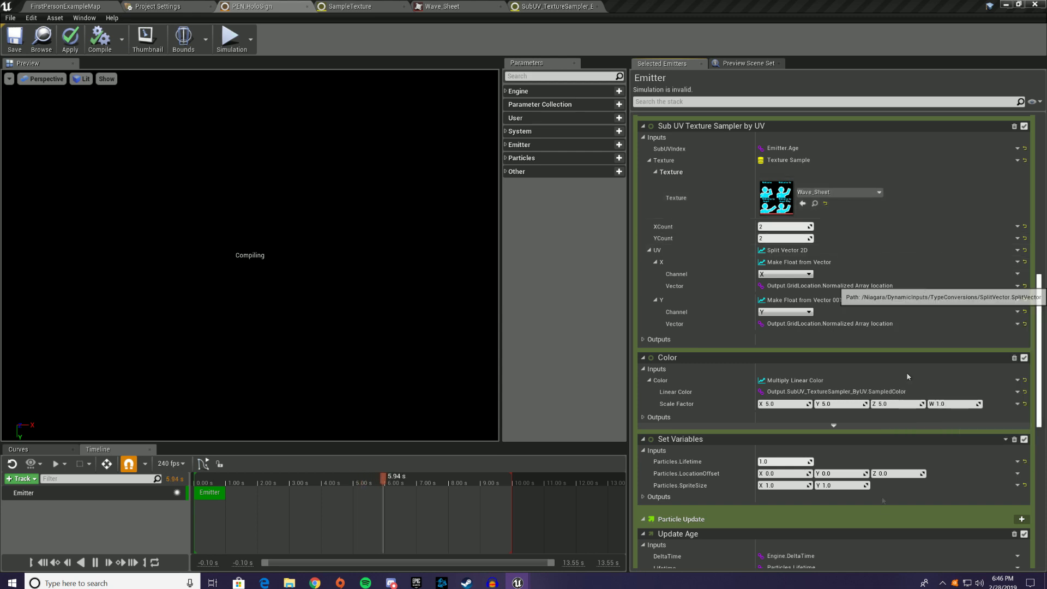
Assign a Uniform Ranged Float dynamic input to each of the X, Y and Z components of LocationOffset
left_click(1016, 486)
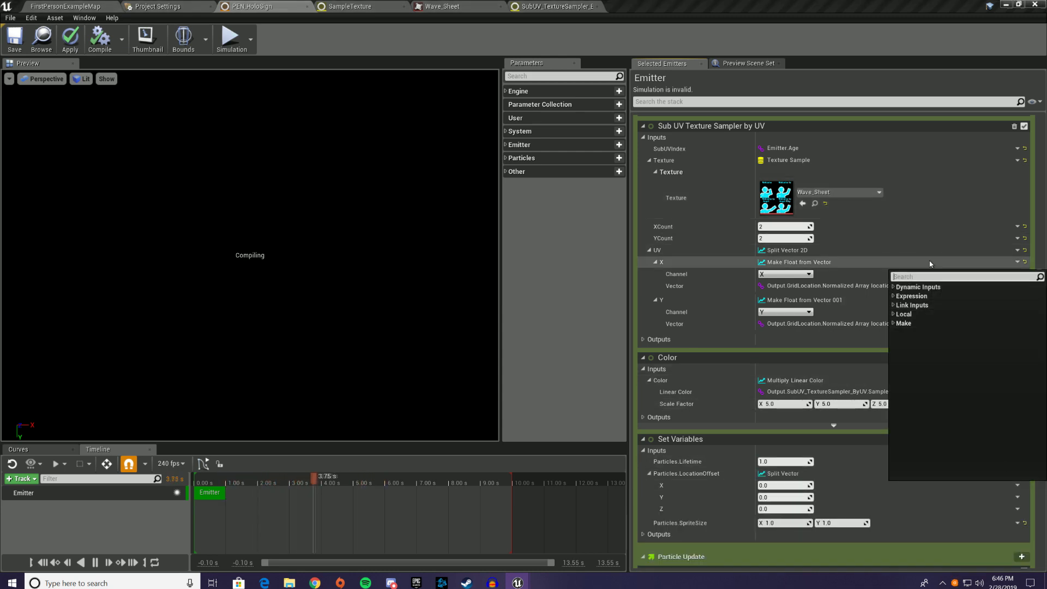
type("unif")
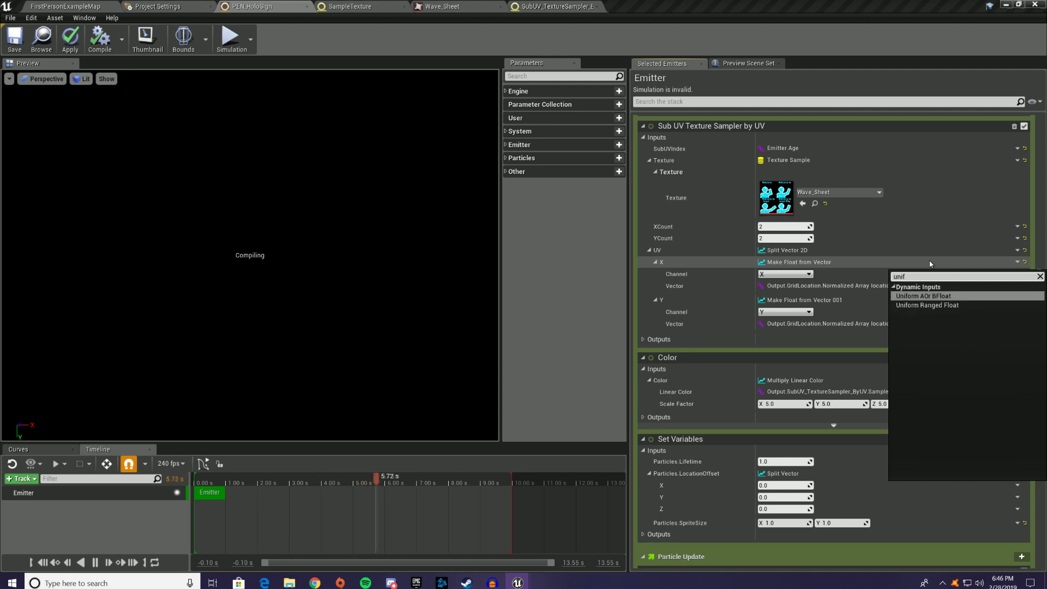
left_click(927, 306)
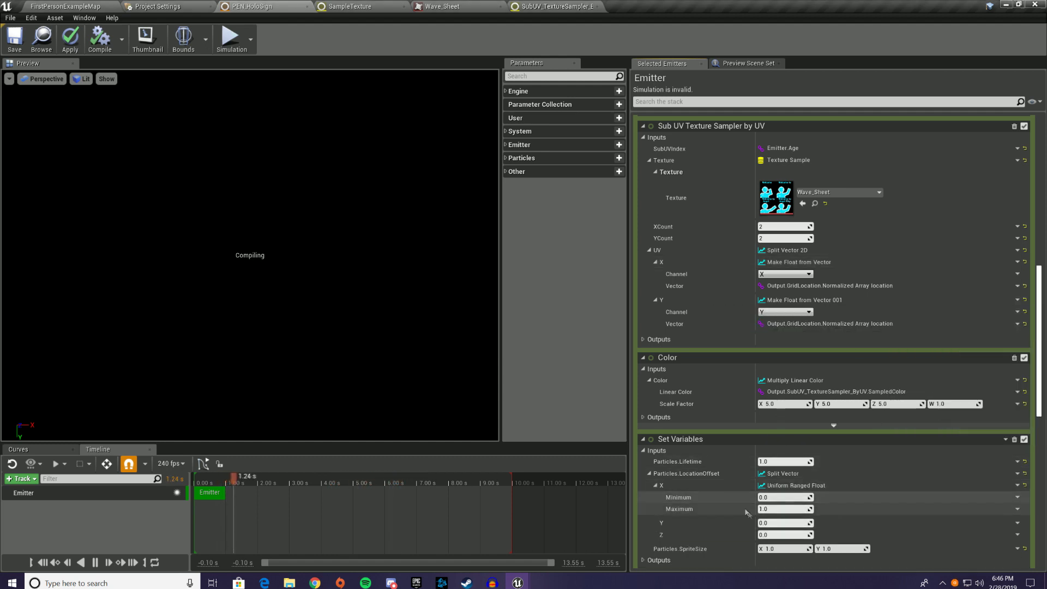
left_click(1018, 523)
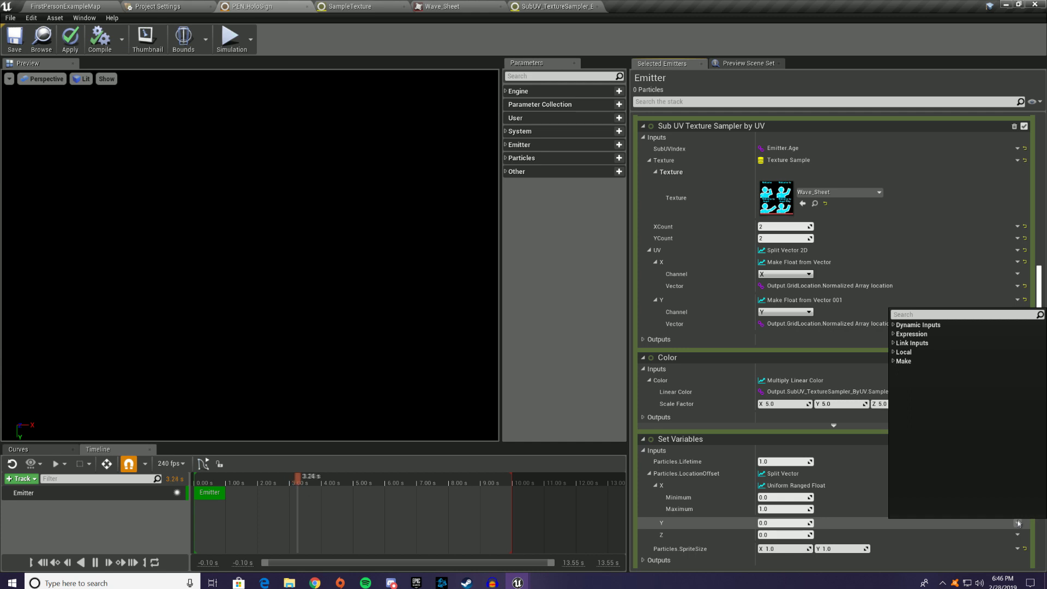
type("uniform")
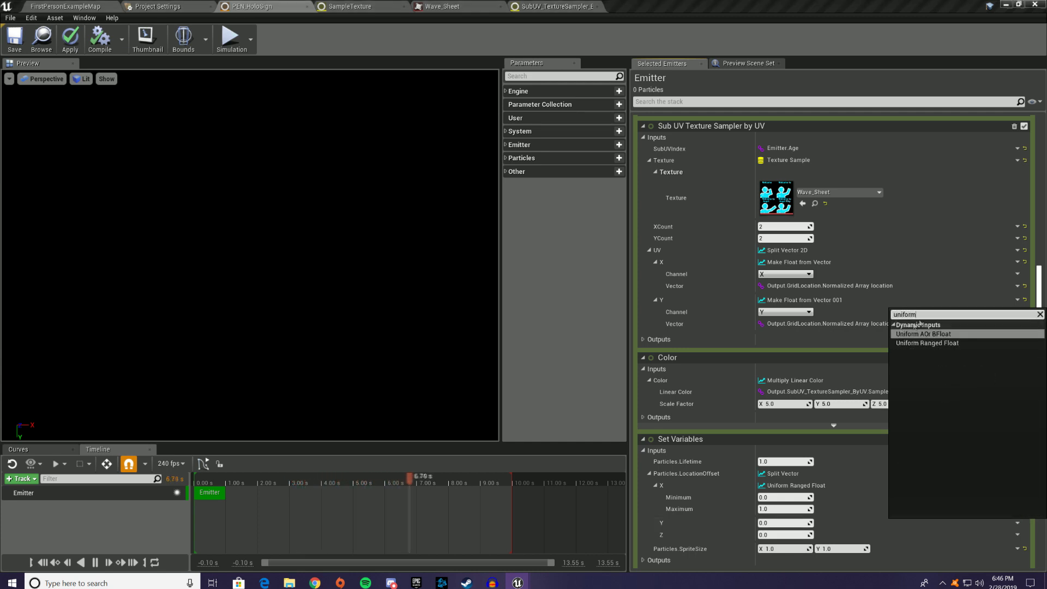
left_click(927, 343)
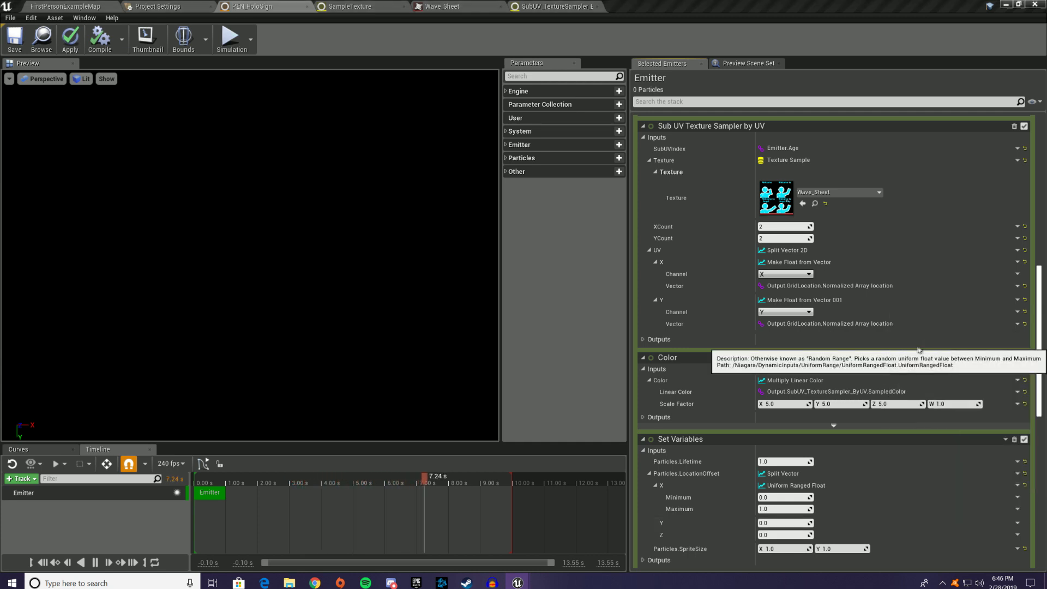
scroll(914, 445, "down", 1)
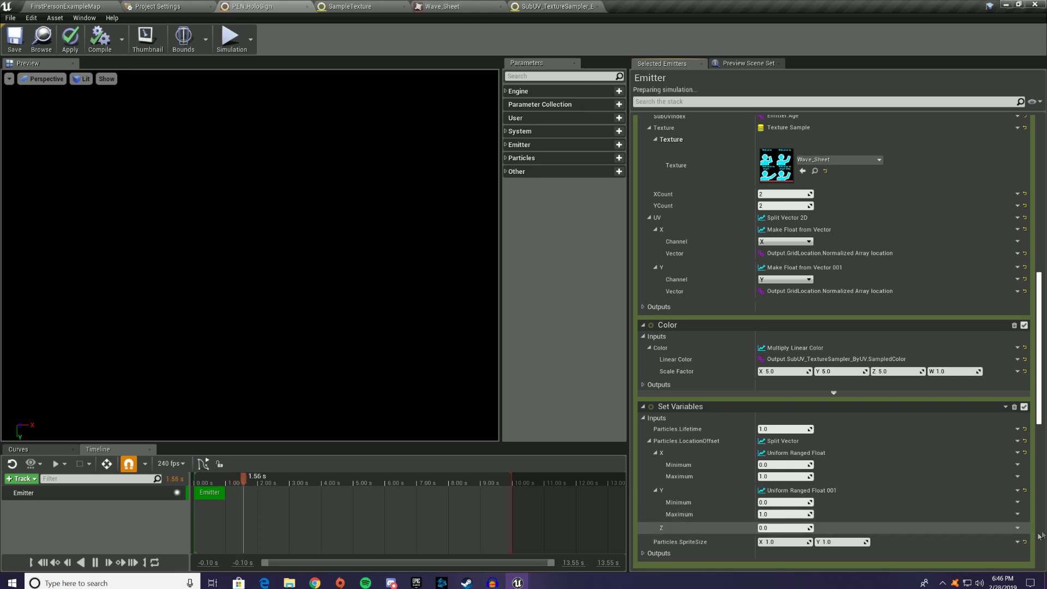
left_click(1018, 528)
type("unif")
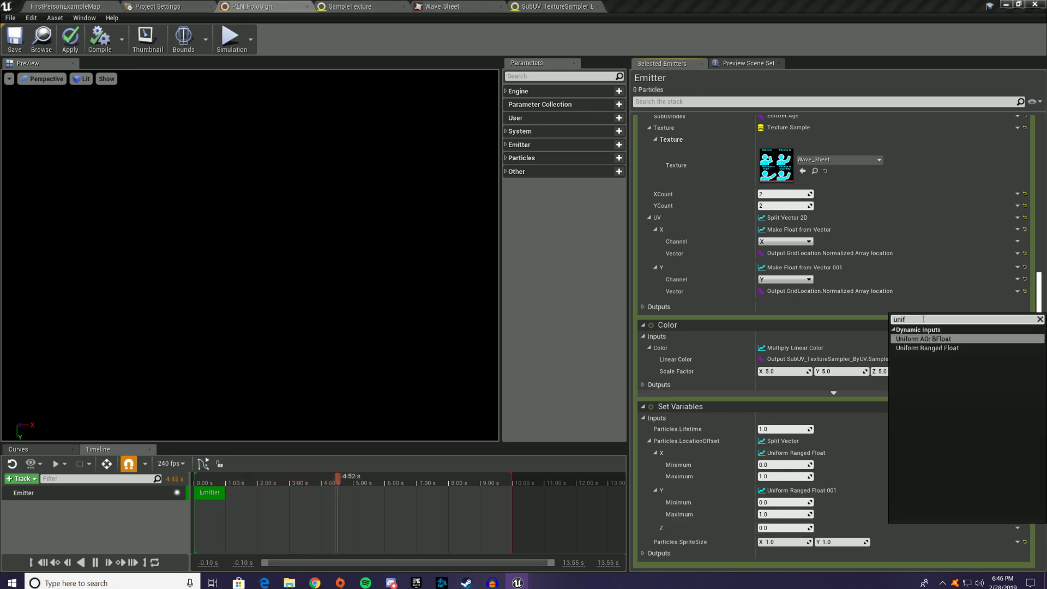
left_click(927, 348)
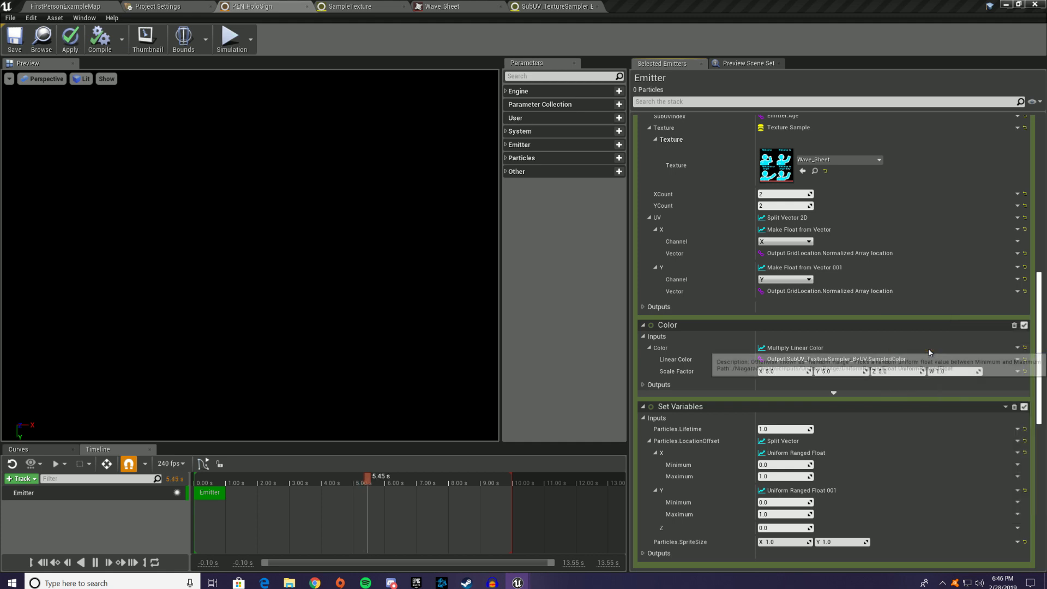
Set the random ranges of LocationOffset's X and Y components to minimum -25 and maximum 25
left_click(772, 462)
type("-")
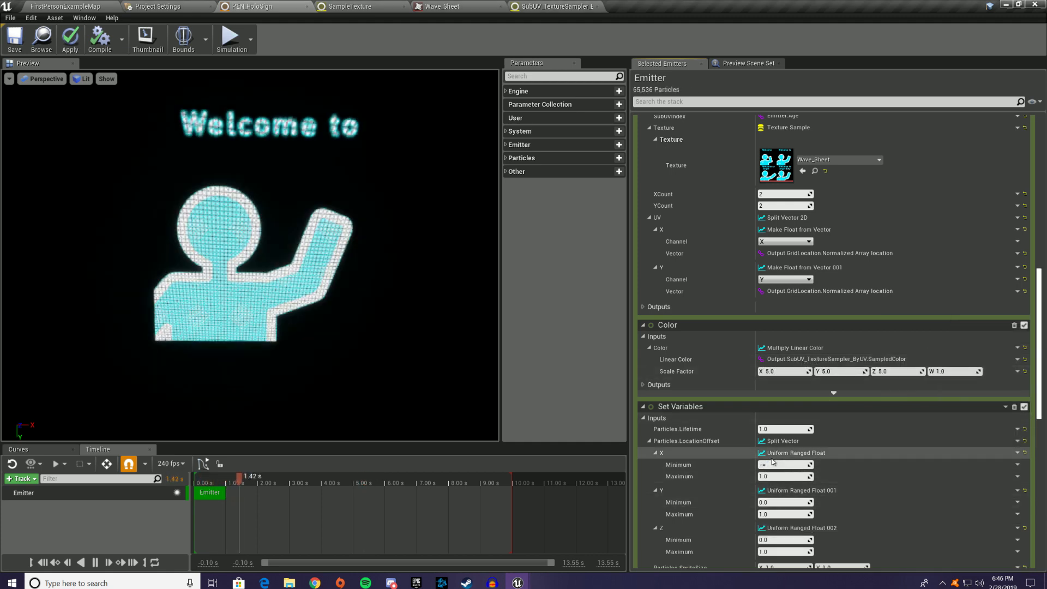
type("25")
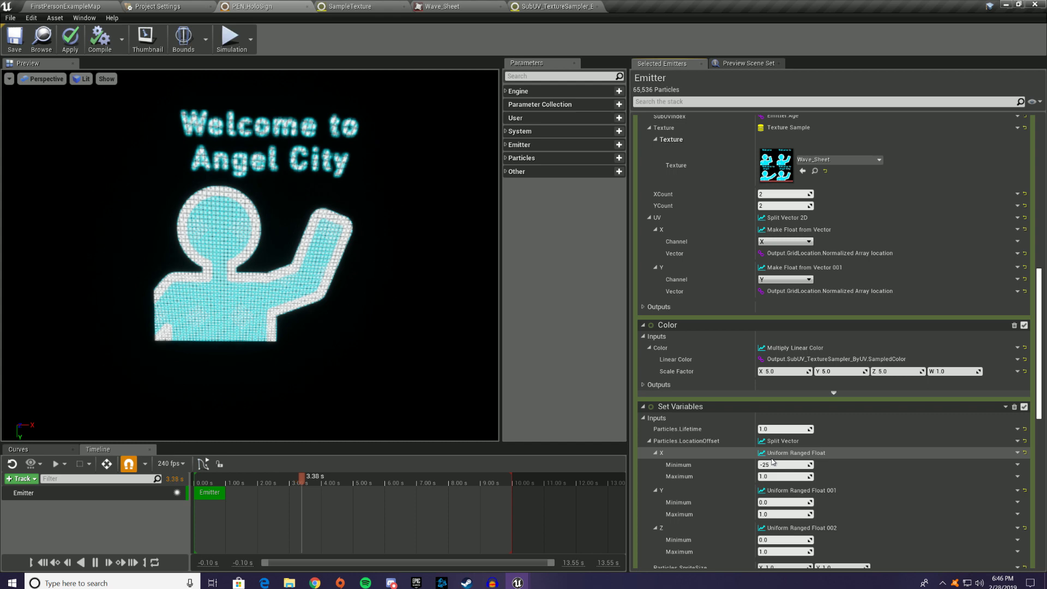
key("Tab")
type("-25")
key("BackSpace")
key("BackSpace")
key("BackSpace")
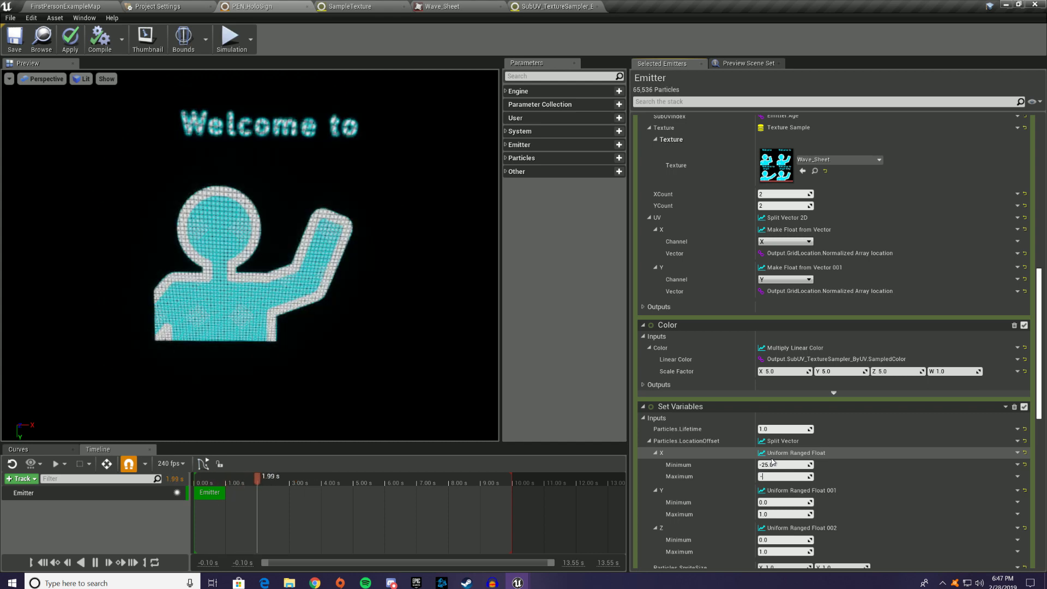
type("25")
key("Tab")
type("-25")
key("Tab")
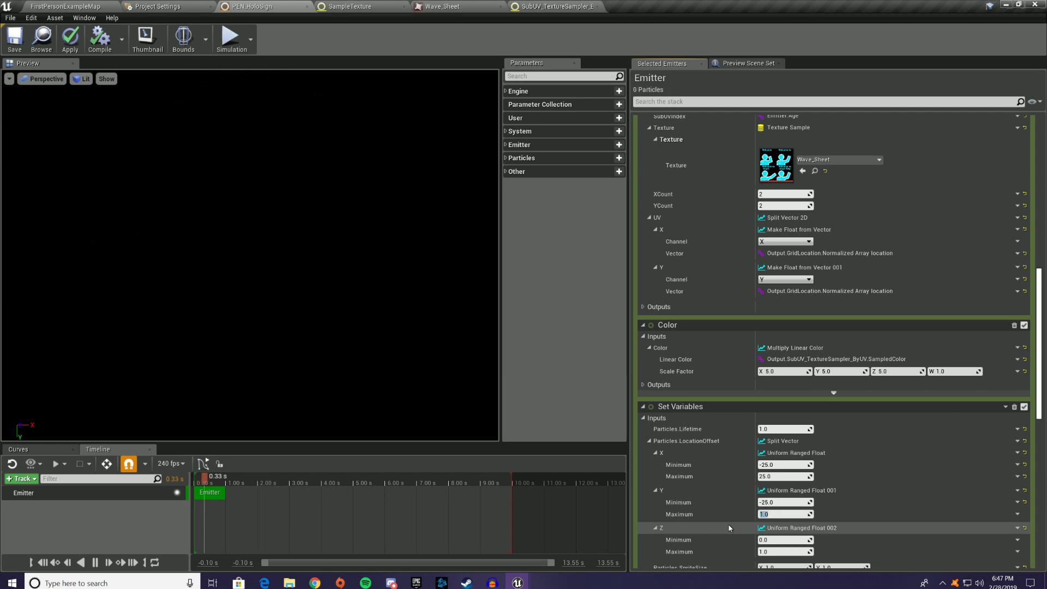
Set the random range of LocationOffset's Z component to minimum -50 and maximum 50
scroll(730, 527, "down", 3)
left_click(757, 490)
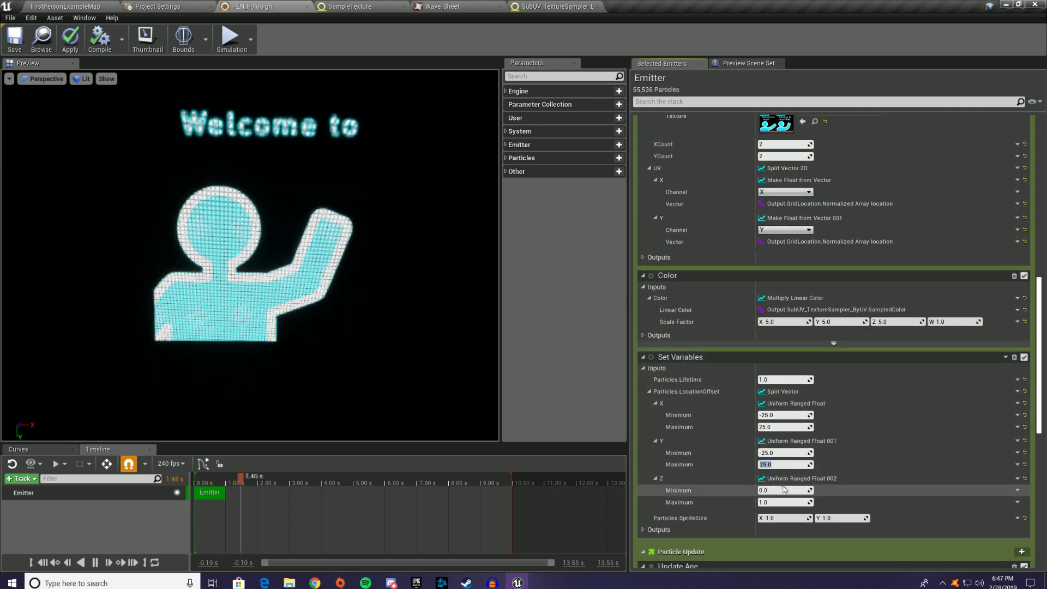
type("-50")
key("Tab")
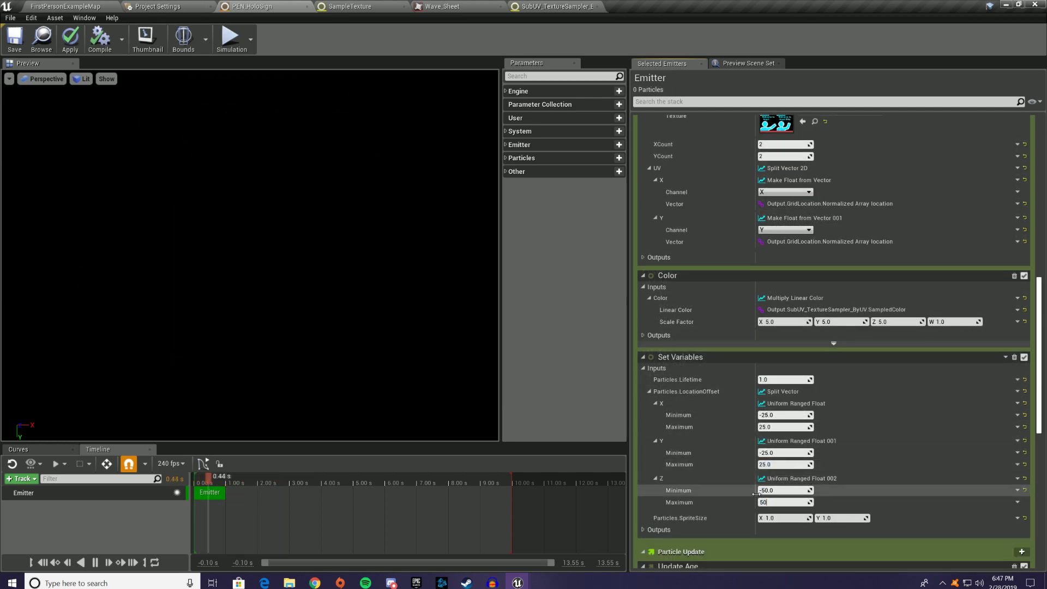
type("50")
key("Return")
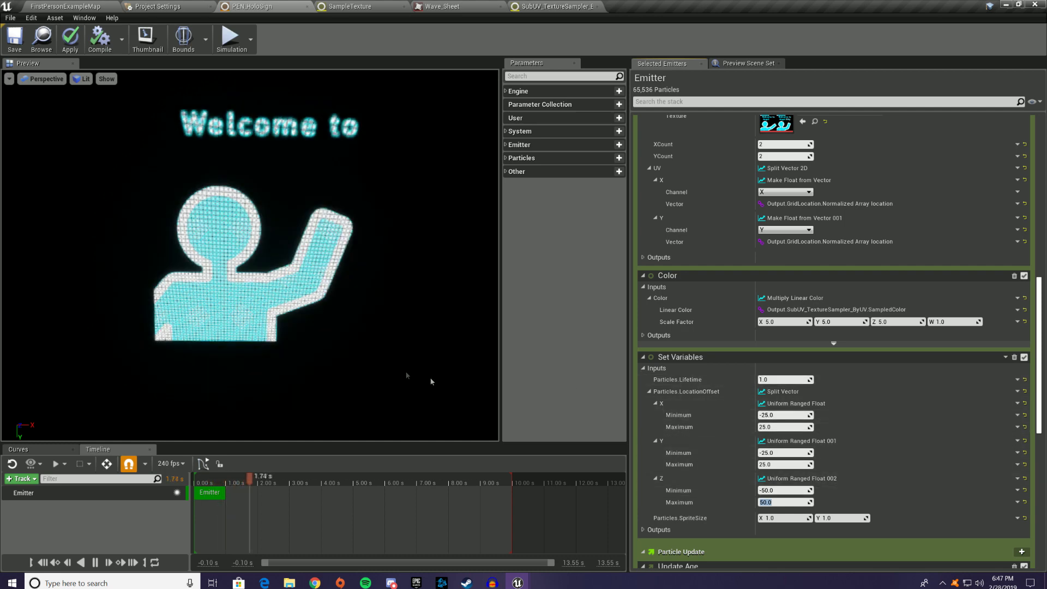
Create another new Vector variable in the Set Variables module
left_click_drag(249, 255, 295, 256)
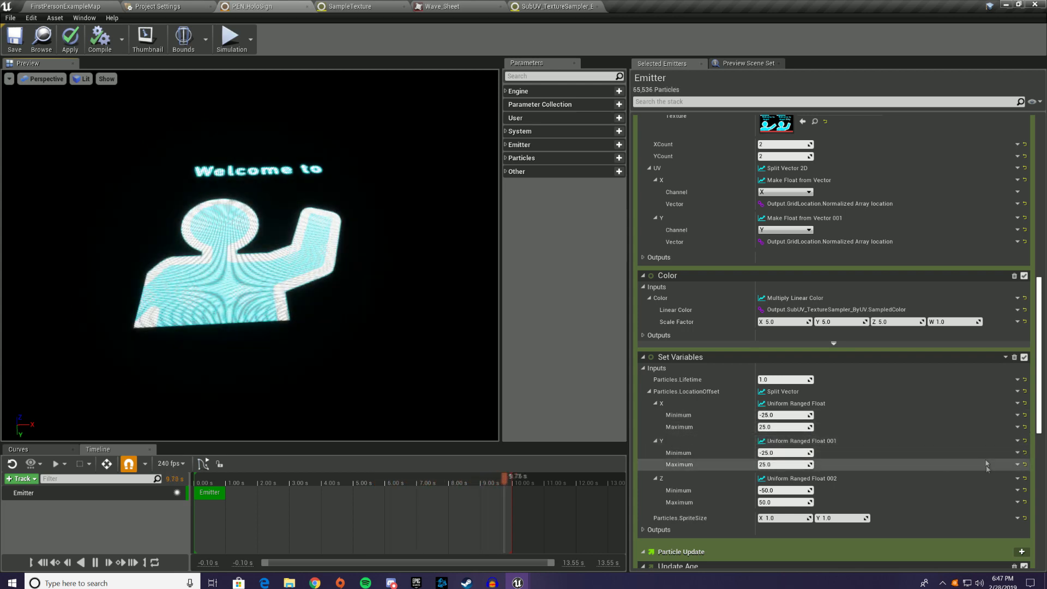
scroll(725, 431, "down", 3)
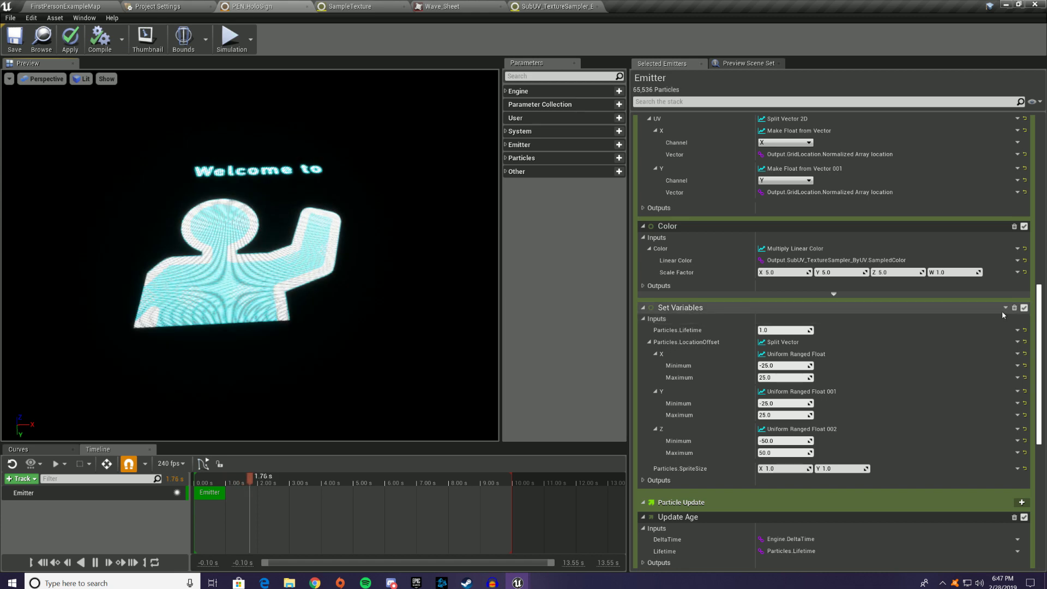
mouse_move(994, 319)
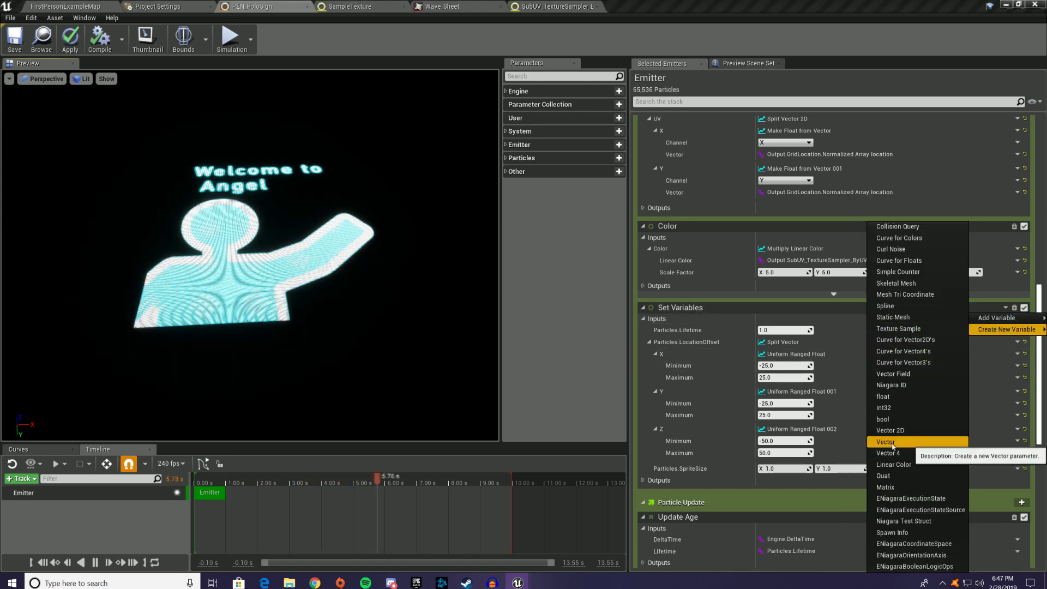
left_click(885, 441)
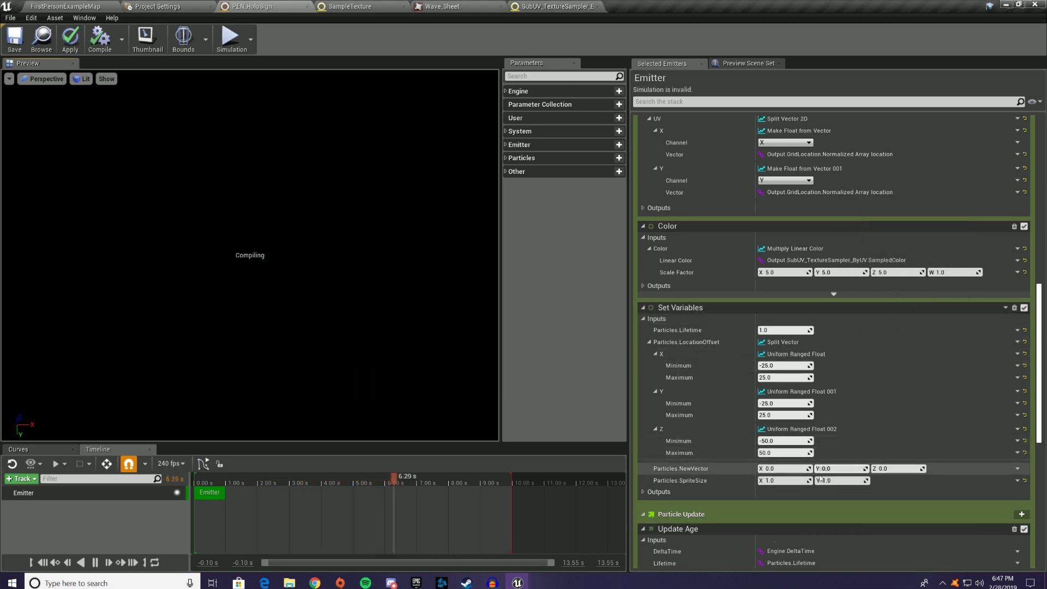
Rename the Particles.SpriteSize variable as EndPosition
left_click(710, 480)
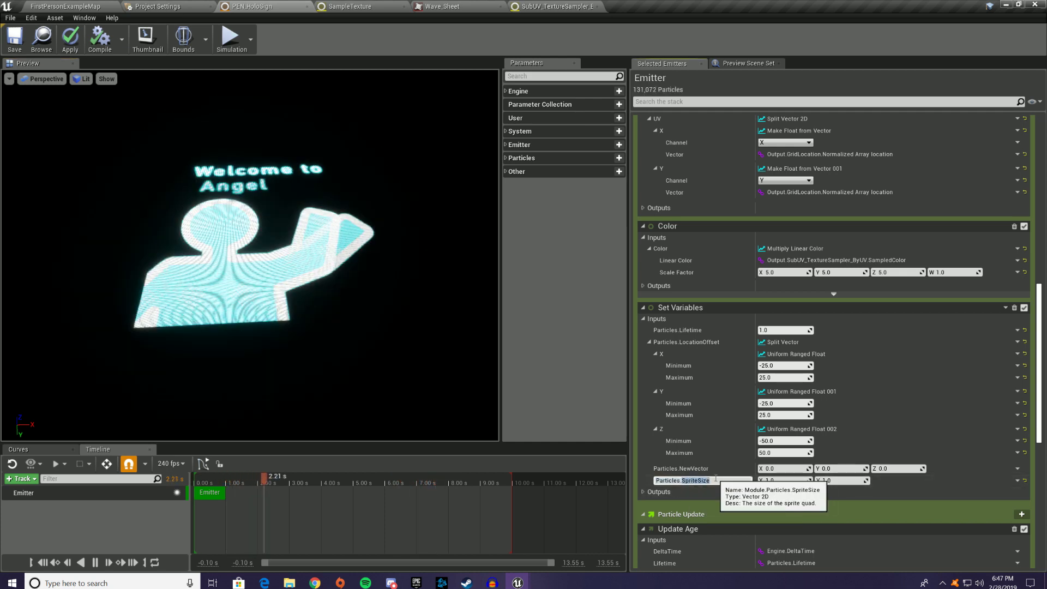
type("E")
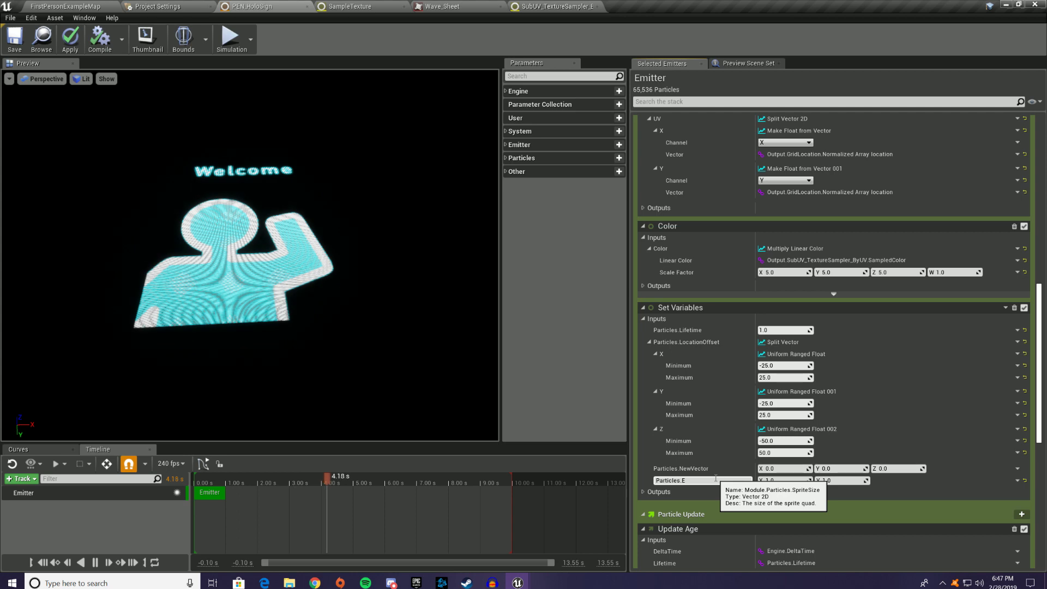
type("ndP")
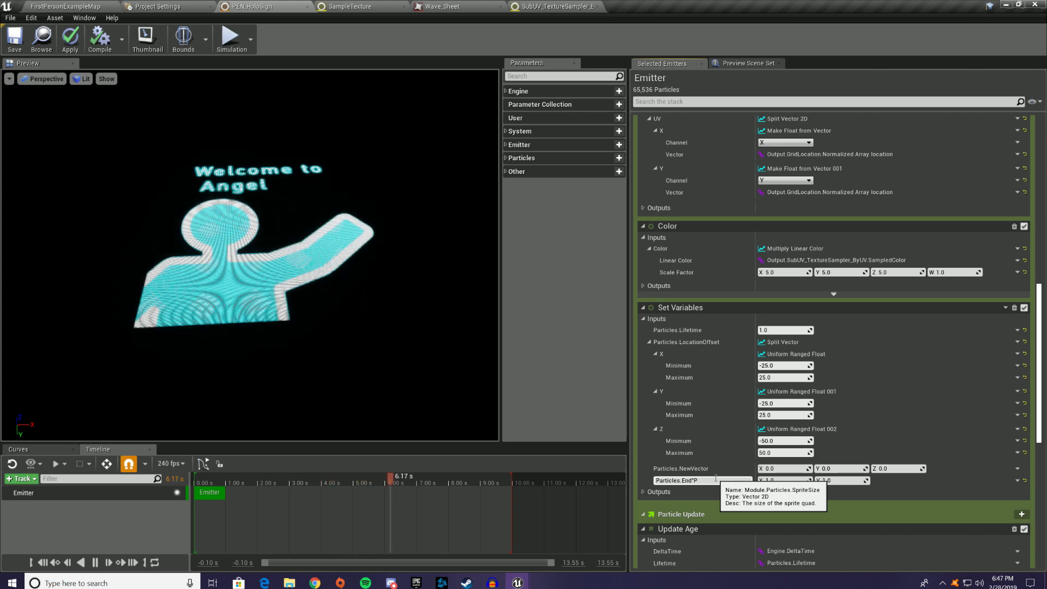
type("osition")
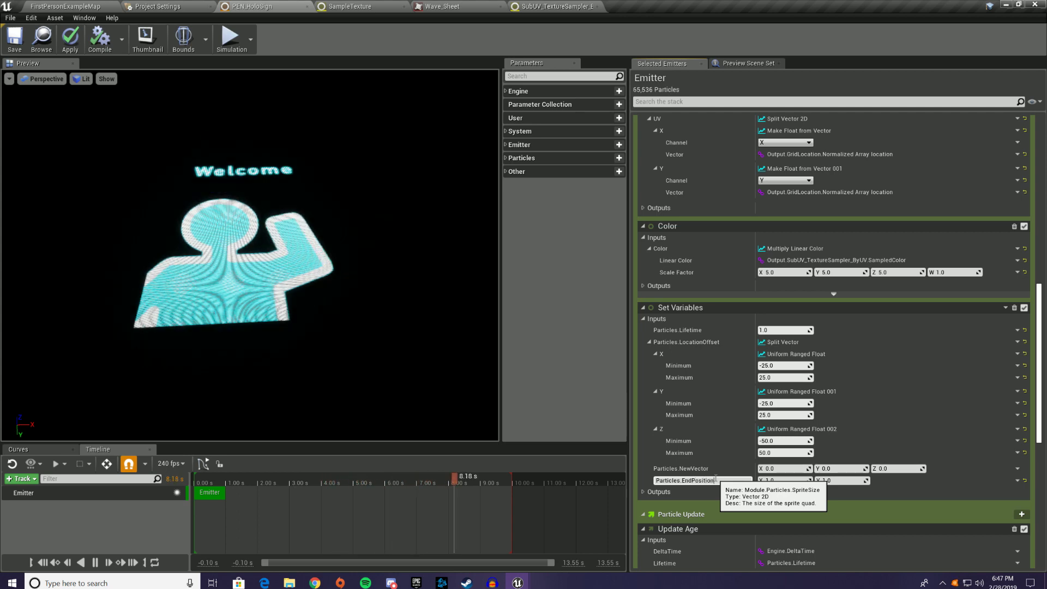
key("Return")
left_click(1016, 481)
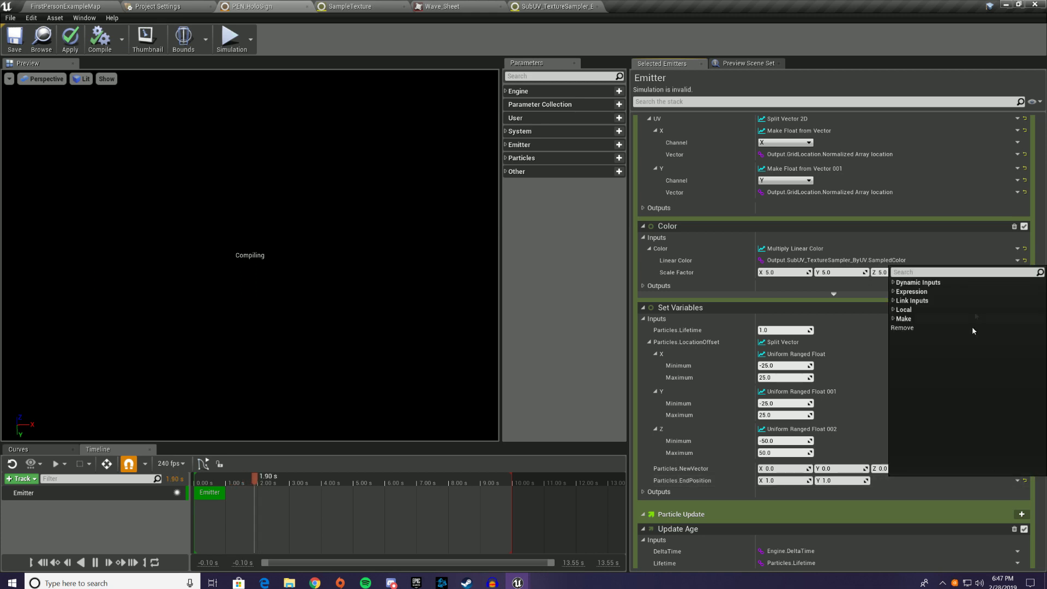
type("posi")
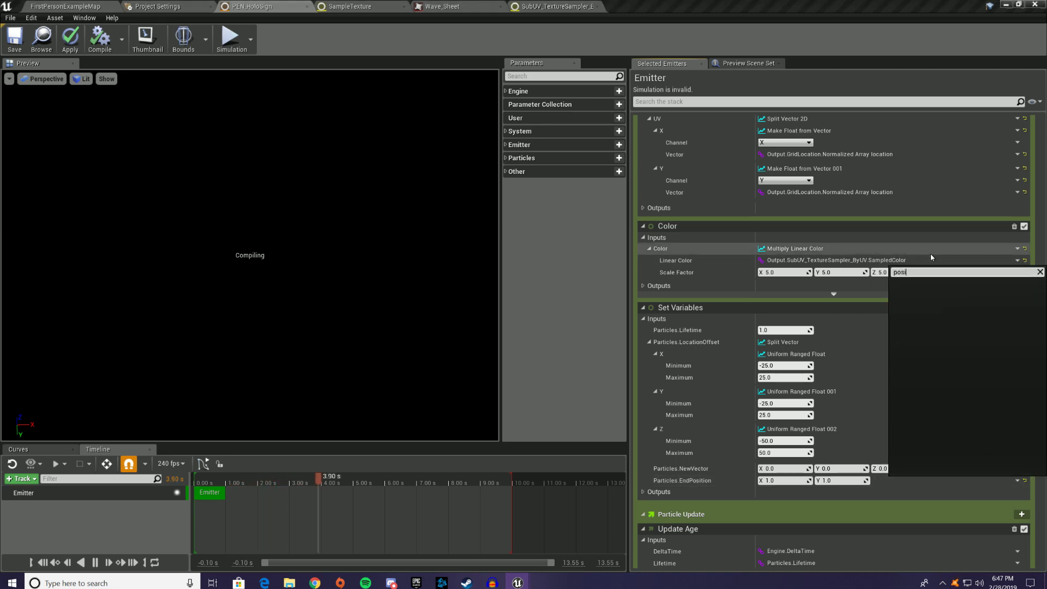
key("BackSpace")
type("ar")
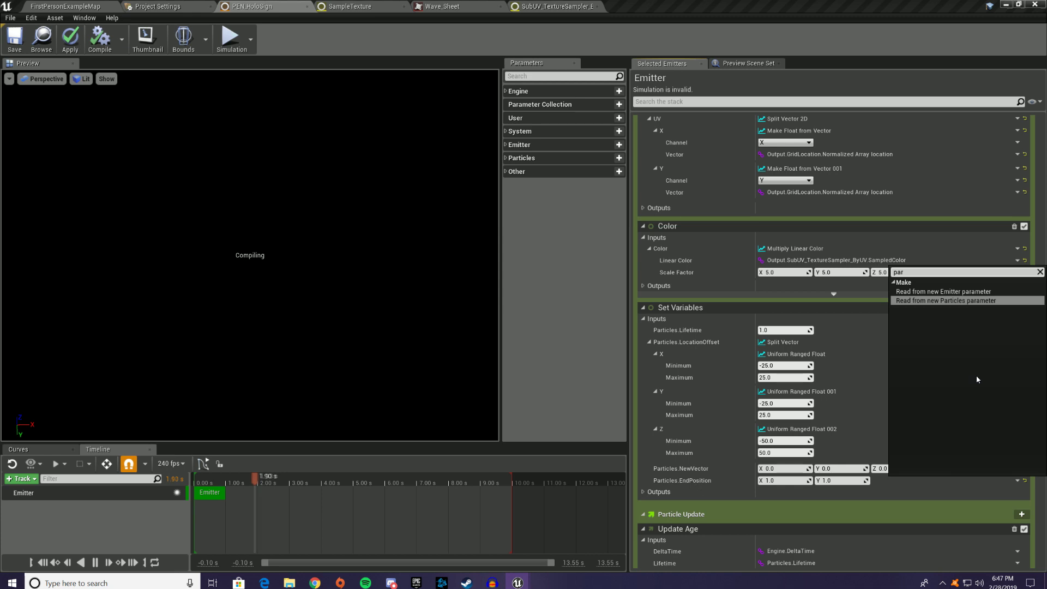
left_click(987, 484)
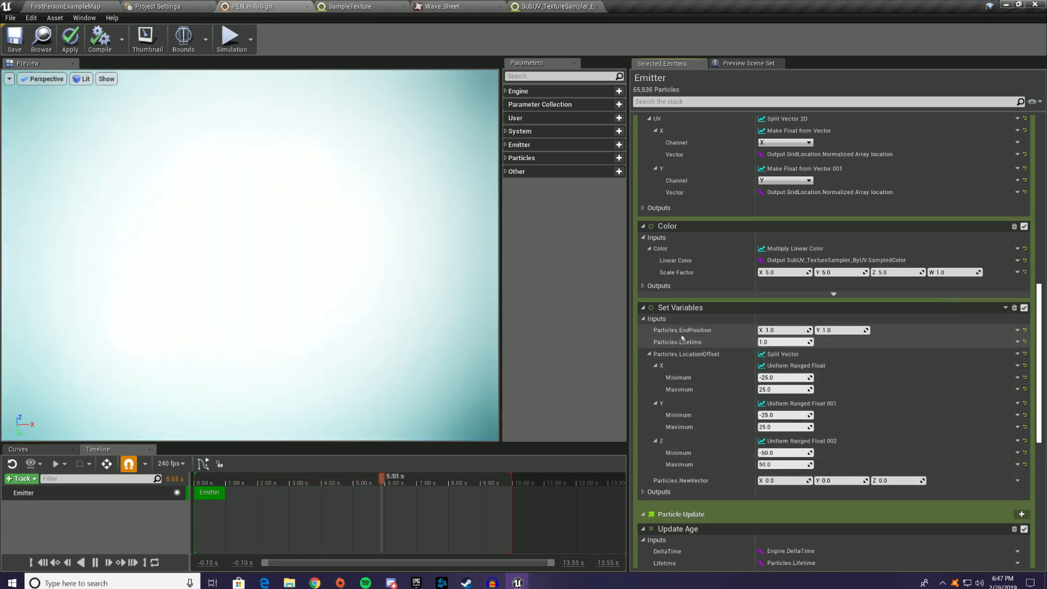
Undo the renaming of the SpriteSize variable and the addition of the new vector variable
key("ctrl+z")
key("ctrl+z")
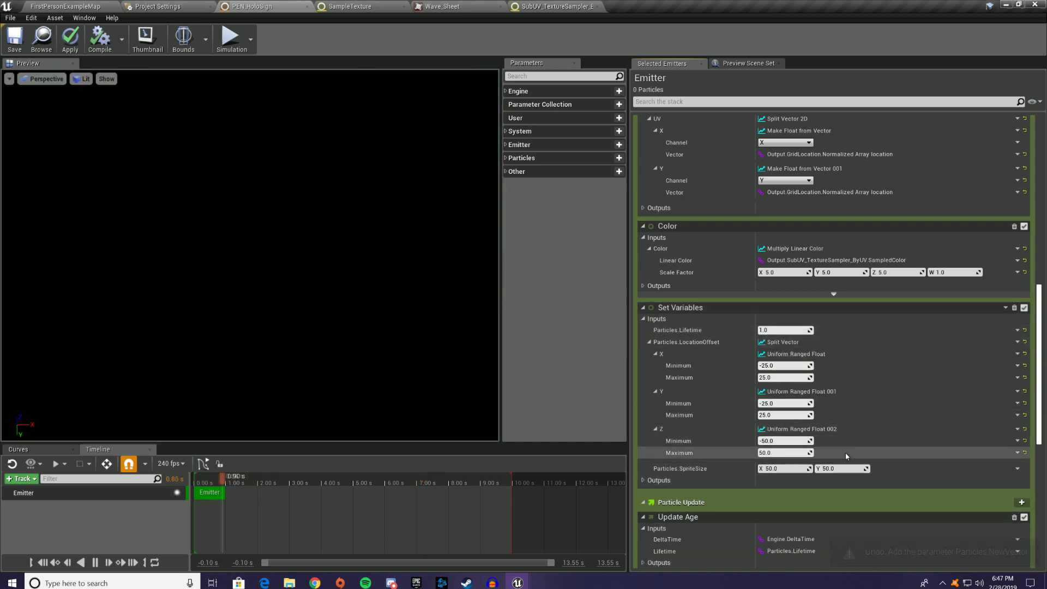
scroll(1022, 231, "up", 2)
scroll(1028, 227, "down", 3)
scroll(1035, 221, "up", 1)
scroll(1033, 221, "down", 3)
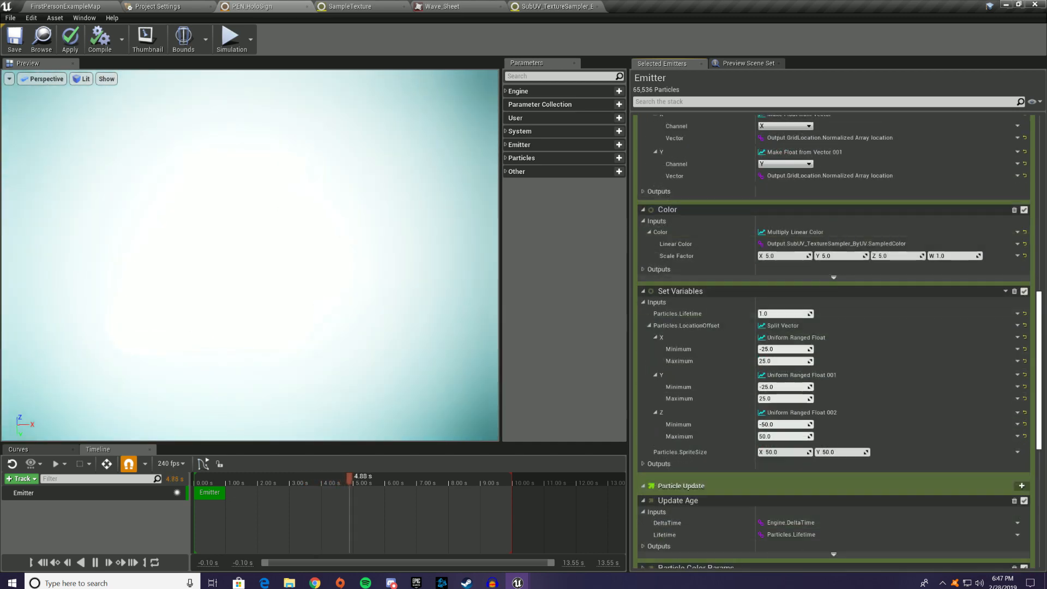
Create a new Vector variable in the Set Variables module and rename it Particles.EndPosition
left_click(1005, 290)
mouse_move(986, 315)
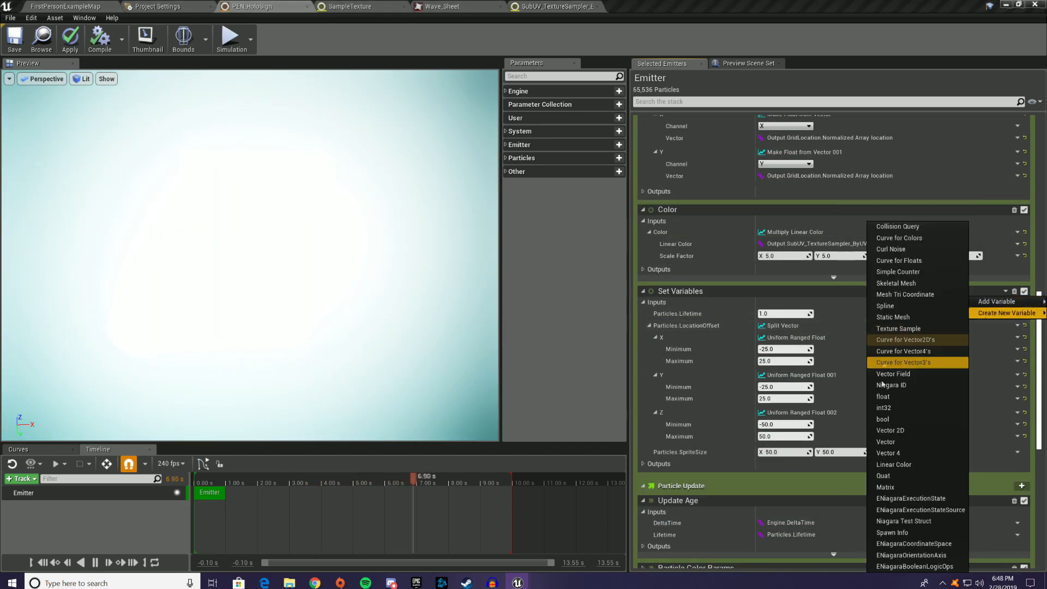
left_click(886, 441)
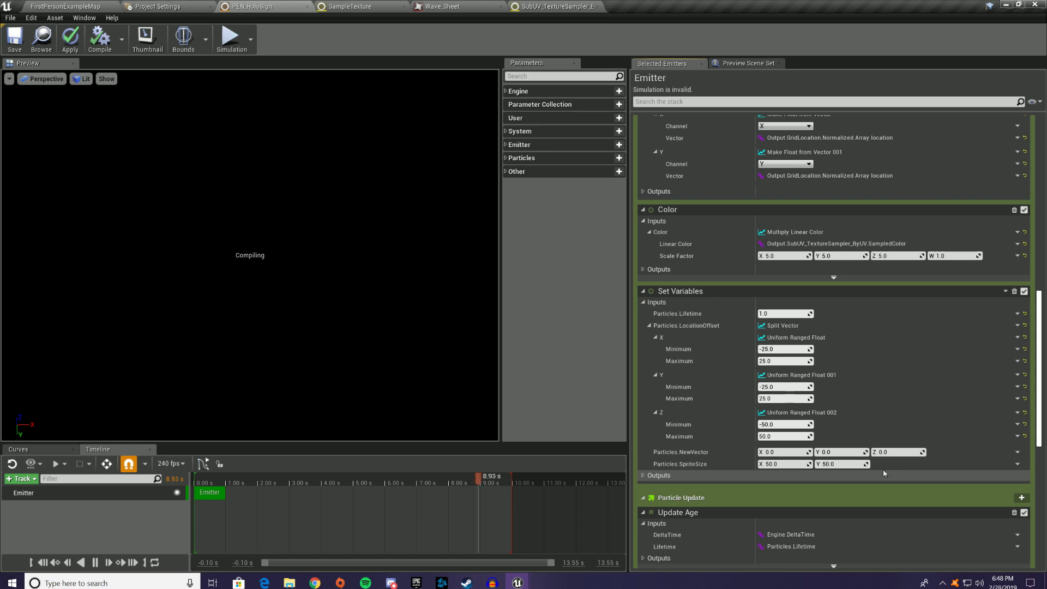
double_click(706, 453)
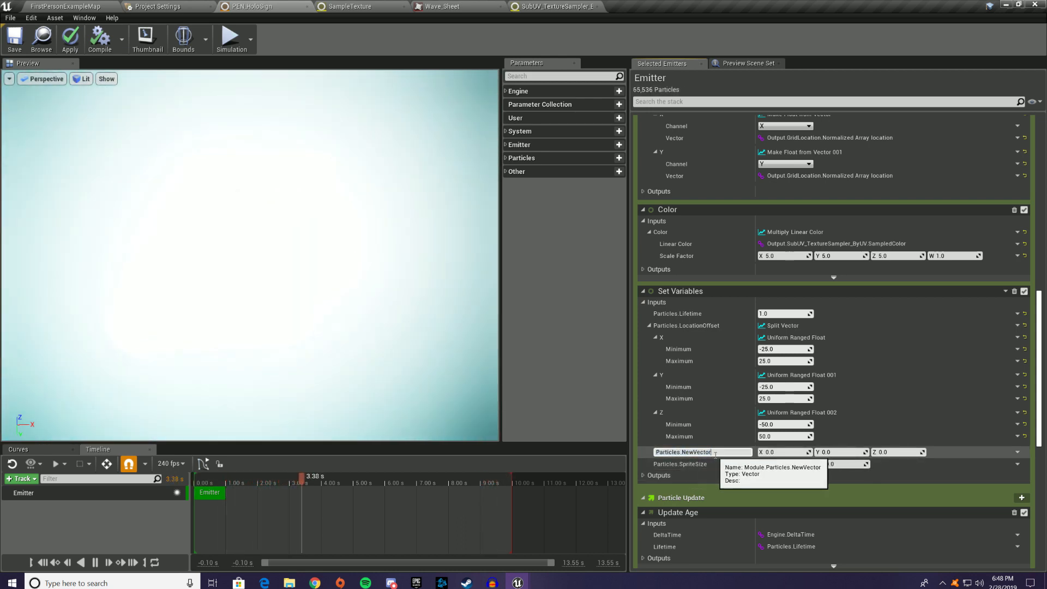
left_click_drag(712, 453, 683, 452)
type("End?")
key("BackSpace")
type("Position")
key("Return")
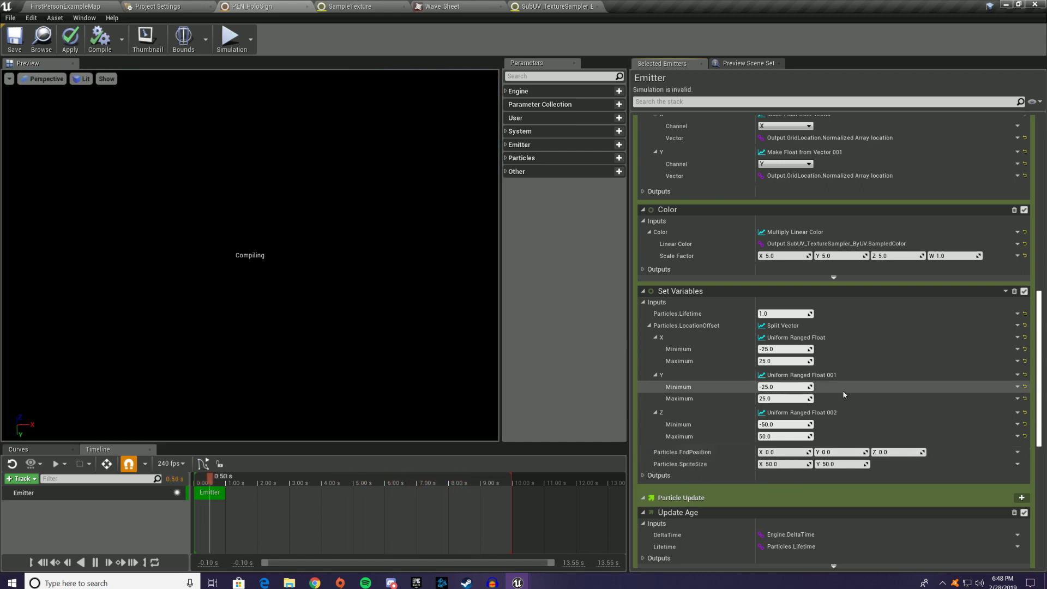
Link the EndPosition variable to the particle attribute Particles.Position
left_click(1017, 452)
left_click(894, 281)
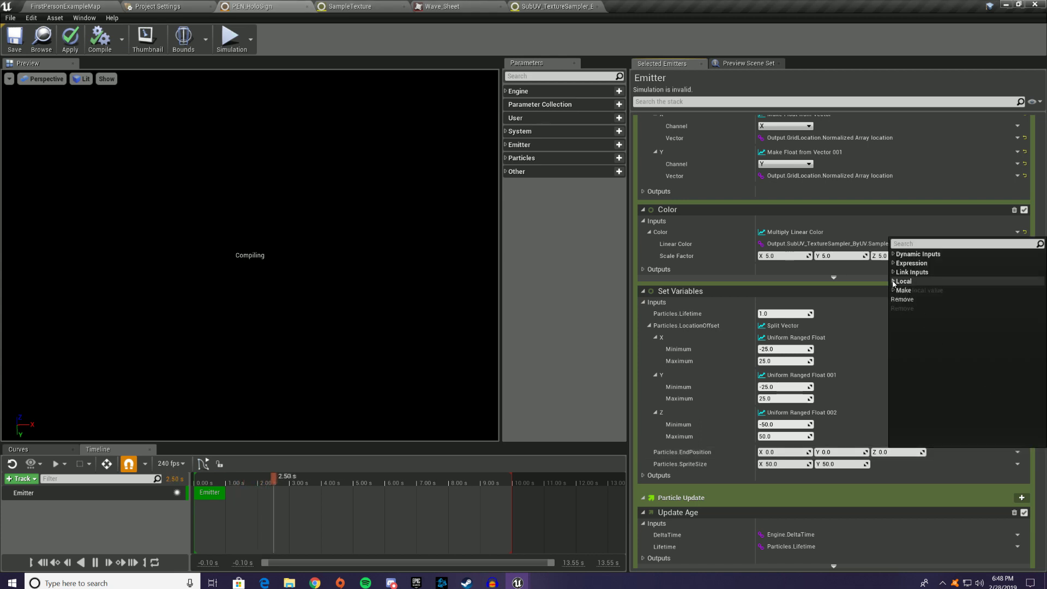
left_click(894, 272)
left_click(899, 299)
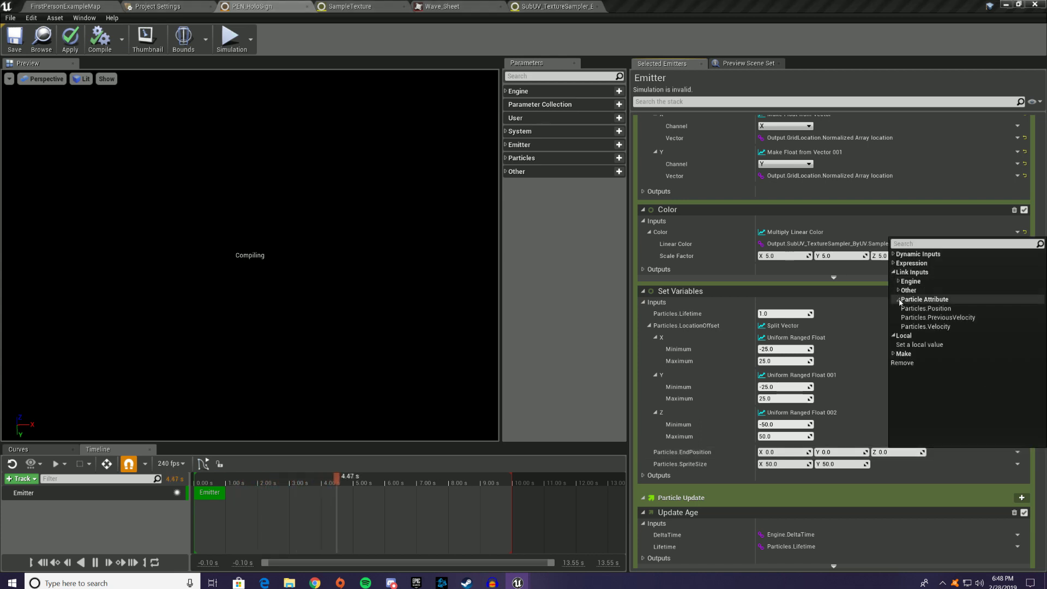
left_click(926, 308)
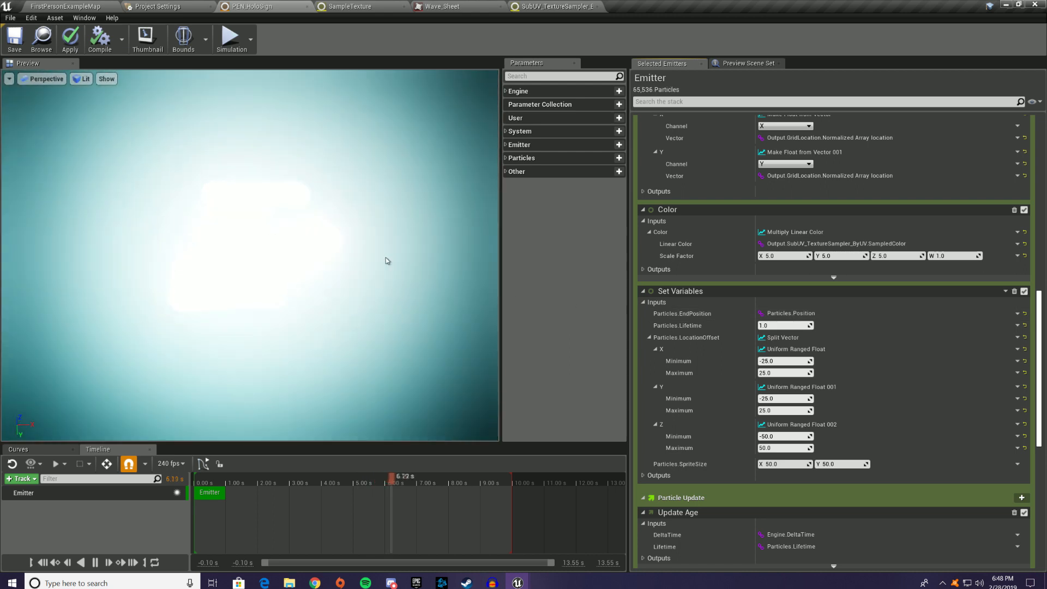
Set Particles.SpriteSize to 1.0 in both X and Y
left_click_drag(323, 397, 485, 396)
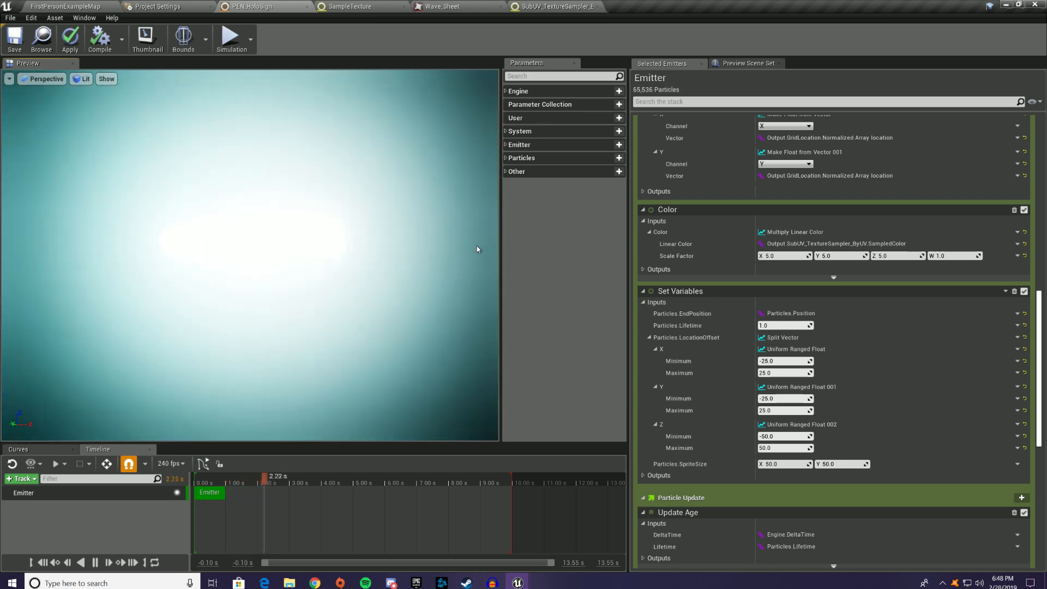
left_click(779, 463)
type("1")
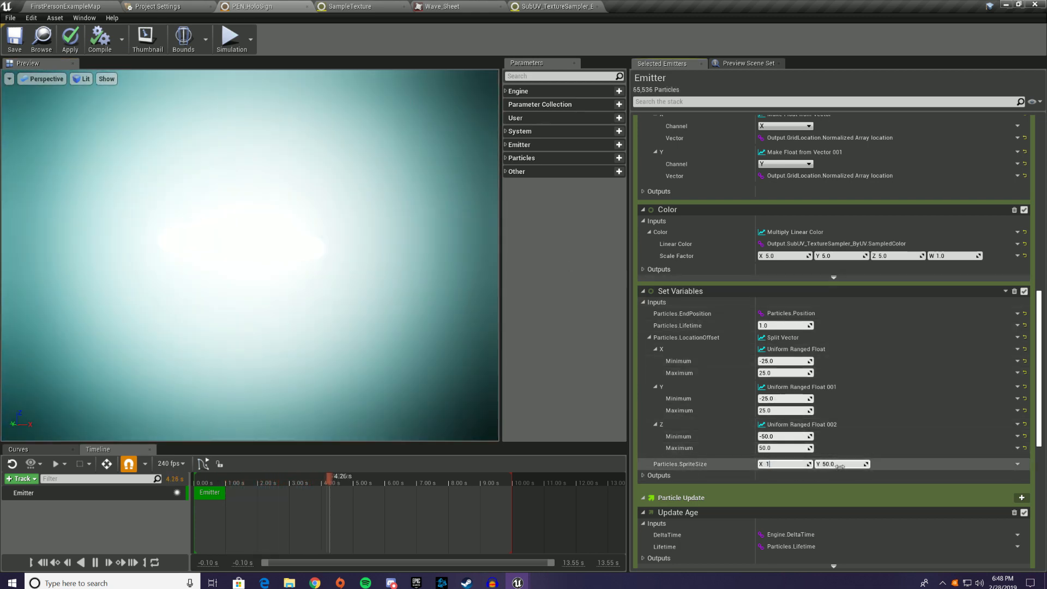
left_click(840, 463)
type("1")
key("Return")
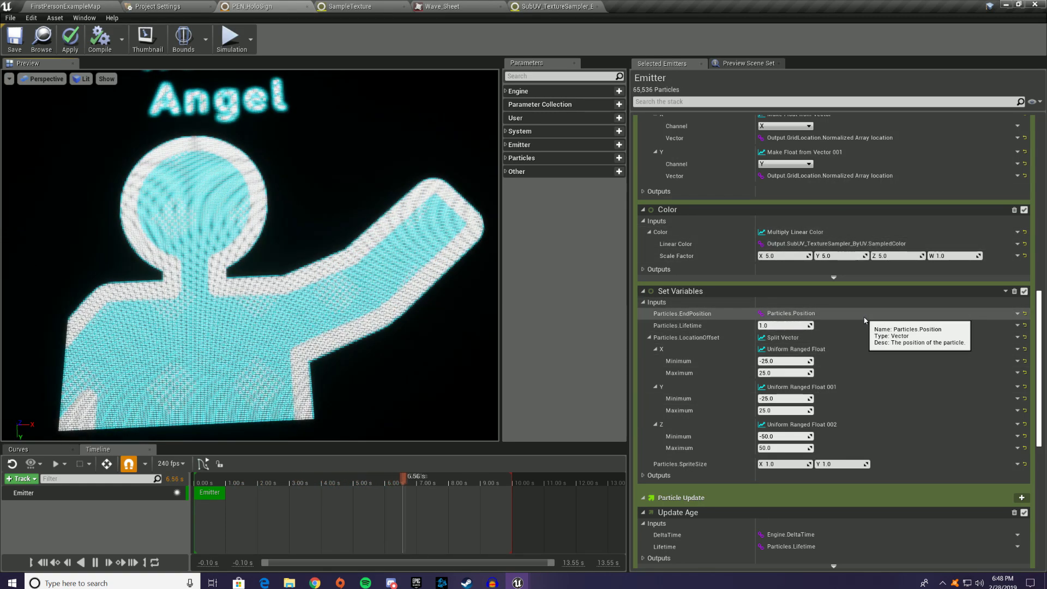
Add a module to Particle Spawn that sets the Particles.Position parameter
scroll(1041, 217, "up", 3)
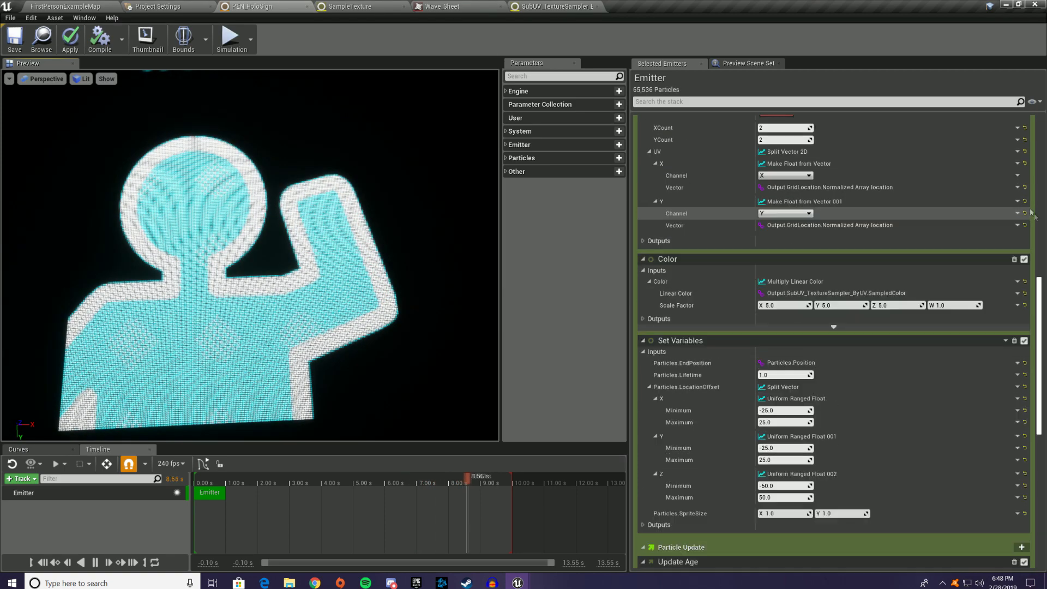
scroll(1041, 217, "up", 5)
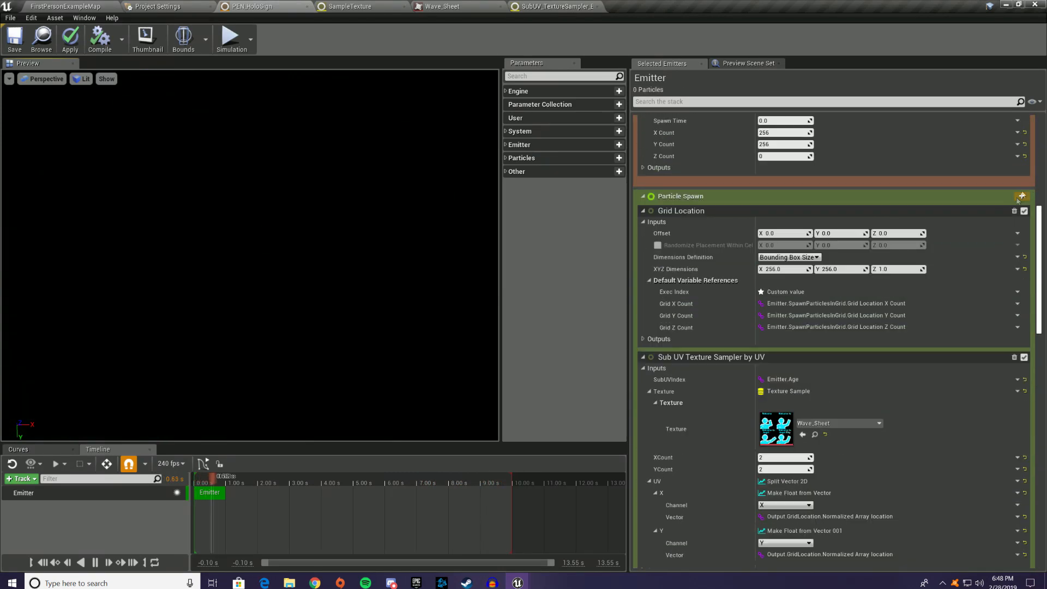
left_click(1021, 196)
type("par")
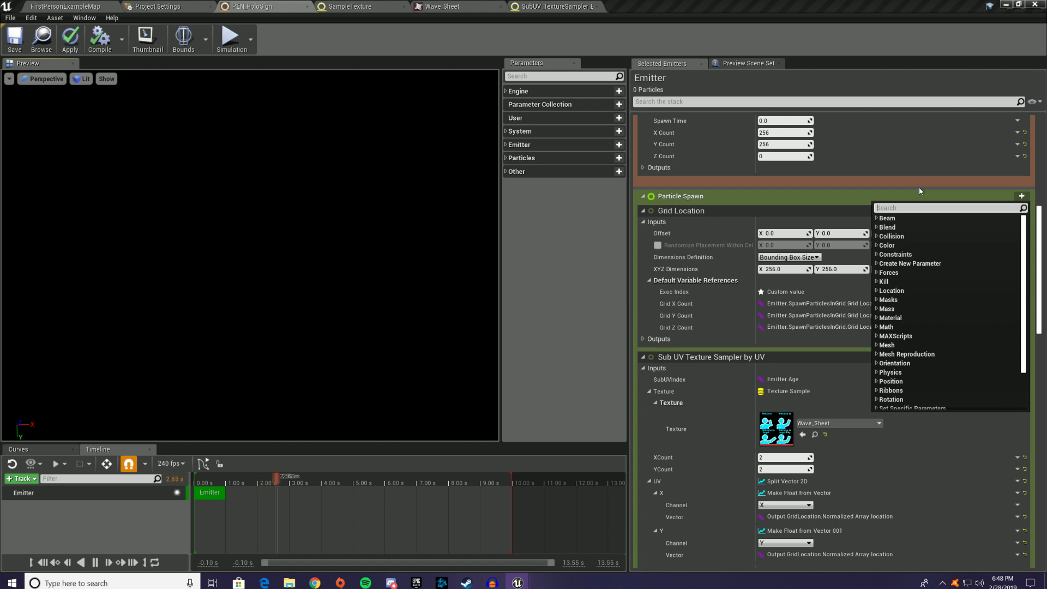
type("ticl")
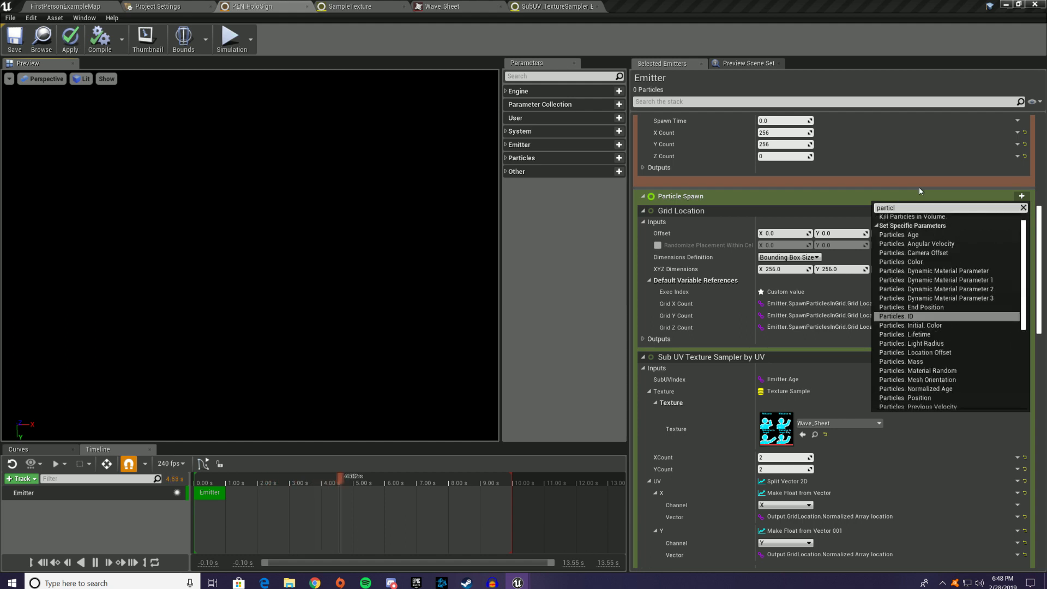
scroll(936, 325, "down", 3)
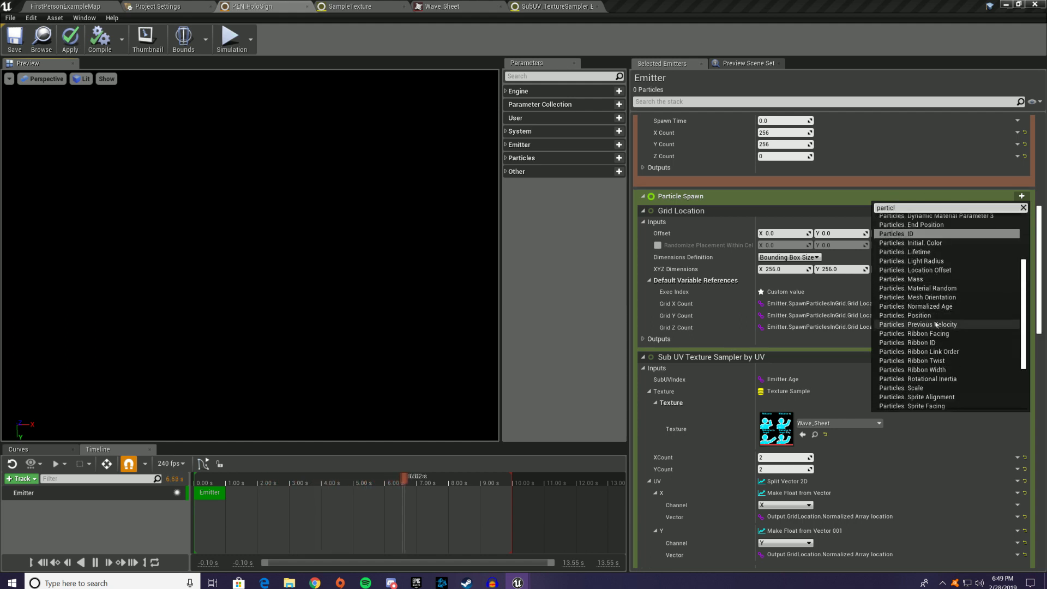
left_click(936, 325)
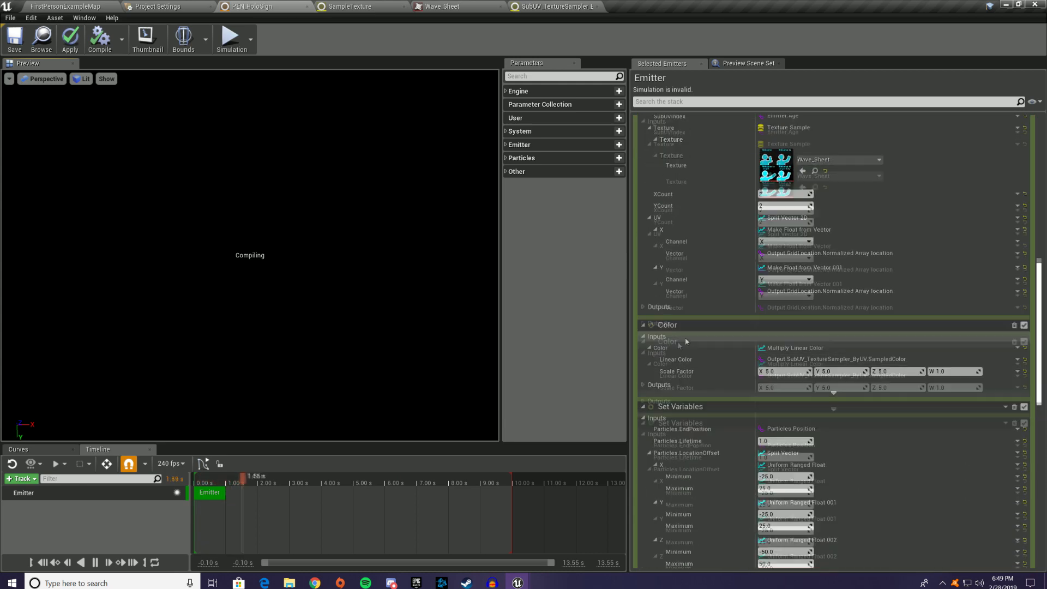
Give Particles.Position in the second Set Variables module the custom expression Particles.Position + Particles.LocationOffset
scroll(687, 341, "down", 14)
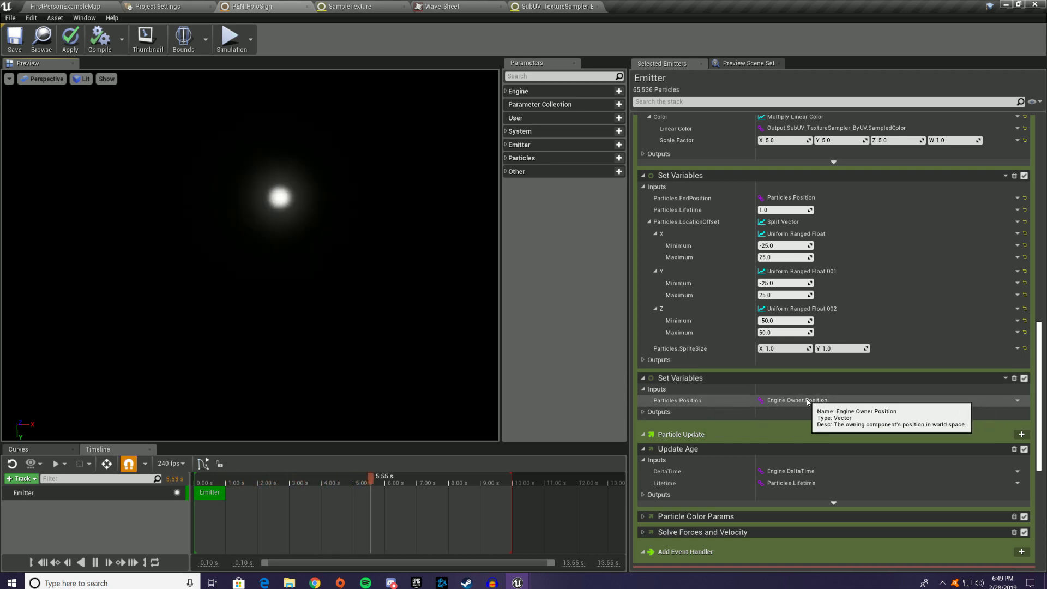
left_click(1018, 401)
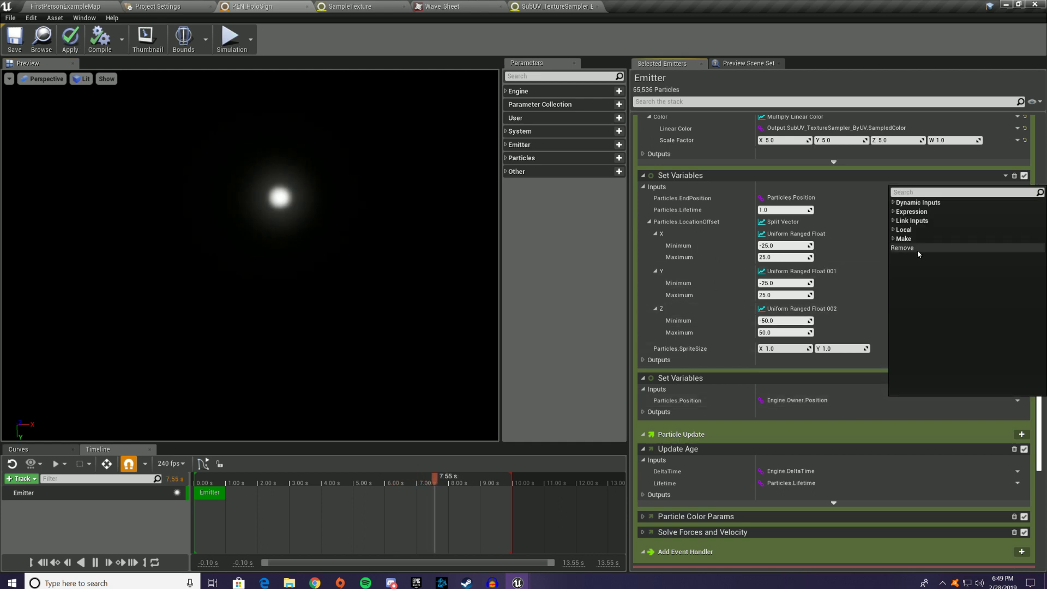
left_click(896, 211)
left_click(911, 220)
left_click(796, 411)
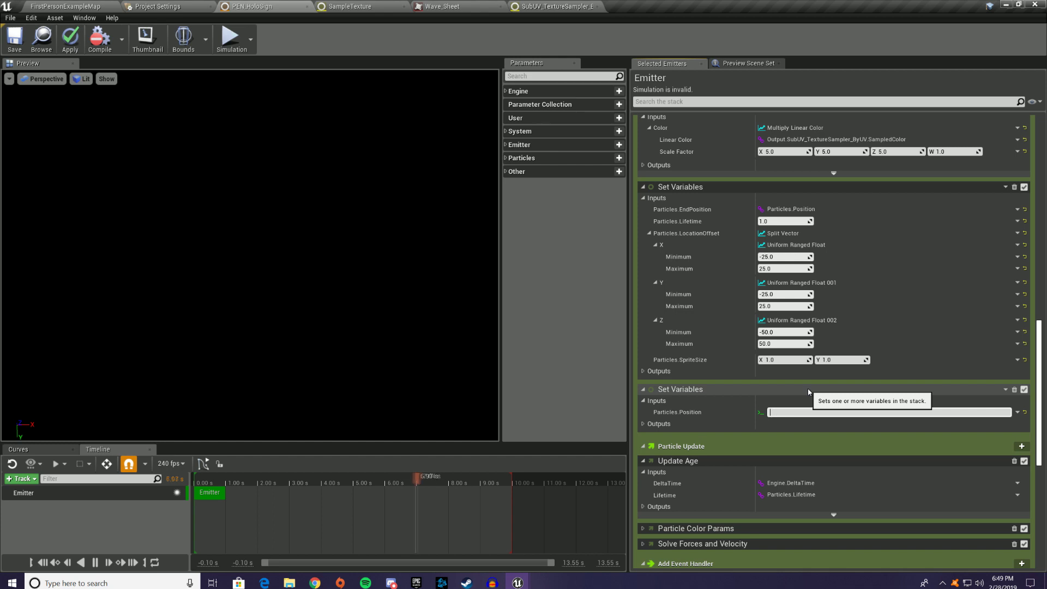
type("Particles.Position + Particles.LocationOf")
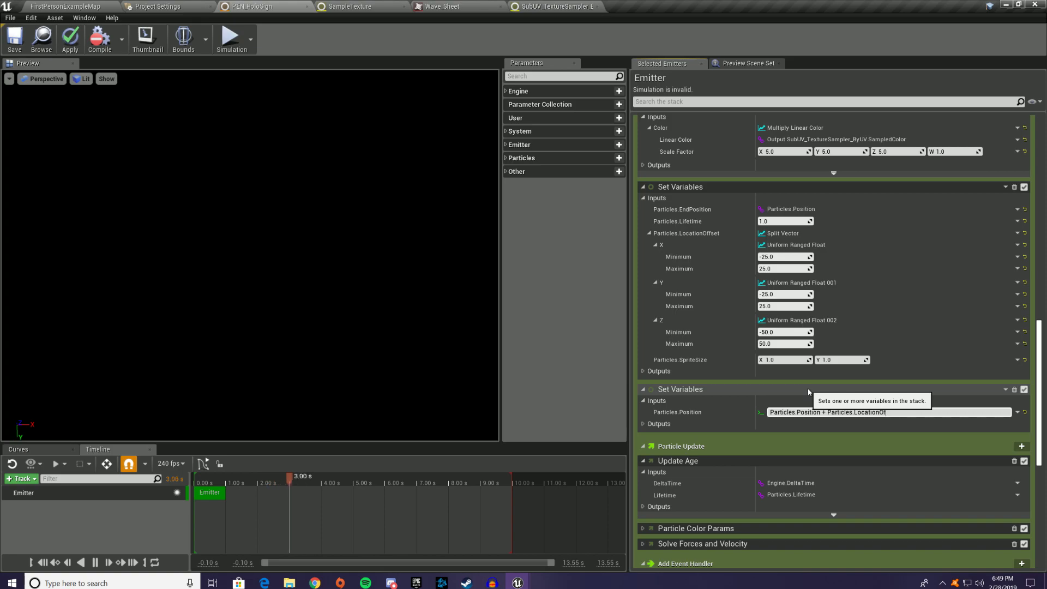
type("t")
key("Return")
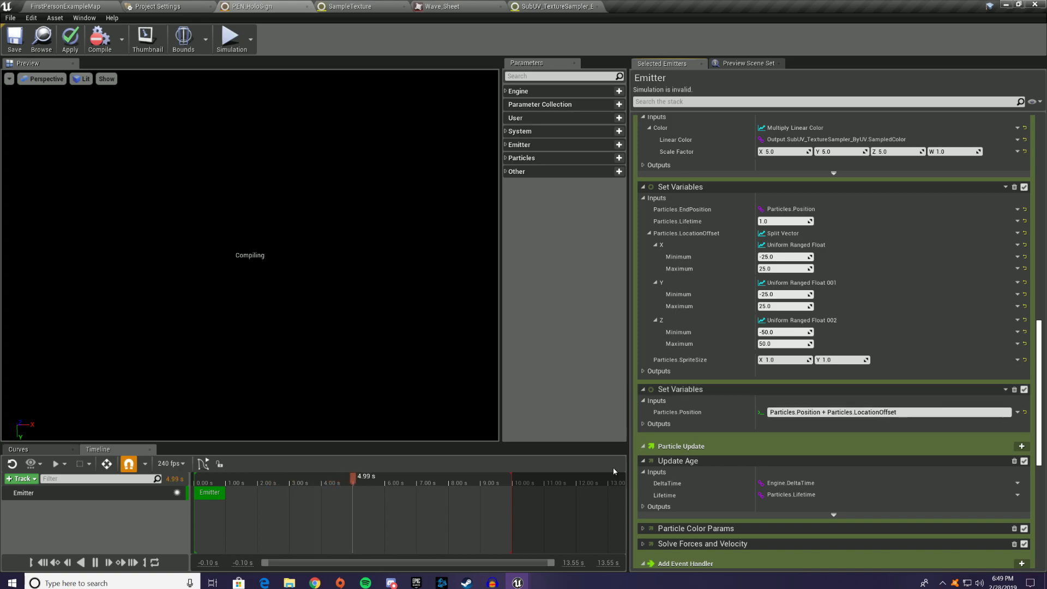
Examine the spread of the offset particles in the preview from different angles and distances
left_click_drag(262, 297, 327, 218)
scroll(251, 254, "down", 8)
left_click_drag(262, 256, 327, 218)
scroll(250, 255, "up", 5)
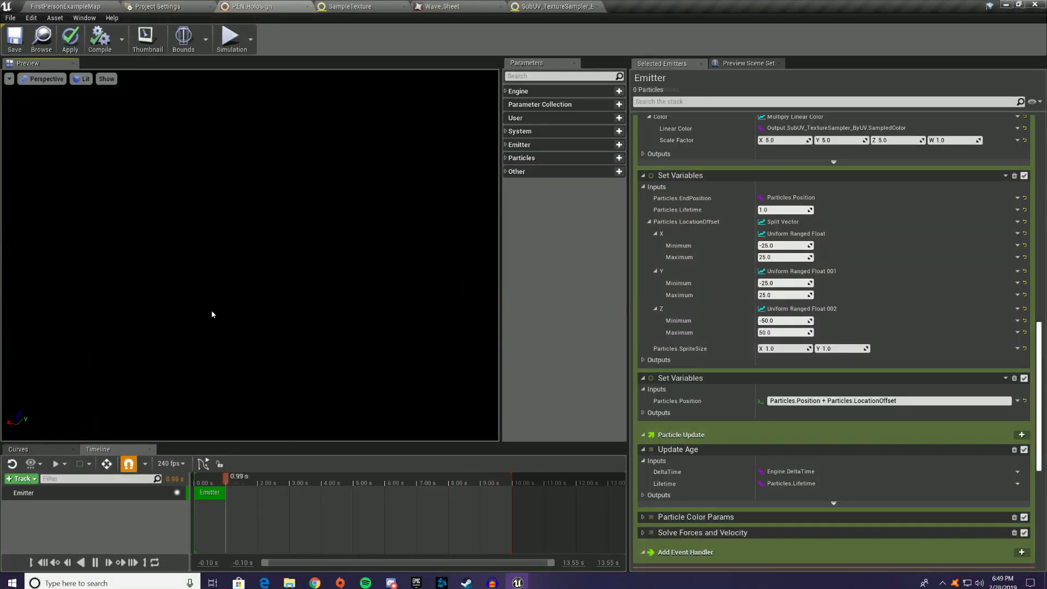
scroll(207, 313, "down", 5)
left_click_drag(206, 312, 231, 286)
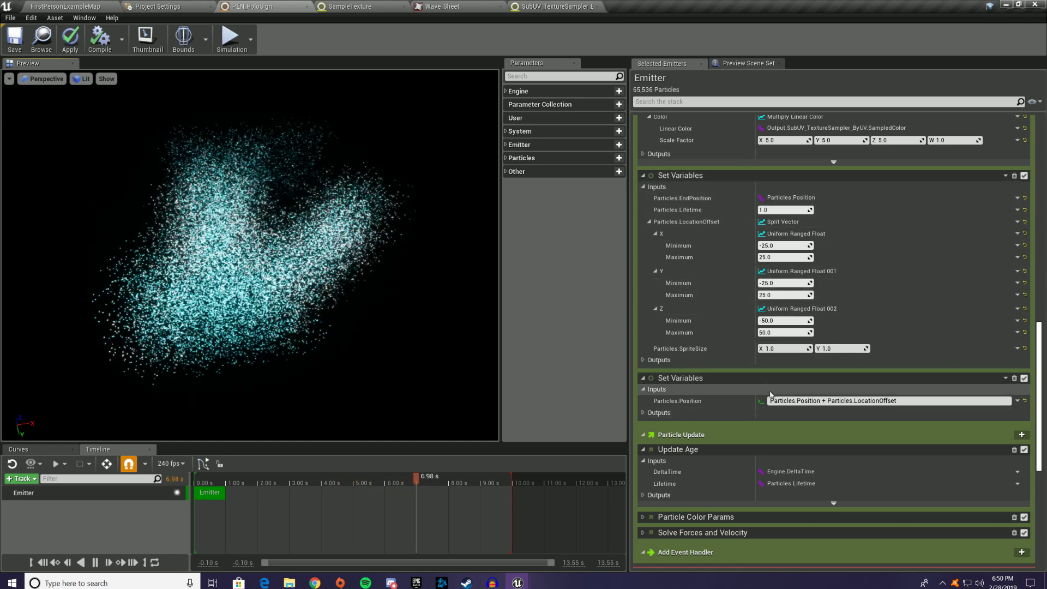
Add an Add Velocity module to Particle Update and place it before Solve Forces and Velocity
scroll(763, 378, "down", 5)
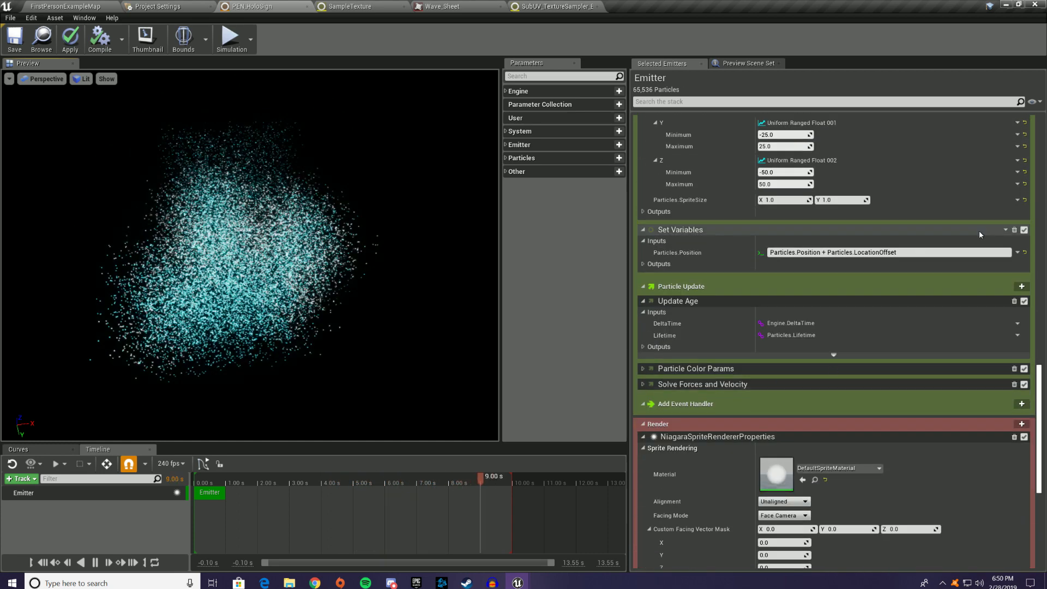
left_click(1021, 287)
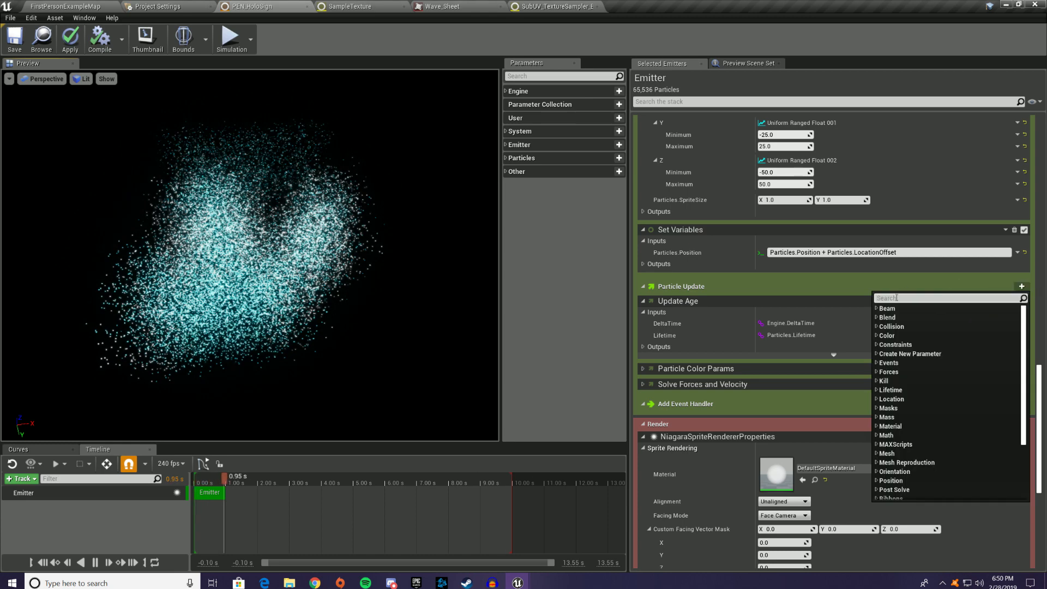
type("vge")
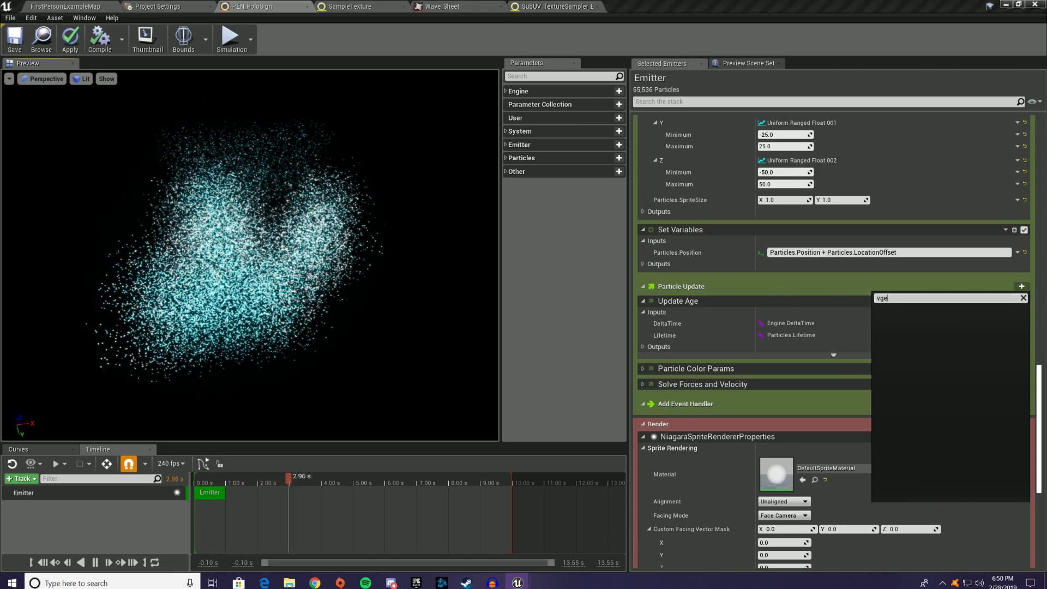
key("BackSpace")
key("BackSpace")
type("el")
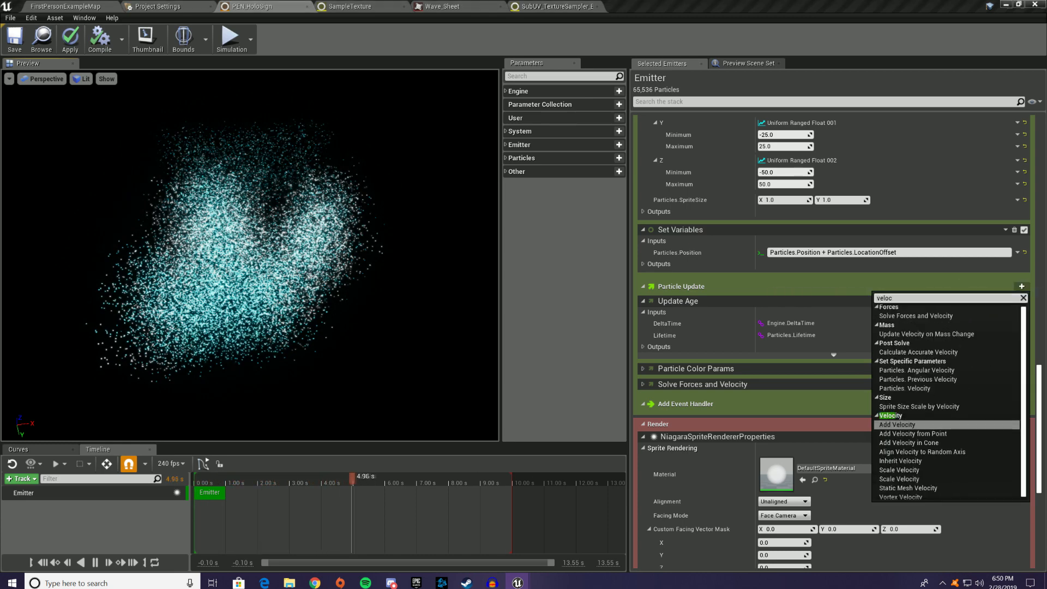
type("oc")
left_click(897, 424)
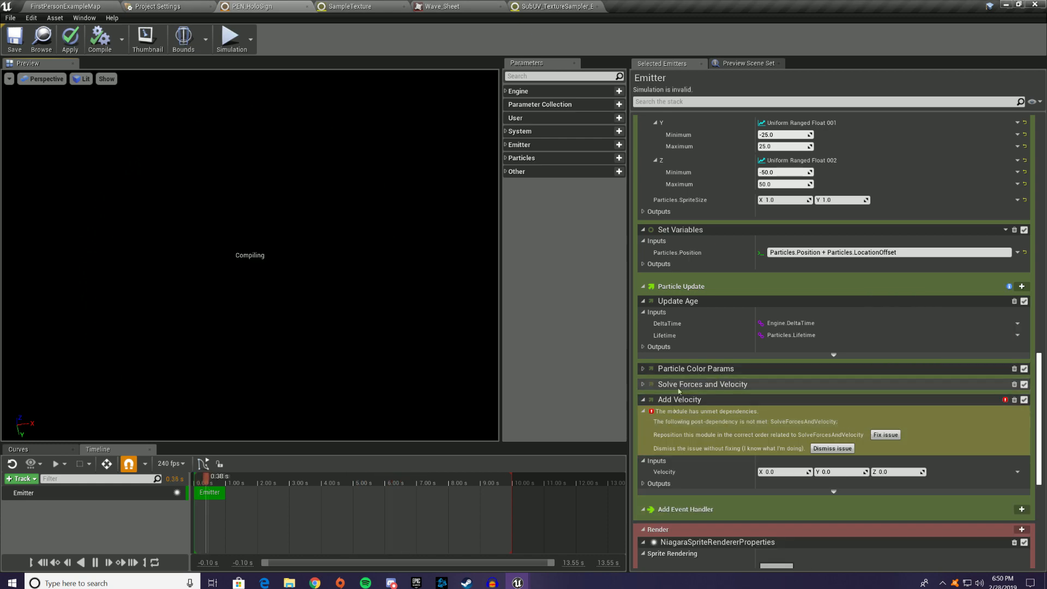
left_click_drag(676, 400, 678, 383)
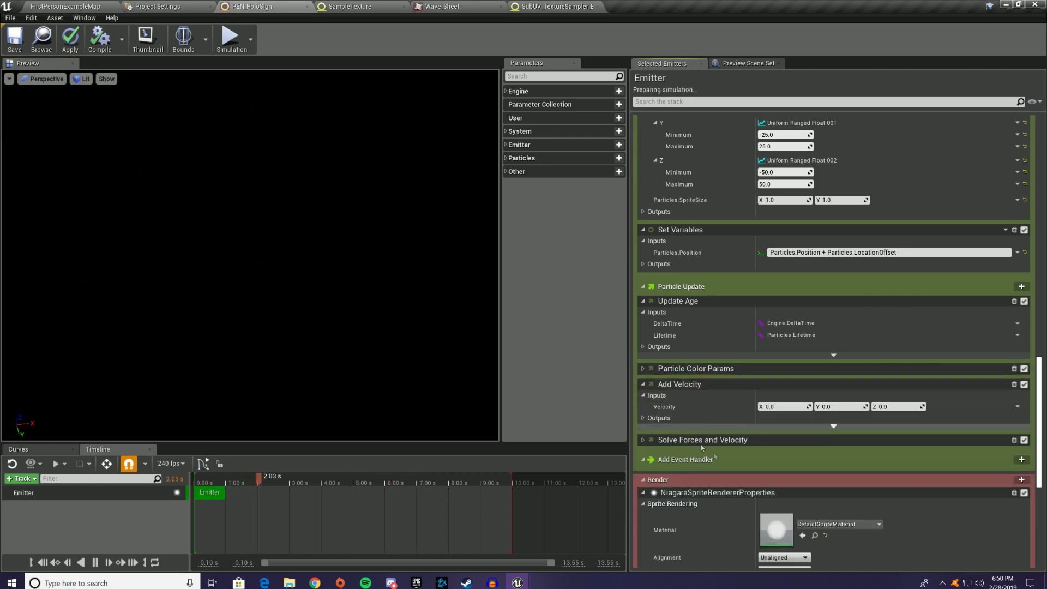
Give the Add Velocity module's Velocity the custom expression (Particles.EndPosition - Particles.Position)/Particles.Lifetime * 8
left_click(1017, 407)
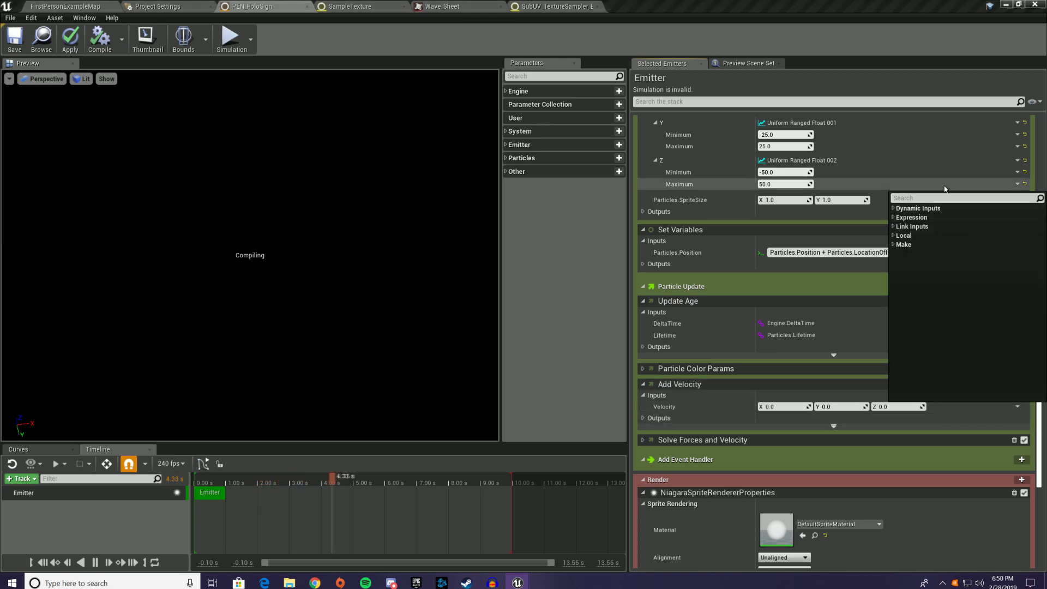
left_click(893, 218)
left_click(916, 228)
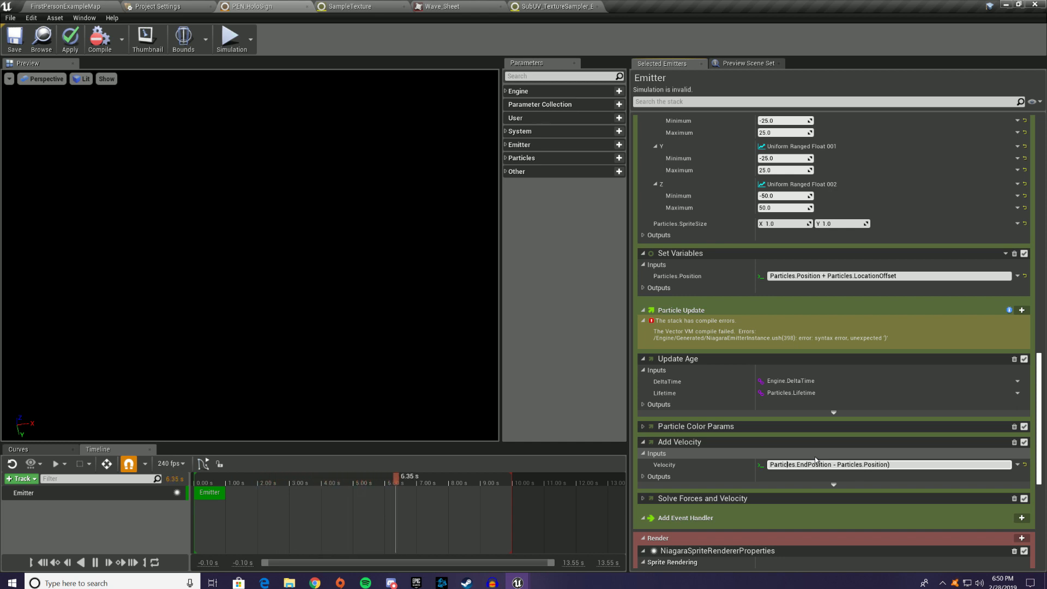
type("(")
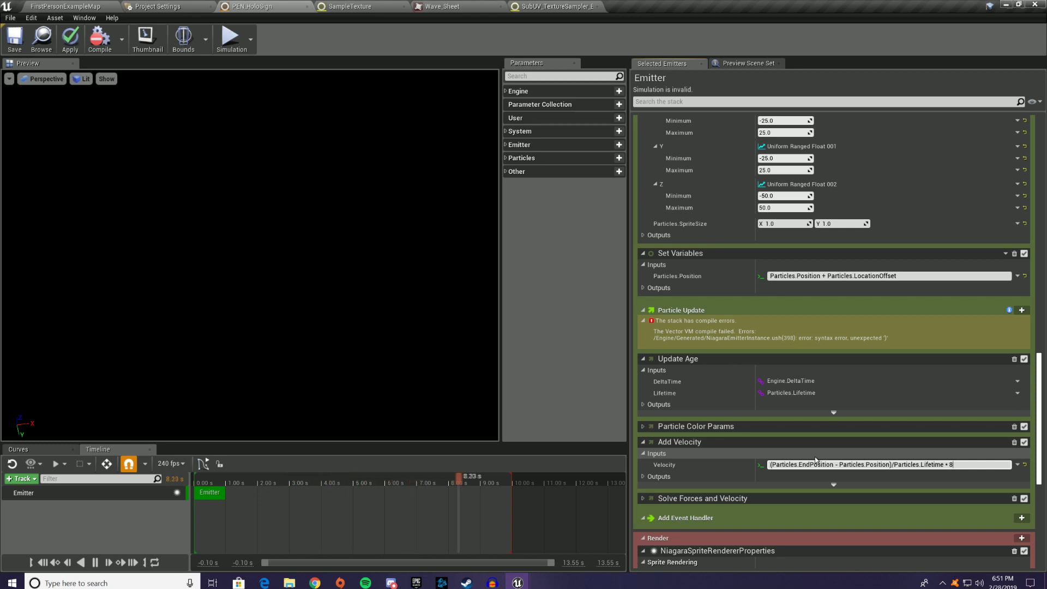
key("Return")
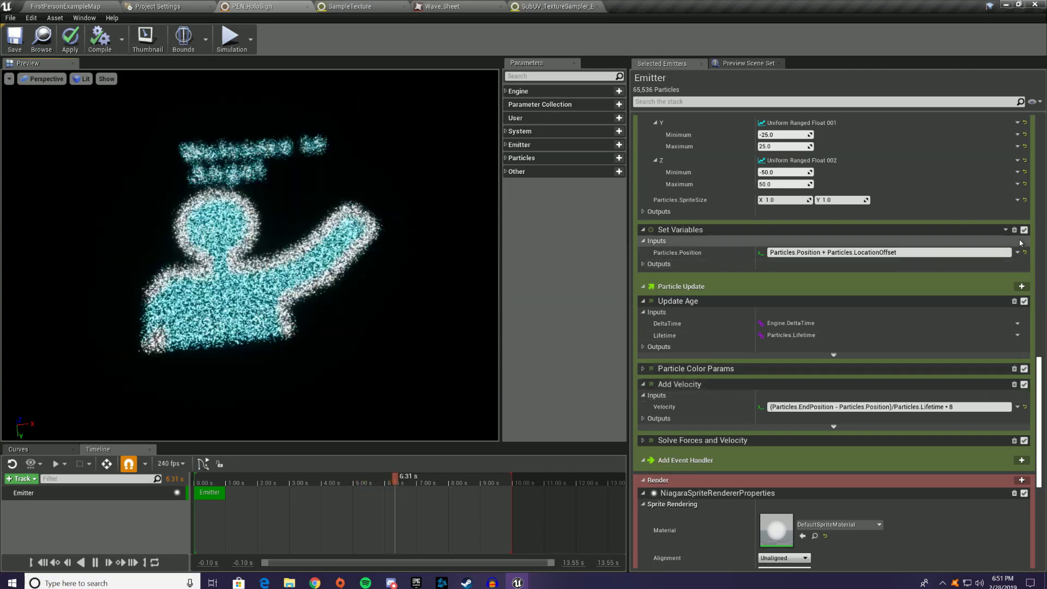
Add a module to Particle Update that sets Particles.Velocity and place it between Add Velocity and Solve Forces and Velocity
left_click(1021, 286)
type("set")
scroll(923, 360, "down", 6)
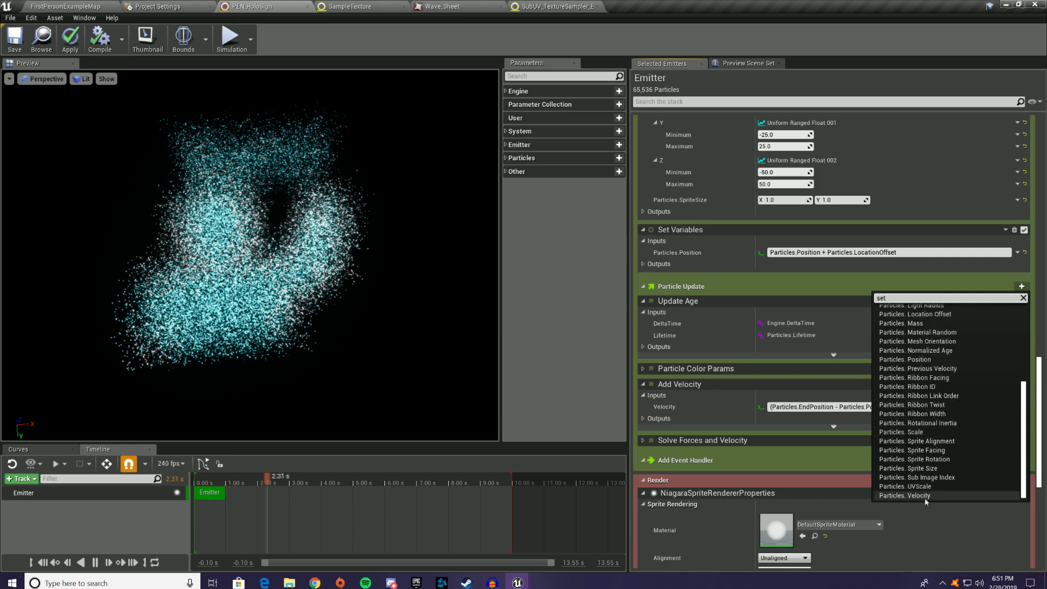
left_click(926, 497)
left_click_drag(708, 459, 631, 431)
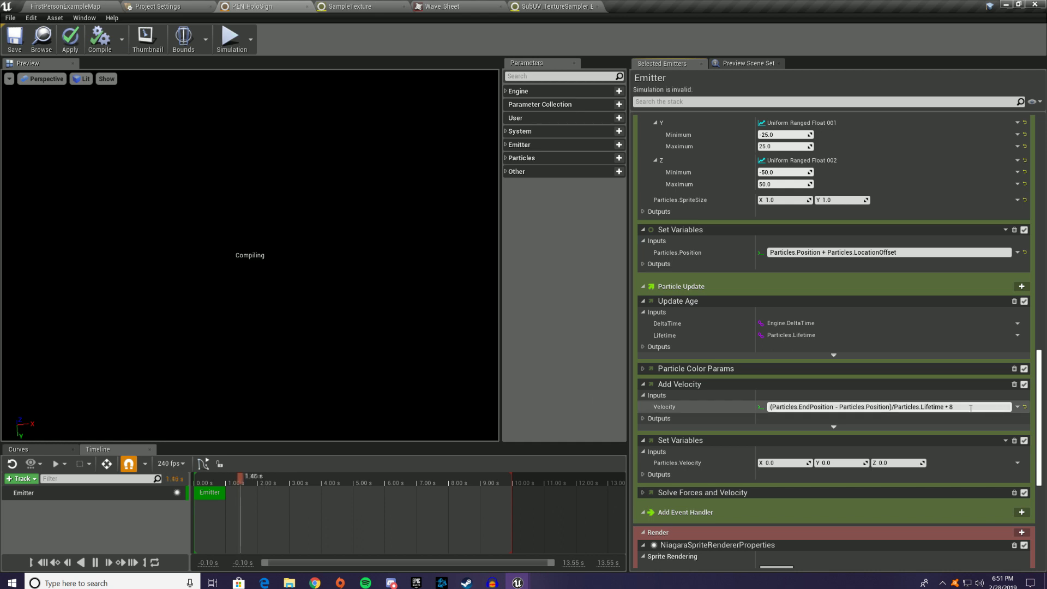
Give Particles.Velocity in the Particle Update Set Variables module the custom expression (Particles.EndPosition - Particles.Position)/Particles.Lifetime * 8
left_click(1018, 464)
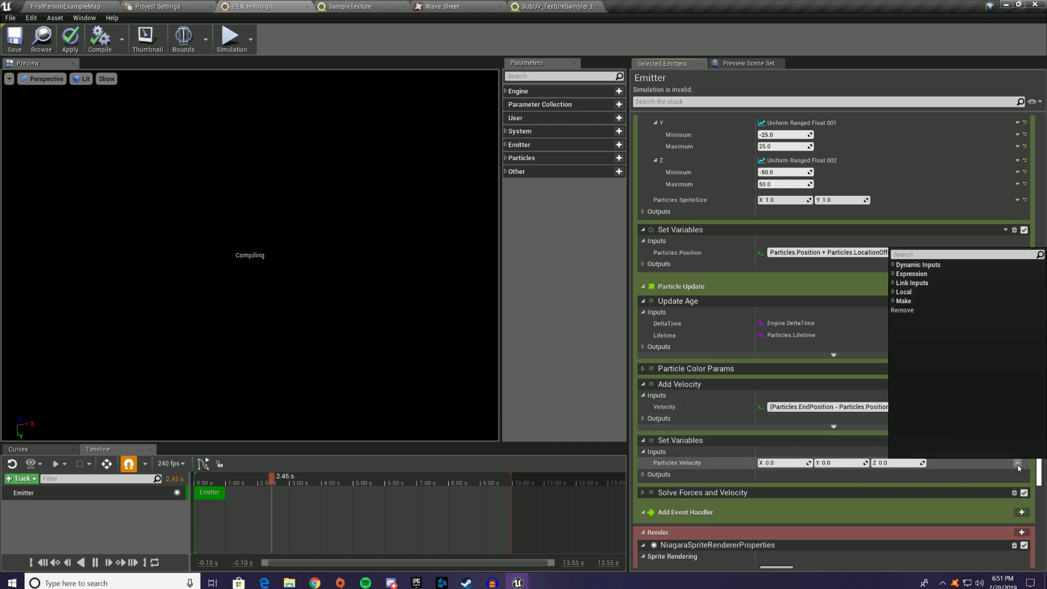
left_click(893, 275)
left_click(907, 284)
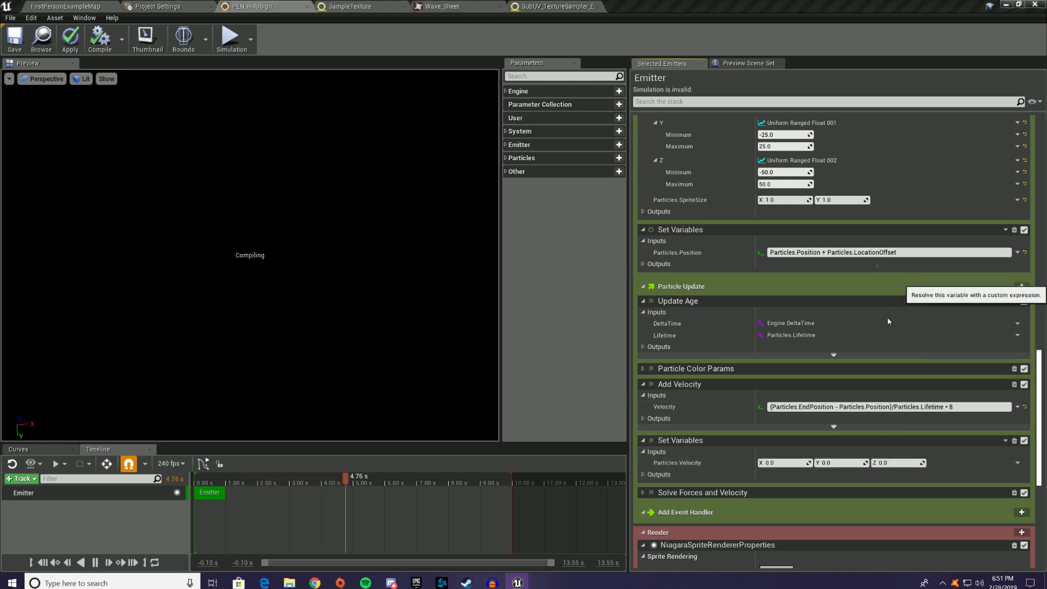
left_click(971, 465)
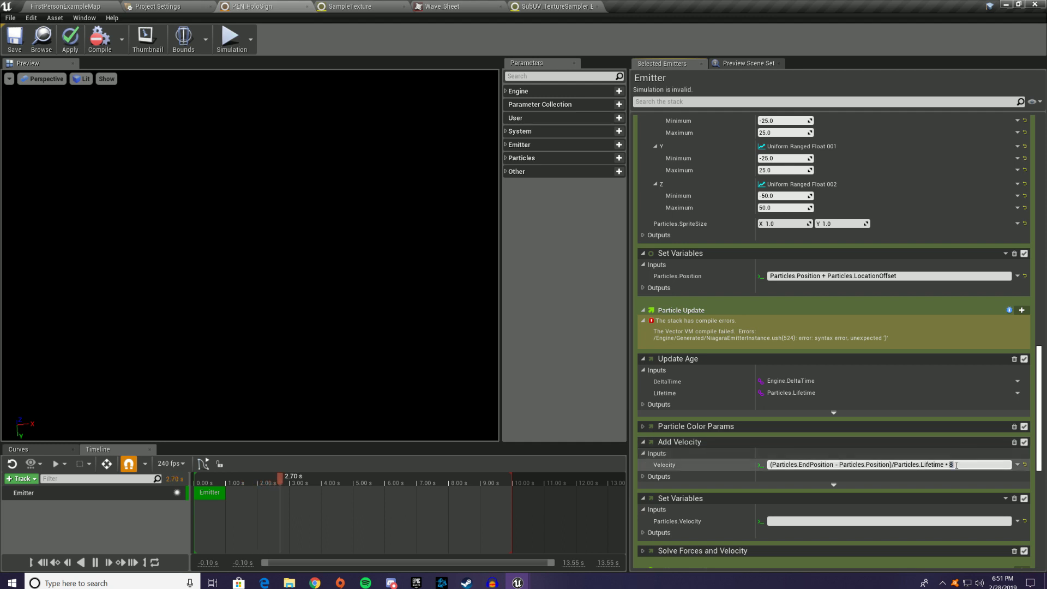
left_click_drag(766, 474, 692, 473)
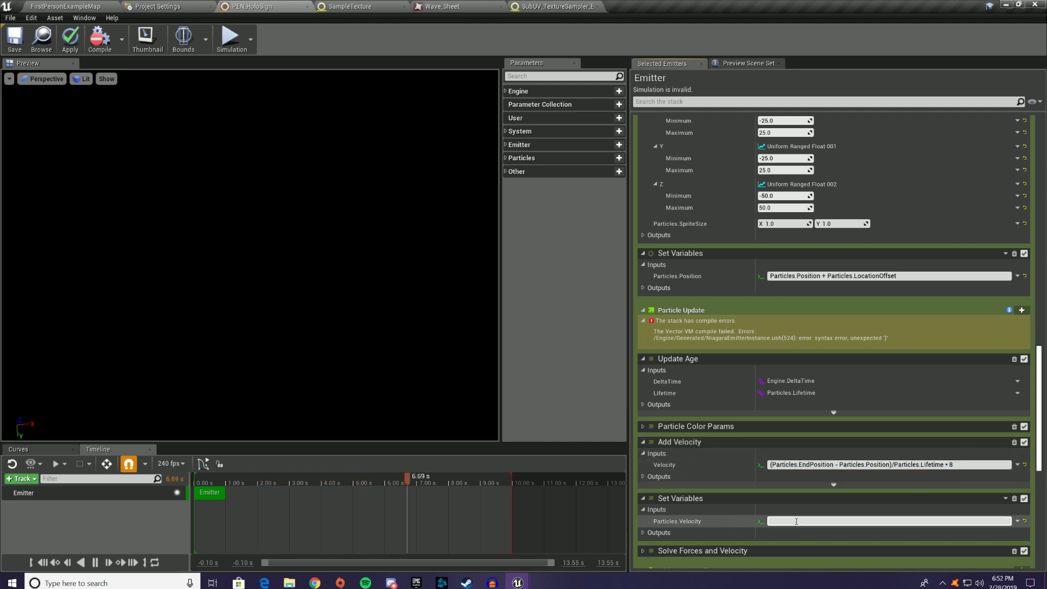
type("(Particles.EndPosition - Particles.Position)/Particles.Lifetime * 8")
Delete the Add Velocity module from Particle Update and check the sign's motion in the preview
left_click(1025, 465)
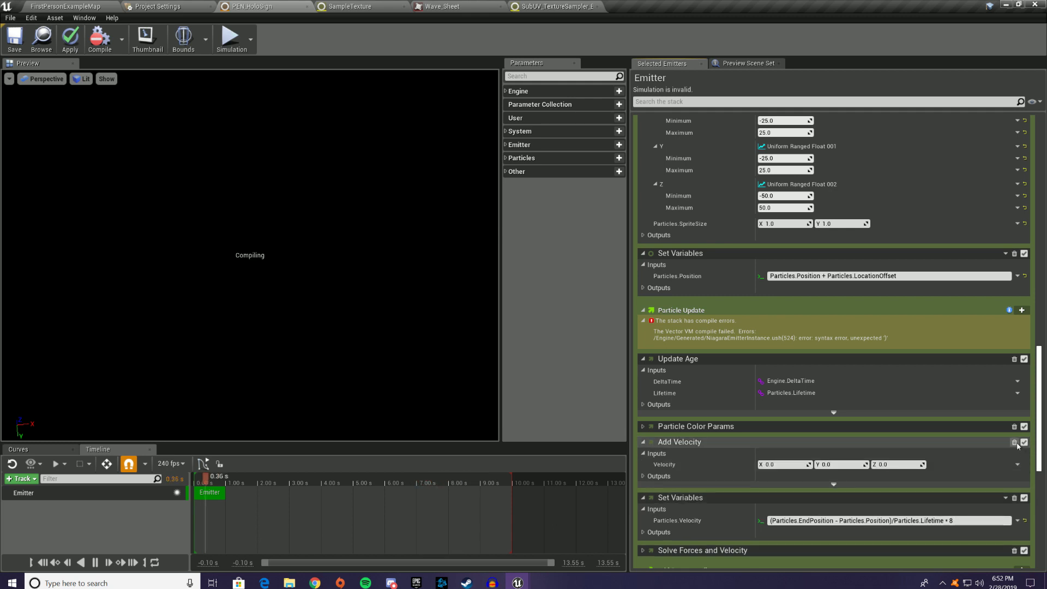
left_click(1014, 442)
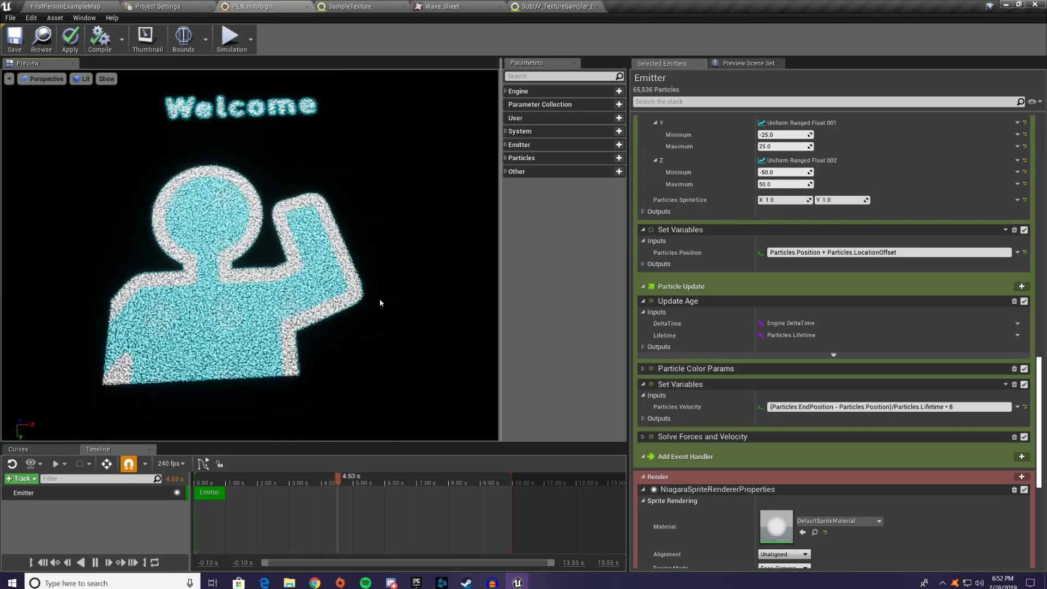
mouse_move(381, 303)
left_mouse_down()
mouse_move(523, 169)
mouse_move(524, 155)
mouse_move(518, 183)
mouse_move(389, 302)
left_mouse_up()
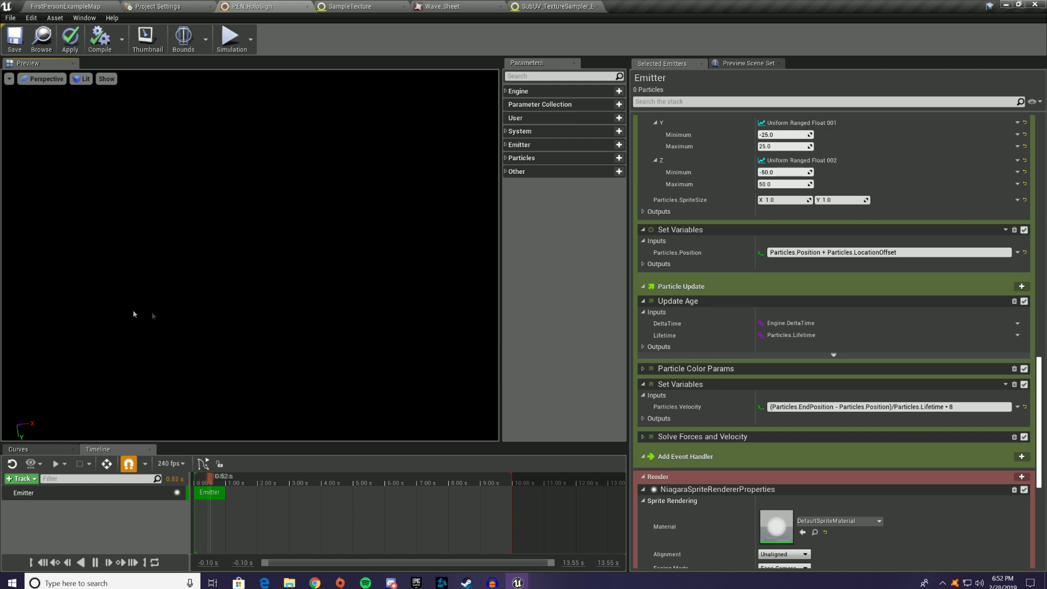
Create a Niagara system from the PEN_HoloSign emitter in the HoloSign folder and place it in the FirstPersonExampleMap level
left_click(45, 5)
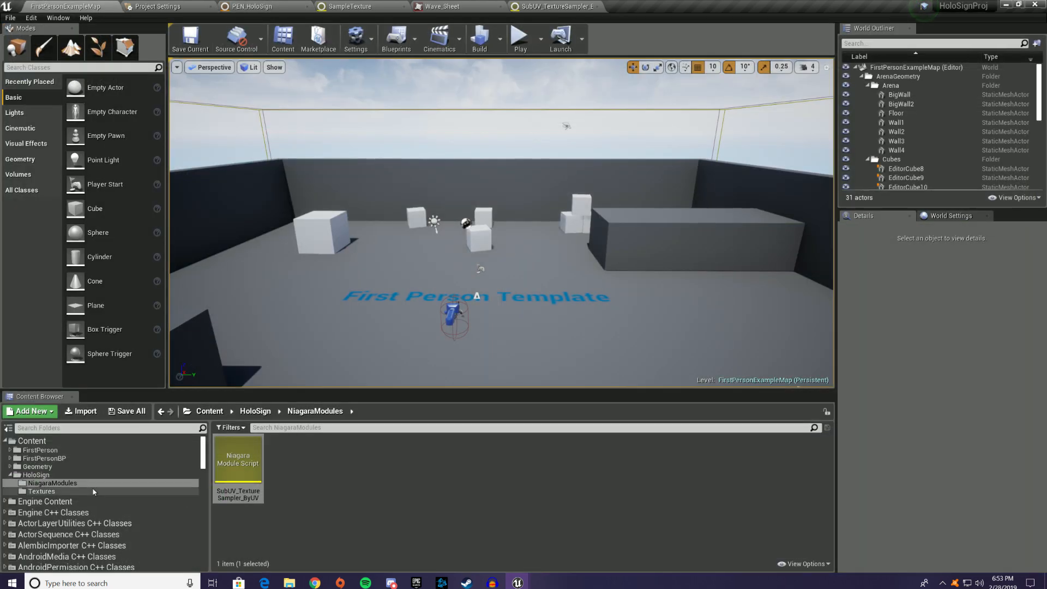
right_click(342, 463)
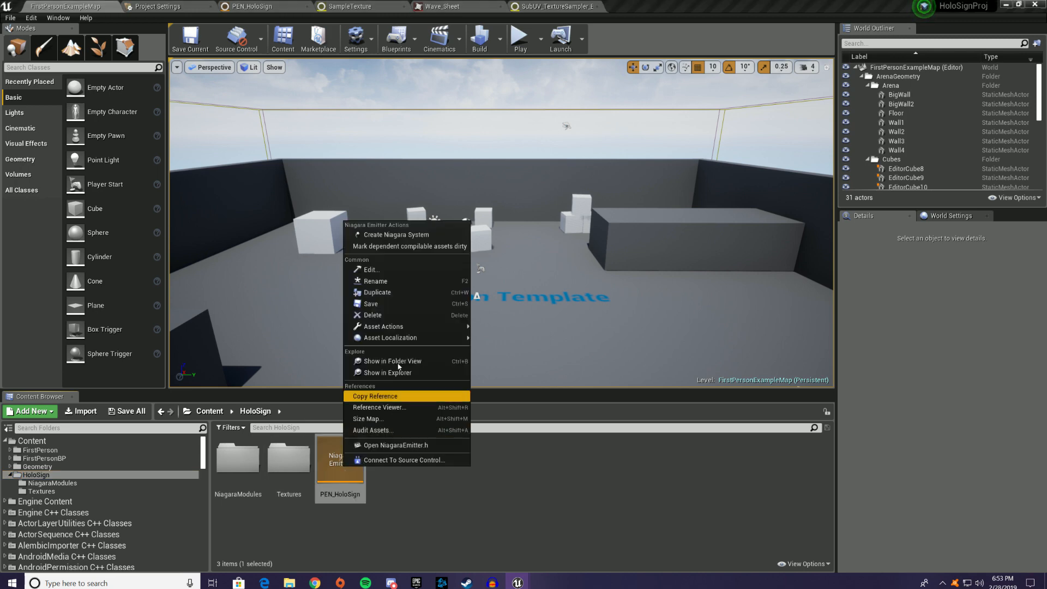
left_click(395, 240)
right_click(404, 457)
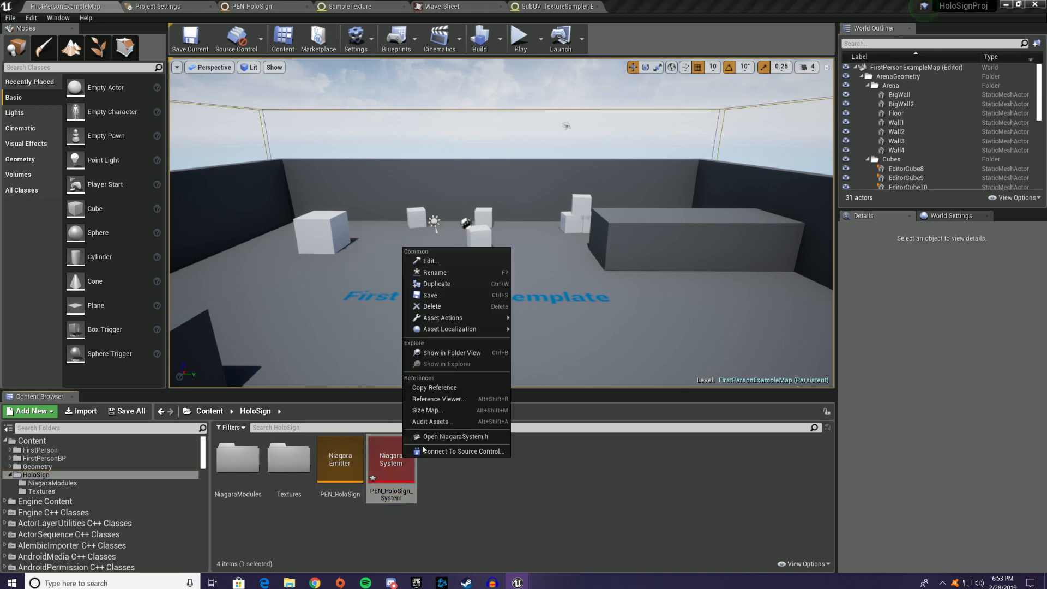
left_click_drag(406, 445, 503, 327)
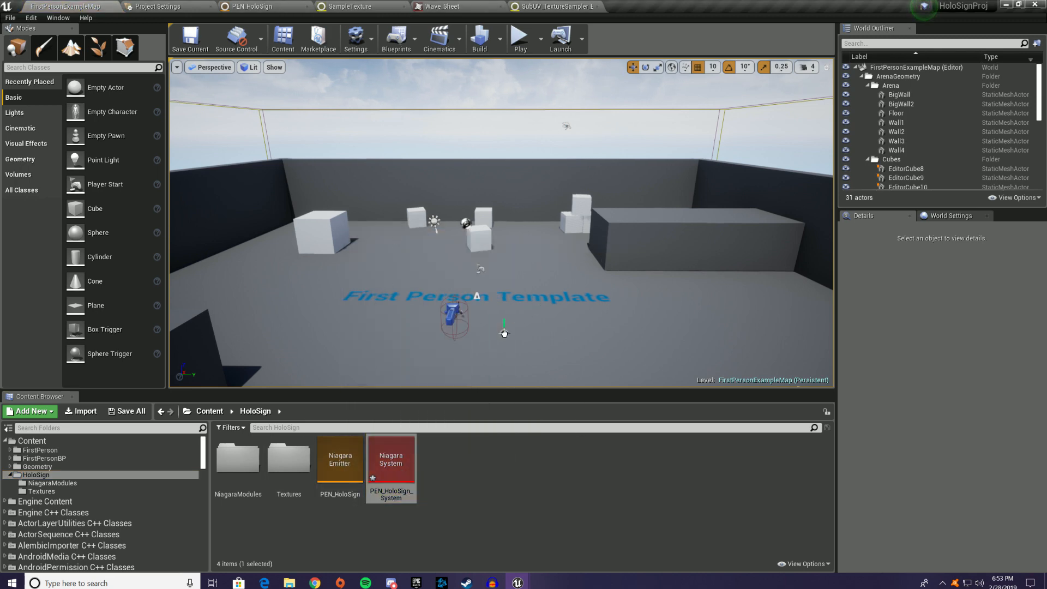
Save the PEN_HoloSign_System asset in its own editor and raise its actor in the level to Z 390
double_click(391, 453)
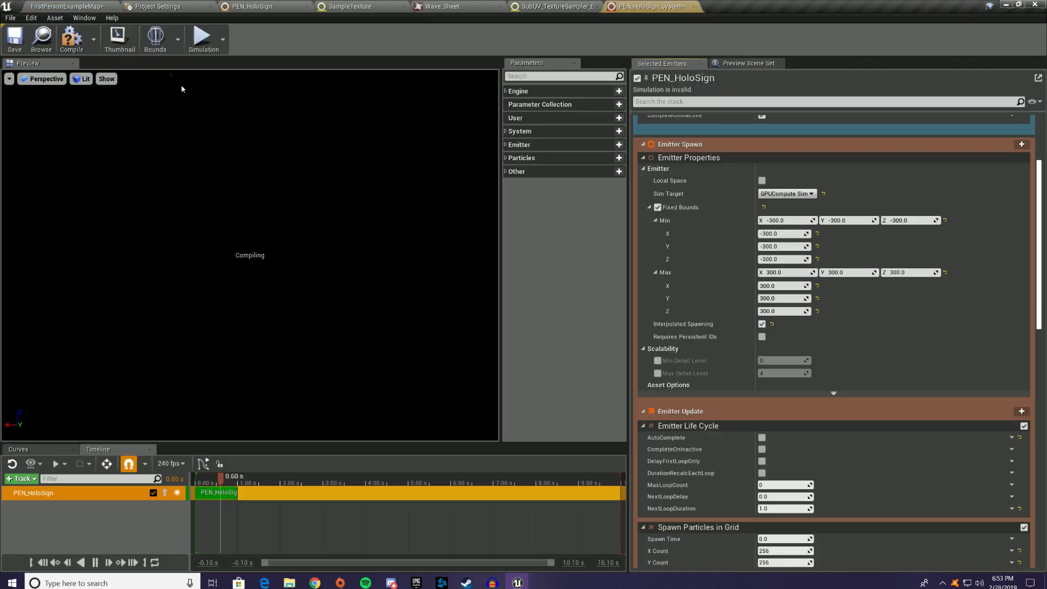
left_click(17, 39)
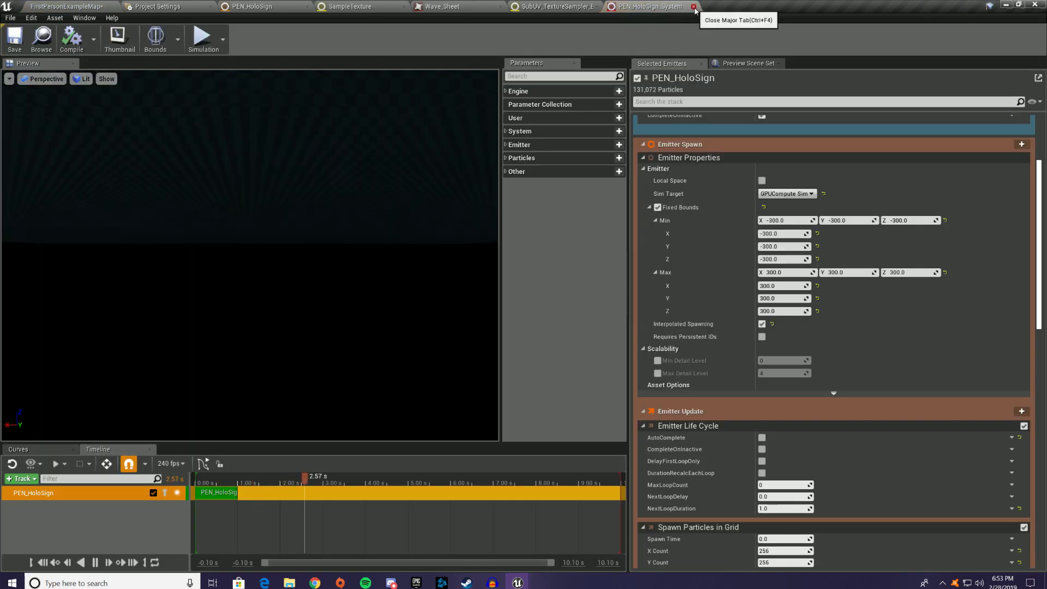
left_click(694, 7)
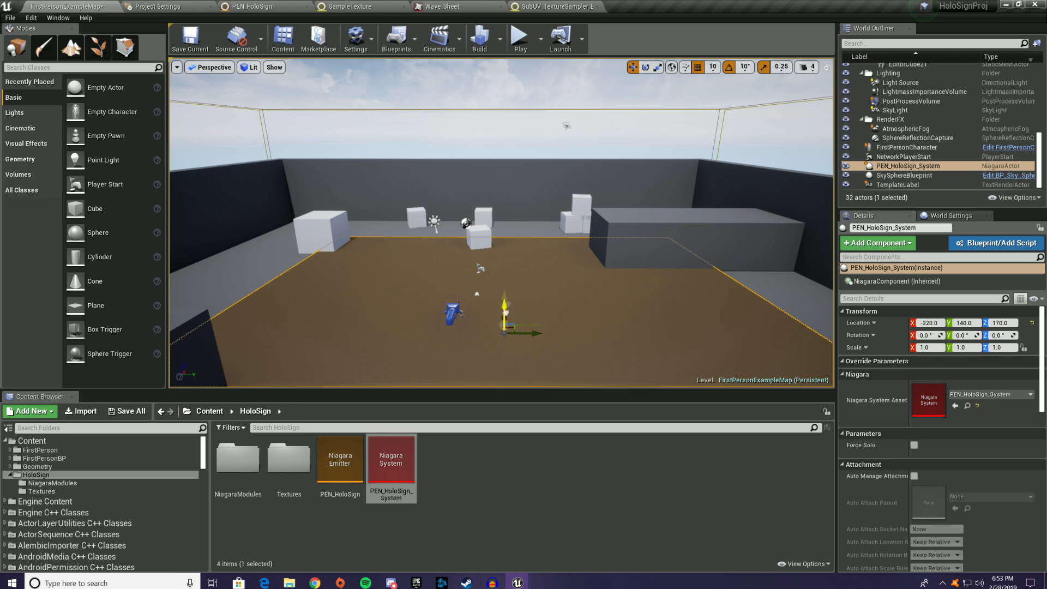
left_click_drag(504, 313, 511, 262)
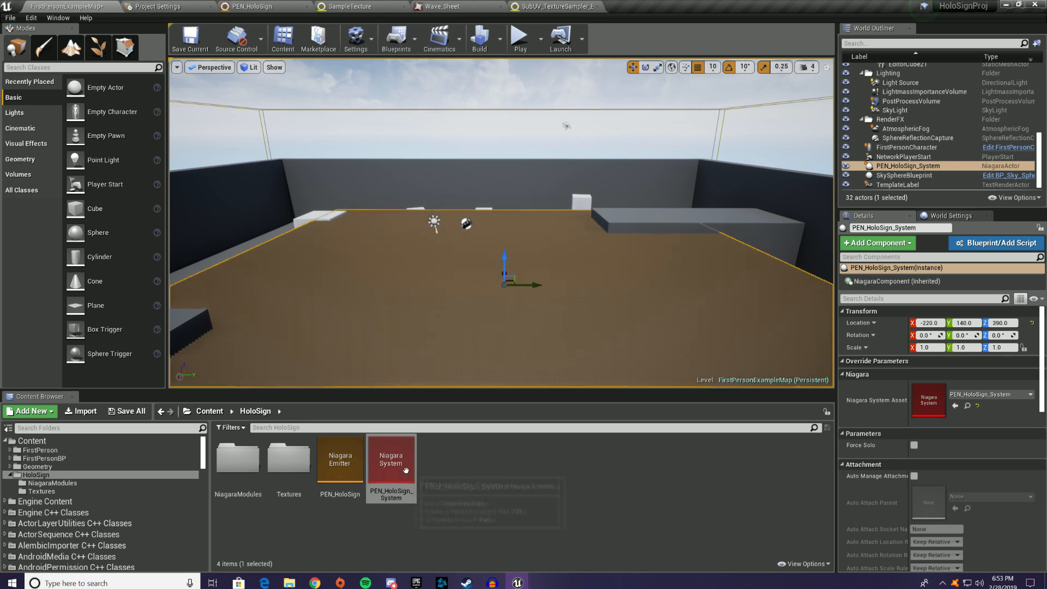
Save the PEN_HoloSign emitter and set the placed sign's X rotation in the level to 90°
left_click(251, 6)
left_click(12, 46)
left_click(65, 7)
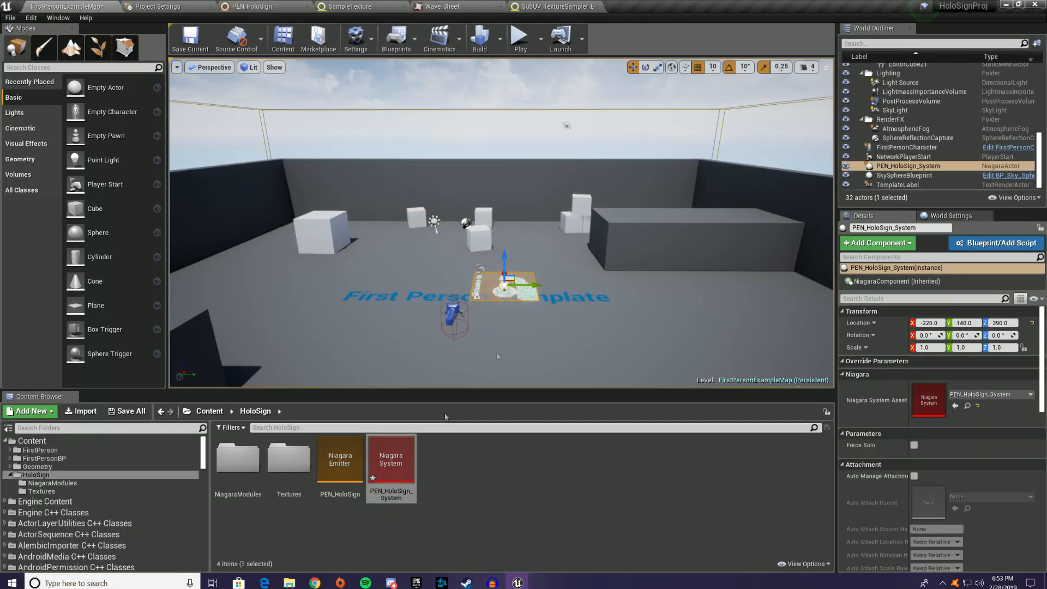
scroll(498, 356, "up", 5)
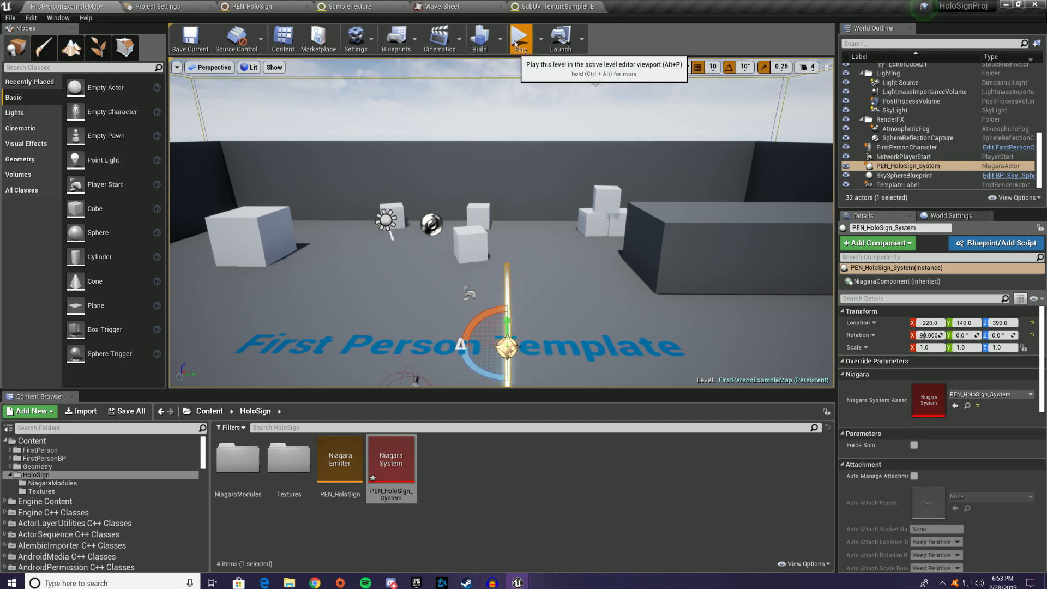
Play the level, walk around the holographic sign to examine it from all sides, and stop the session
left_click(517, 39)
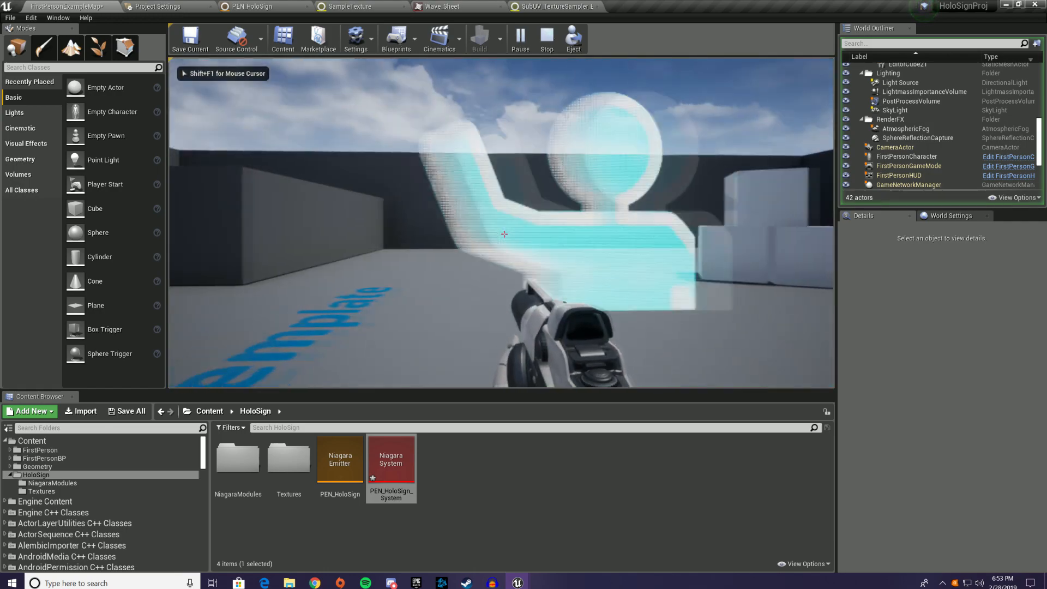
key("a")
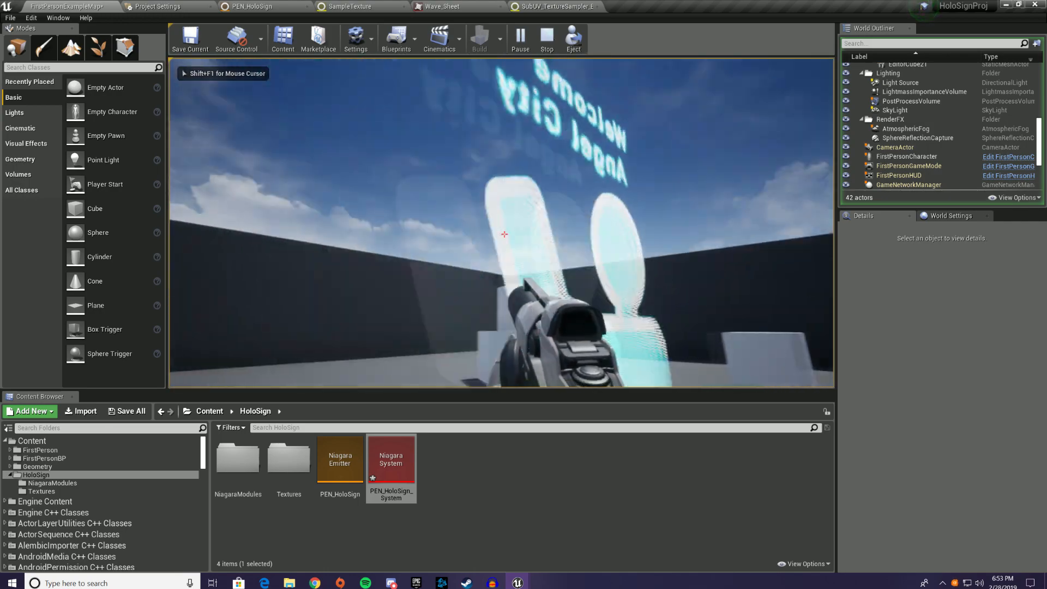
left_click(505, 234)
left_click(504, 234)
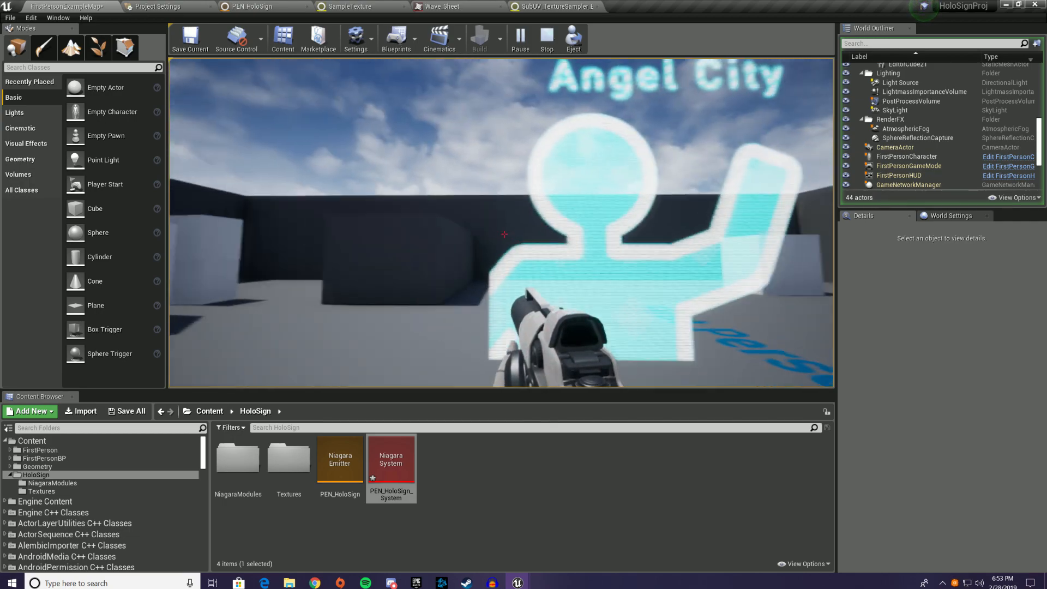
left_click(504, 234)
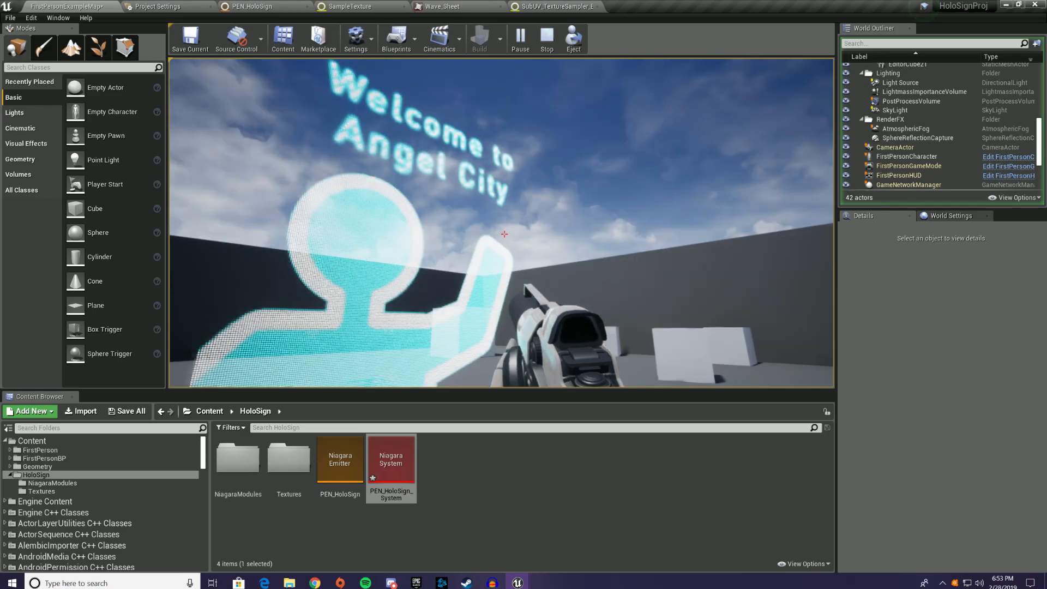
key("w")
key("w")
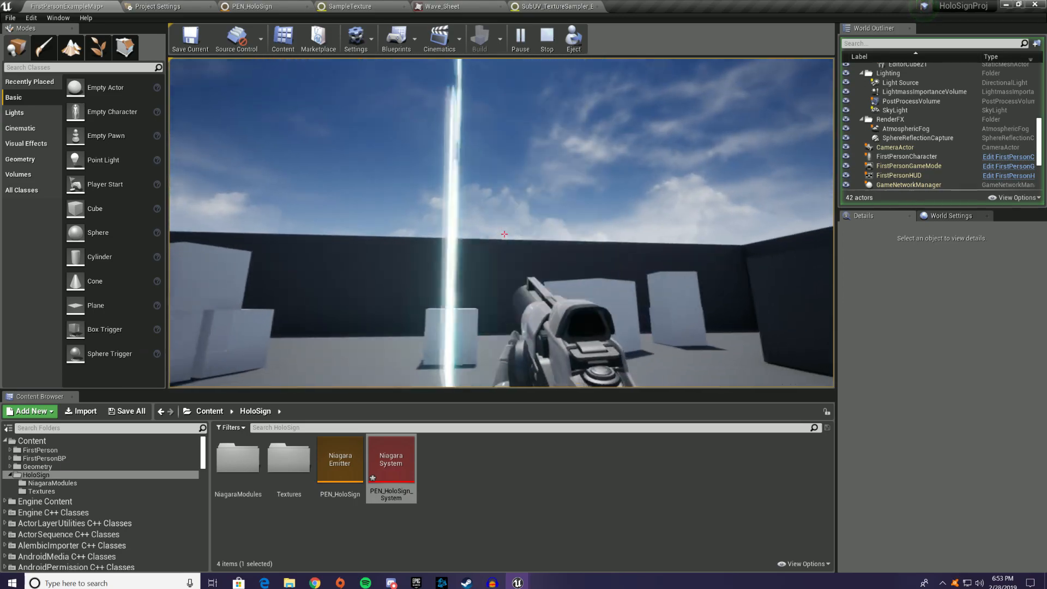
key("w")
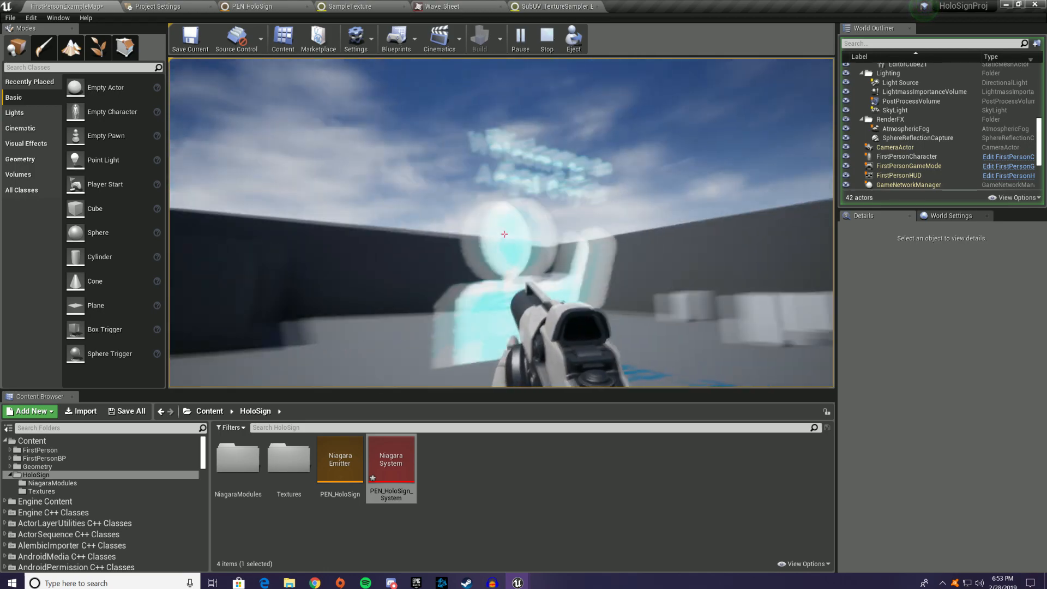
key("d")
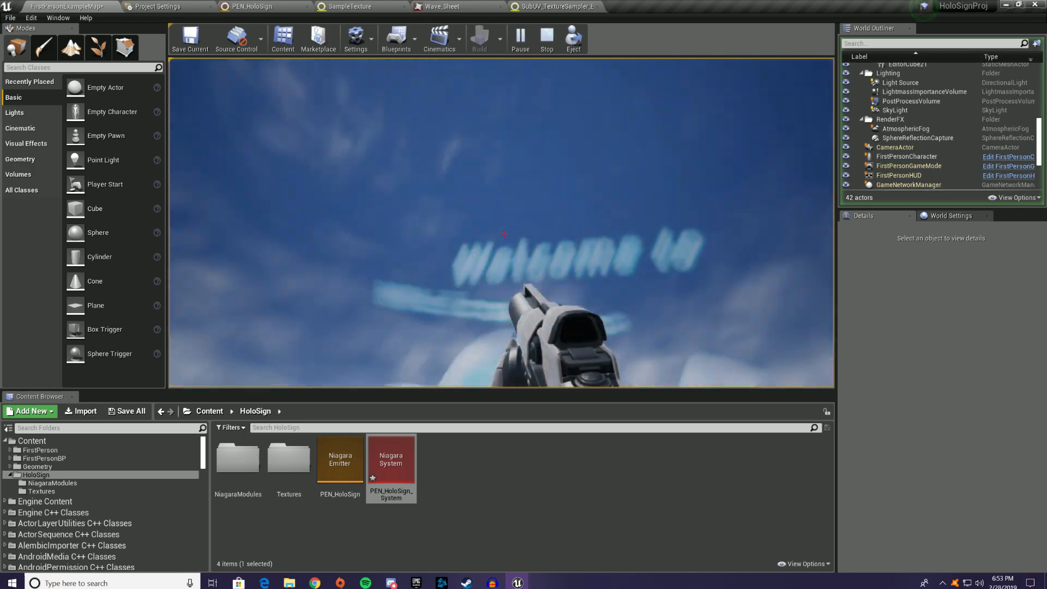
key("a")
key("d")
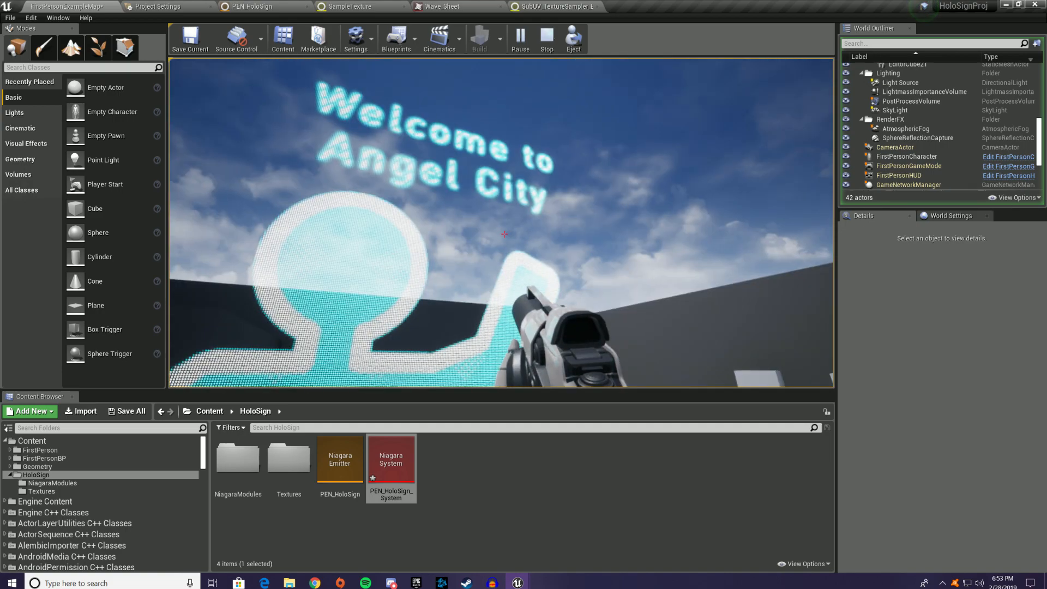
key("d")
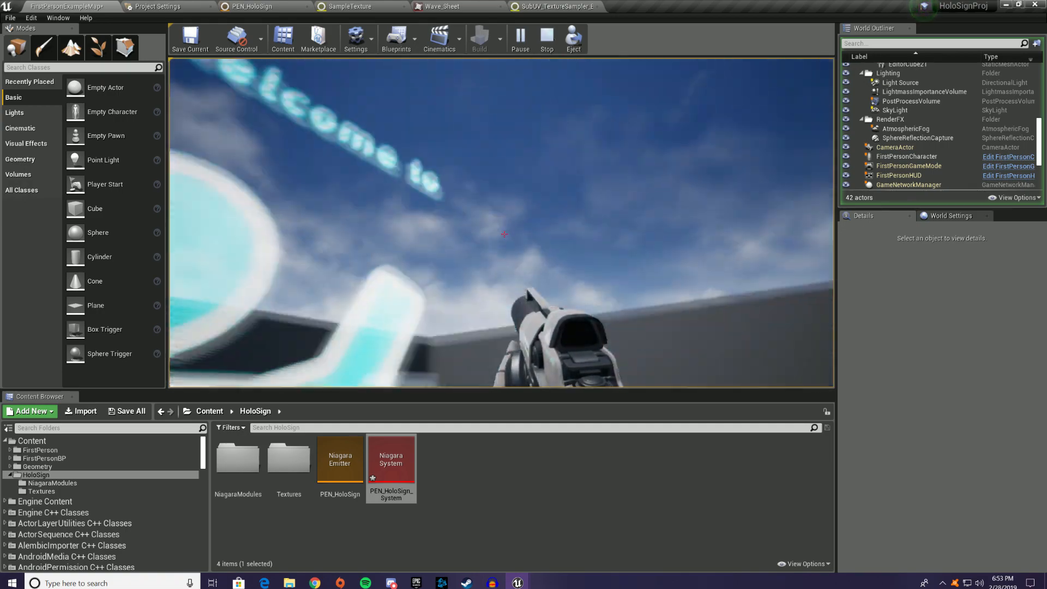
key("s")
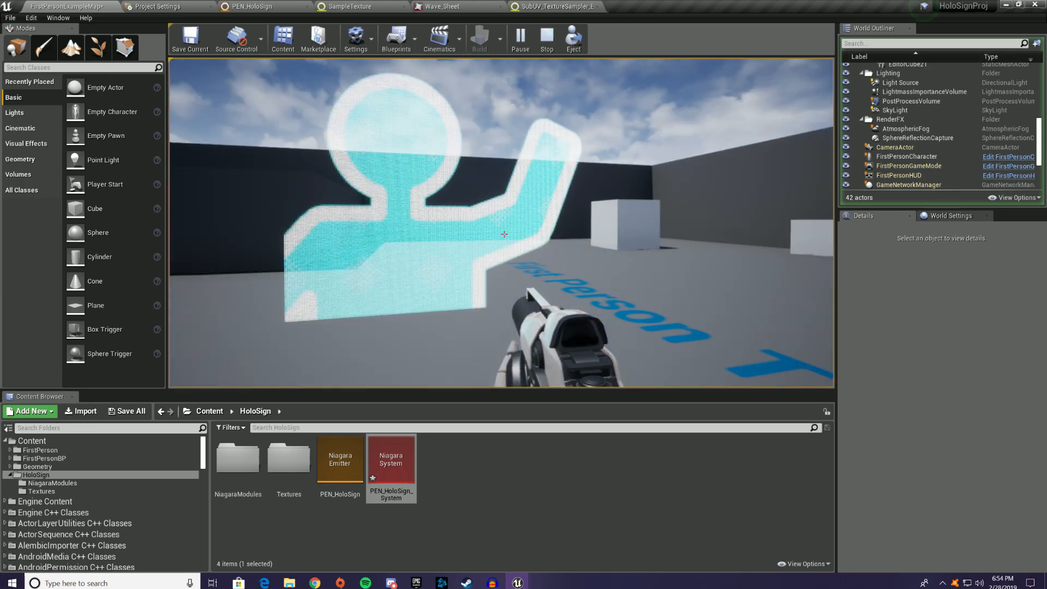
key("s")
key("d")
key("a")
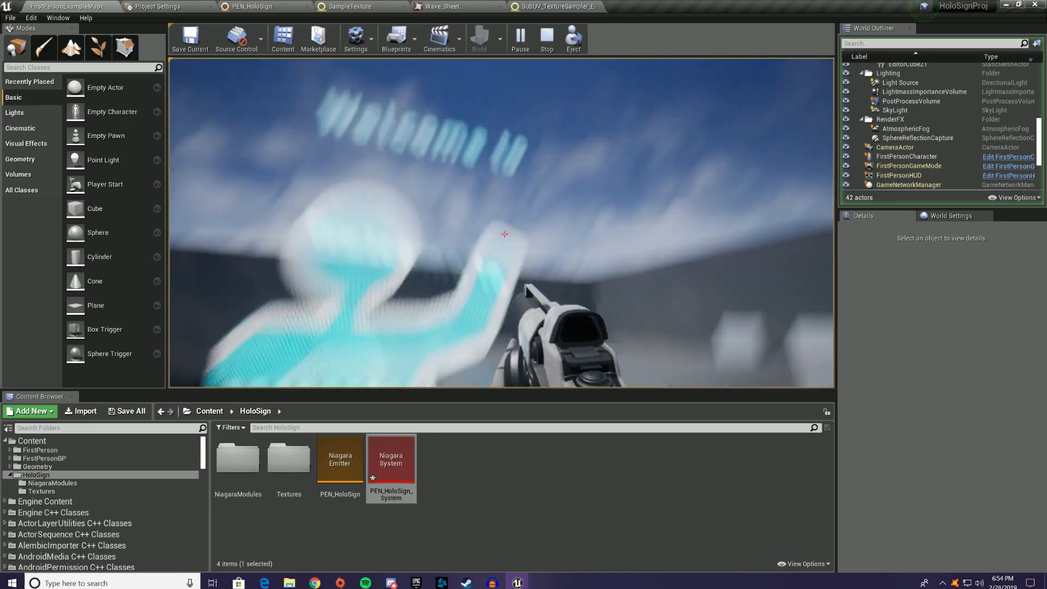
key("Escape")
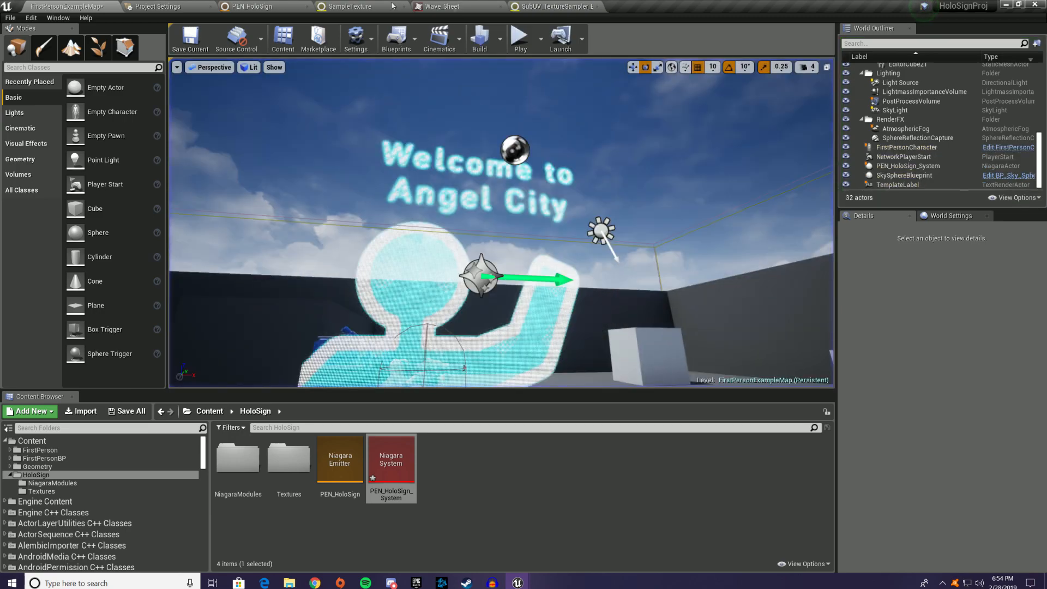
Examine the Wave_Sheet texture with its red, green and blue channels hidden, and restore all color channels
left_click(252, 6)
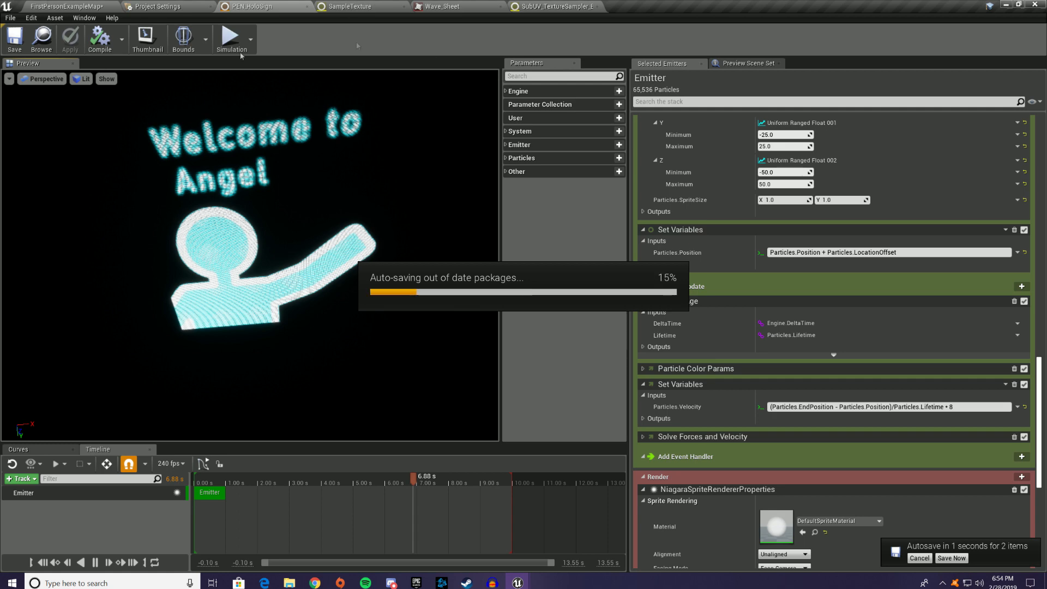
left_click(442, 6)
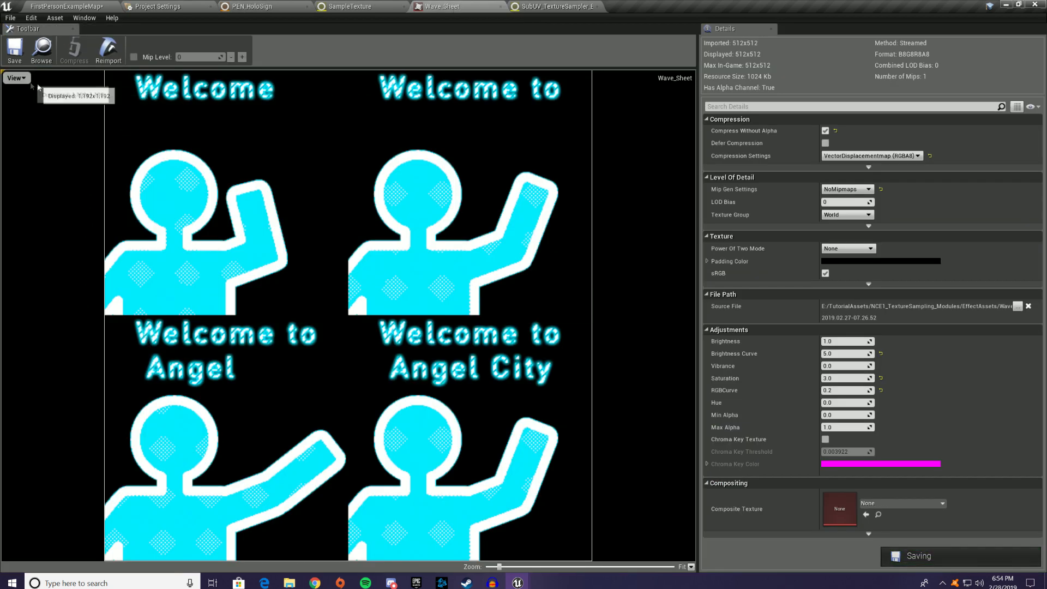
left_click(17, 78)
left_click(7, 98)
left_click(7, 110)
left_click(7, 121)
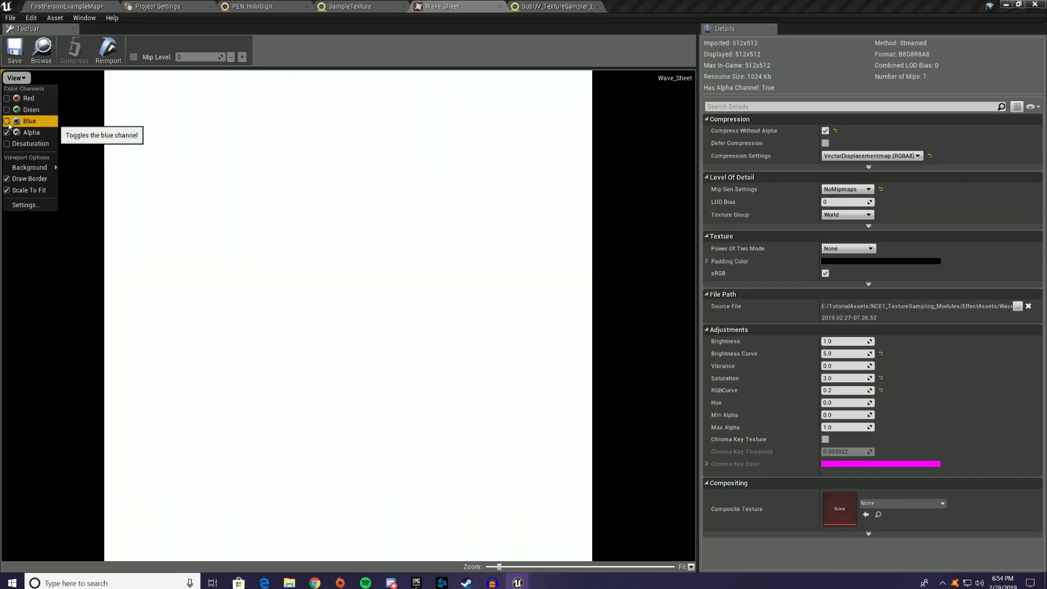
left_click(7, 120)
left_click(8, 108)
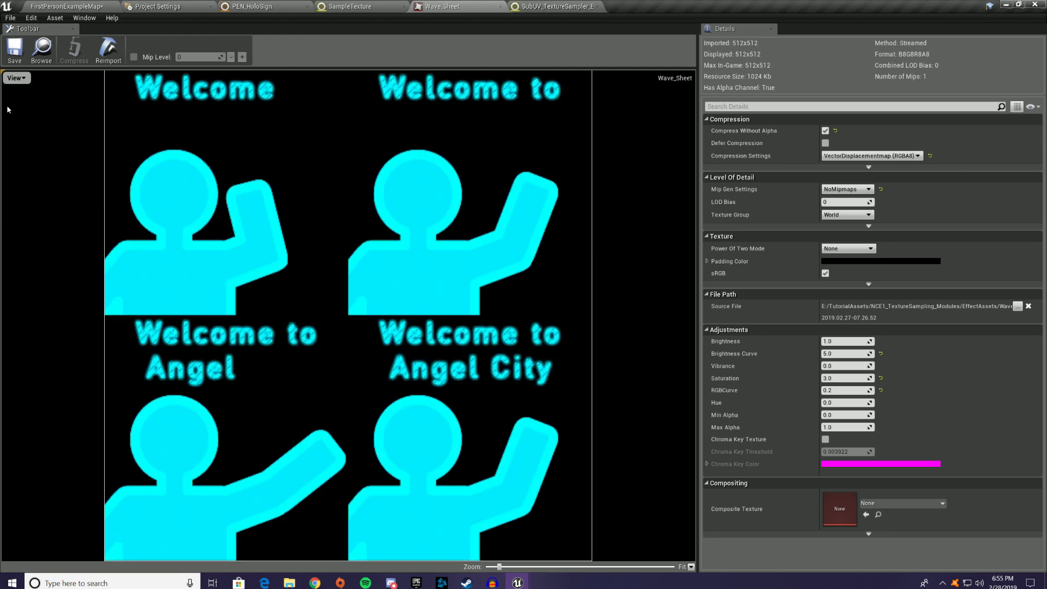
left_click(16, 78)
left_click(8, 98)
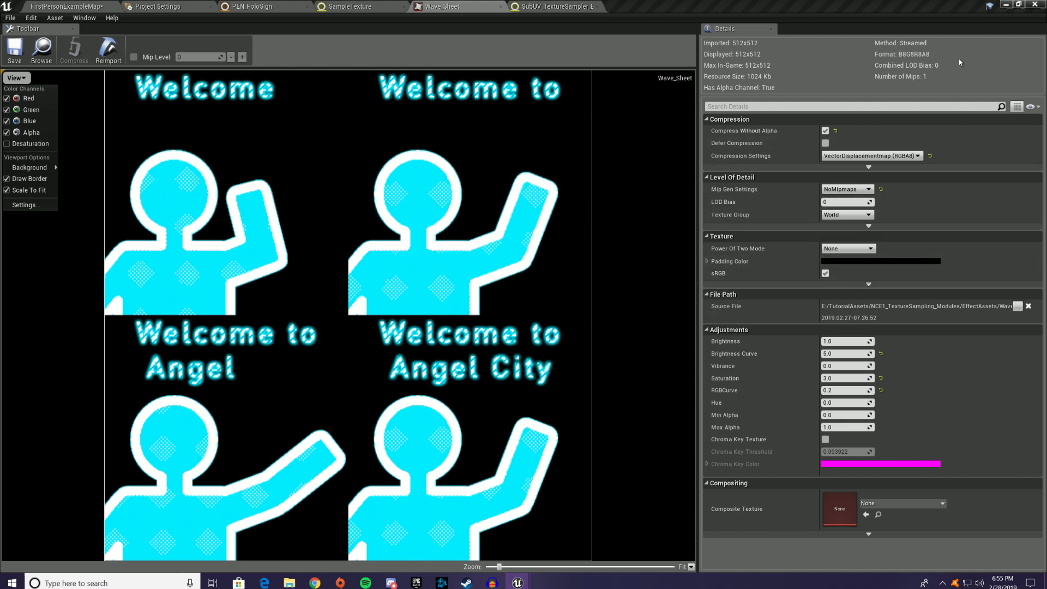
Create a Niagara Module Script named CompareParticleScalarKill in the HoloSign/NiagaraModules folder
left_click(265, 11)
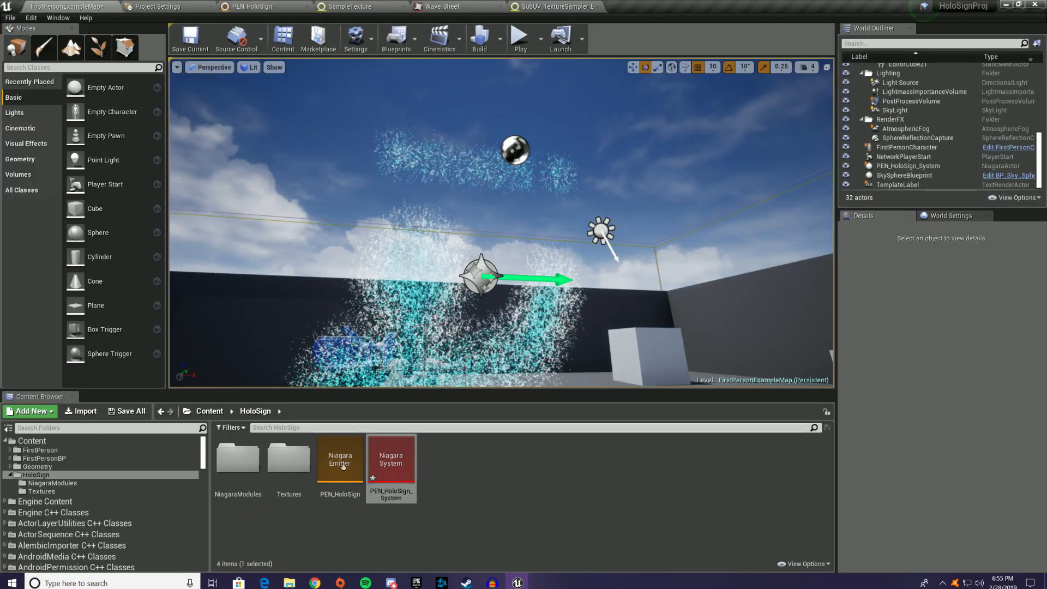
double_click(238, 458)
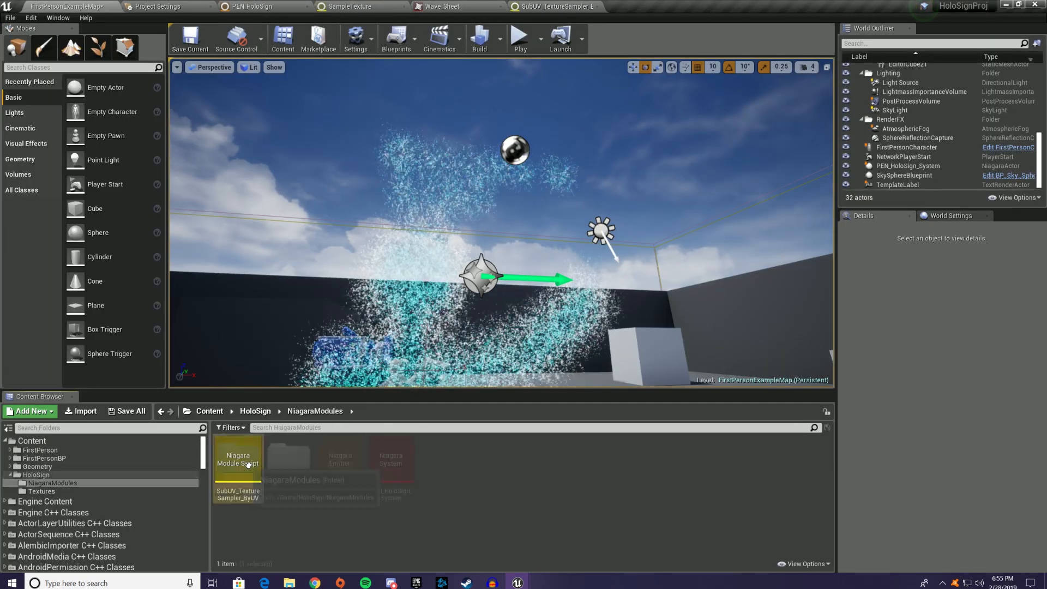
right_click(374, 490)
mouse_move(413, 462)
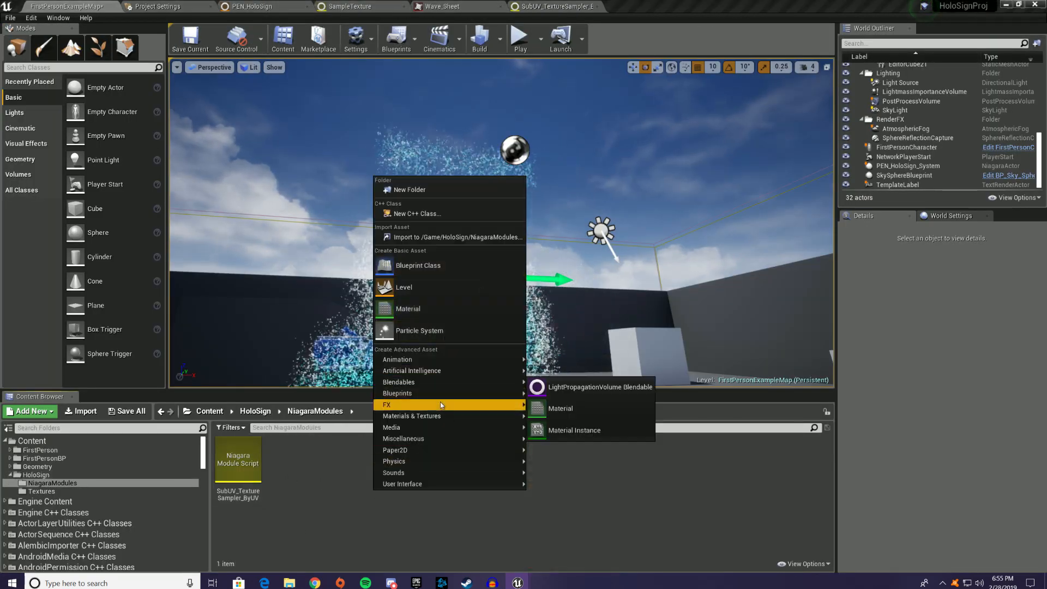
mouse_move(512, 403)
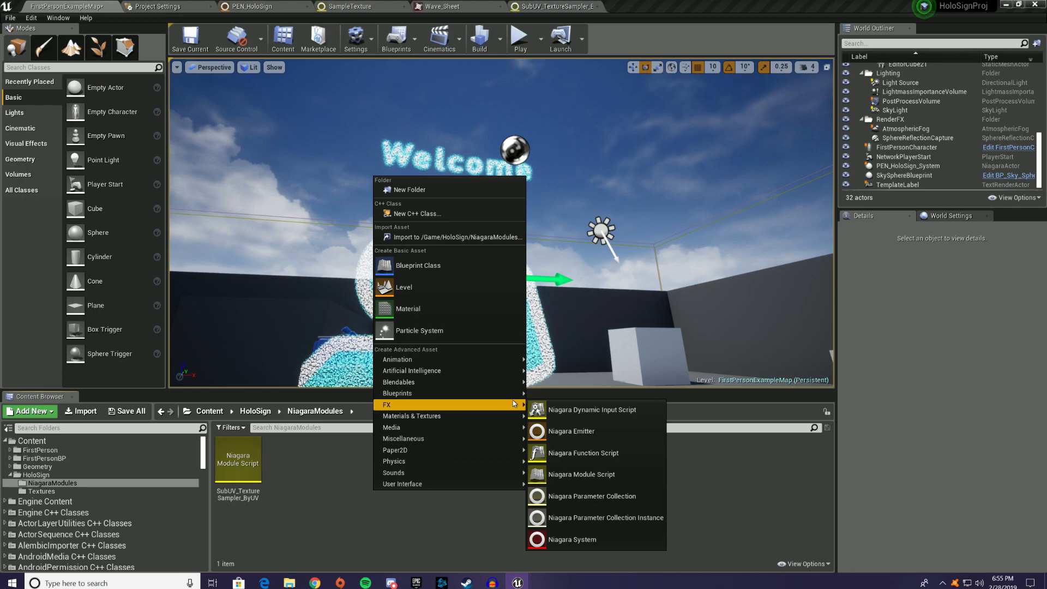
left_click(594, 473)
key("BackSpace")
type("Compare")
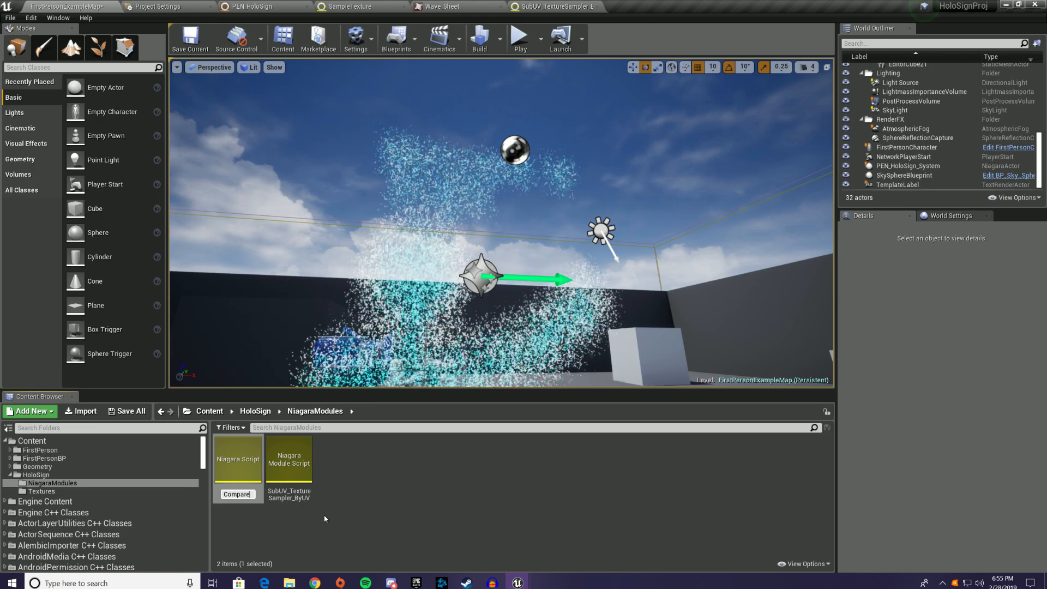
type("Particle")
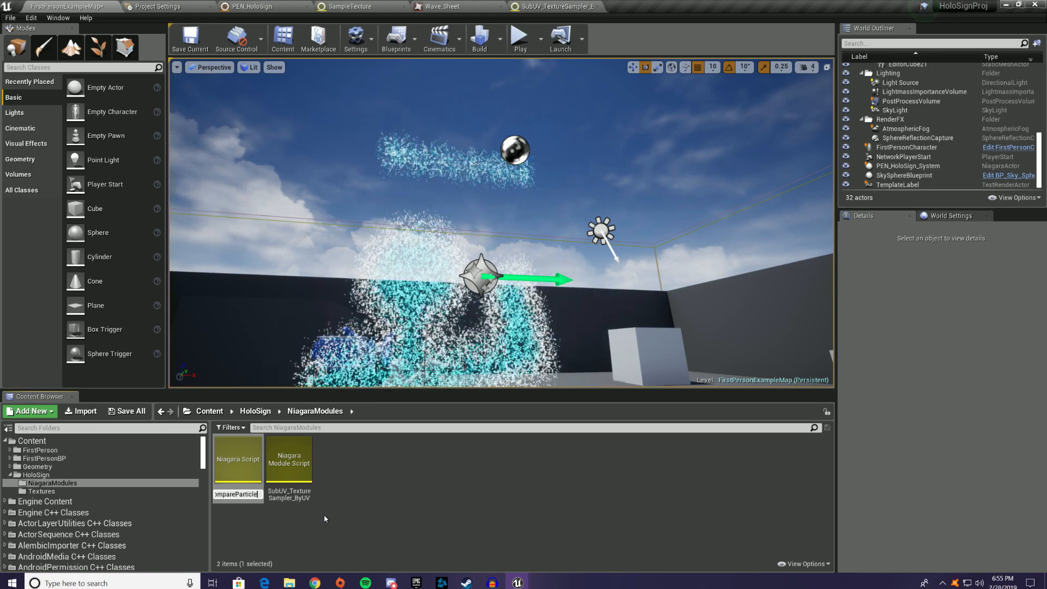
type("ScalarKill")
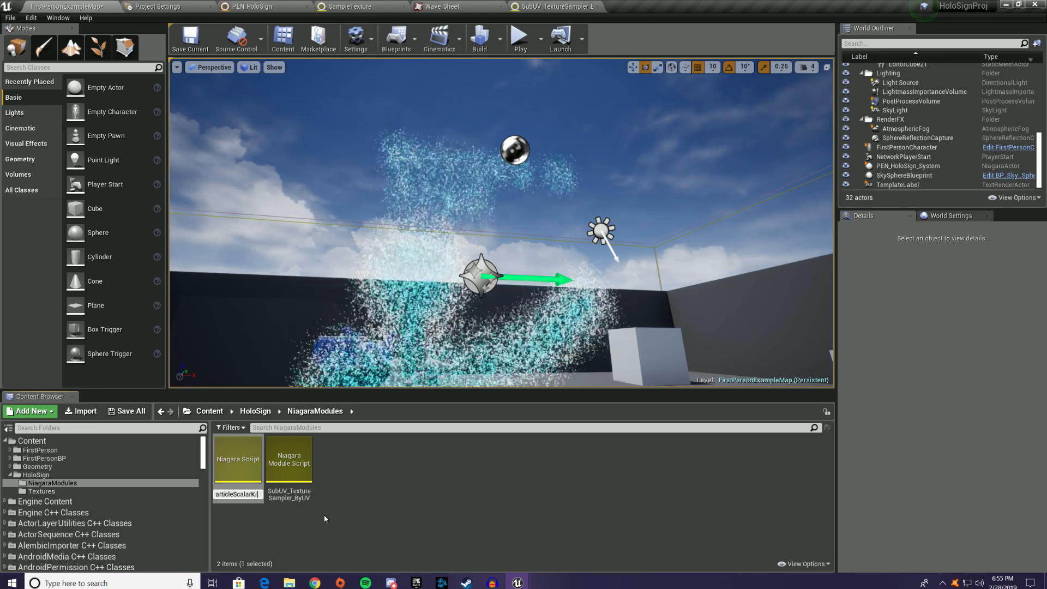
key("Return")
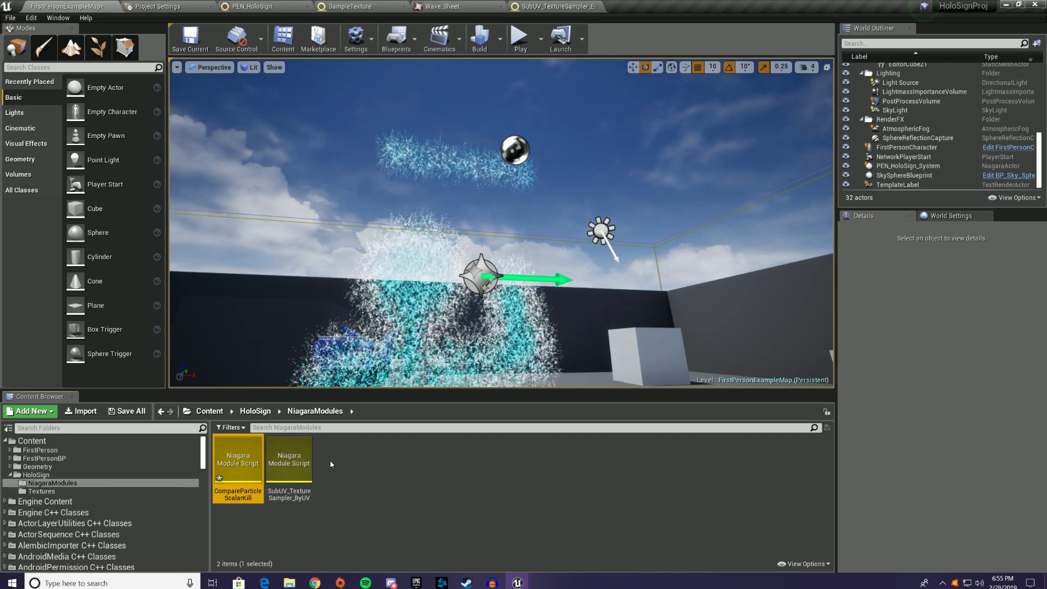
Open the CompareParticleScalarKill script and add a float module parameter named Module.Scalar
double_click(238, 464)
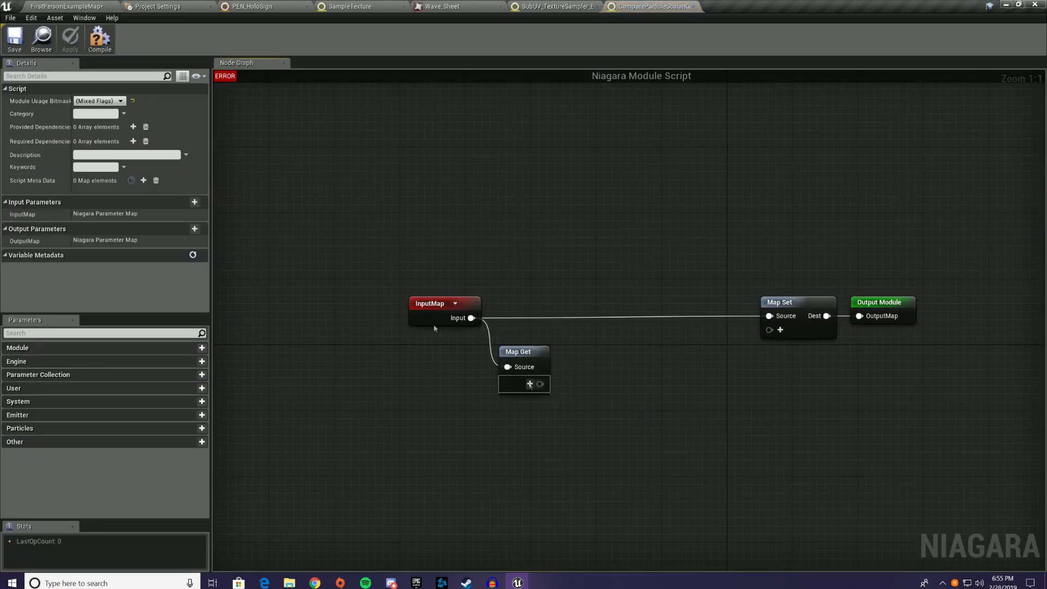
left_click(202, 347)
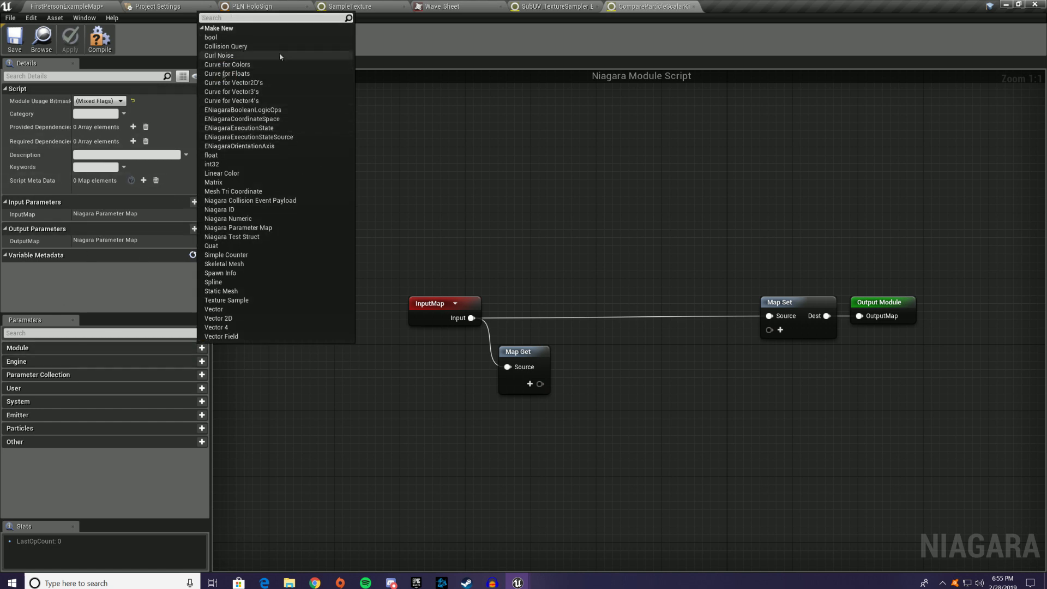
left_click(224, 158)
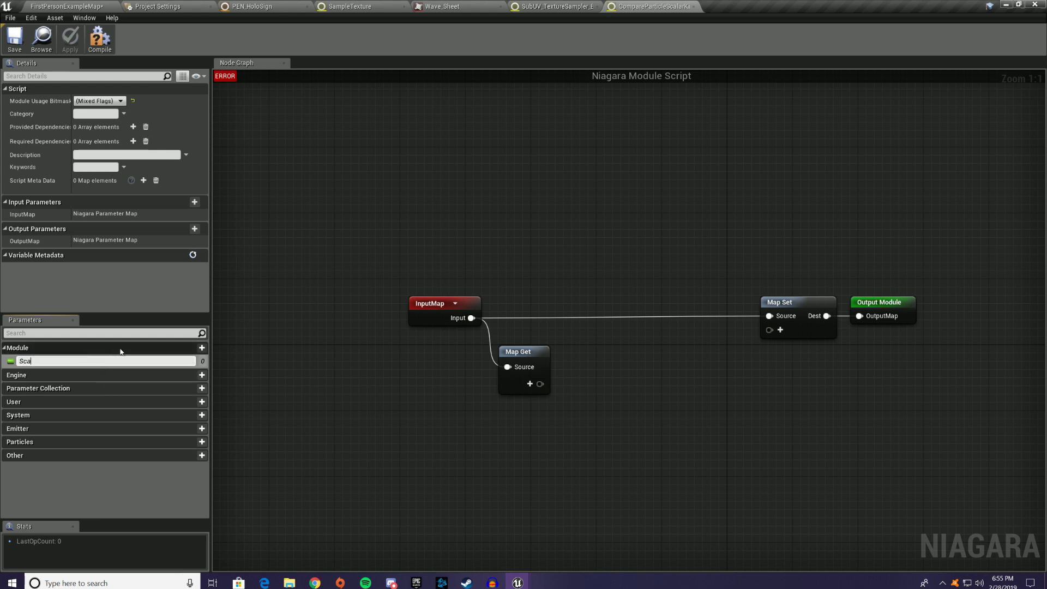
key("Return")
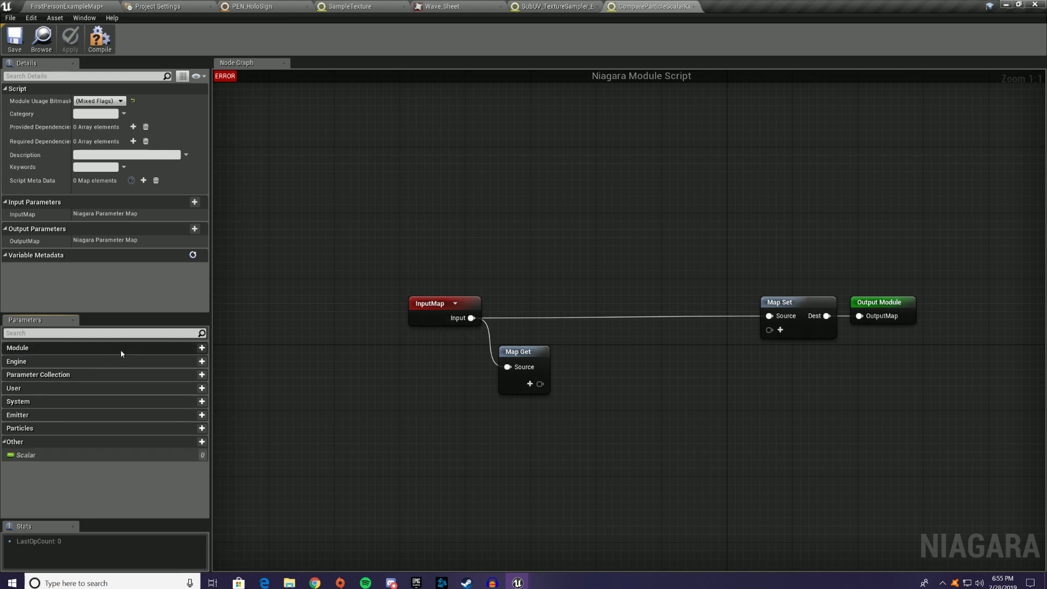
double_click(24, 455)
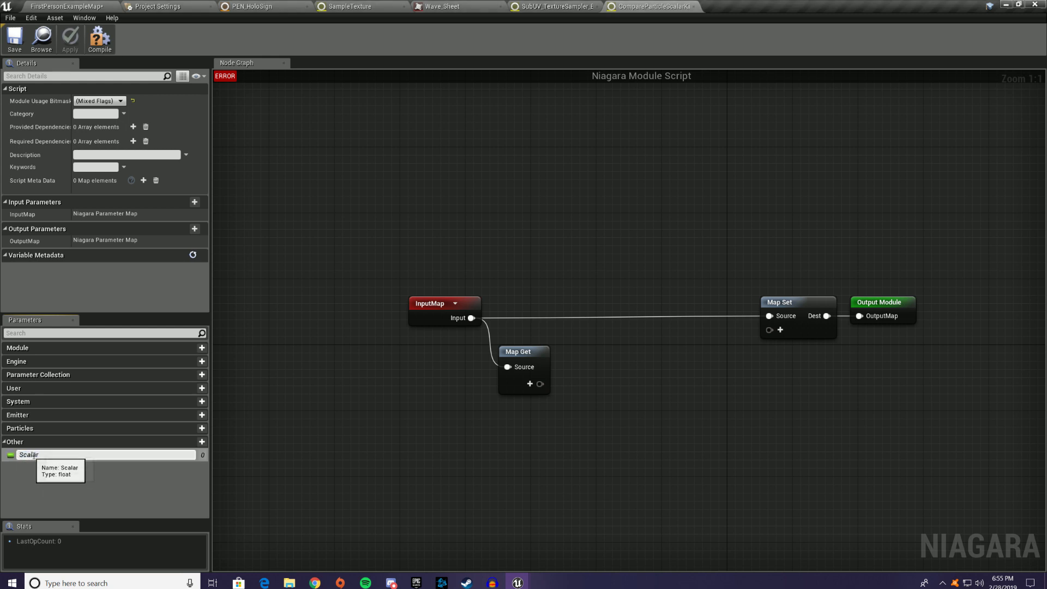
key("Home")
type("Module.")
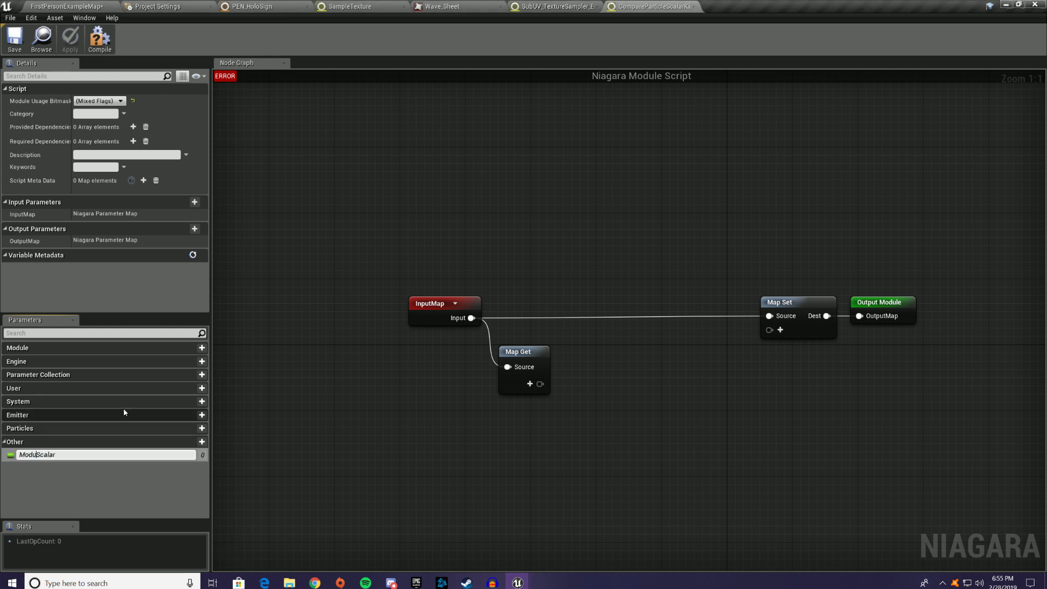
key("Return")
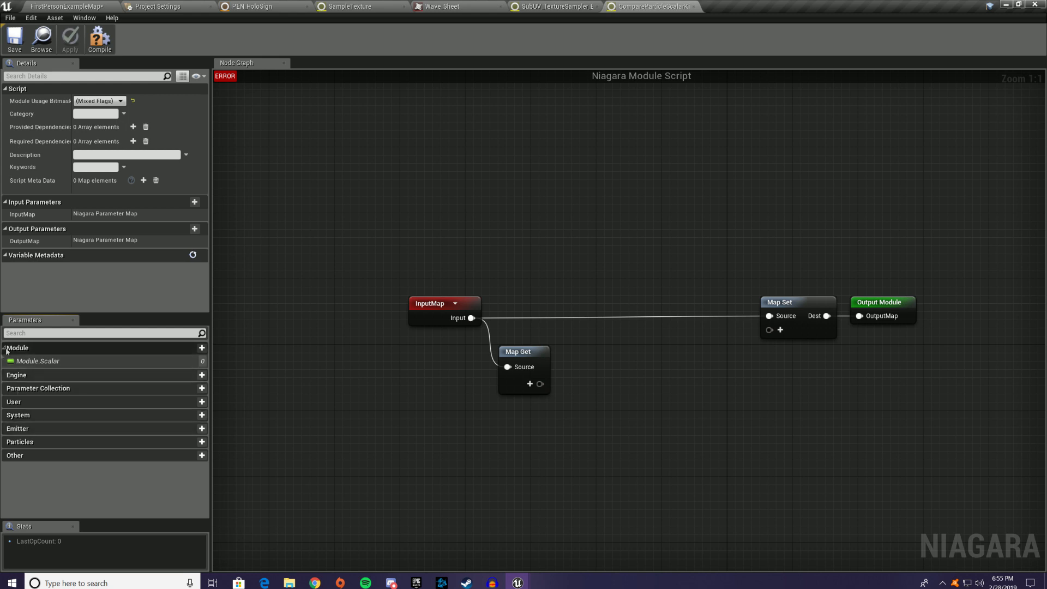
Add a second float module parameter named Module.ScalarToCompare
left_click(202, 348)
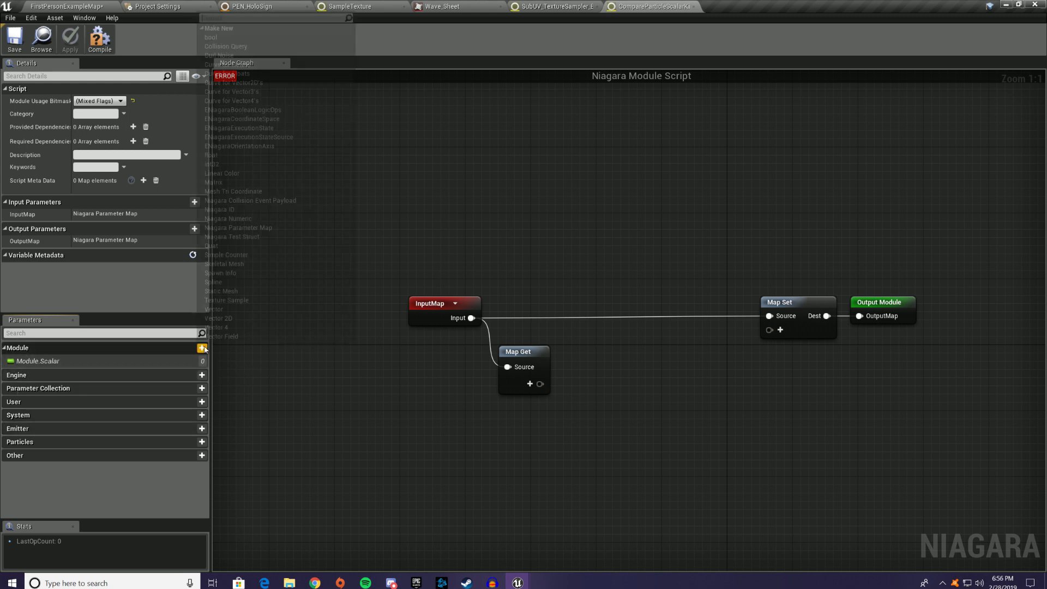
left_click(211, 156)
left_click_drag(91, 359, 44, 361)
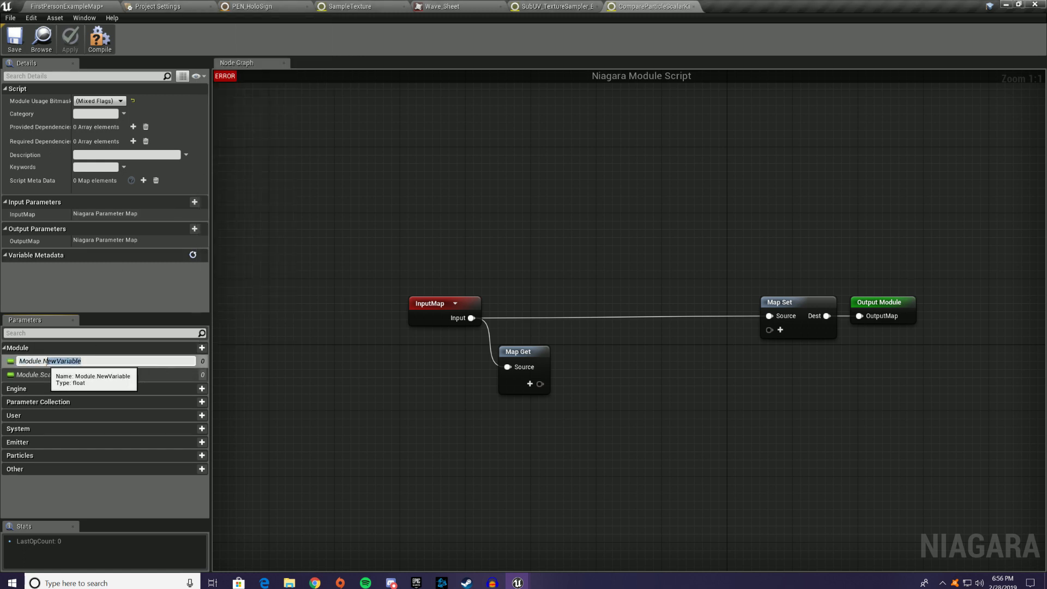
left_click(185, 291)
right_click(91, 362)
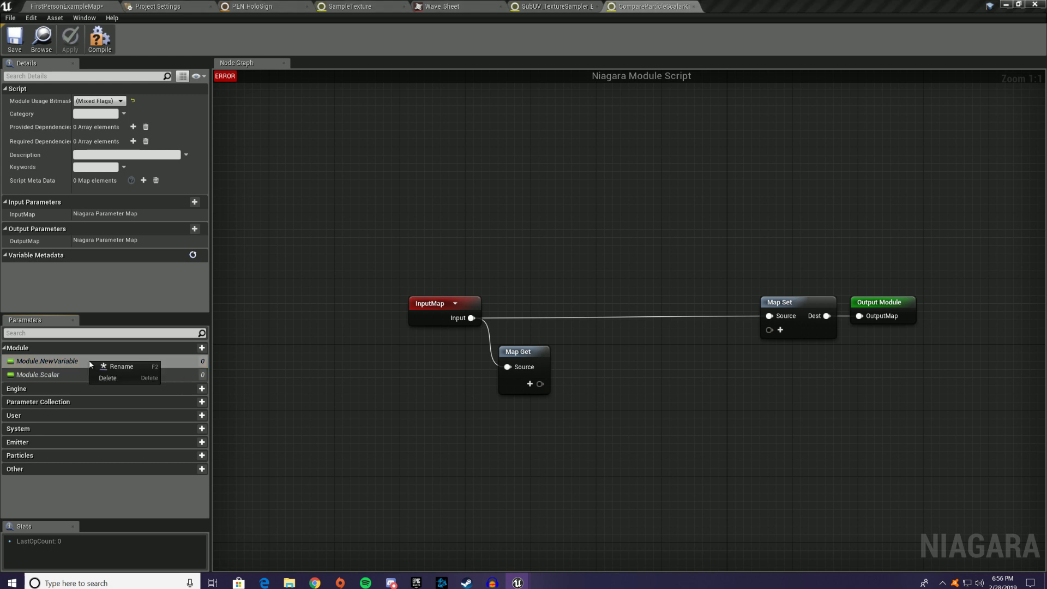
left_click(94, 363)
left_click_drag(87, 360, 43, 363)
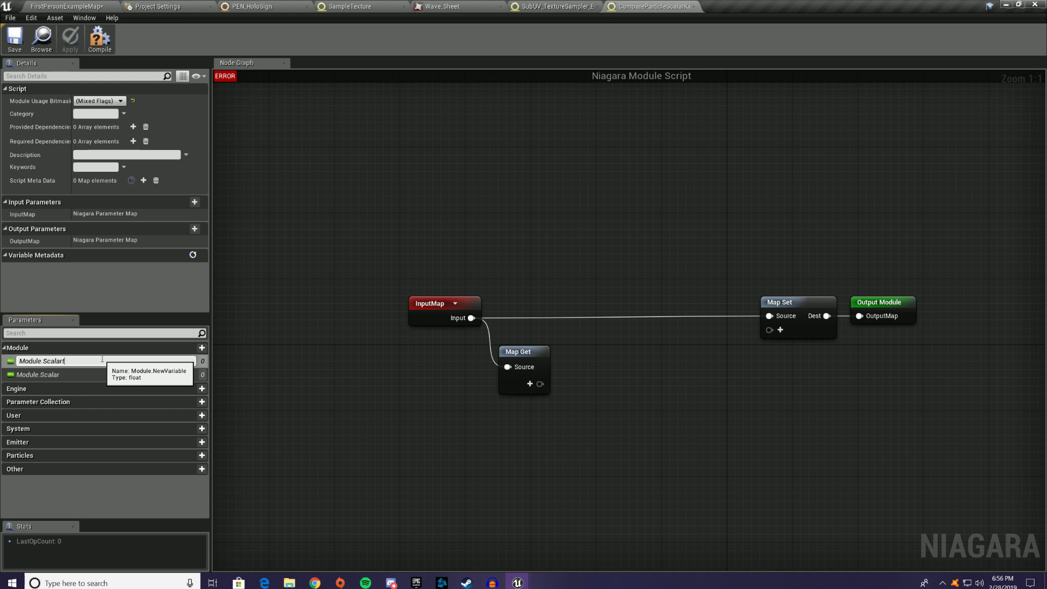
type("ScalarToCompare")
key("Return")
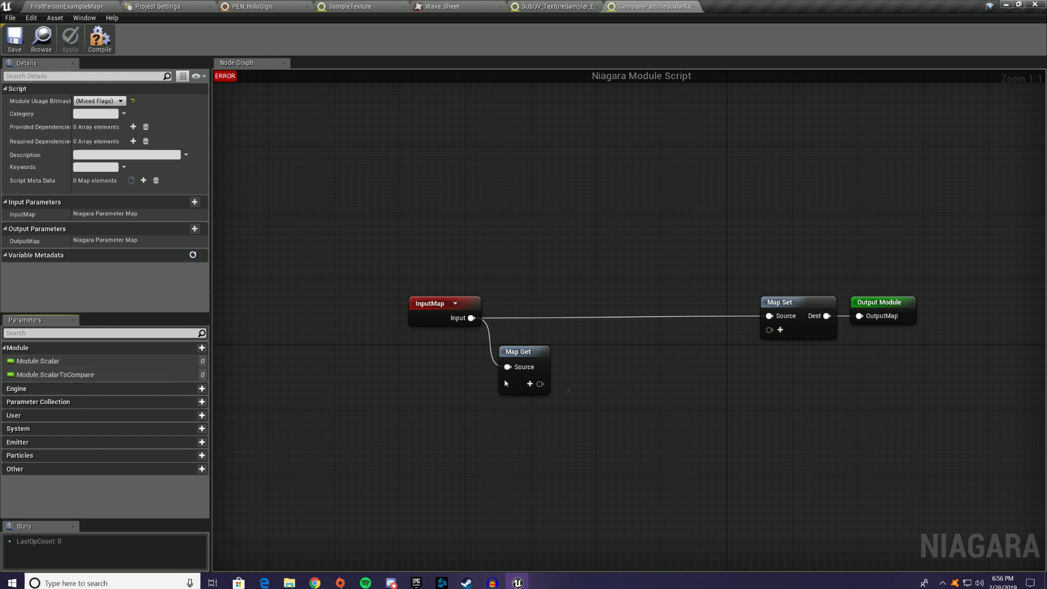
Add Module.Scalar and Module.ScalarToCompare pins to the Map Get node, and move the Map Set and Output Module nodes farther from it
left_click(530, 383)
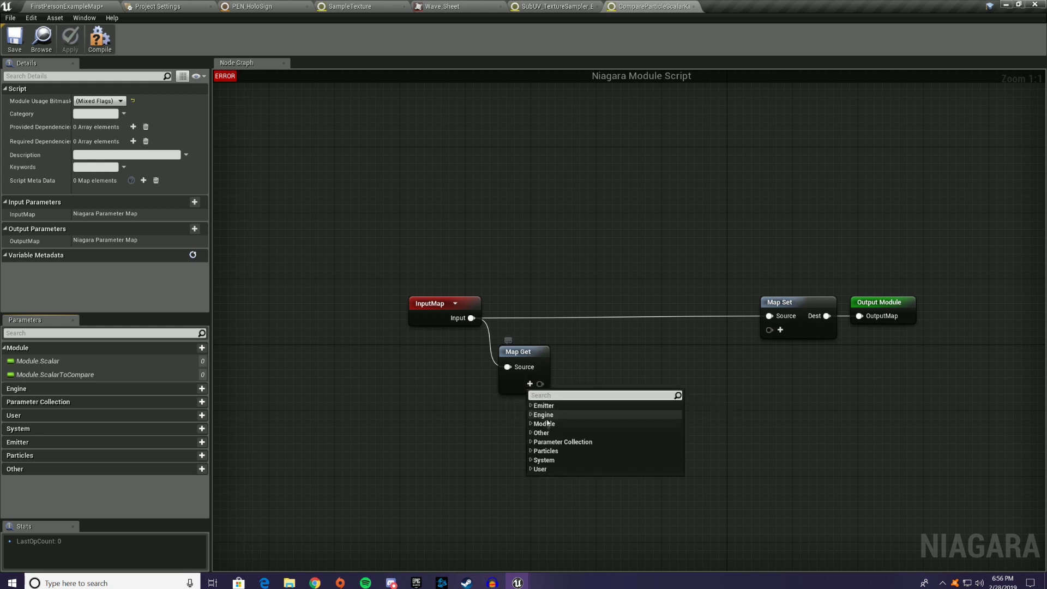
left_click(553, 444)
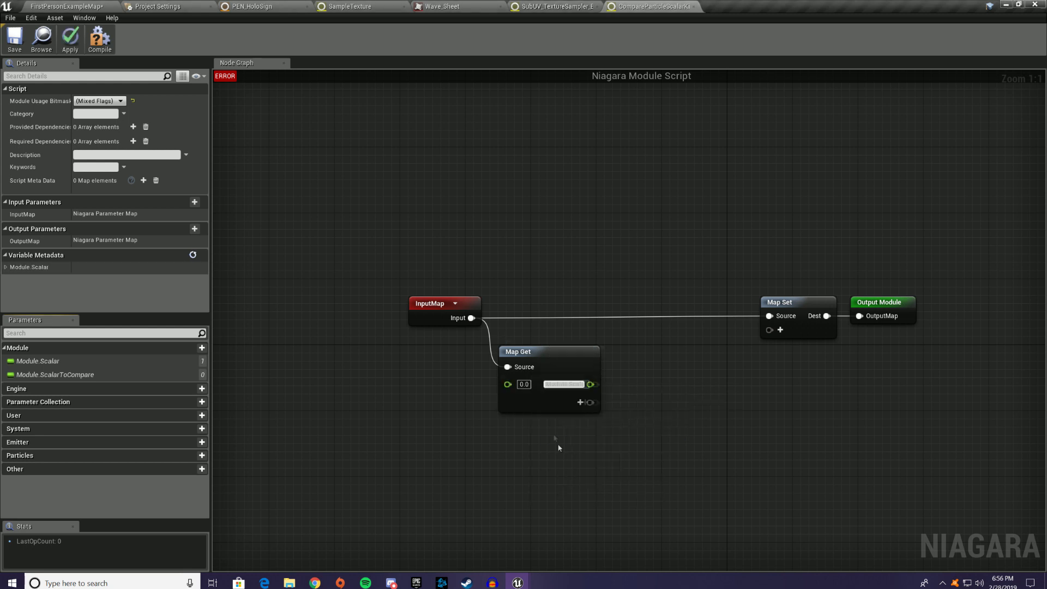
left_click(581, 405)
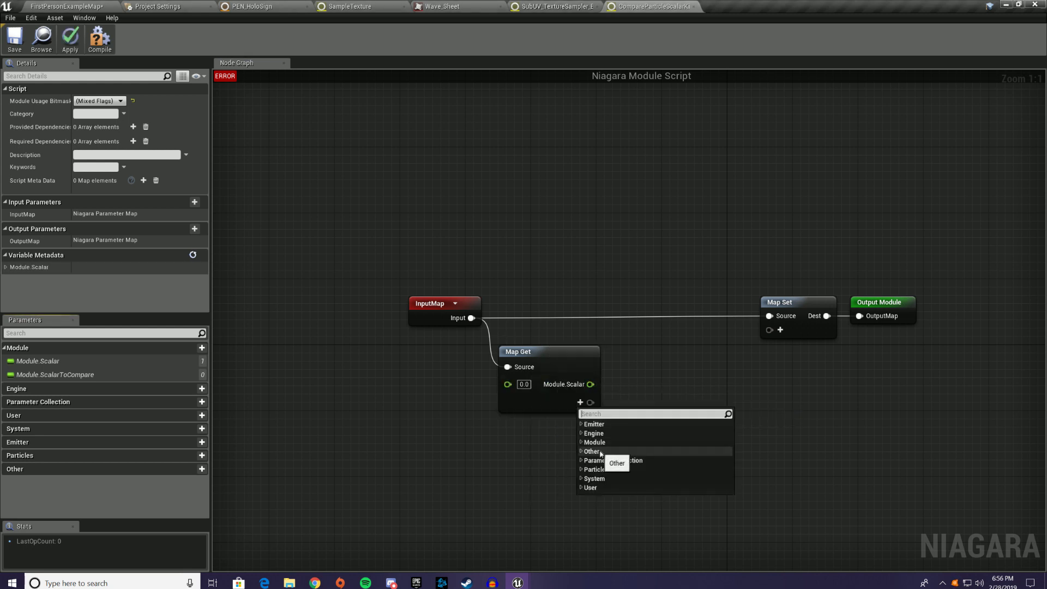
left_click(606, 469)
left_click_drag(778, 257, 886, 375)
left_click_drag(791, 307, 978, 308)
Add a DataInstance.Alive pin to the Map Get node and move it above the two scalar pins
left_click(617, 422)
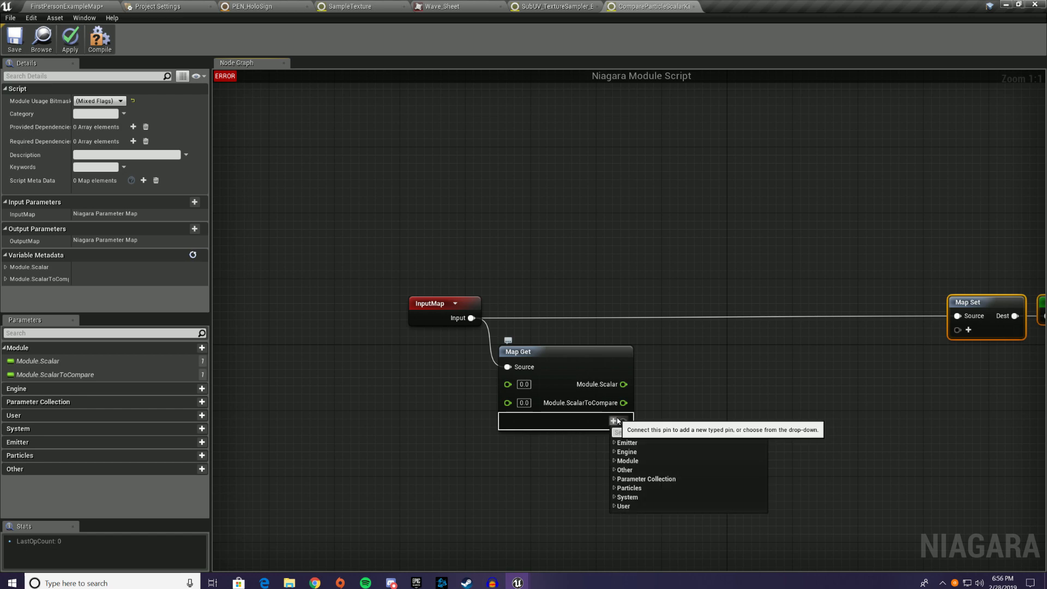
type("alive")
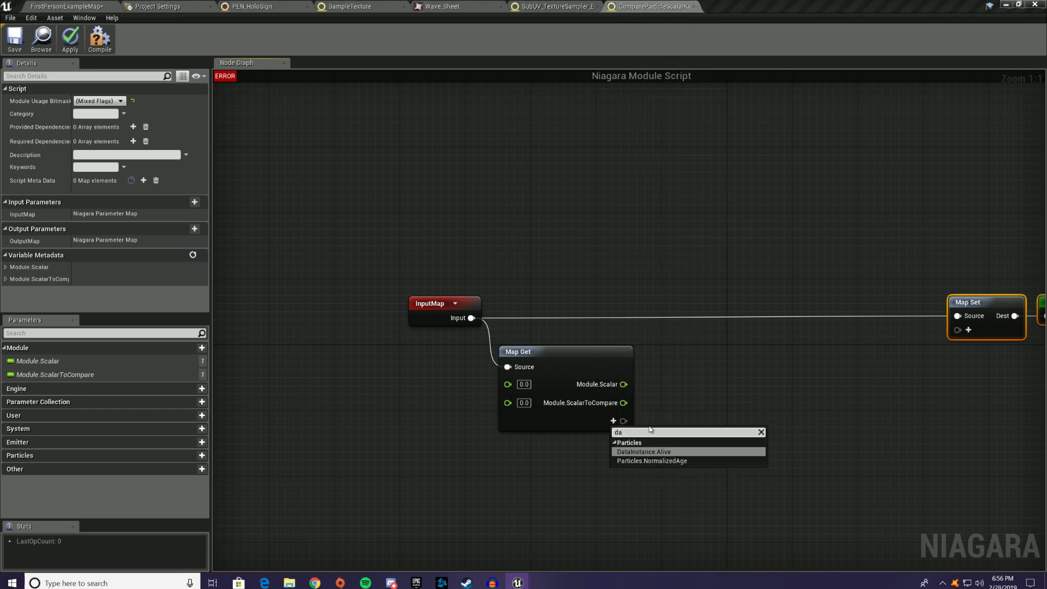
left_click(655, 444)
left_click(589, 443)
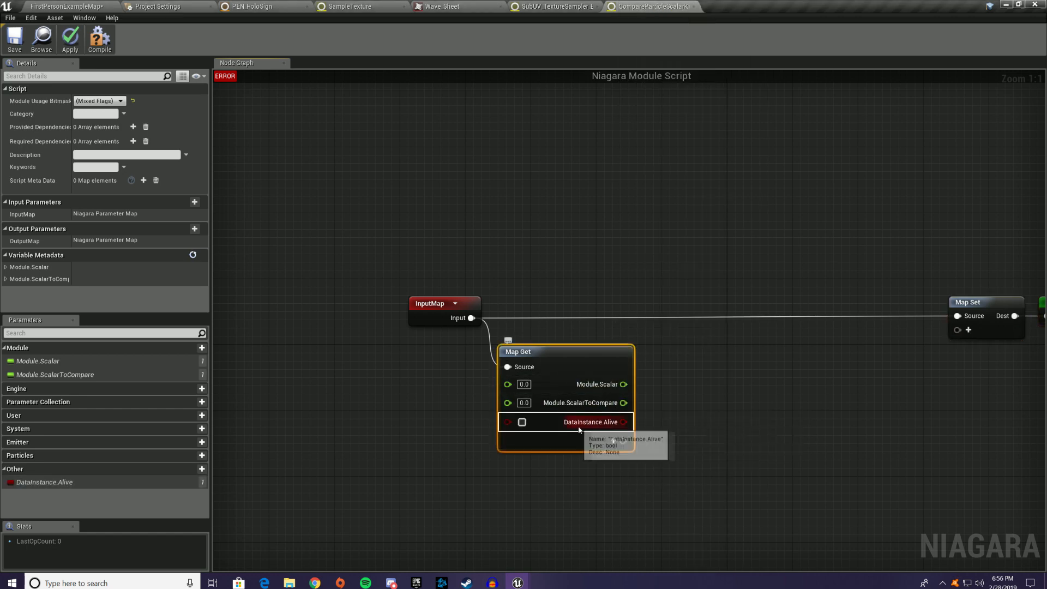
right_click(577, 424)
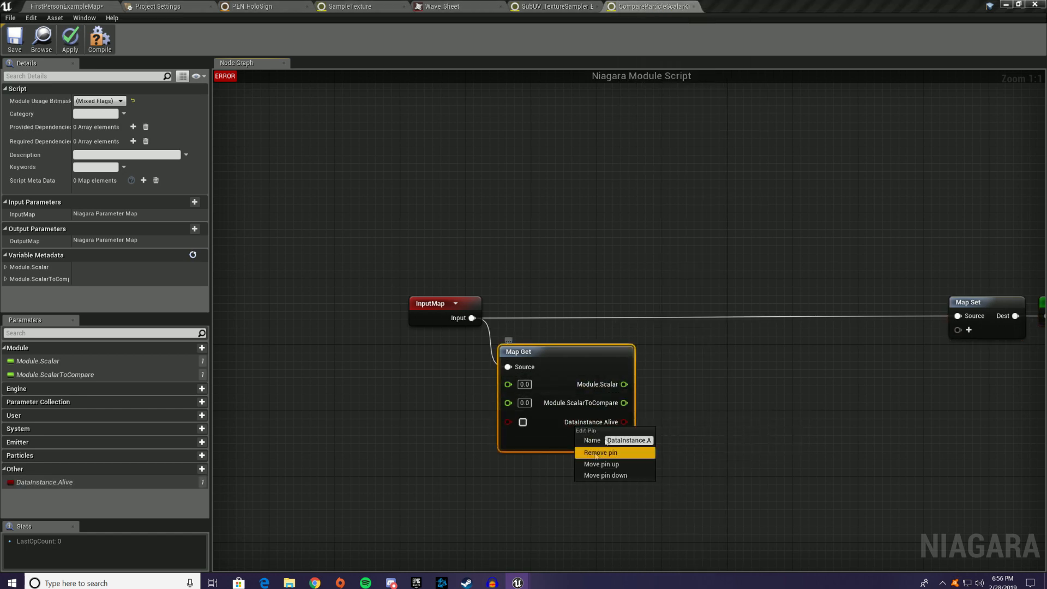
left_click(625, 463)
right_click(600, 404)
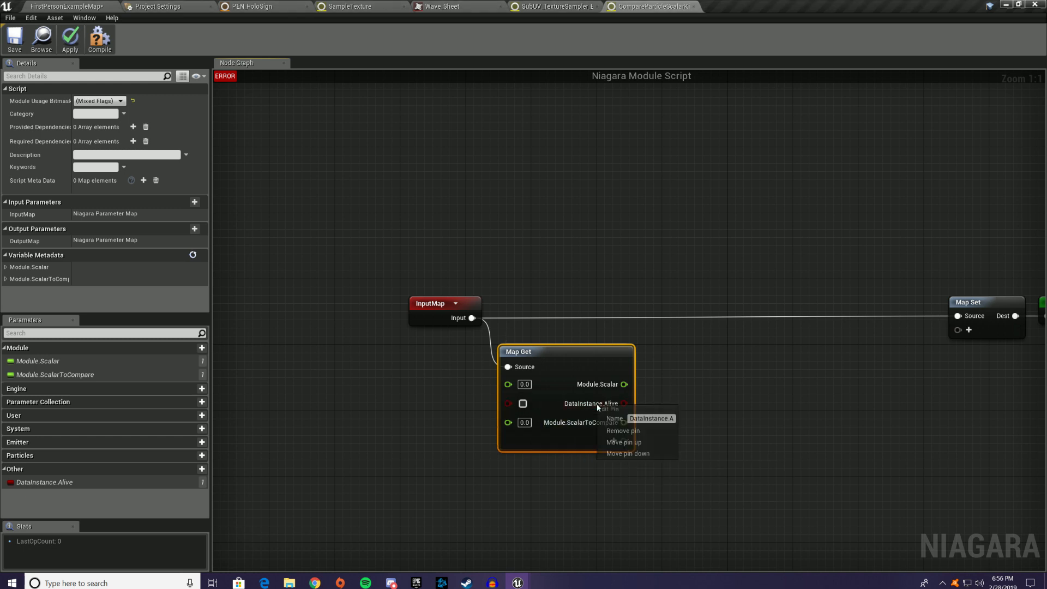
left_click(609, 442)
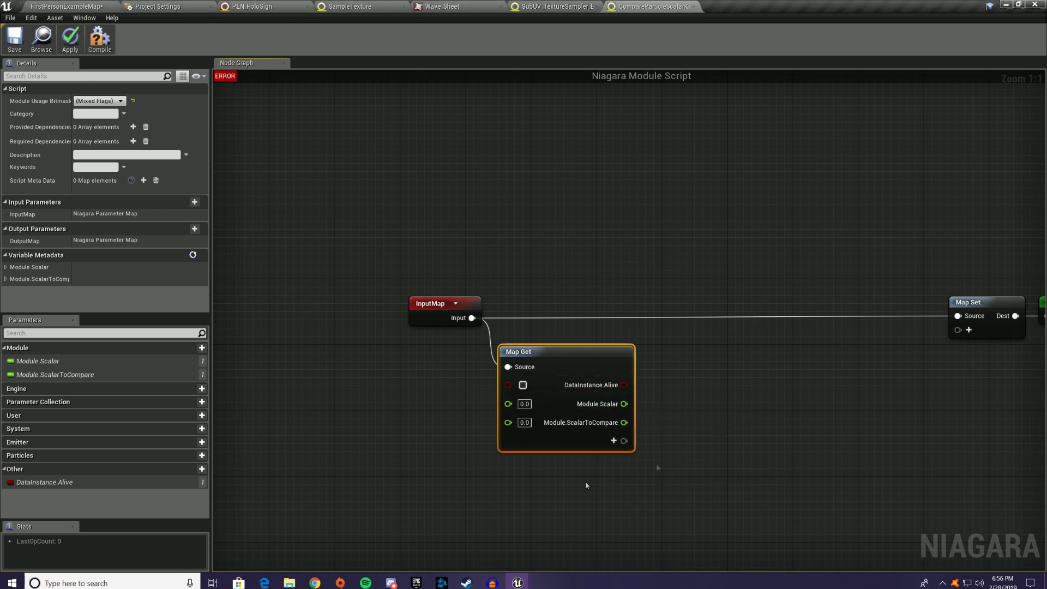
right_click_drag(513, 462, 503, 469)
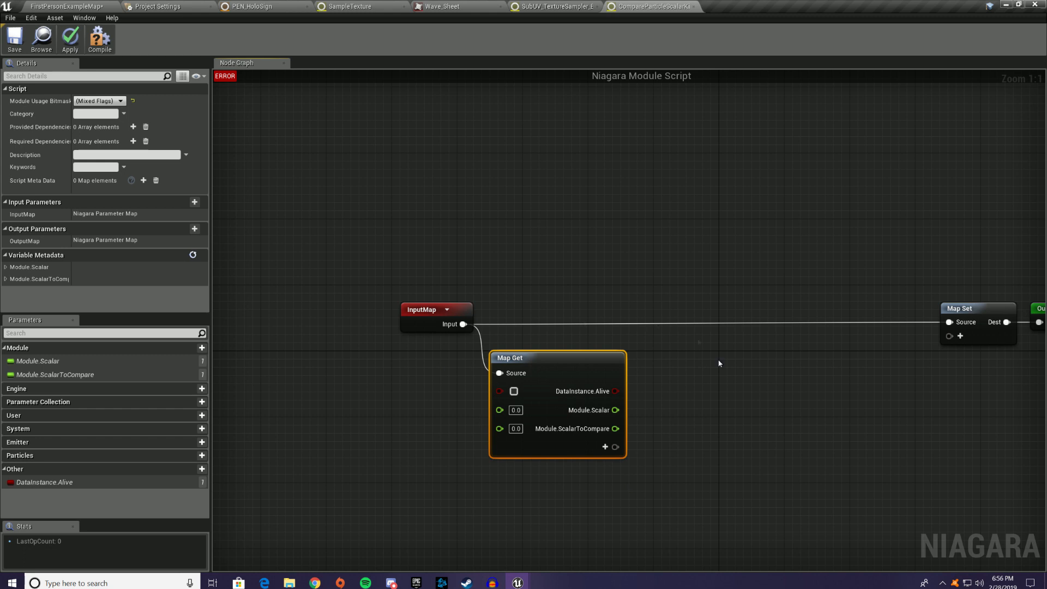
Add a Greater Than node comparing Module.Scalar as A with Module.ScalarToCompare as B, and position it beside the Map Get node
right_click_drag(698, 342, 410, 405)
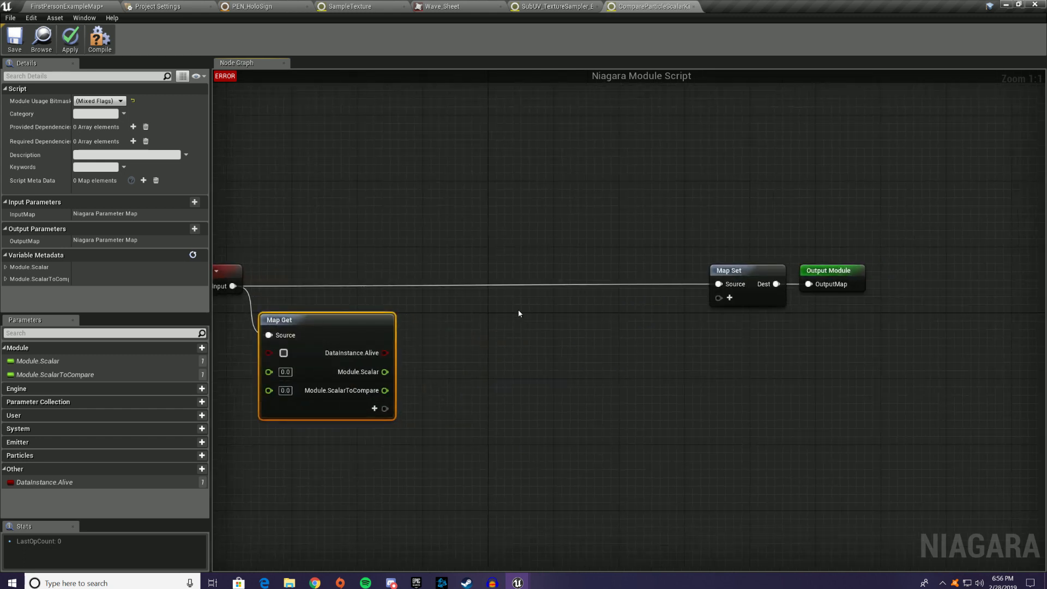
left_click_drag(385, 371, 446, 373)
type("great")
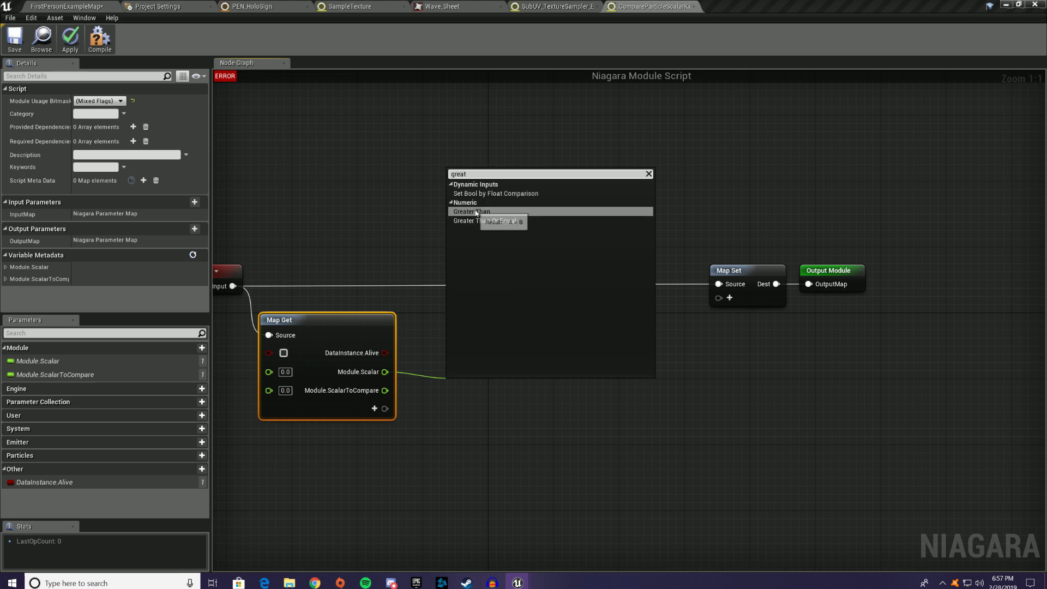
left_click(474, 213)
left_click_drag(385, 391, 463, 388)
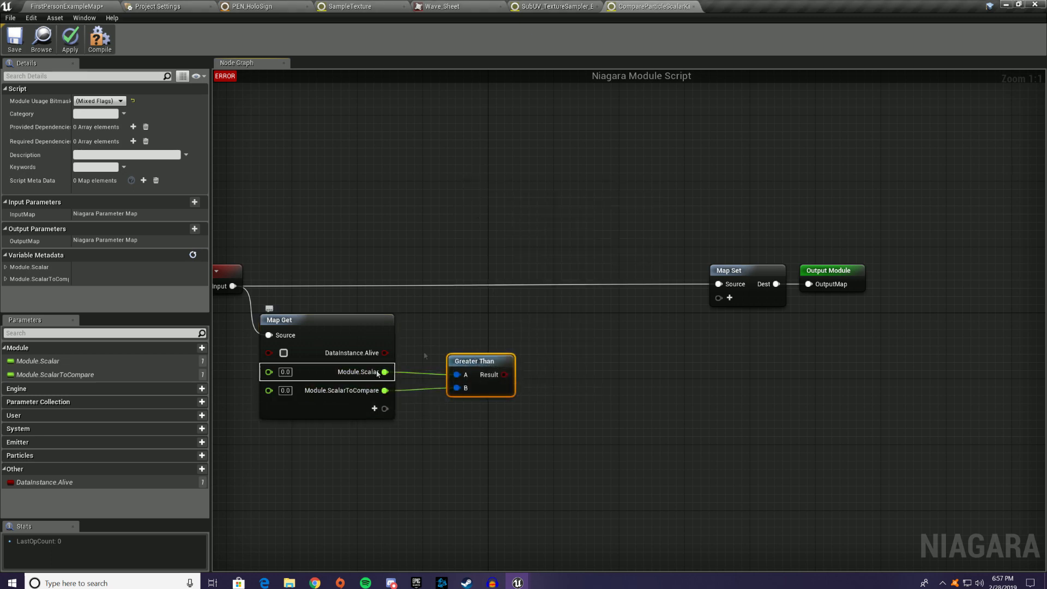
left_click_drag(495, 377, 482, 377)
left_click_drag(480, 361, 473, 369)
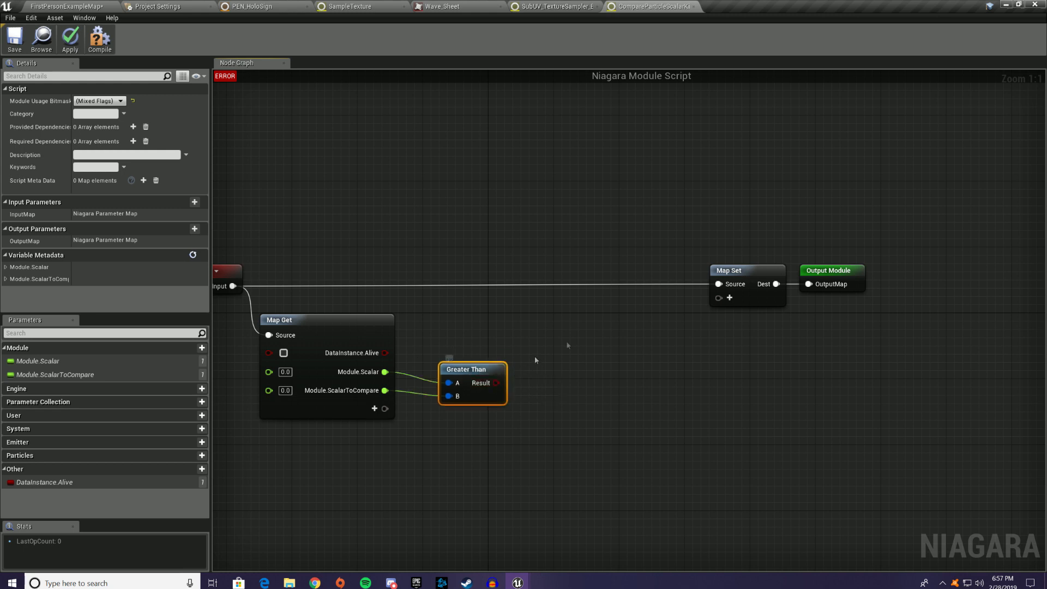
Add a DataInstance.Alive pin to the Map Set node and move the Output Module node clear of it
left_click(731, 298)
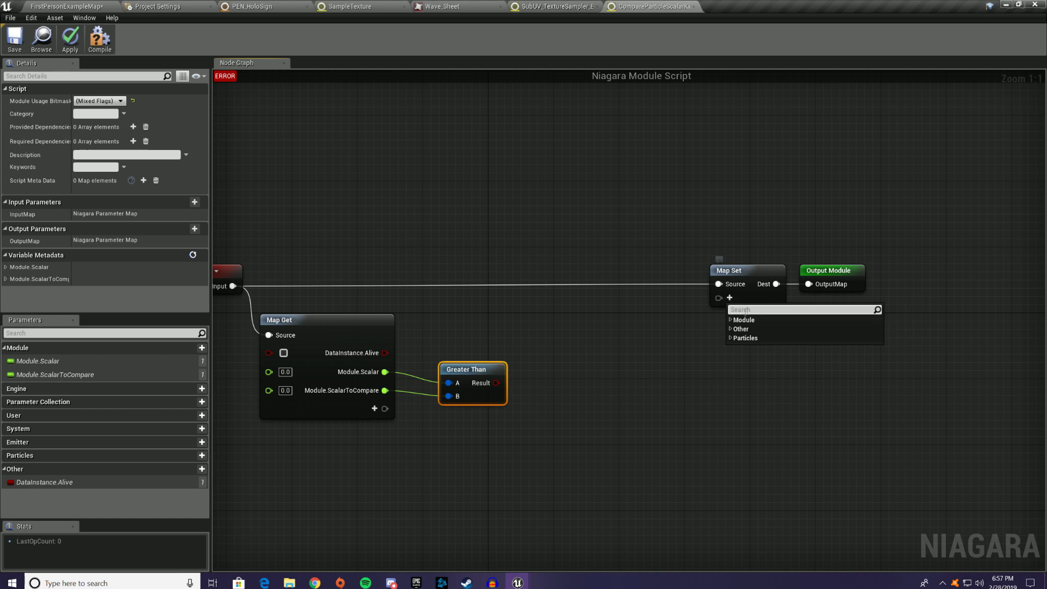
type("da")
left_click(779, 329)
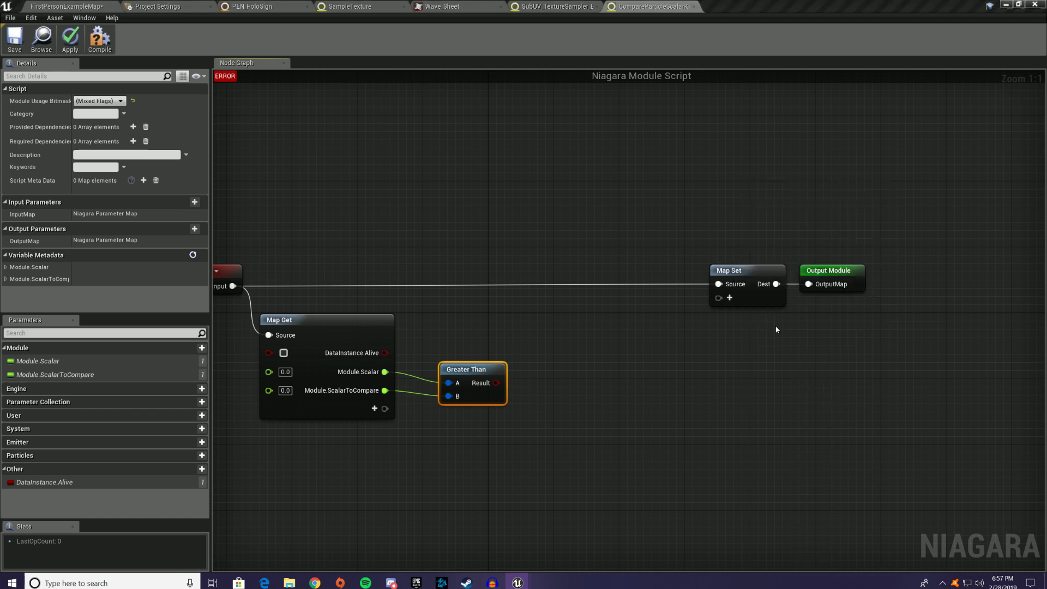
left_click_drag(466, 373, 465, 364)
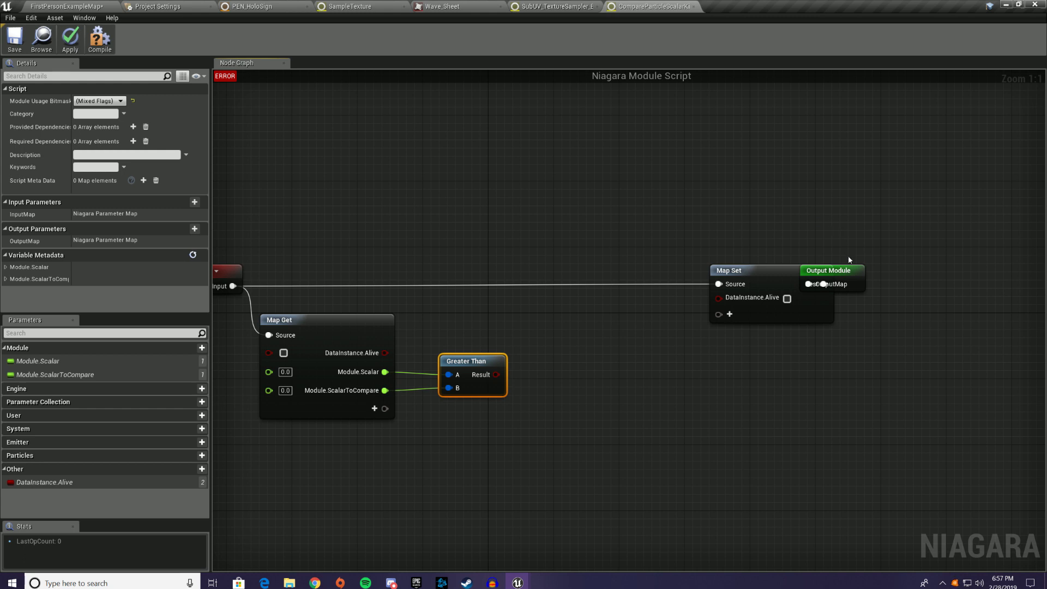
left_click_drag(847, 273, 920, 275)
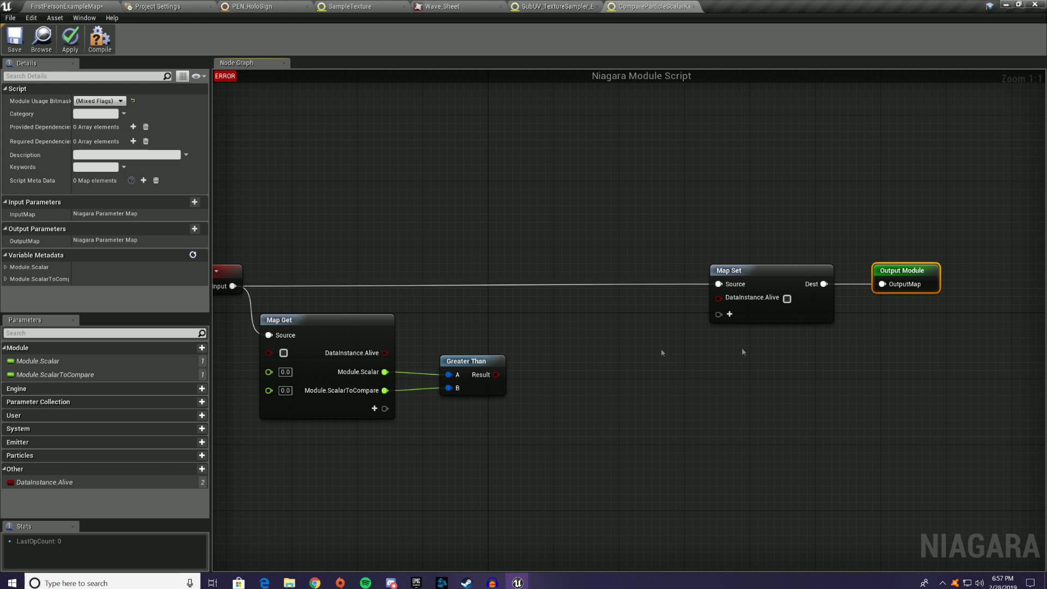
Add a bool If node conditioned on DataInstance.Alive, with the Greater Than result as bool A and its output feeding Map Set's DataInstance.Alive
left_click_drag(385, 353, 476, 344)
left_click_drag(538, 334, 539, 335)
type("if")
key("Return")
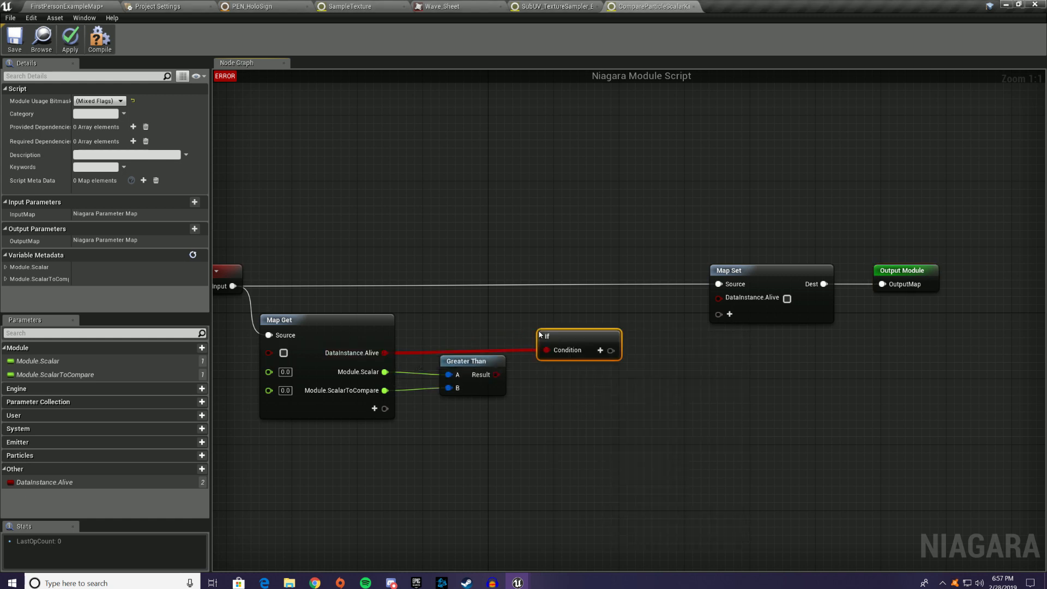
left_click(606, 355)
left_click(616, 372)
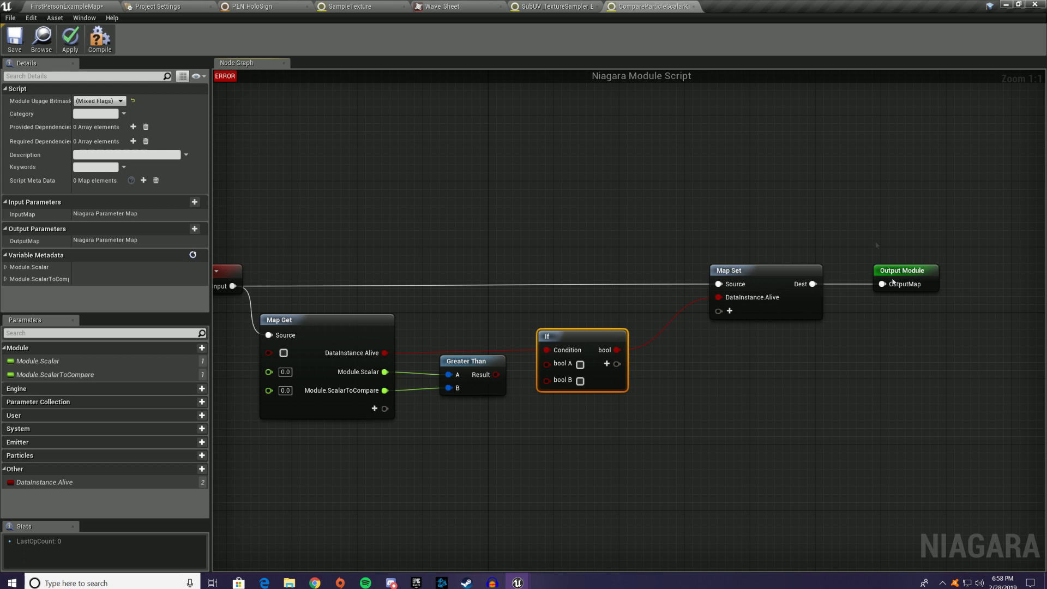
left_click_drag(593, 341, 609, 333)
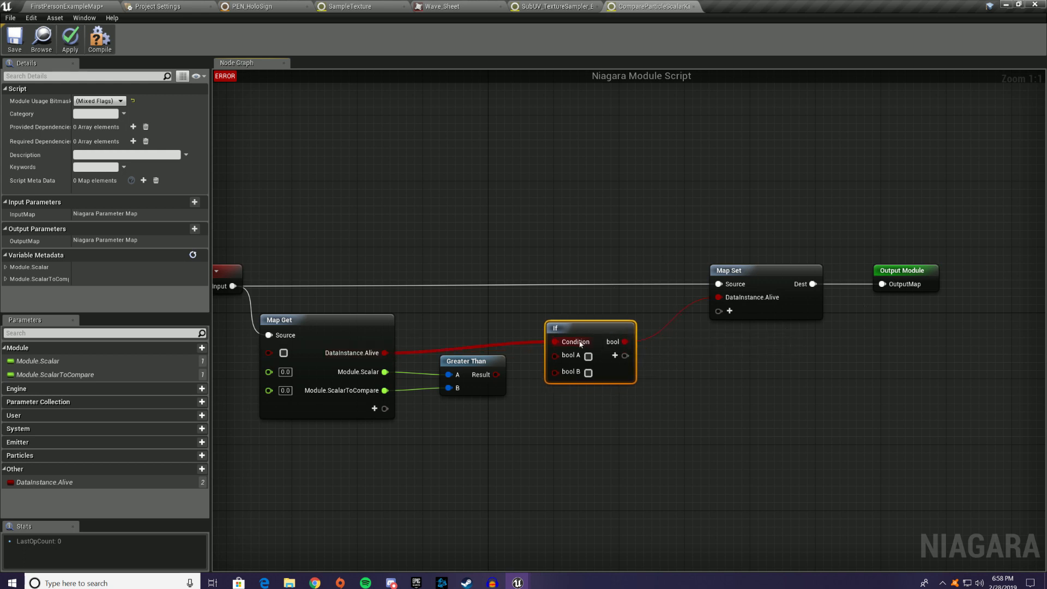
left_click_drag(491, 374, 555, 355)
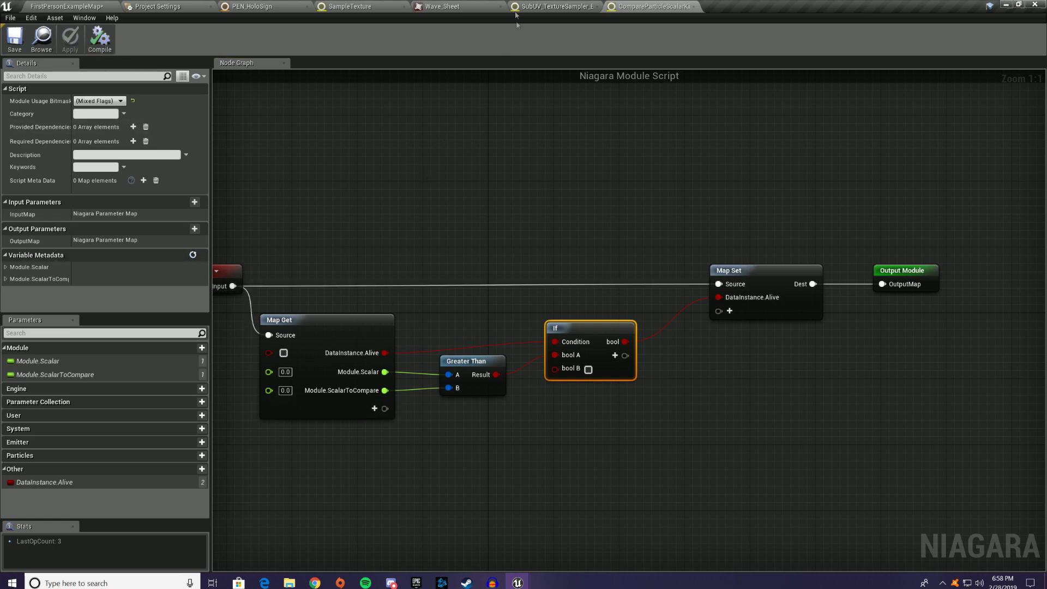
Add the Compare Particle Scalar Kill module to PEN_HoloSign's Particle Update and place it directly above Particle Color Params
left_click(259, 5)
scroll(844, 322, "down", 2)
scroll(873, 311, "up", 2)
left_click(1021, 286)
type("compa")
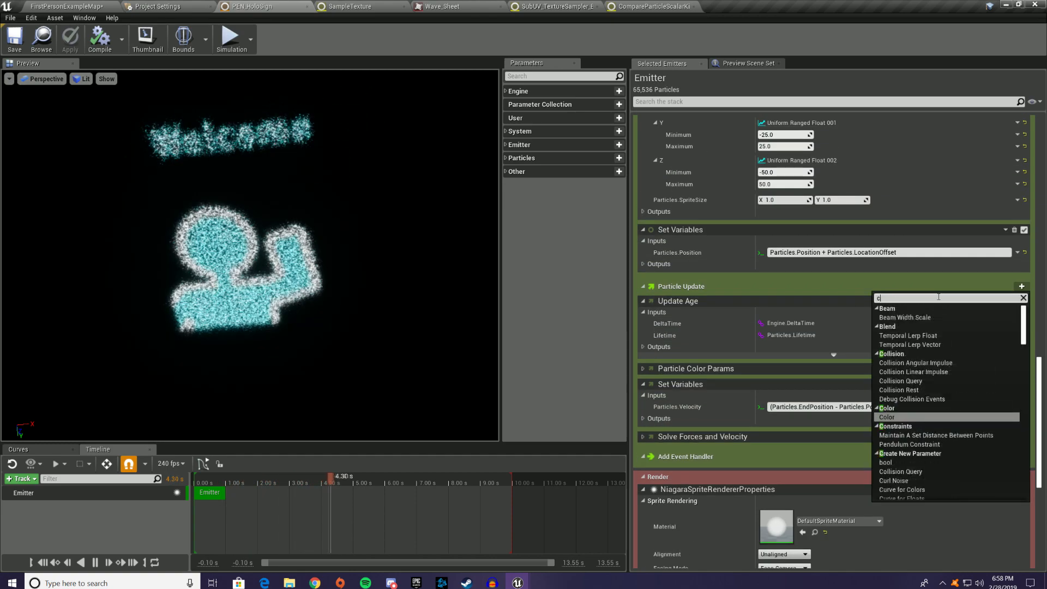
left_click(894, 318)
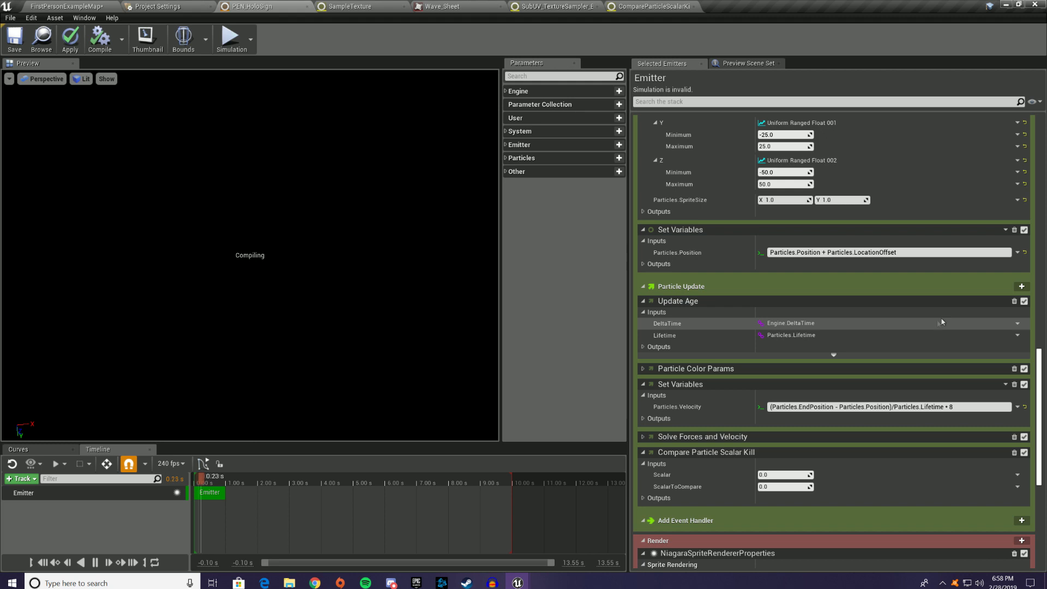
left_click_drag(746, 453, 749, 422)
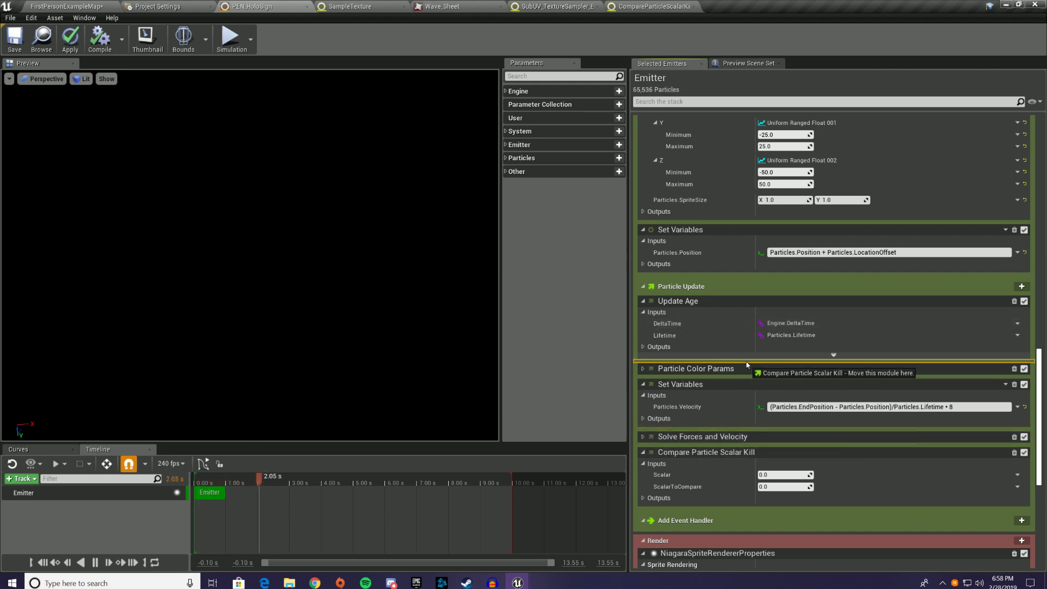
left_click_drag(746, 364, 747, 365)
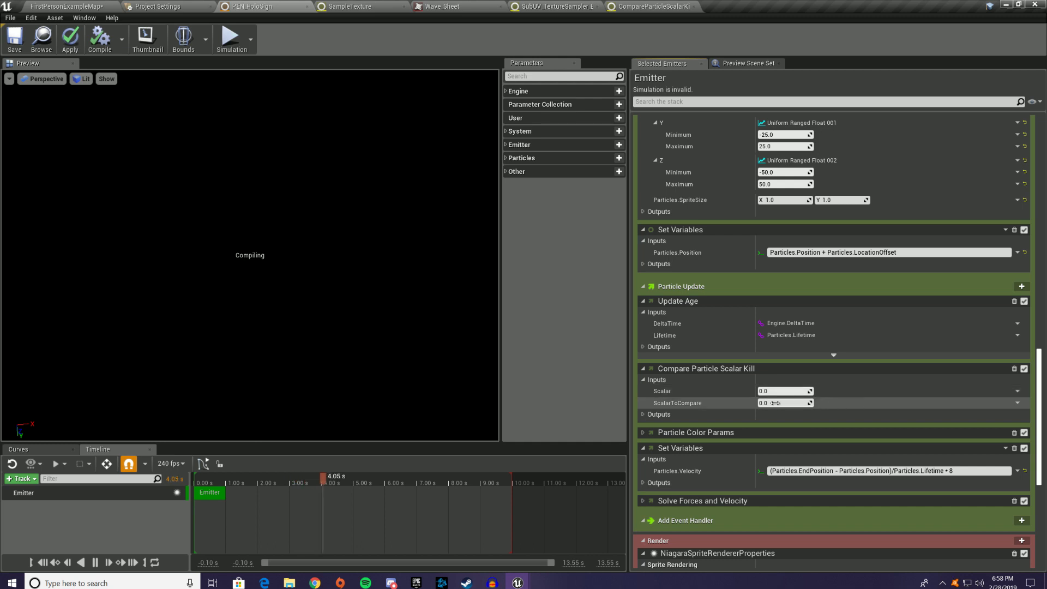
Drive the kill module's Scalar with Make Float from Linear Color, using channel Z and Particles.Color as the LinearColor
left_click(1018, 390)
type("f")
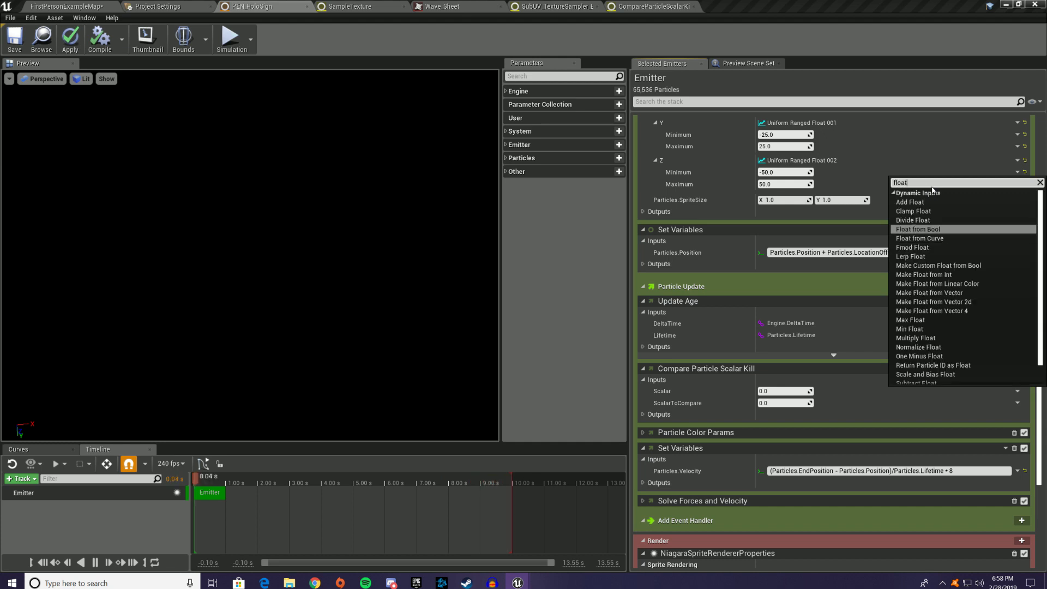
type("loat")
left_click(923, 283)
left_click(785, 403)
left_click(774, 425)
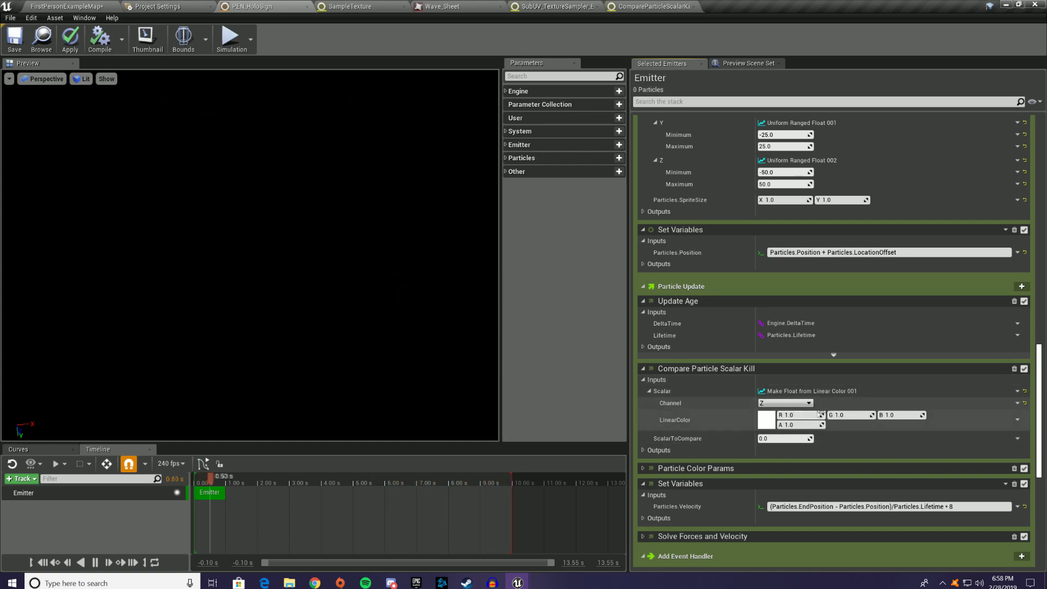
left_click(1017, 421)
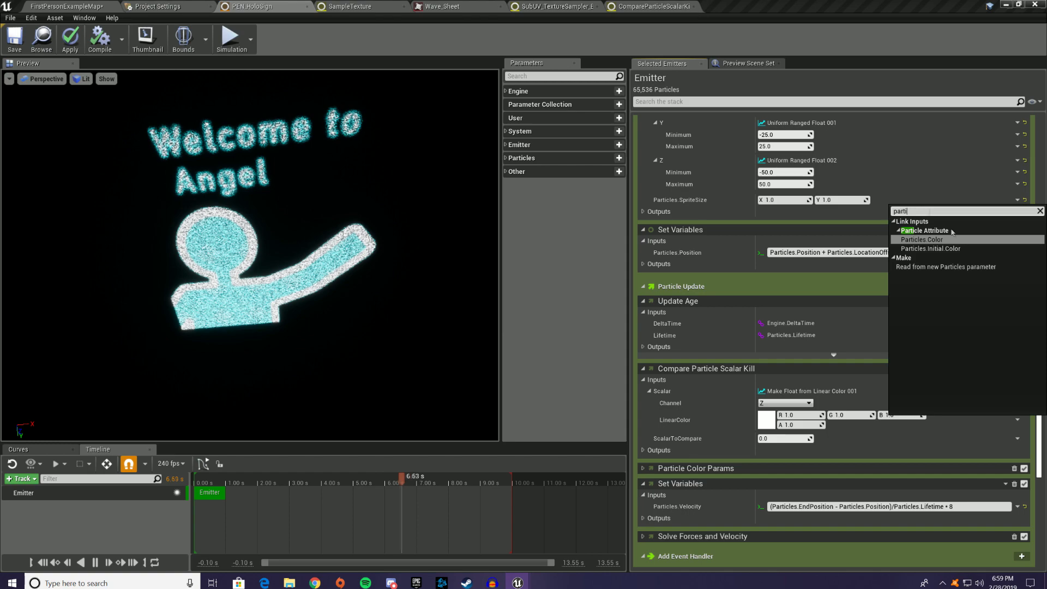
left_click(921, 240)
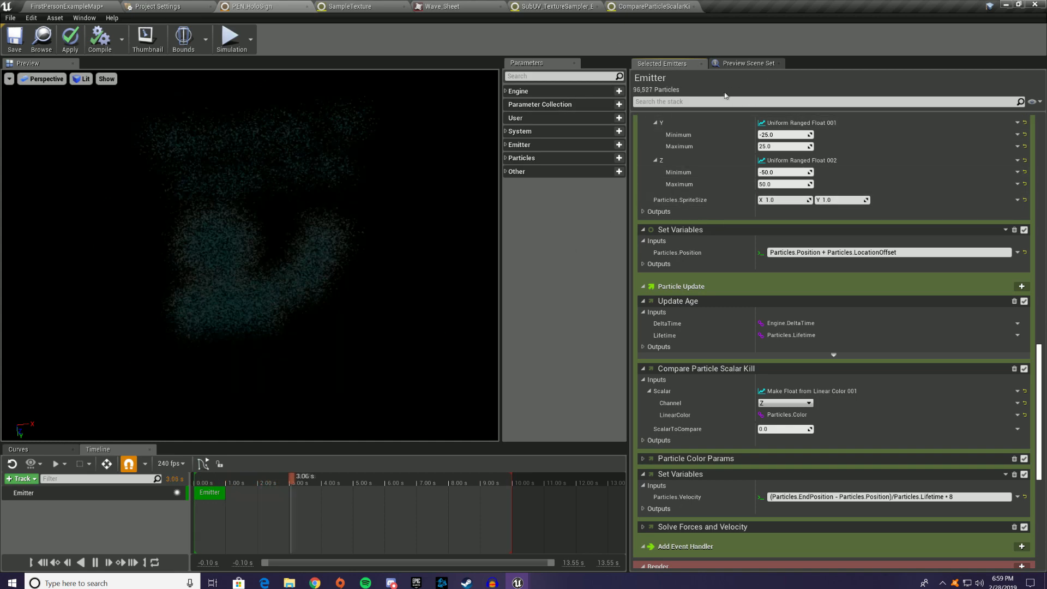
Save the PEN_HoloSign emitter and select the PEN_HoloSign_System actor in FirstPersonExampleMap to inspect the sign
left_click(16, 41)
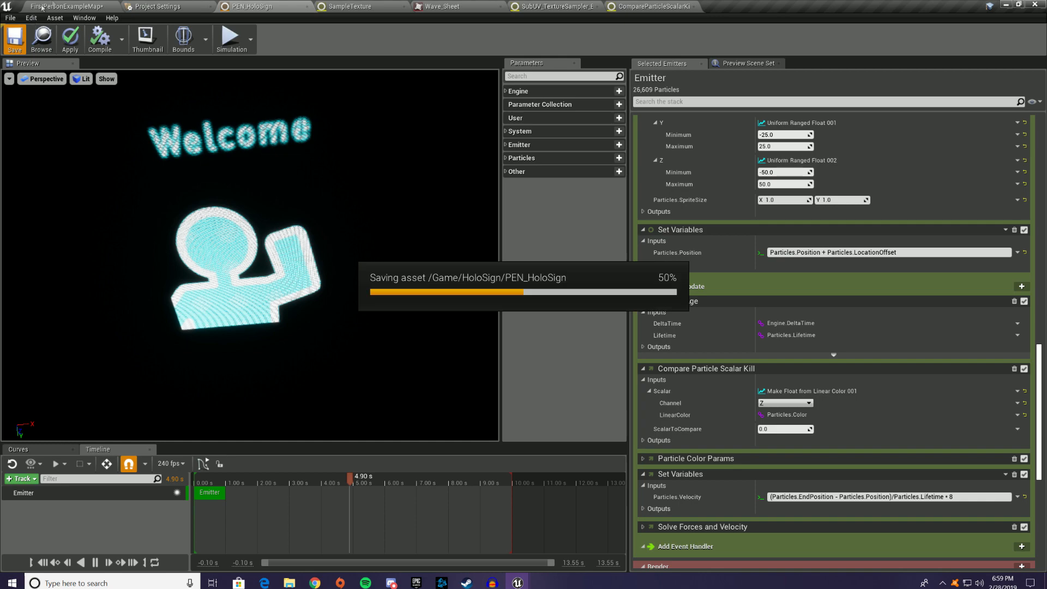
left_click(60, 6)
key("s")
right_click_drag(561, 222, 540, 267)
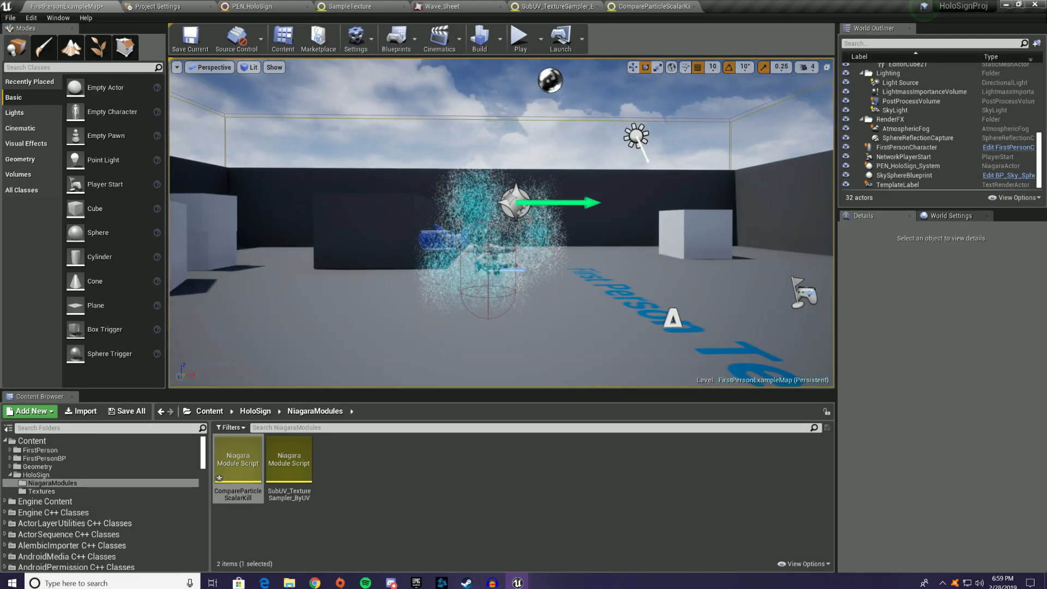
left_click(485, 144)
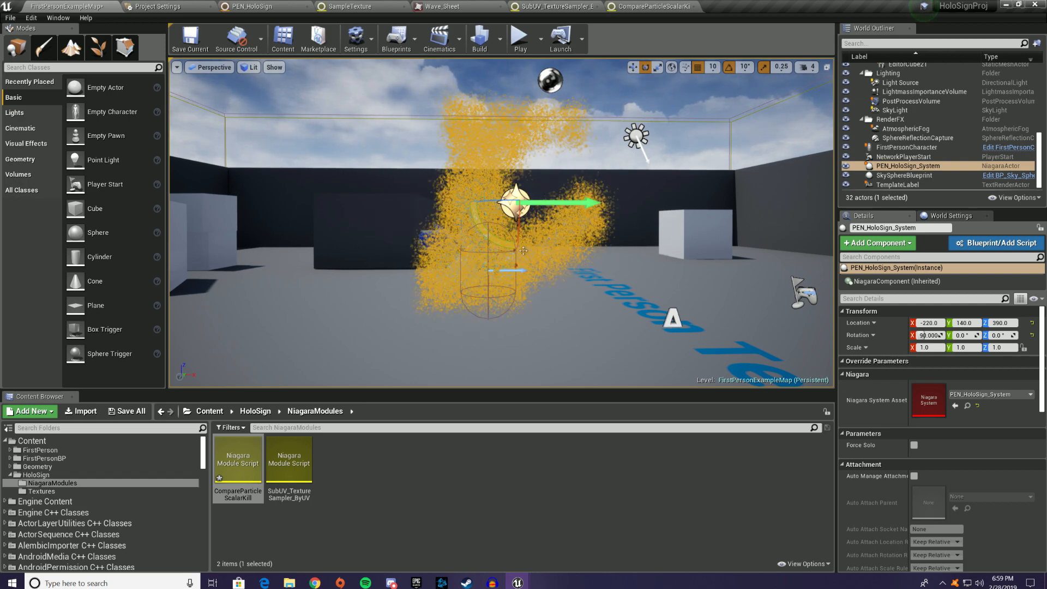
Disable the Compare Particle Scalar Kill module, apply the change to compare the sign in the level, and re-enable the module
left_click(272, 6)
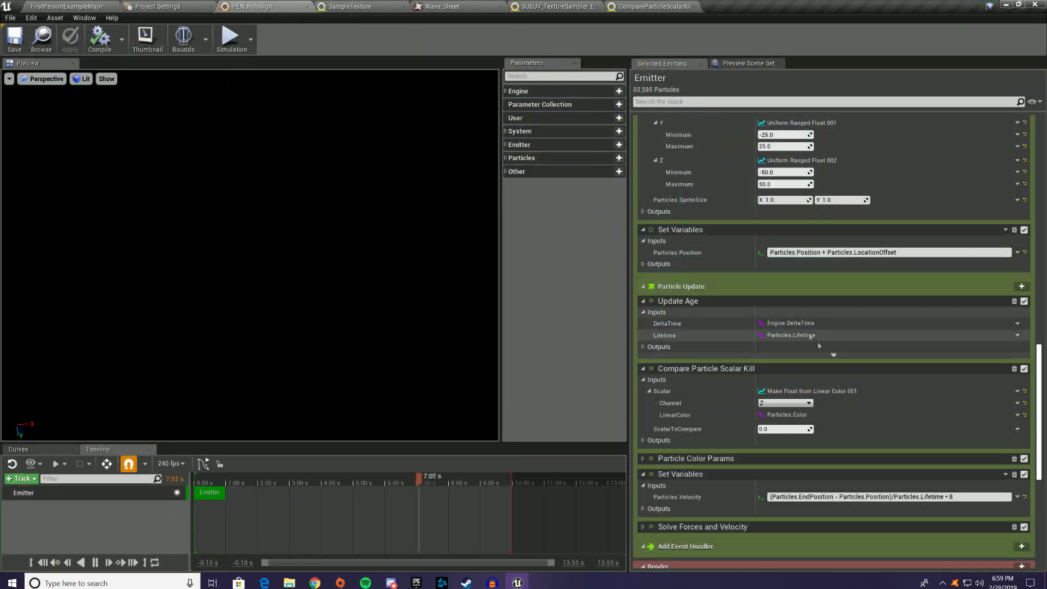
left_click(1023, 369)
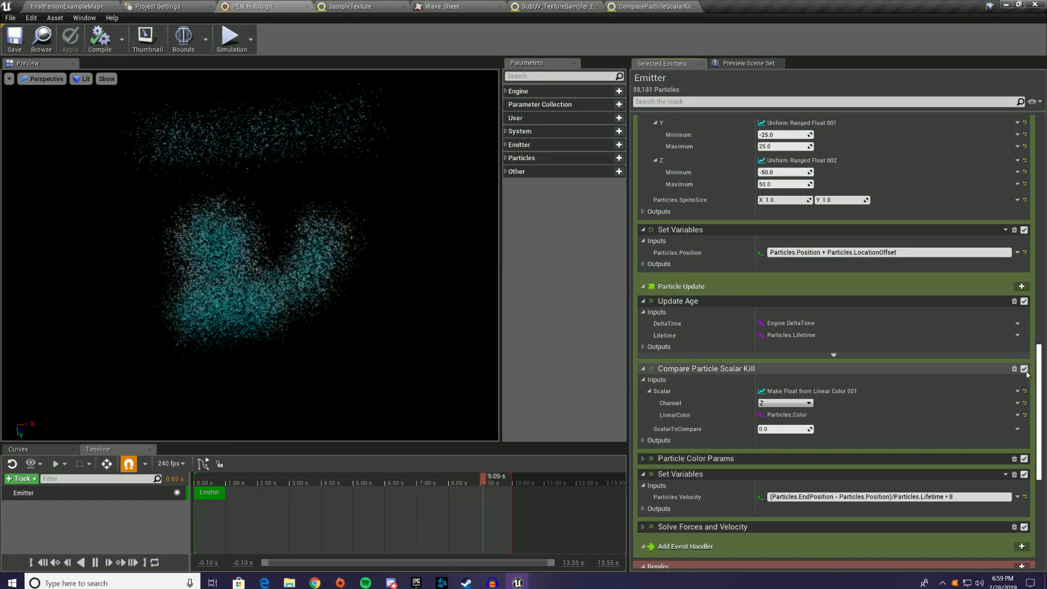
left_click(68, 39)
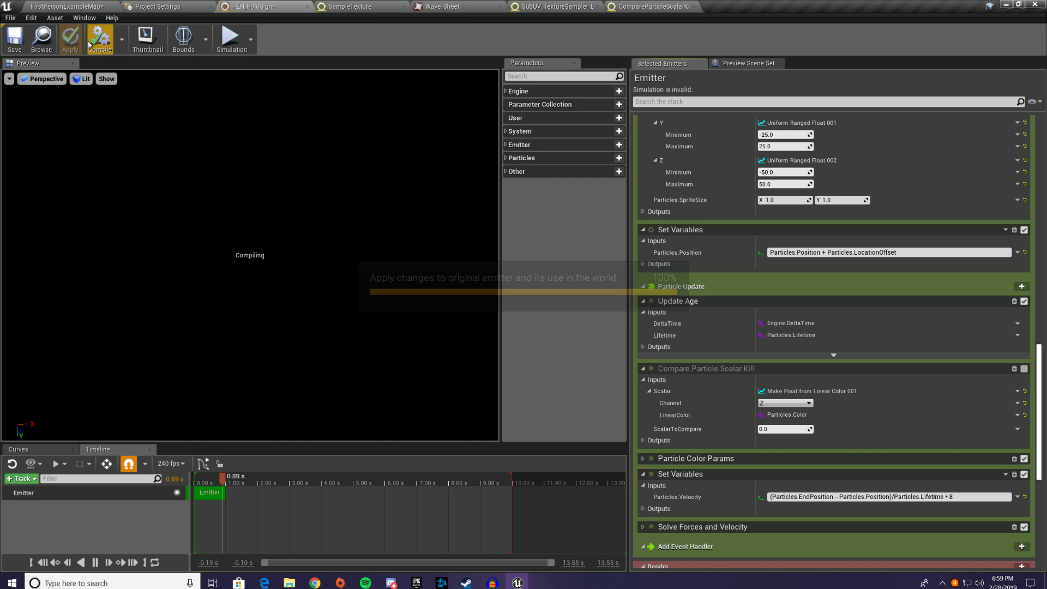
left_click(94, 6)
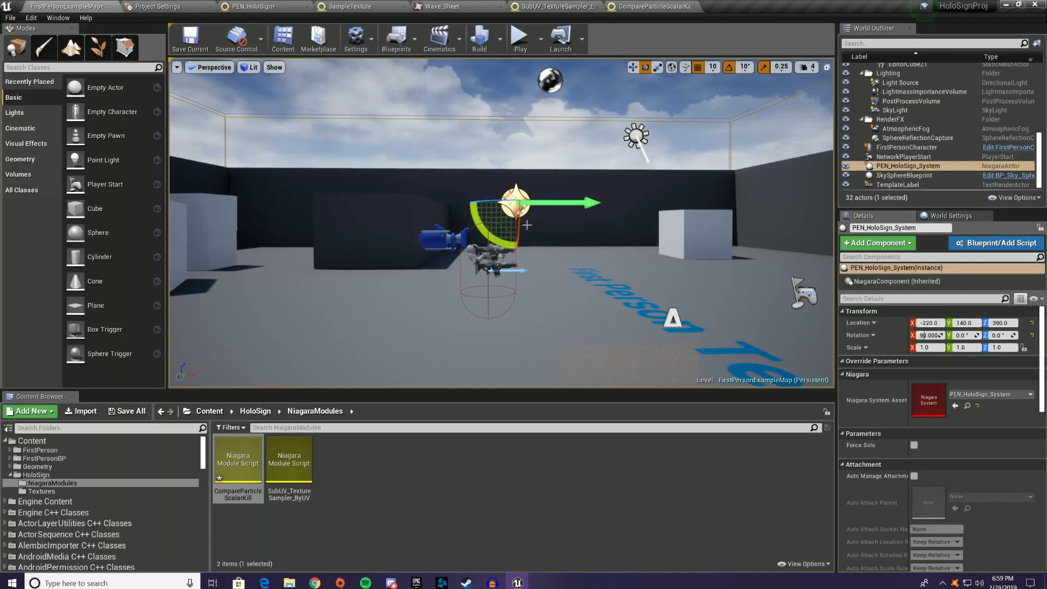
right_click_drag(537, 211, 593, 183)
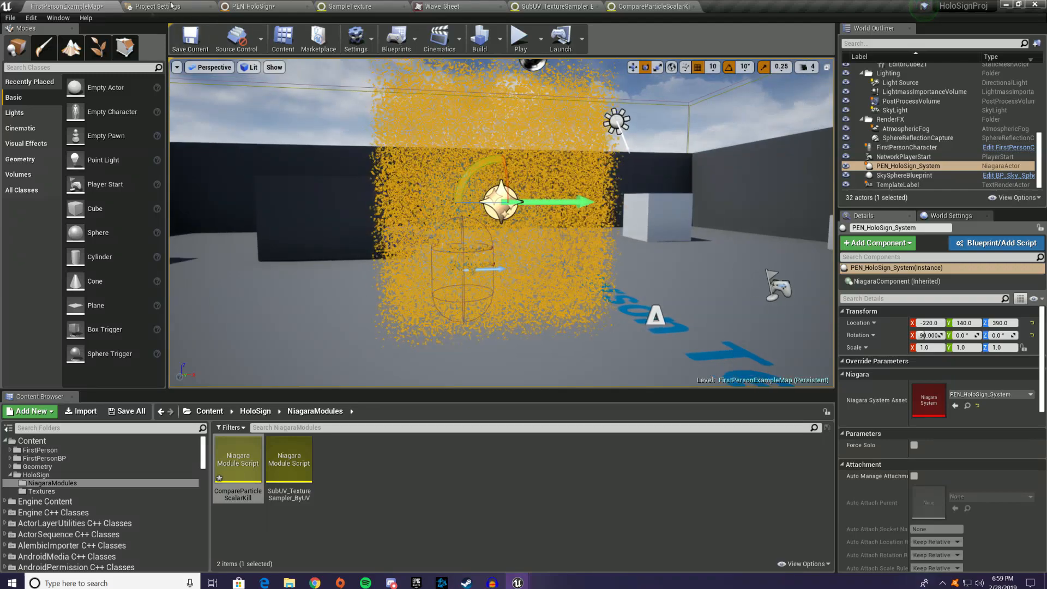
left_click(254, 5)
left_click(1024, 369)
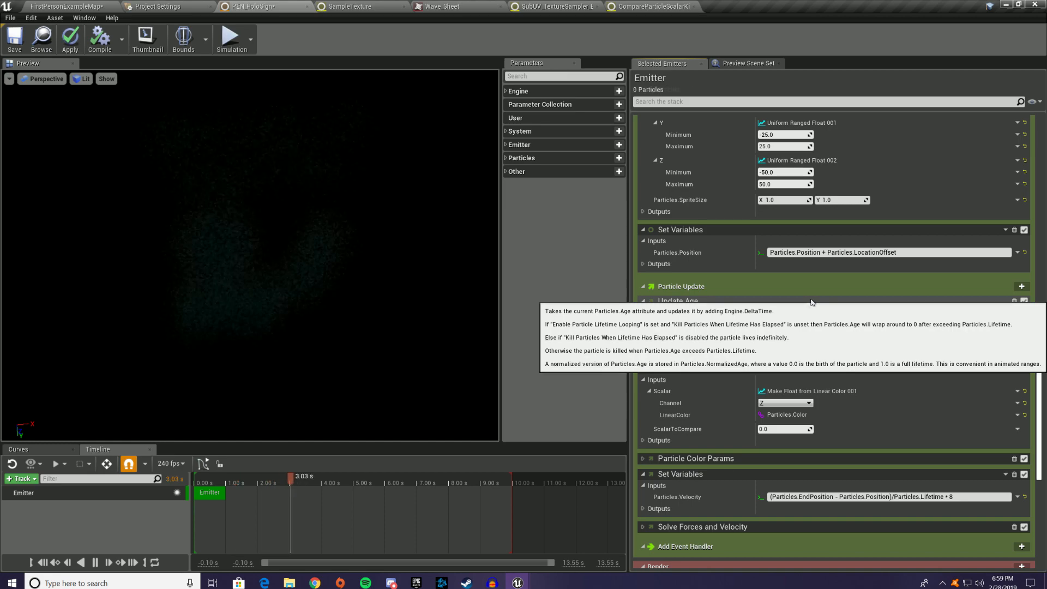
Play FirstPersonExampleMap, walk around the holographic sign to examine it from several angles, and stop the play session
left_click(97, 5)
left_click(520, 37)
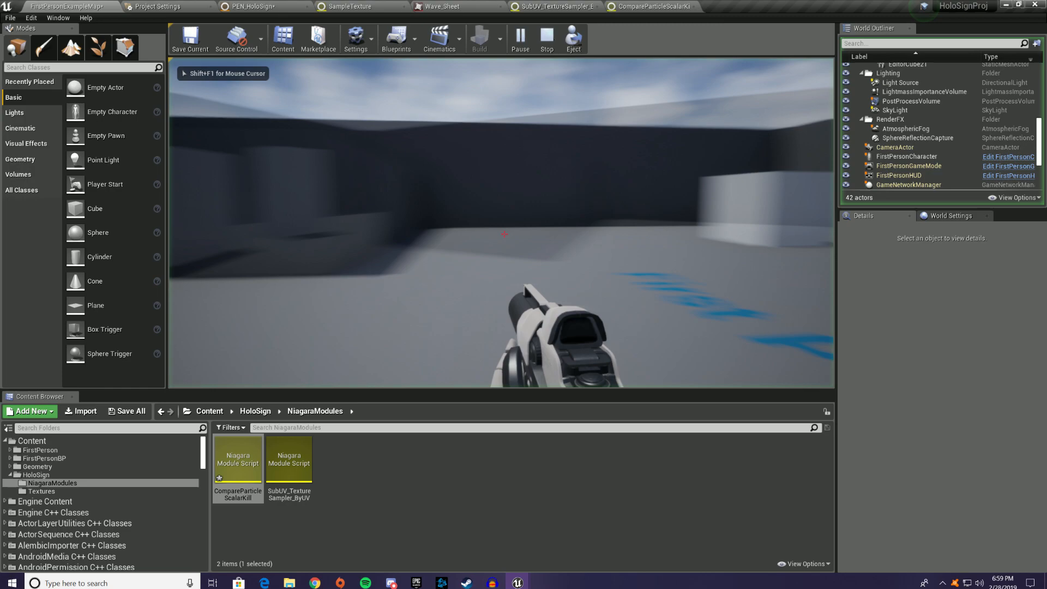
key("a")
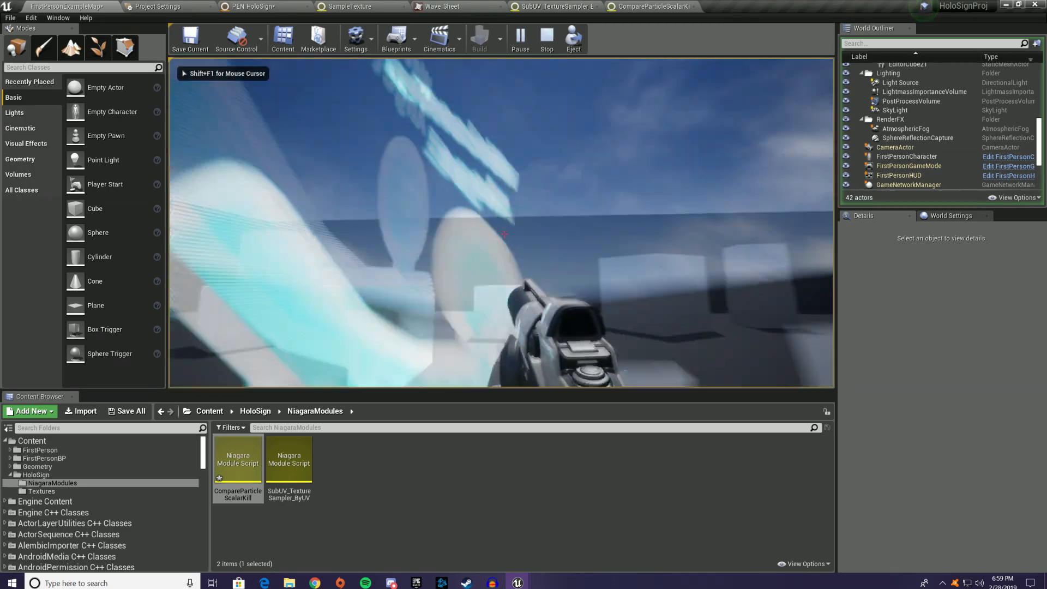
key("a")
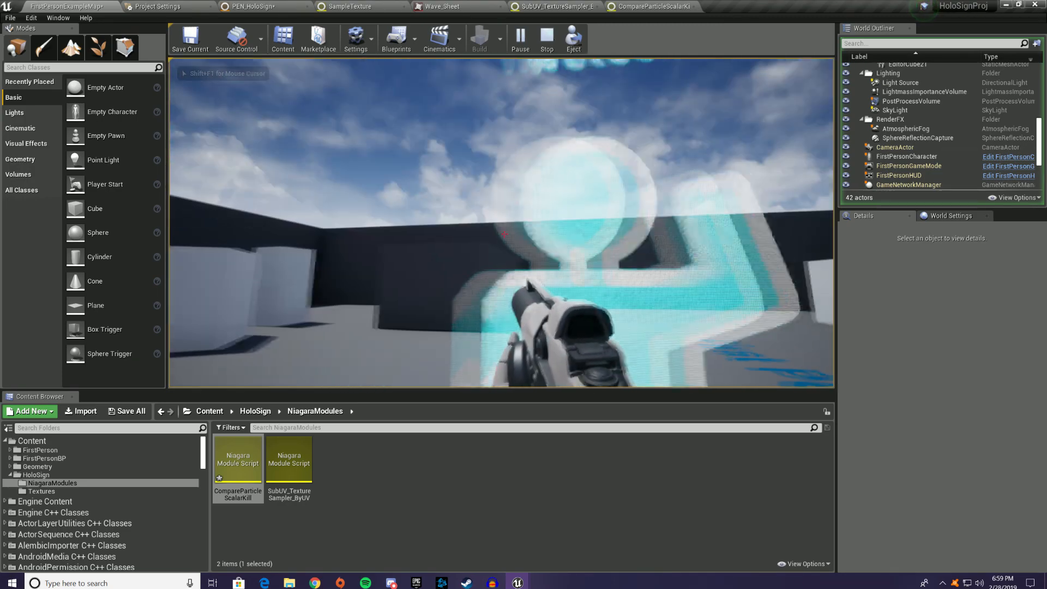
key("a")
key("a")
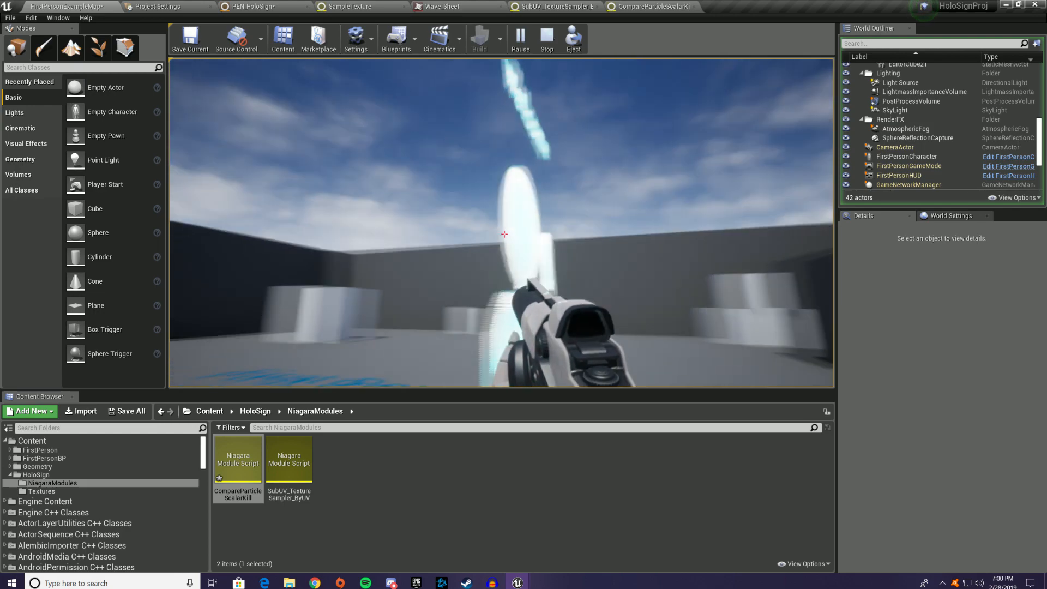
key("a")
key("space")
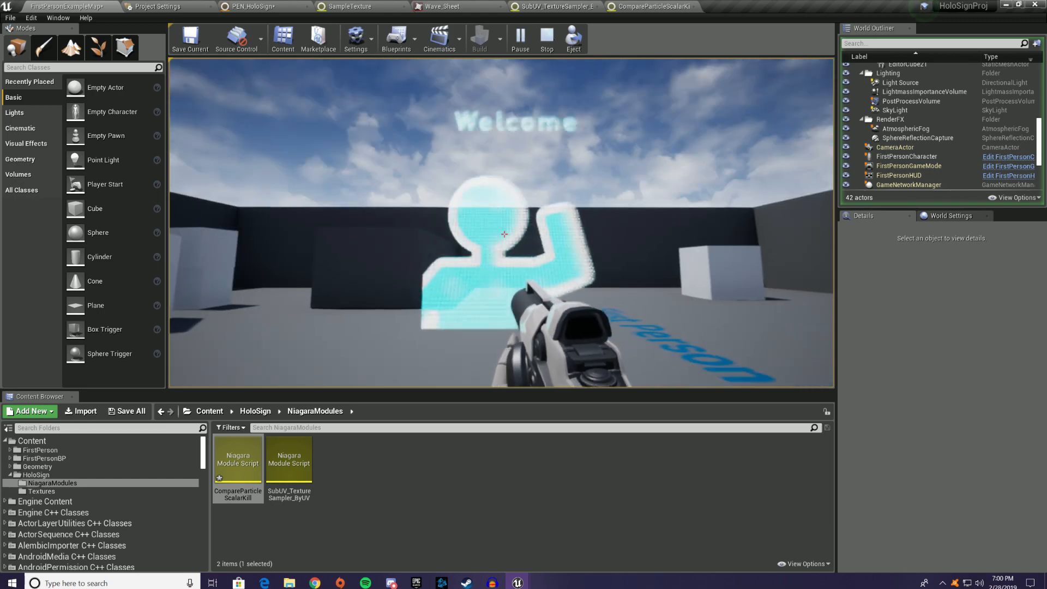
key("Escape")
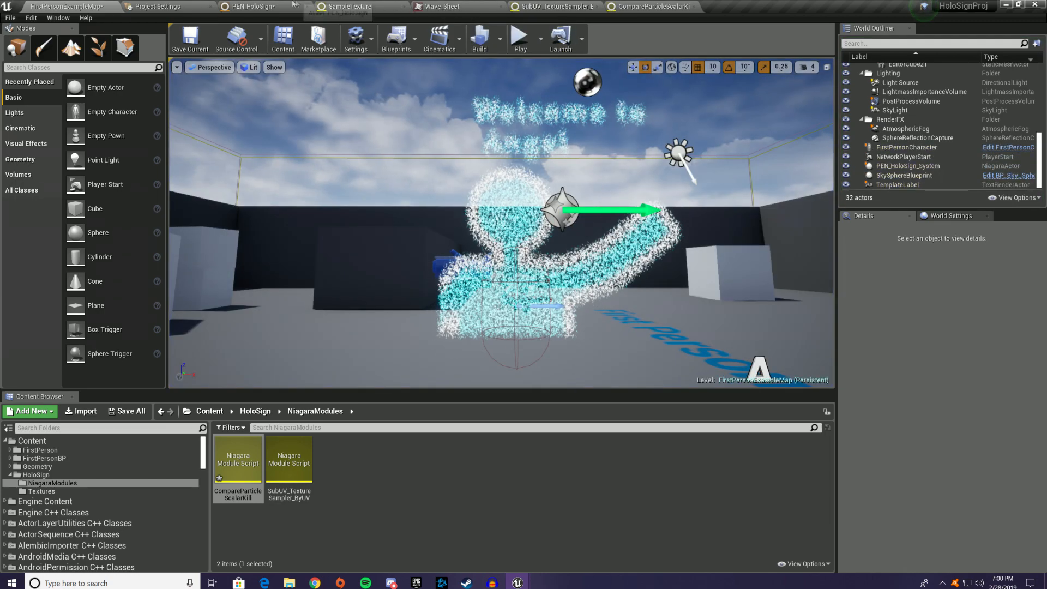
Switch the FirstPersonExampleMap viewport to Shader Complexity and examine the holographic sign's rendering cost from the side
left_click(253, 6)
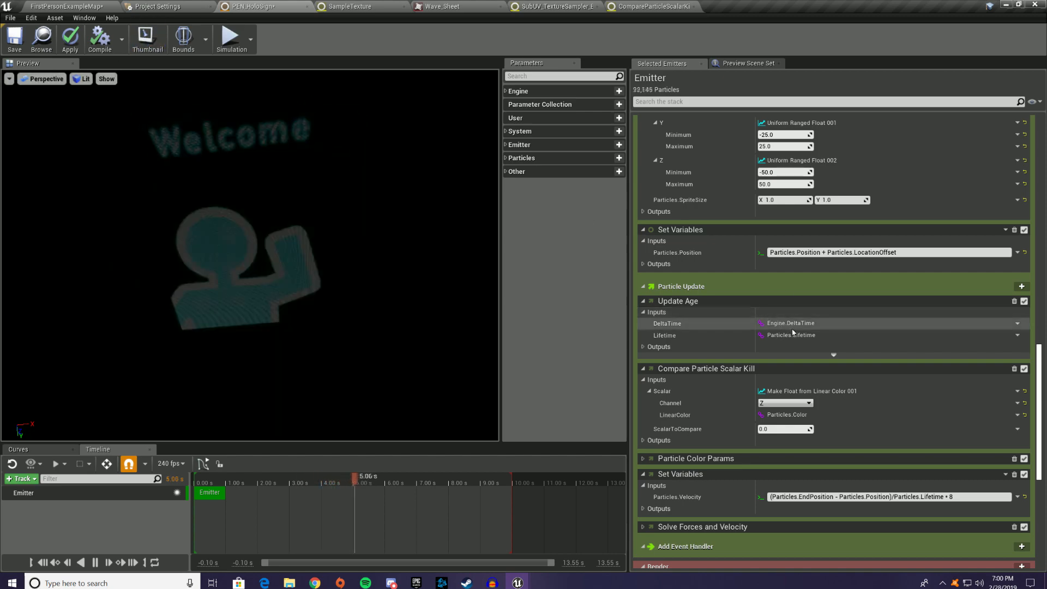
scroll(725, 202, "up", 1)
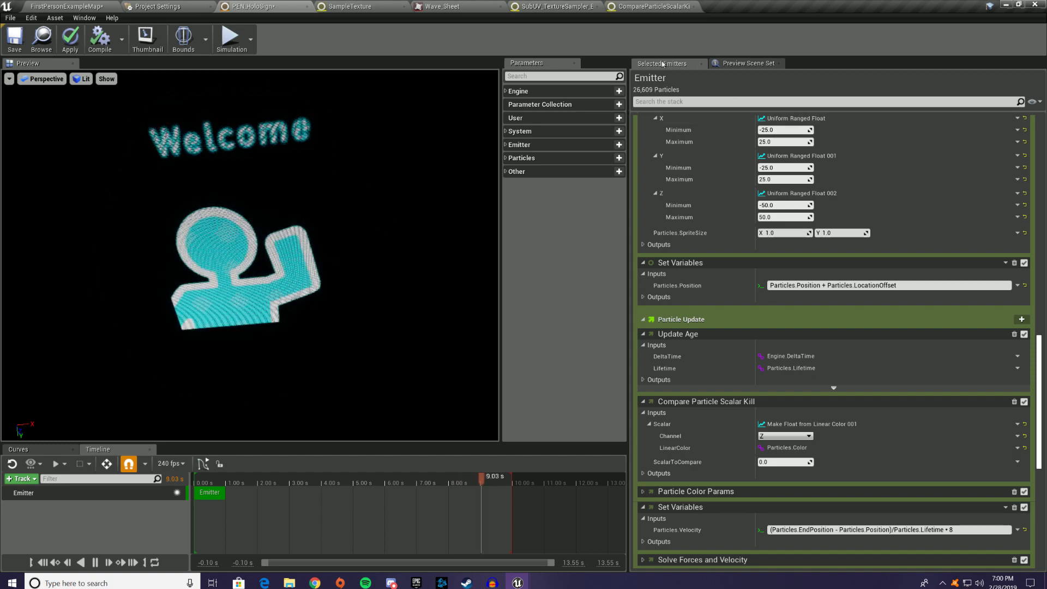
left_click(77, 6)
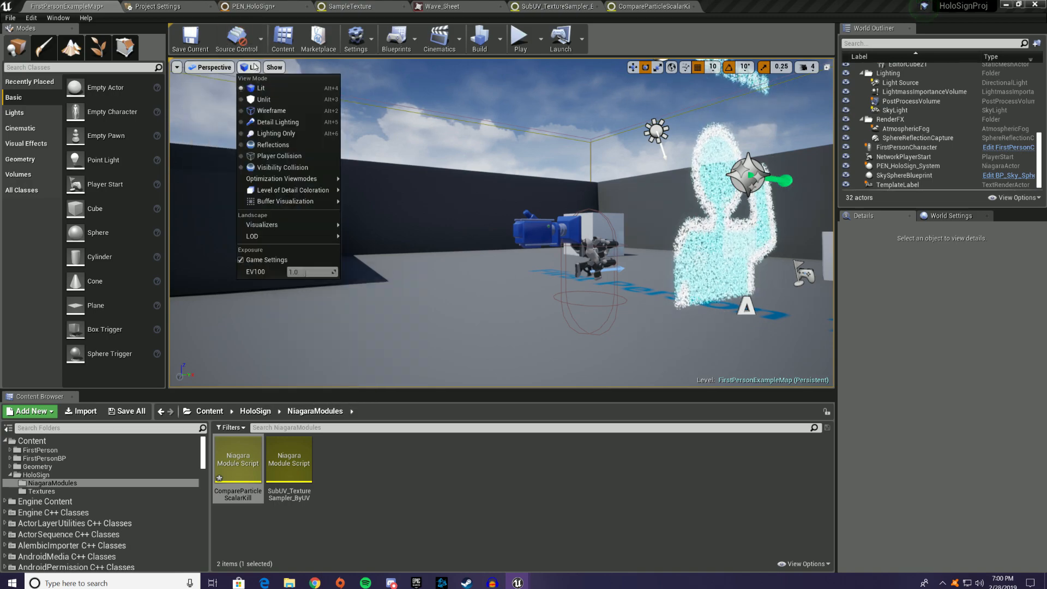
mouse_move(289, 178)
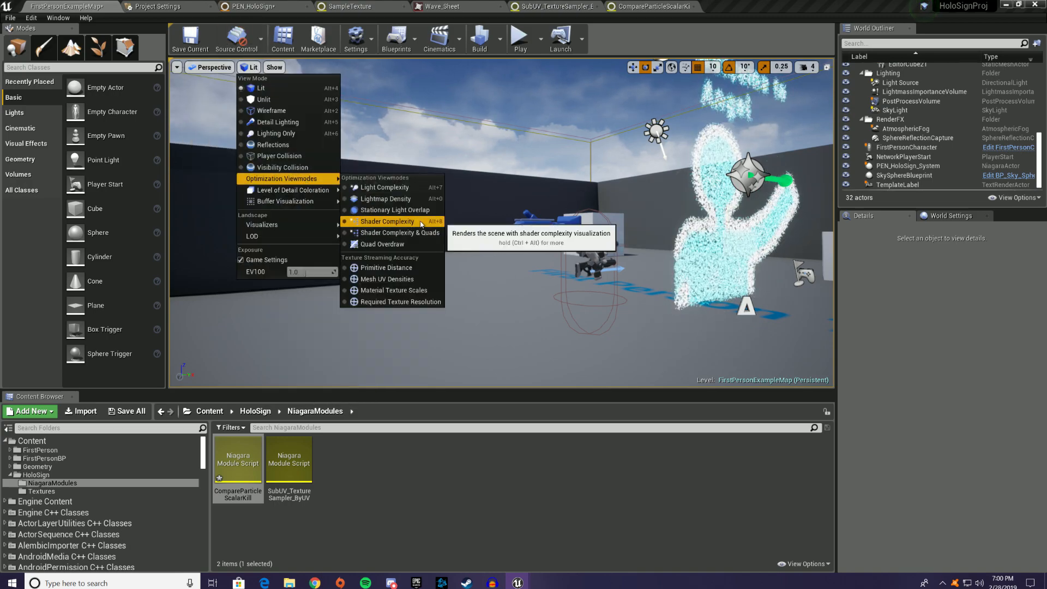
left_click(392, 222)
key("a")
right_click_drag(501, 223, 501, 223)
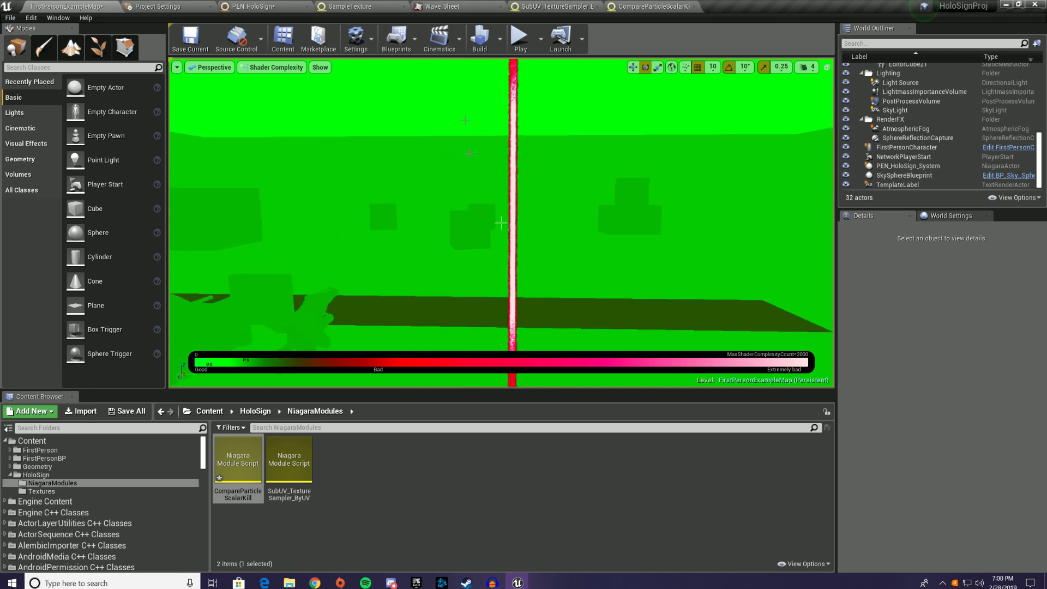
Examine the sign in the Quad Overdraw view mode, and return the level viewport to Lit
left_click(276, 67)
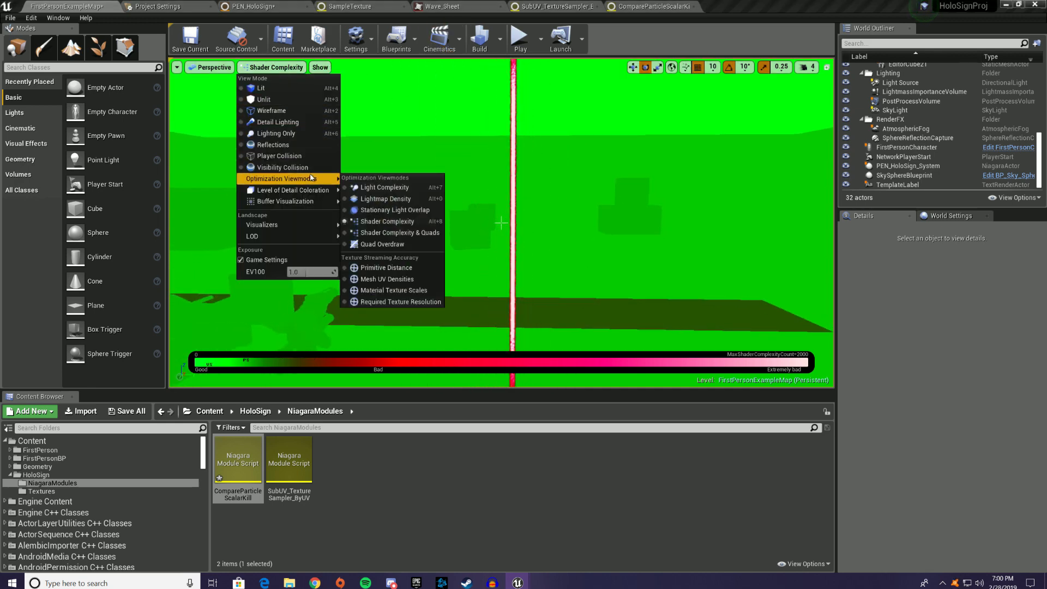
left_click(404, 245)
right_click_drag(501, 222, 501, 222)
left_click(267, 68)
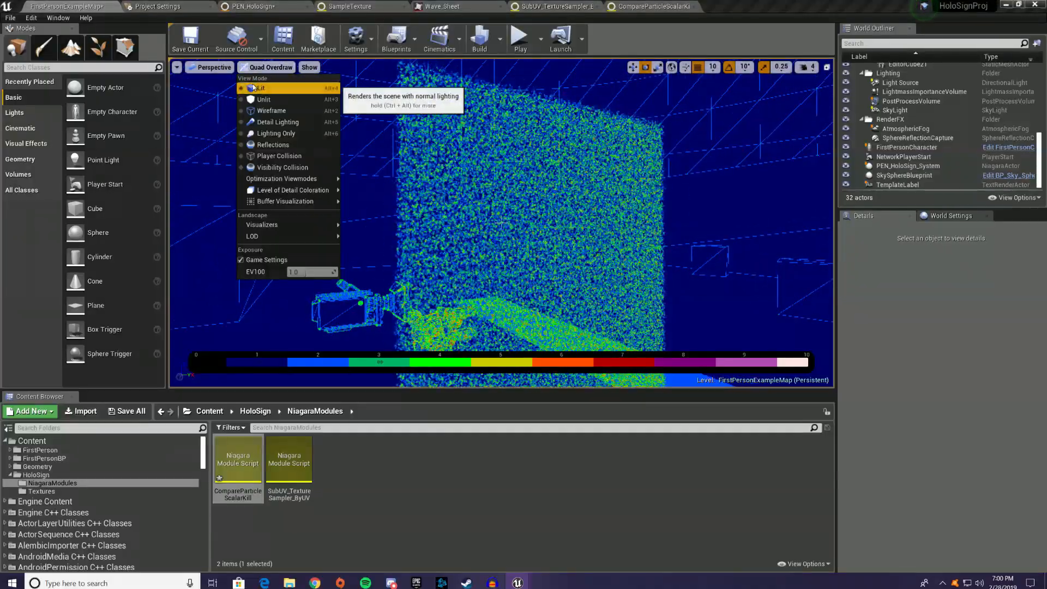
left_click(274, 91)
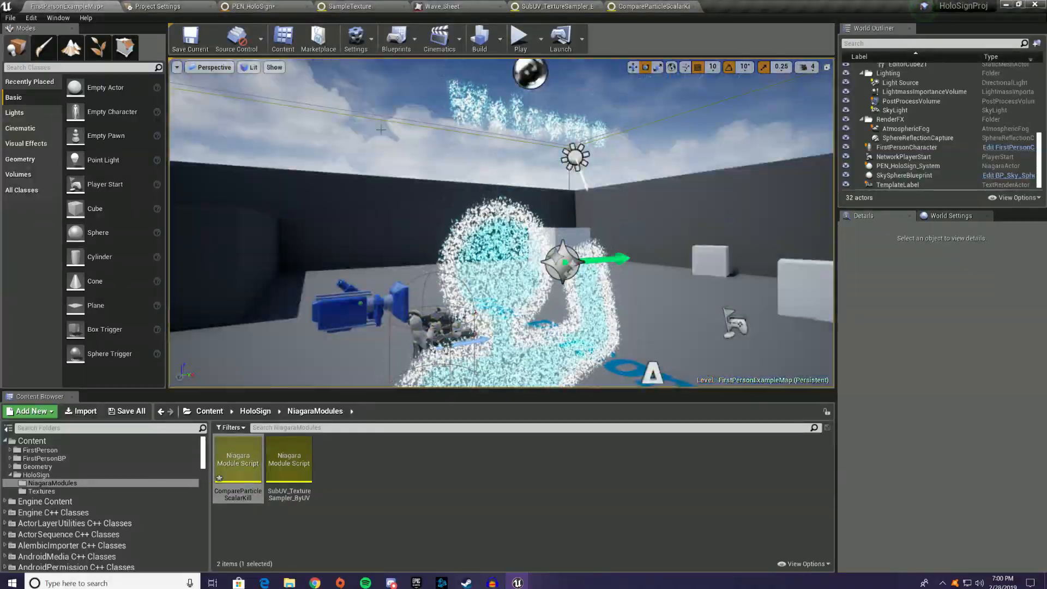
Save the PEN_HoloSign emitter and set X Count and Y Count of Spawn Particles in Grid to 128
left_click(254, 6)
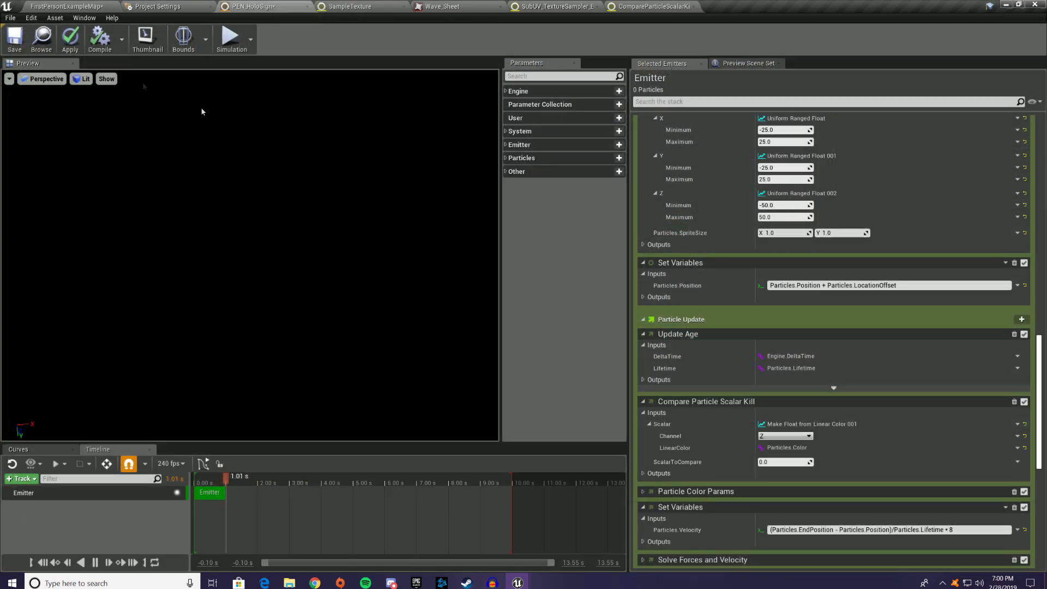
left_click(15, 38)
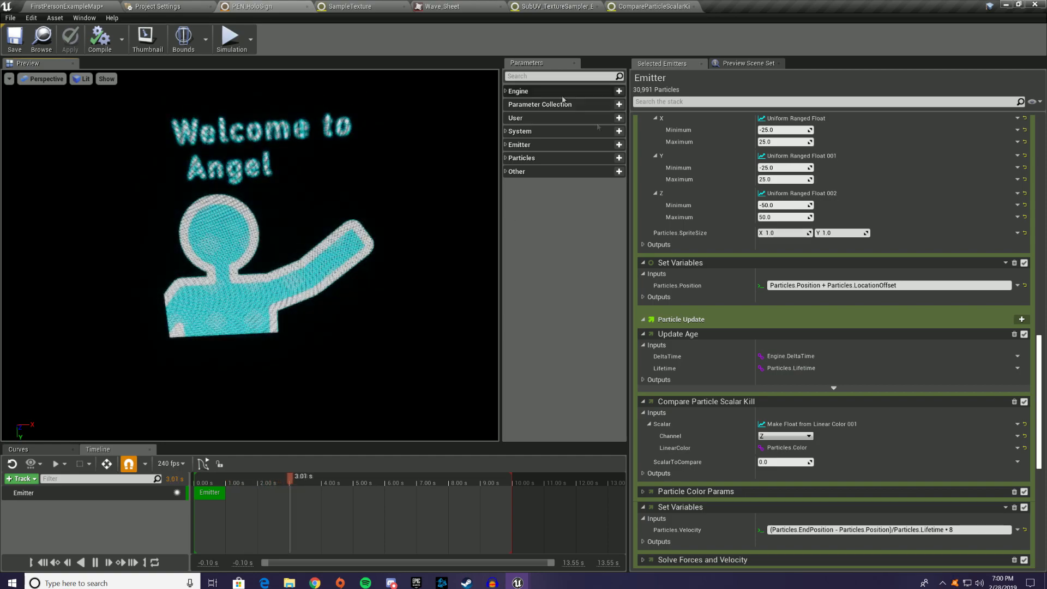
scroll(833, 286, "up", 10)
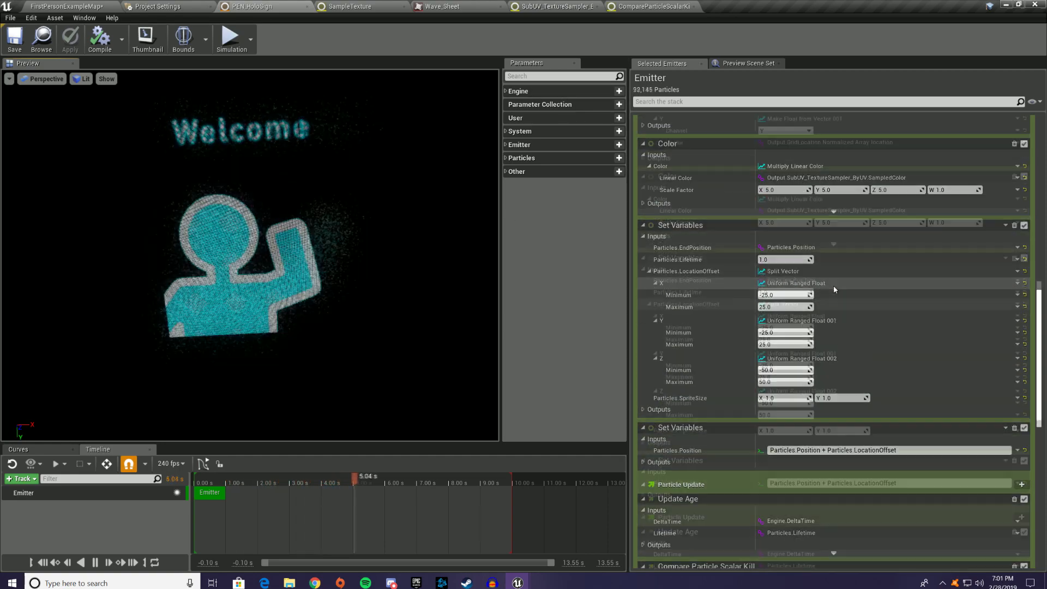
scroll(830, 283, "up", 5)
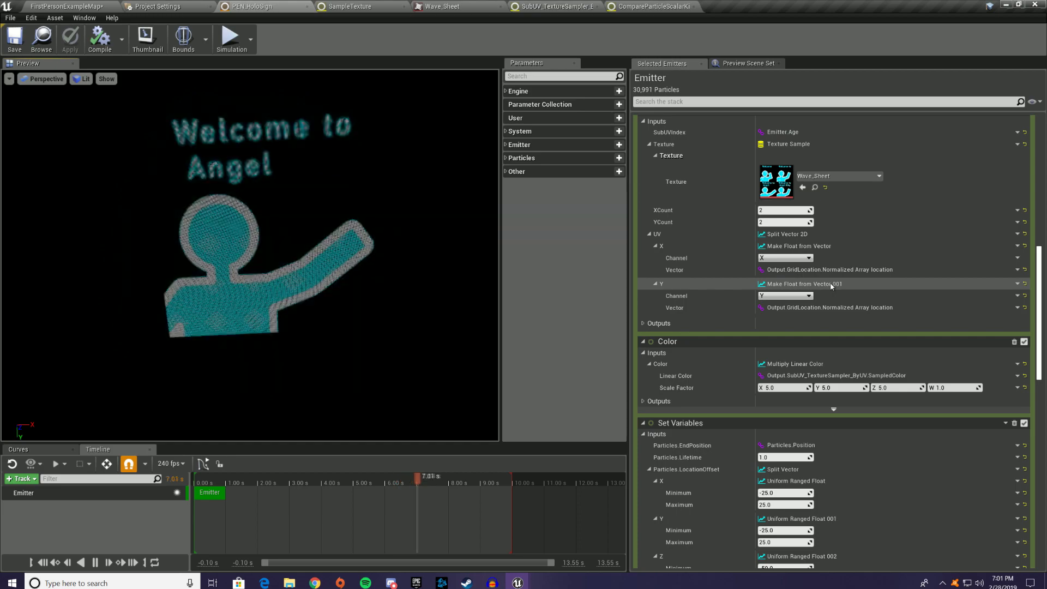
scroll(831, 285, "up", 8)
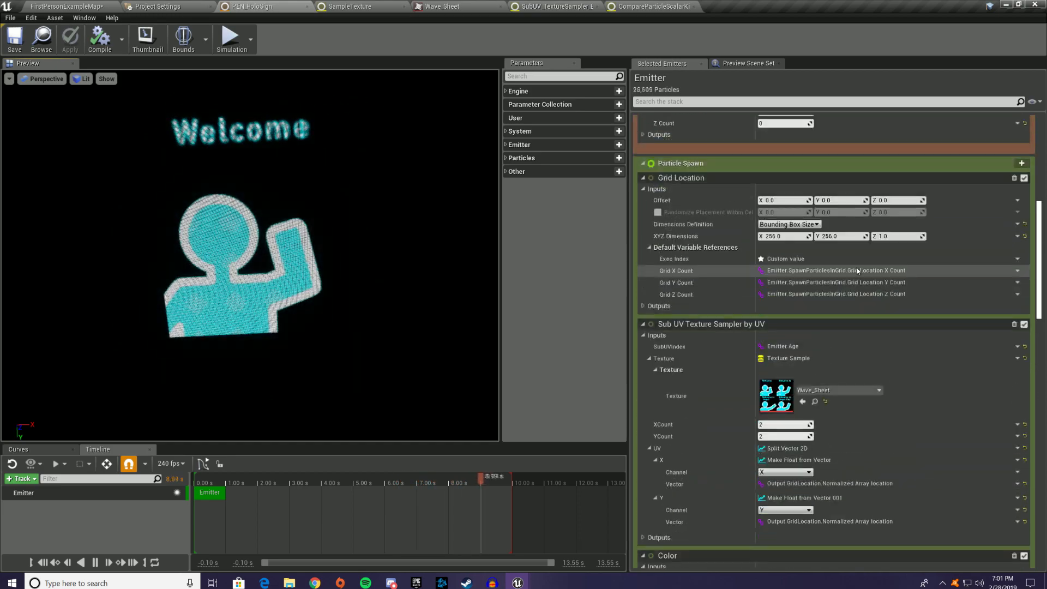
scroll(874, 254, "up", 1)
left_click(781, 265)
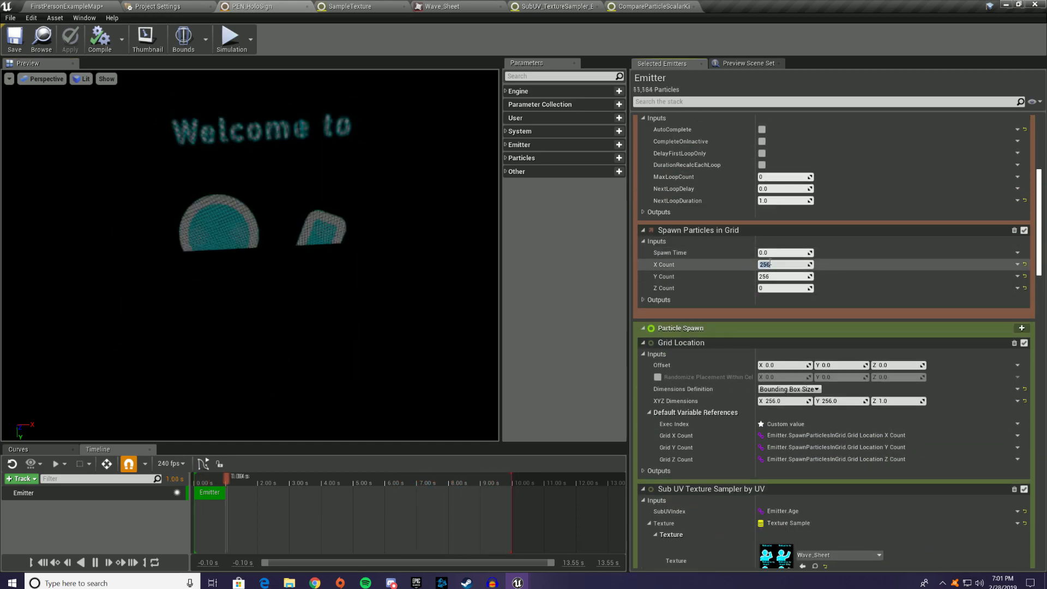
type("128")
key("Tab")
key("Return")
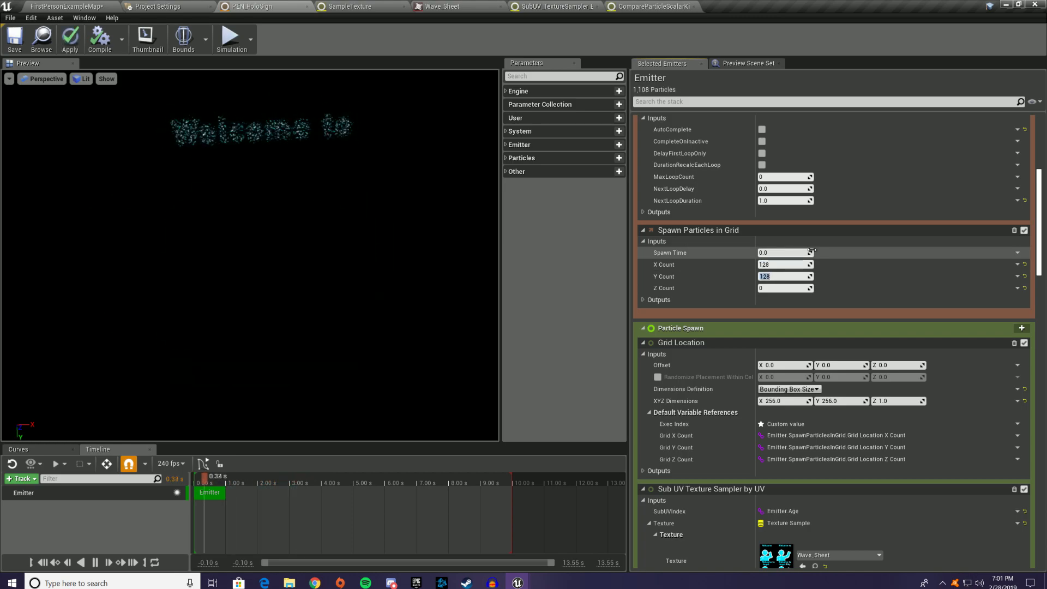
scroll(294, 281, "up", 5)
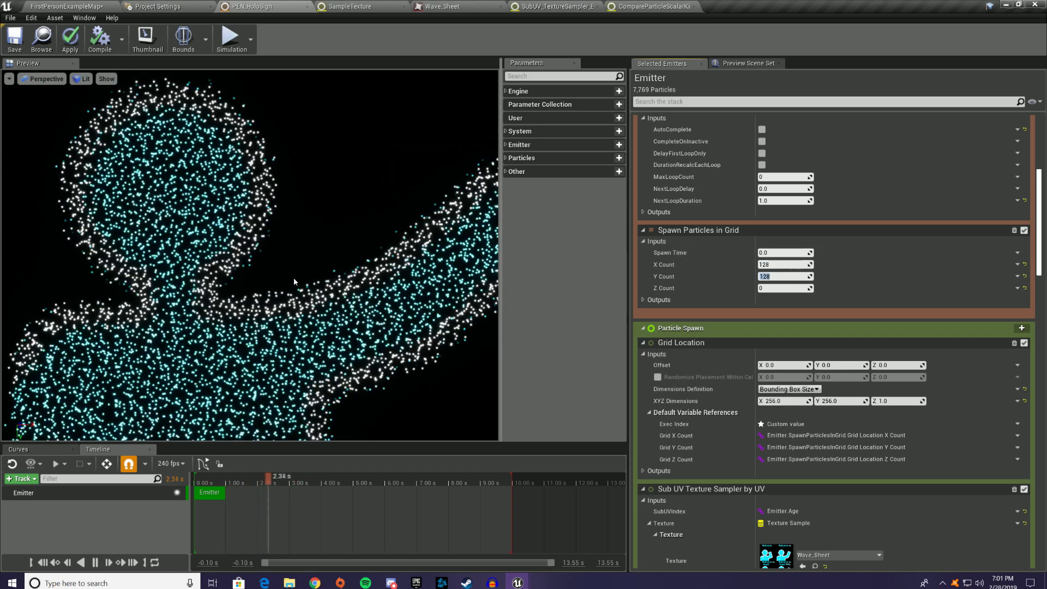
scroll(294, 281, "down", 6)
mouse_move(184, 238)
left_mouse_down()
mouse_move(294, 240)
mouse_move(199, 231)
mouse_move(226, 248)
mouse_move(177, 248)
mouse_move(192, 248)
left_mouse_up()
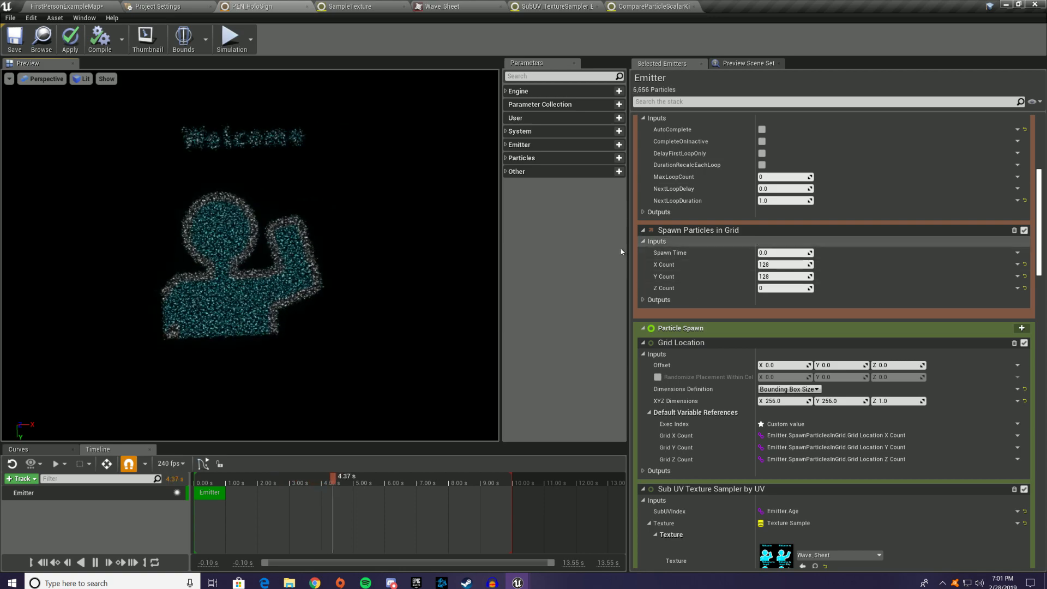
Set Particles.SpriteSize to X 2, Y 2 in the particle spawn Set Variables module and apply the change
scroll(875, 311, "down", 3)
scroll(875, 311, "down", 15)
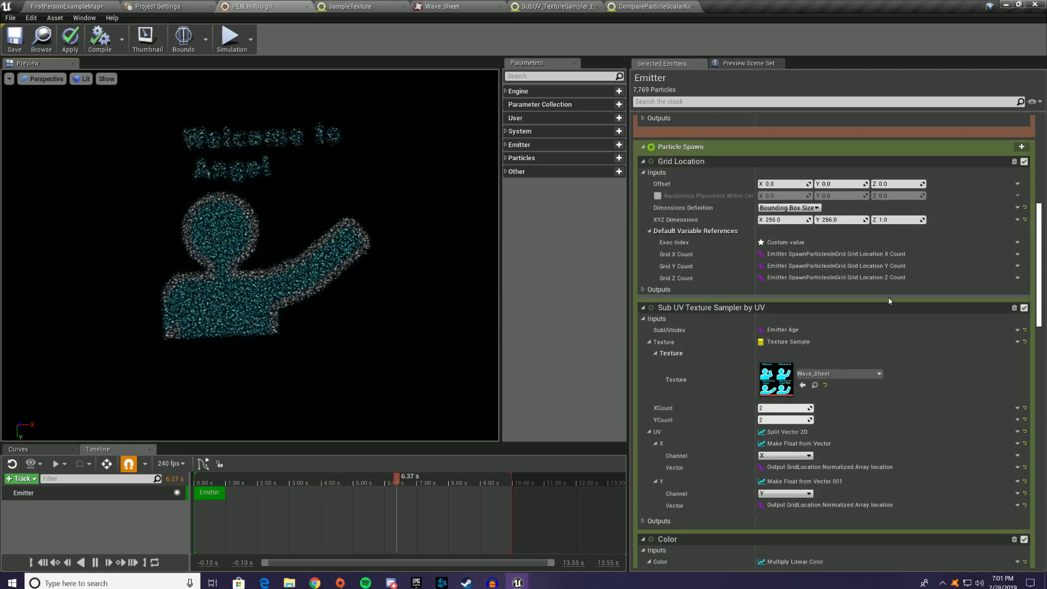
left_click(785, 480)
type("2")
key("Tab")
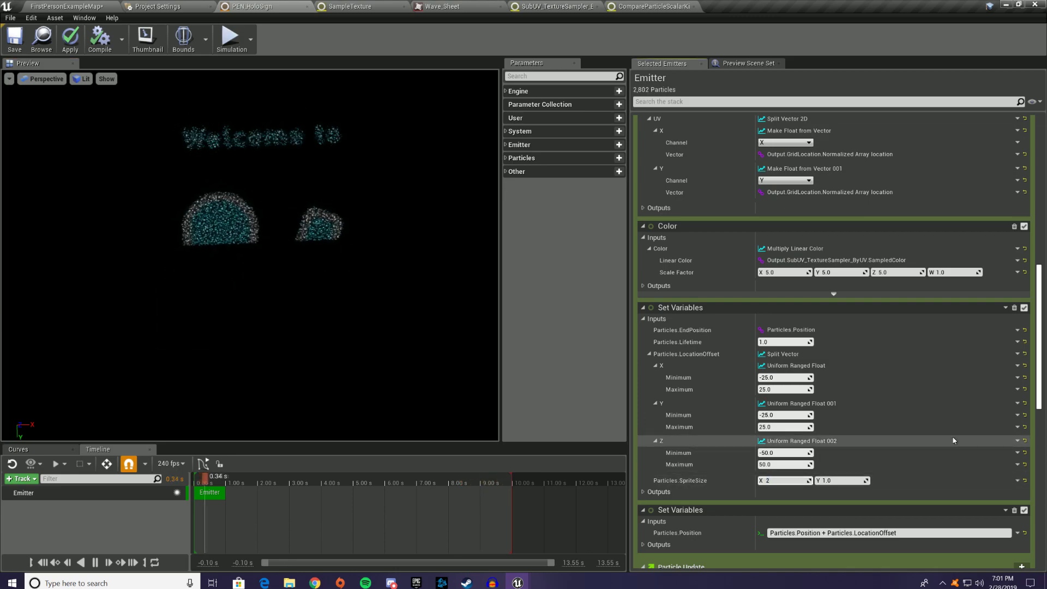
type("2")
key("Return")
scroll(297, 349, "up", 6)
left_click(69, 38)
Examine the sign with the enlarged sprites in FirstPersonExampleMap, both up close and from farther away
left_click(70, 6)
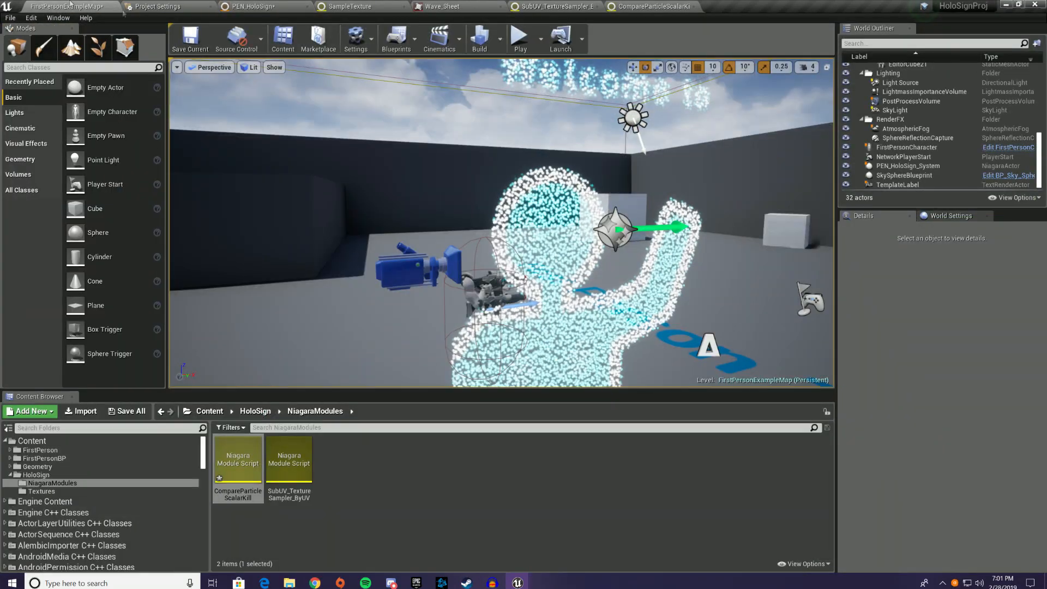
key("w")
right_click_drag(502, 223, 496, 202)
key("s")
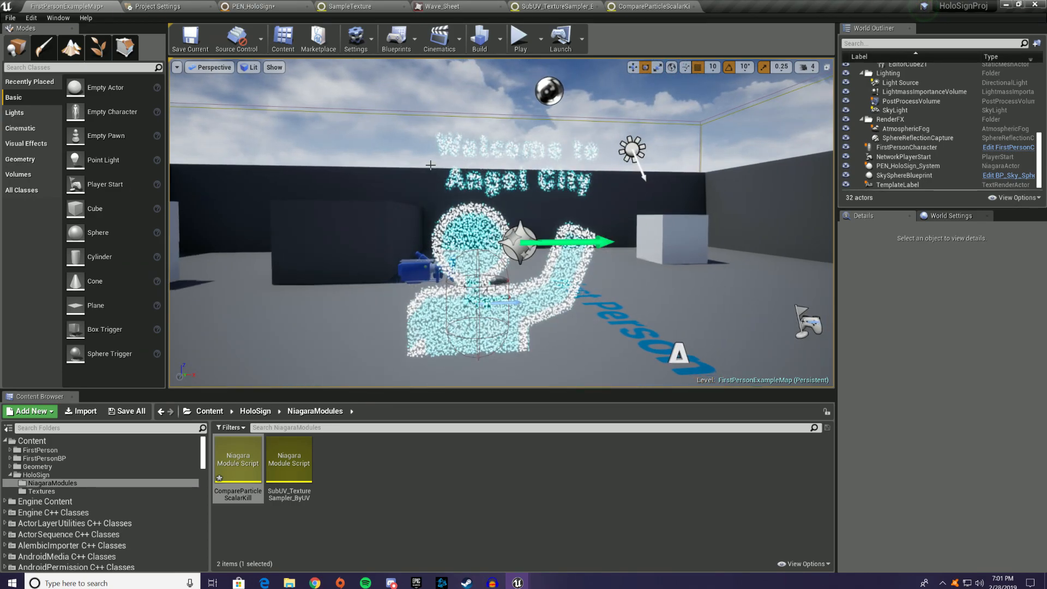
Set Particles.SpriteSize of the PEN_HoloSign emitter to X 1, Y 1 and check the particle spacing in the preview
left_click(254, 6)
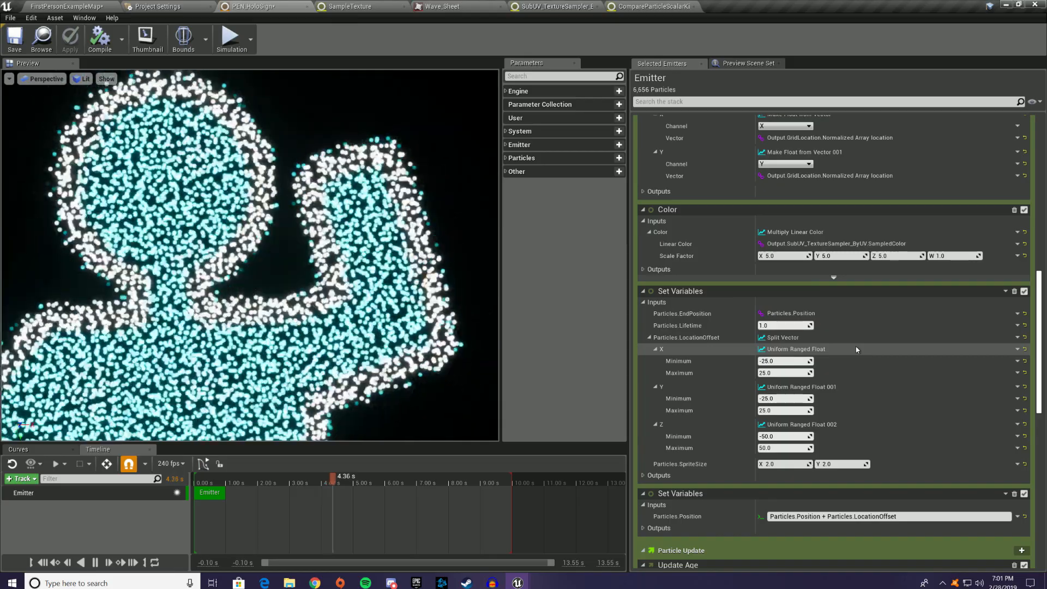
scroll(872, 341, "up", 2)
scroll(873, 329, "down", 6)
left_click(782, 364)
type("1")
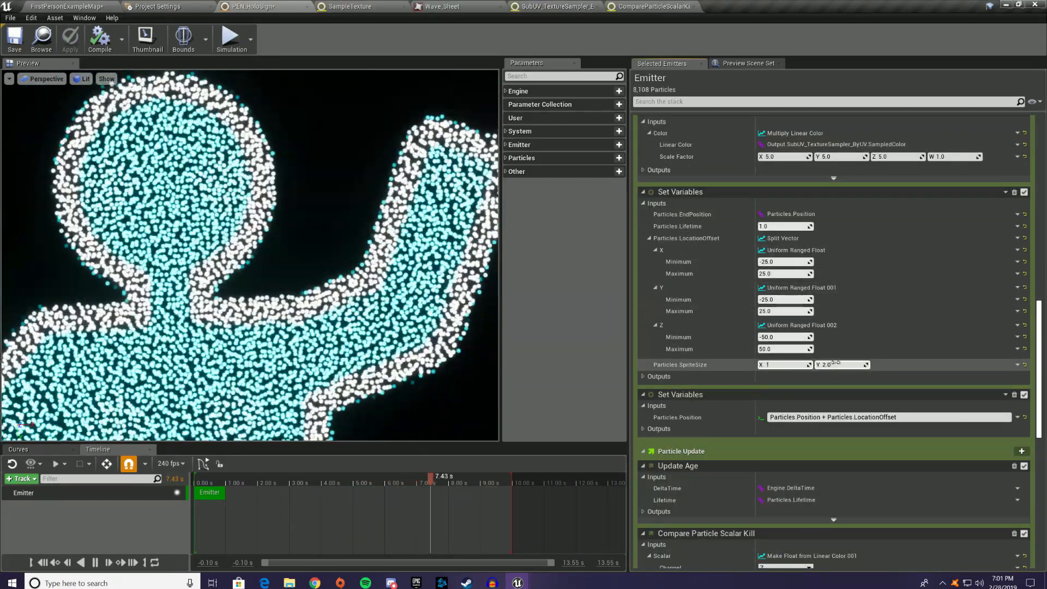
left_click(835, 363)
type("1")
key("Return")
scroll(843, 344, "up", 2)
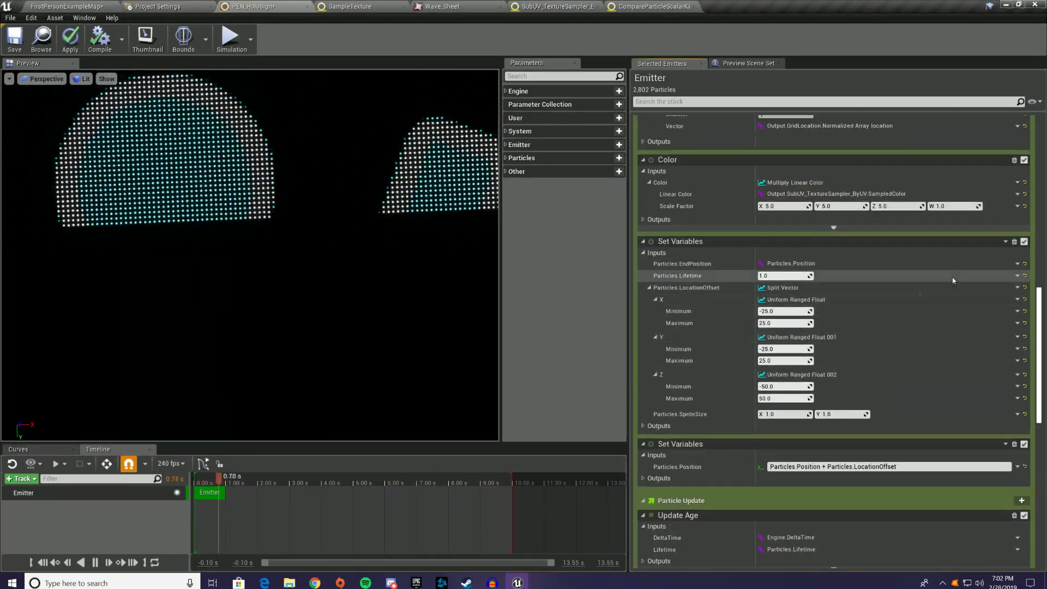
scroll(887, 306, "up", 1)
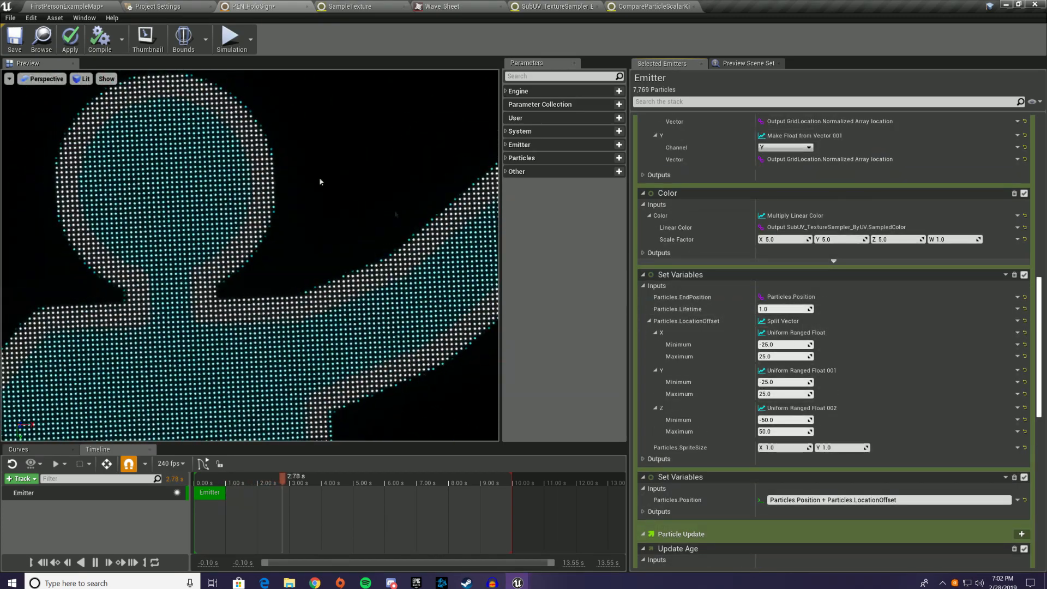
scroll(772, 325, "up", 2)
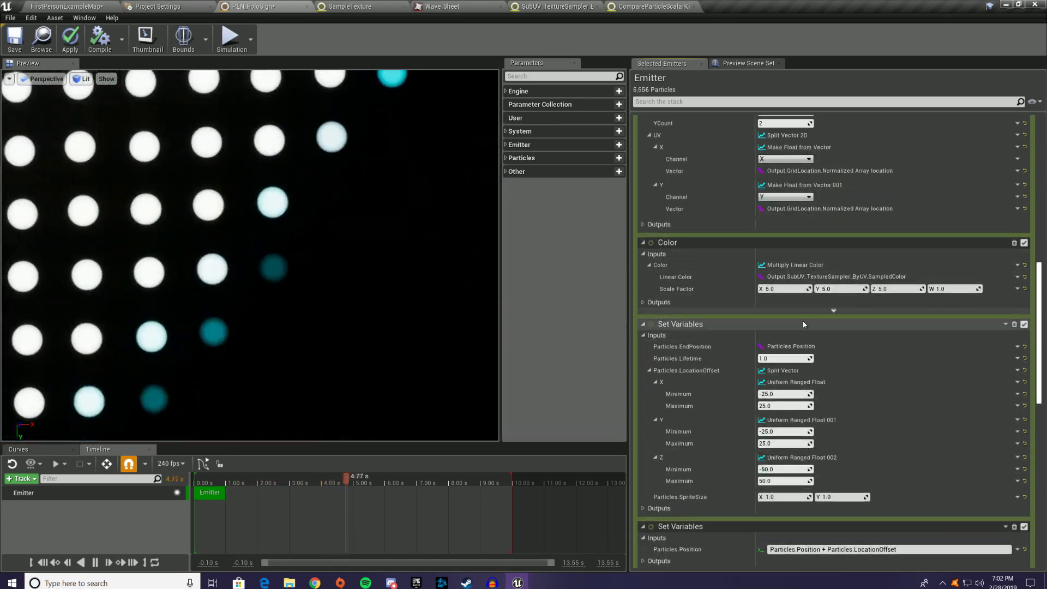
Set the Grid Location module's XYZ Dimensions to X 128, Y 128
scroll(771, 320, "up", 12)
left_click(784, 252)
type("128")
key("Tab")
type("128")
key("Return")
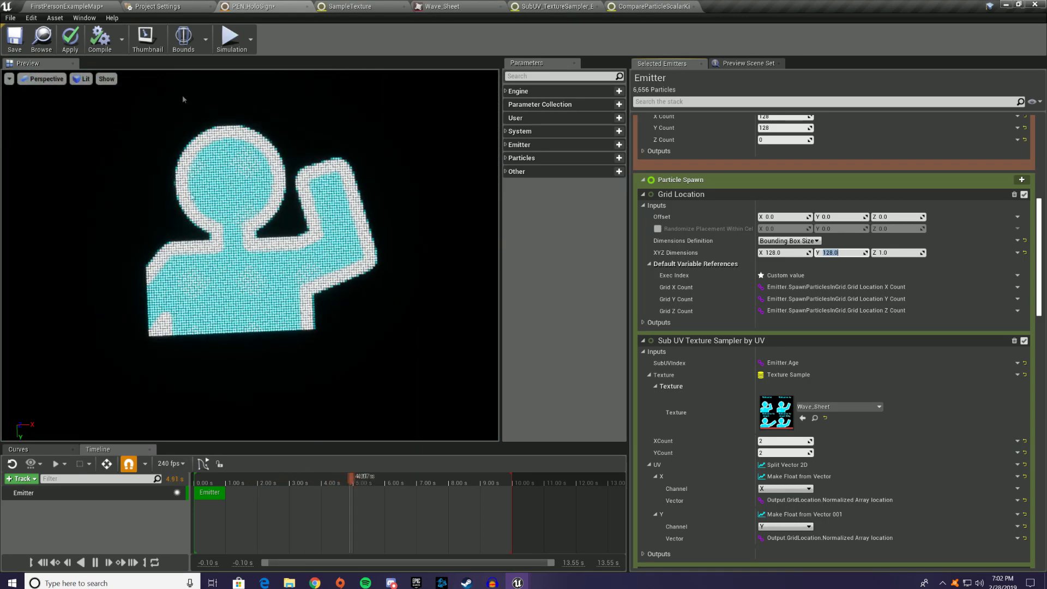
Examine the holographic sign up close in FirstPersonExampleMap
left_click(68, 5)
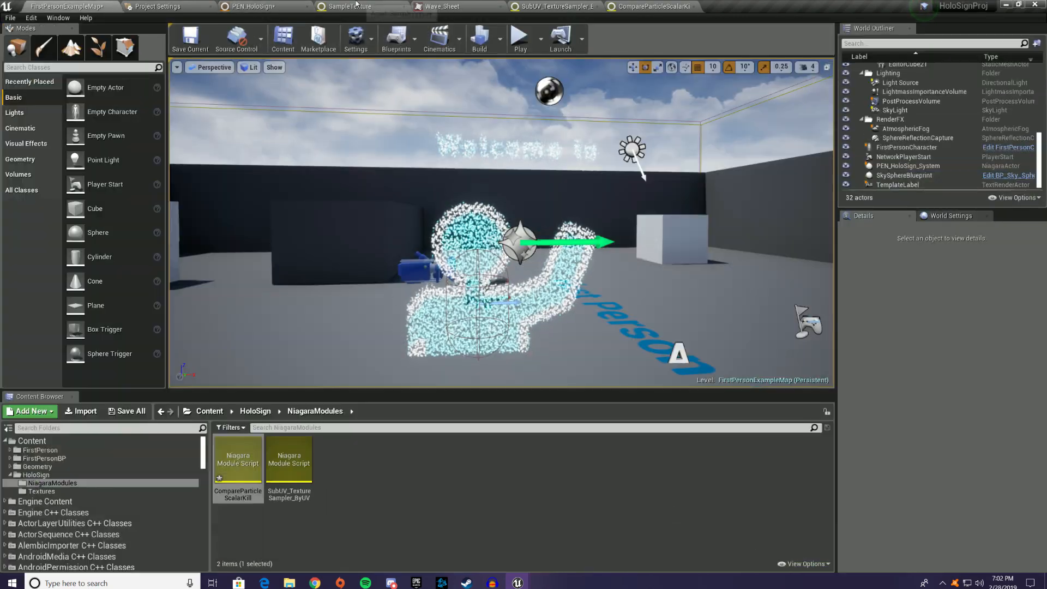
key("w")
mouse_move(507, 218)
right_mouse_down()
mouse_move(512, 262)
mouse_move(512, 229)
right_mouse_up()
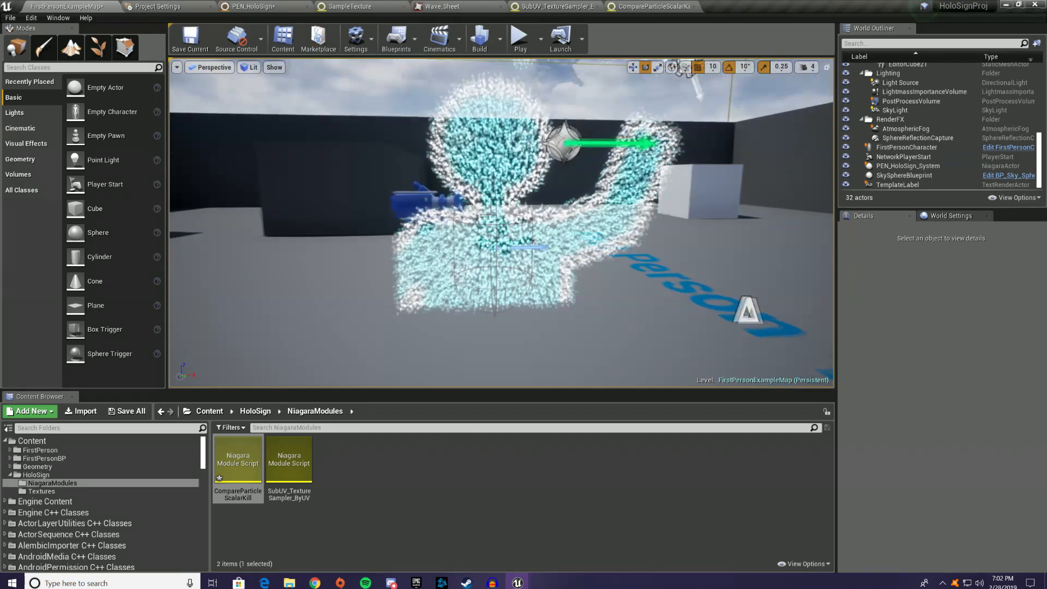
Go back to the PEN_HoloSign emitter and save it with the new grid dimensions
left_click(225, 8)
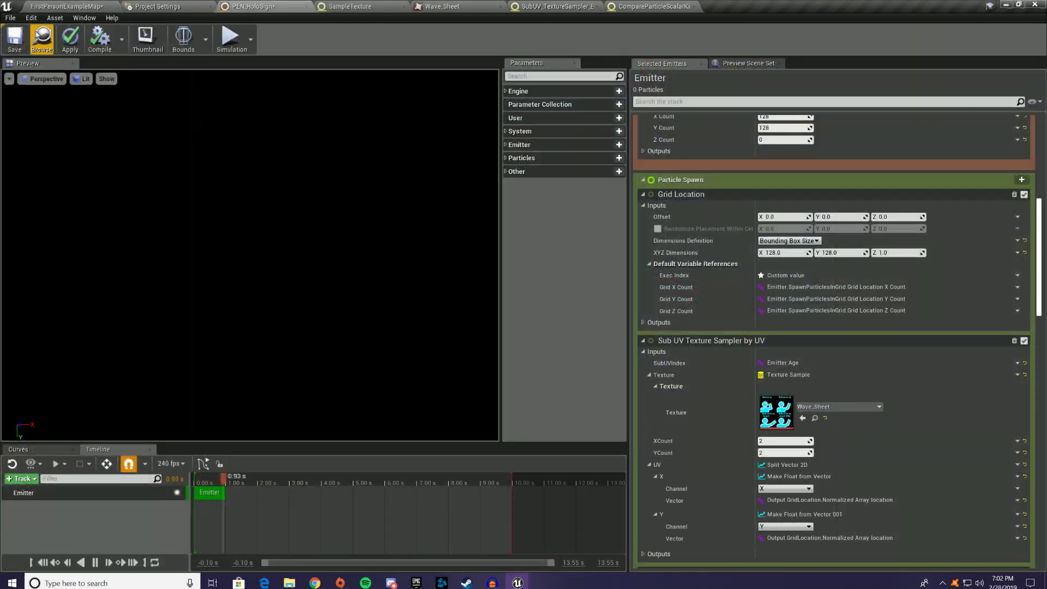
left_click(36, 33)
left_click(248, 7)
left_click(17, 37)
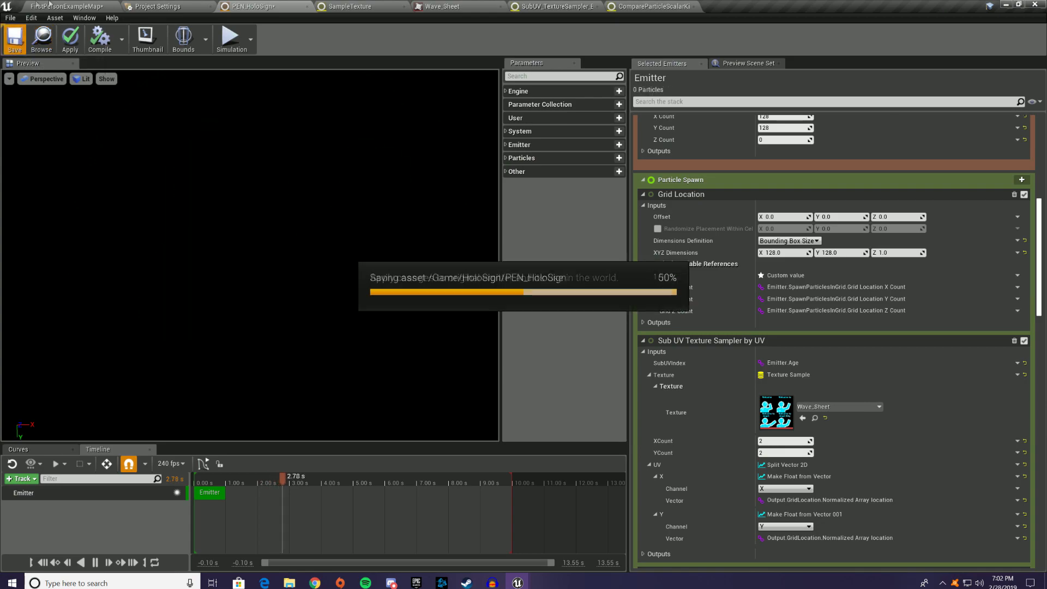
Examine the smaller holographic sign in FirstPersonExampleMap from several distances and angles
left_click(49, 6)
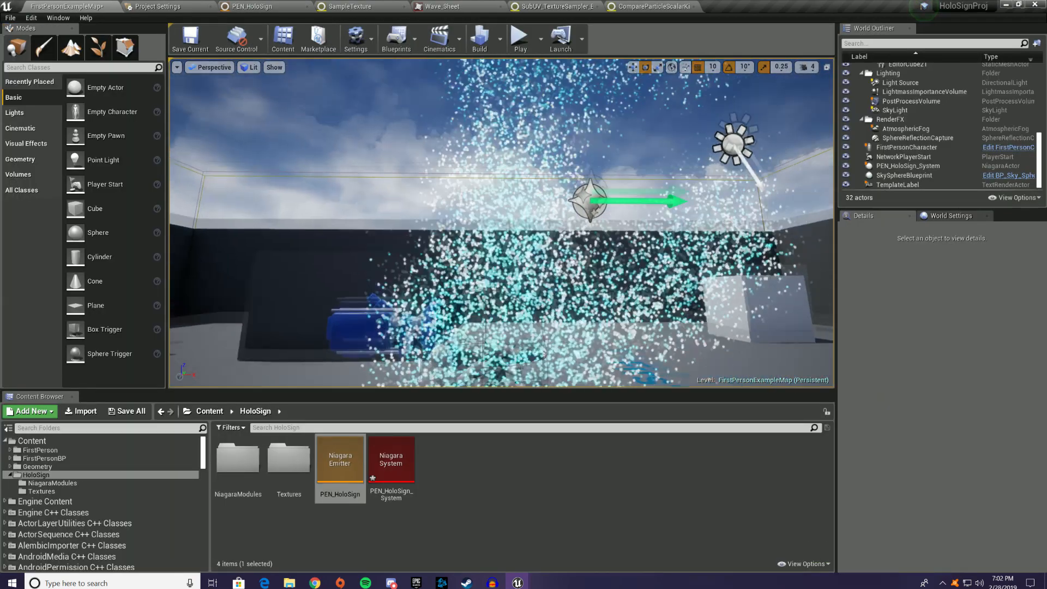
key("s")
key("w")
key("s")
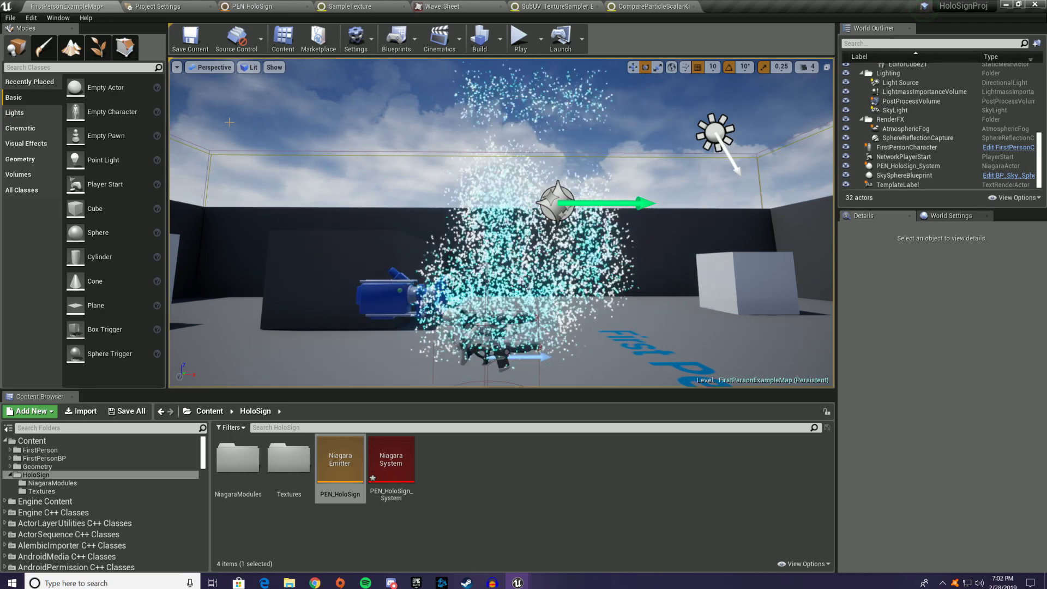
key("a")
right_click_drag(272, 109, 252, 269)
key("d")
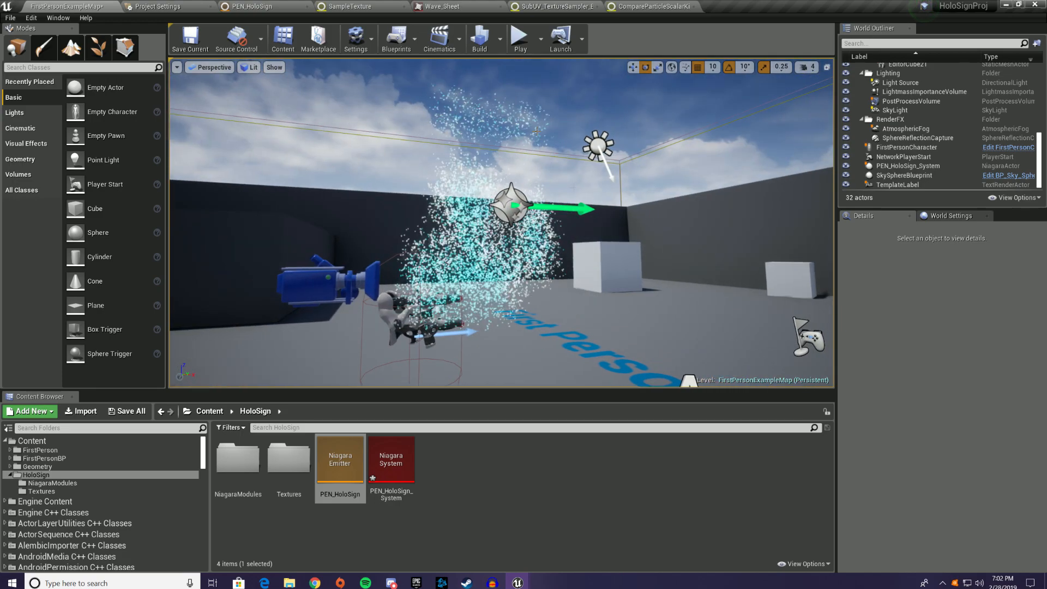
key("d")
right_click_drag(389, 150, 345, 148)
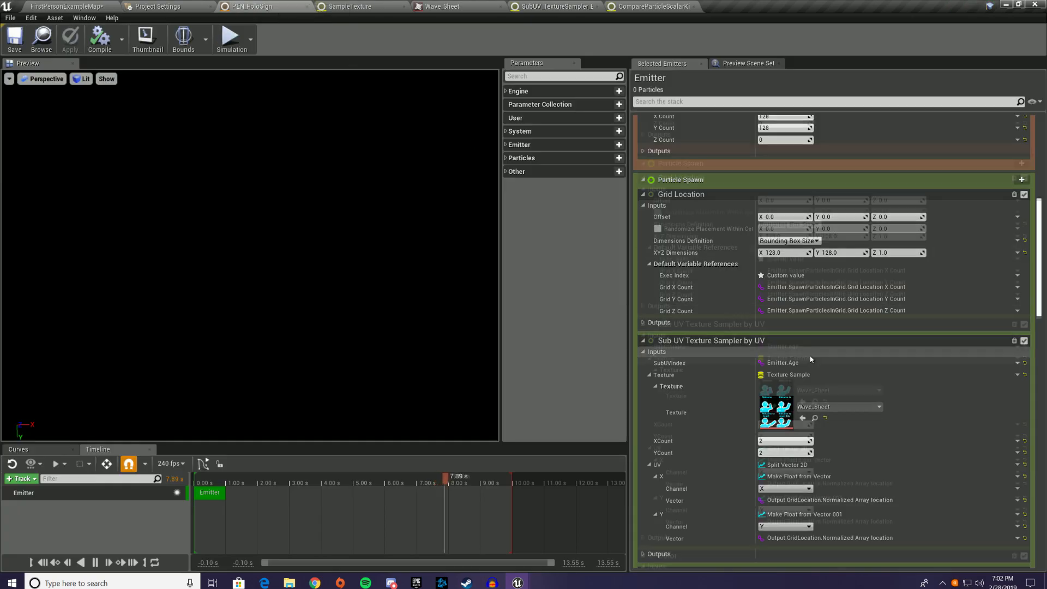
Set the Grid Location module's XYZ Dimensions to X 256 and Y 256
scroll(845, 312, "down", 5)
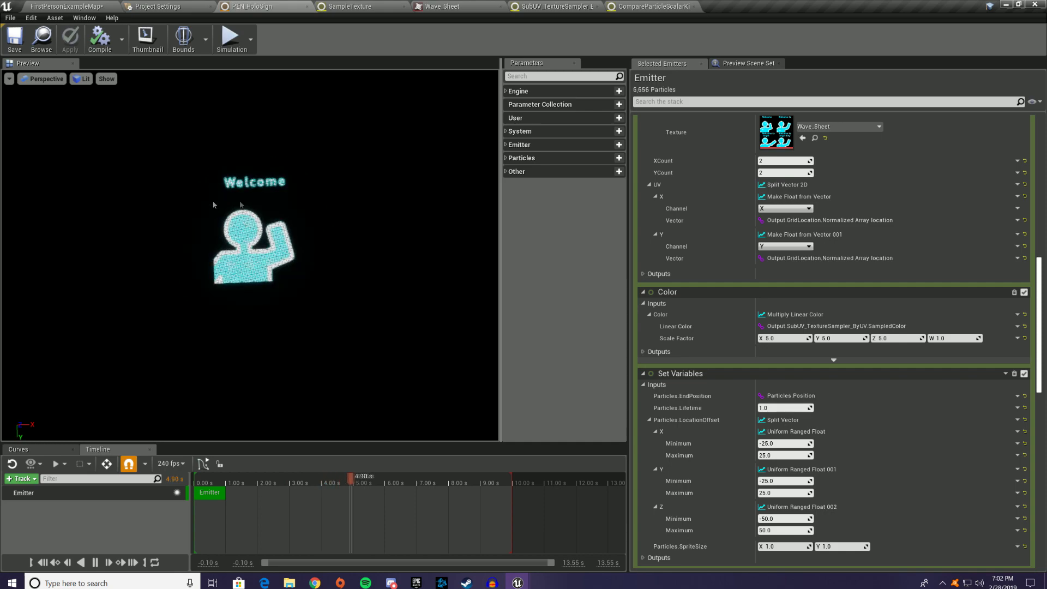
scroll(718, 399, "up", 2)
scroll(887, 342, "up", 3)
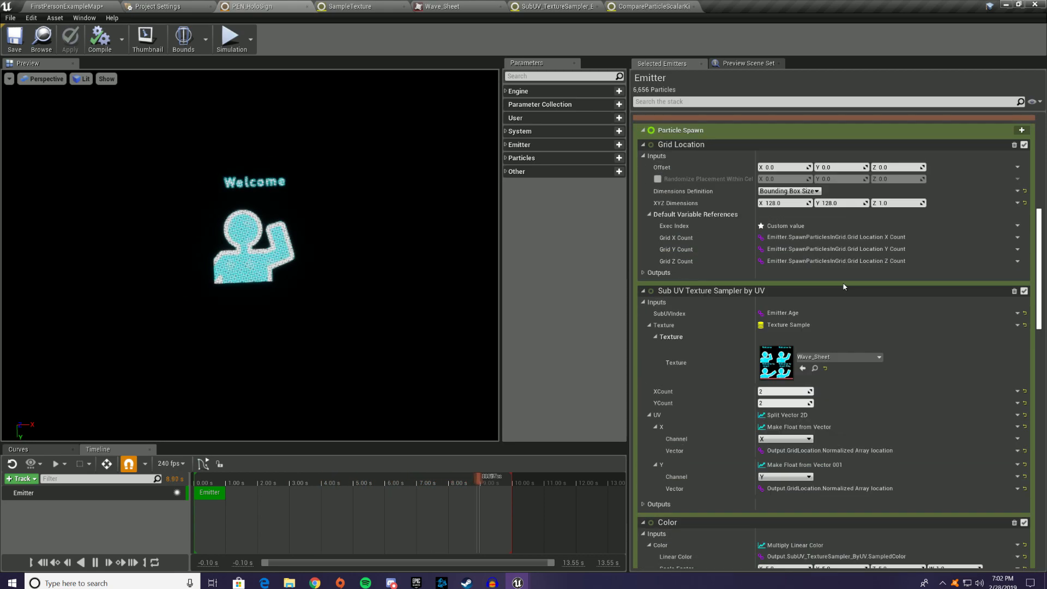
left_click(784, 203)
type("256")
key("Tab")
type("256")
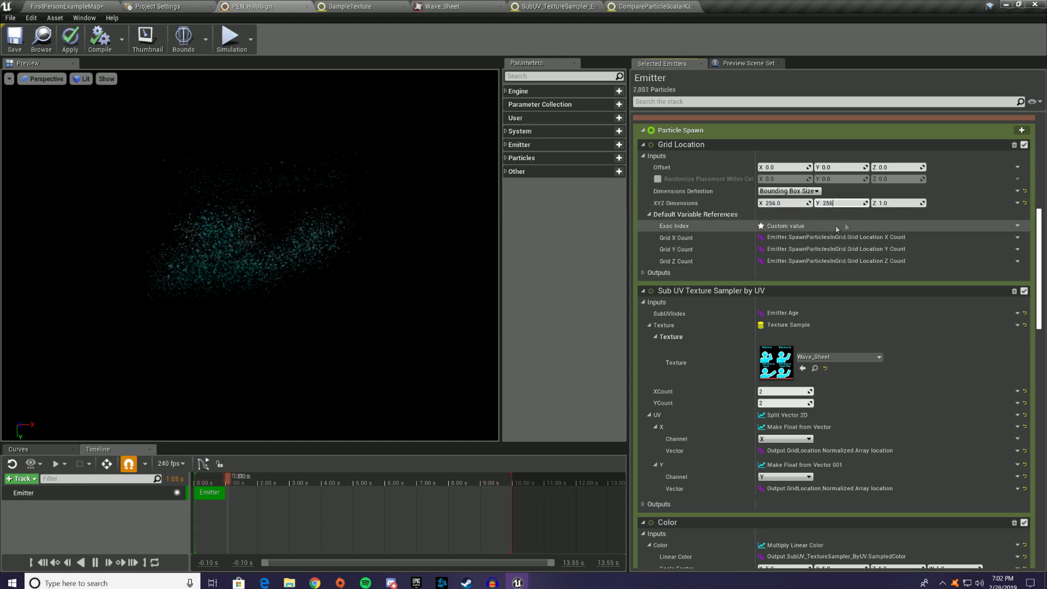
Set Particles.SpriteSize to X 2 and Y 2 in the Set Variables module and save the emitter
scroll(880, 235, "down", 3)
left_click(784, 530)
type("2")
key("Tab")
type("2")
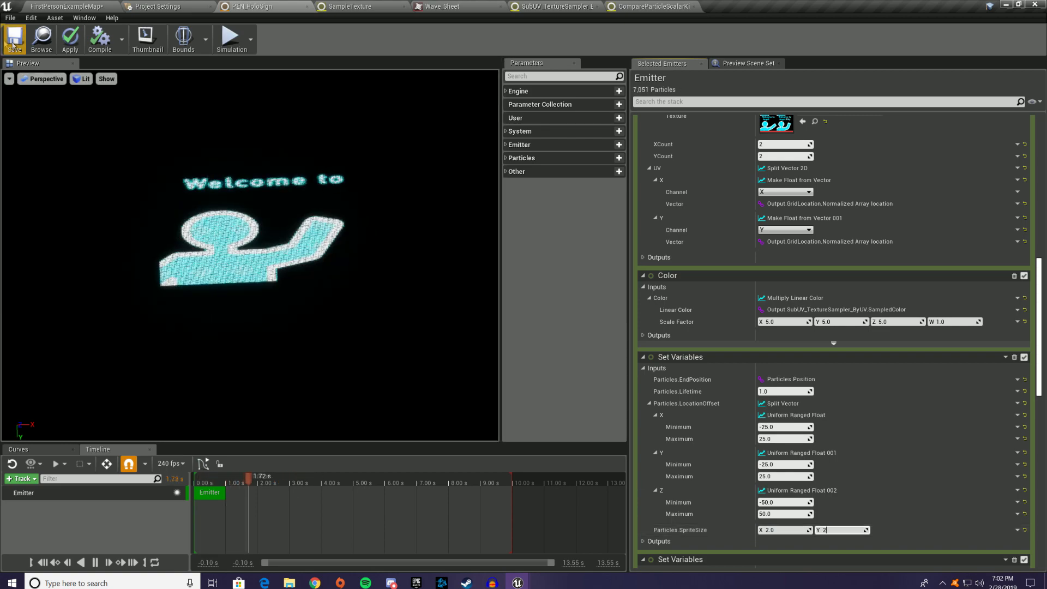
left_click(15, 39)
Check the sign in FirstPersonExampleMap, then return to PEN_HoloSign, correct the Grid Location module's Y dimension and apply the change
left_click(65, 6)
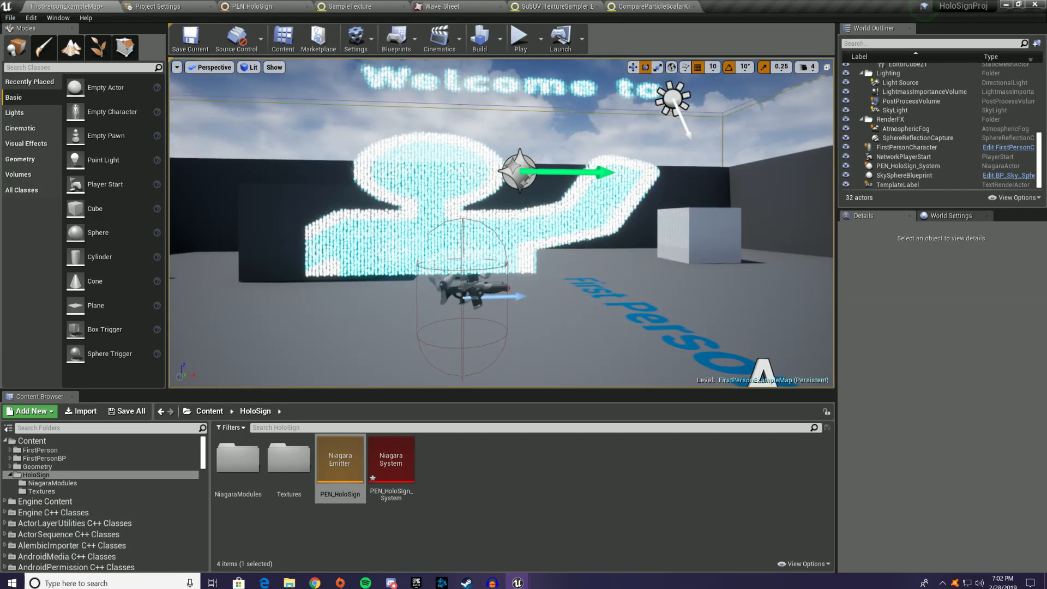
left_click(357, 6)
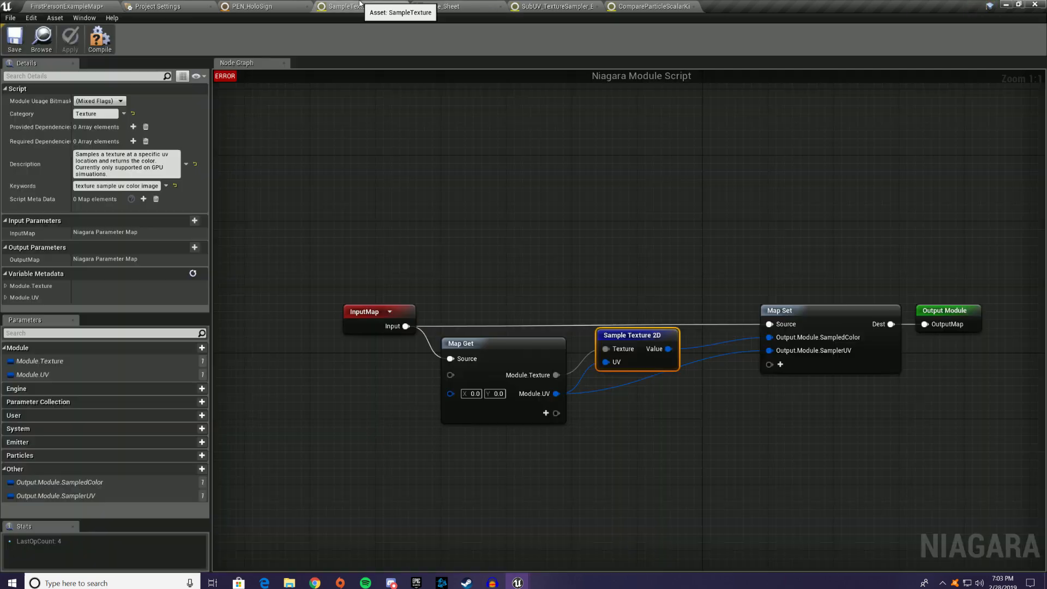
left_click(442, 6)
scroll(884, 247, "up", 5)
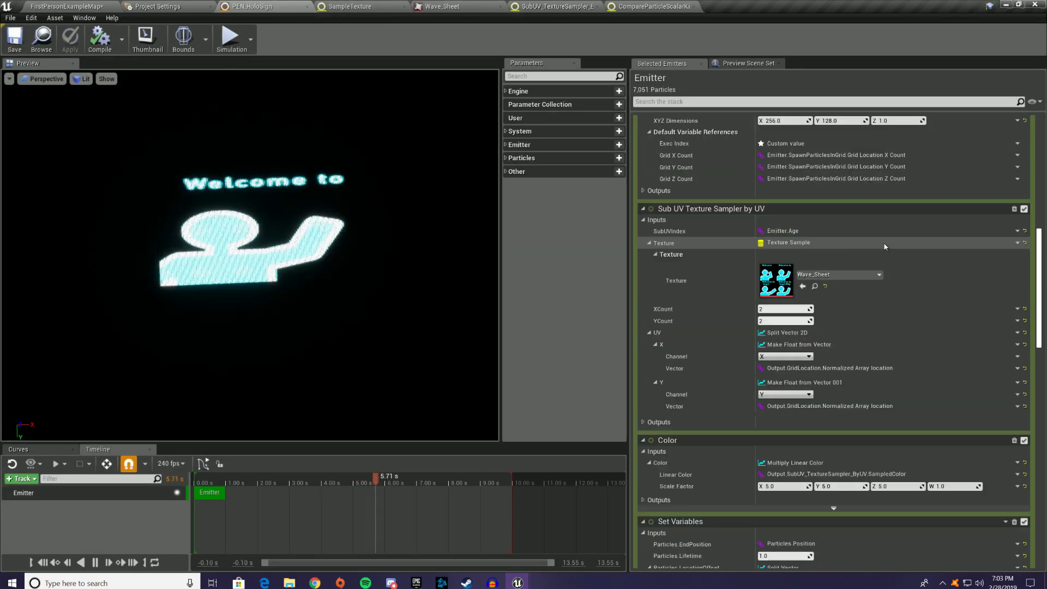
scroll(886, 245, "up", 4)
left_click(840, 219)
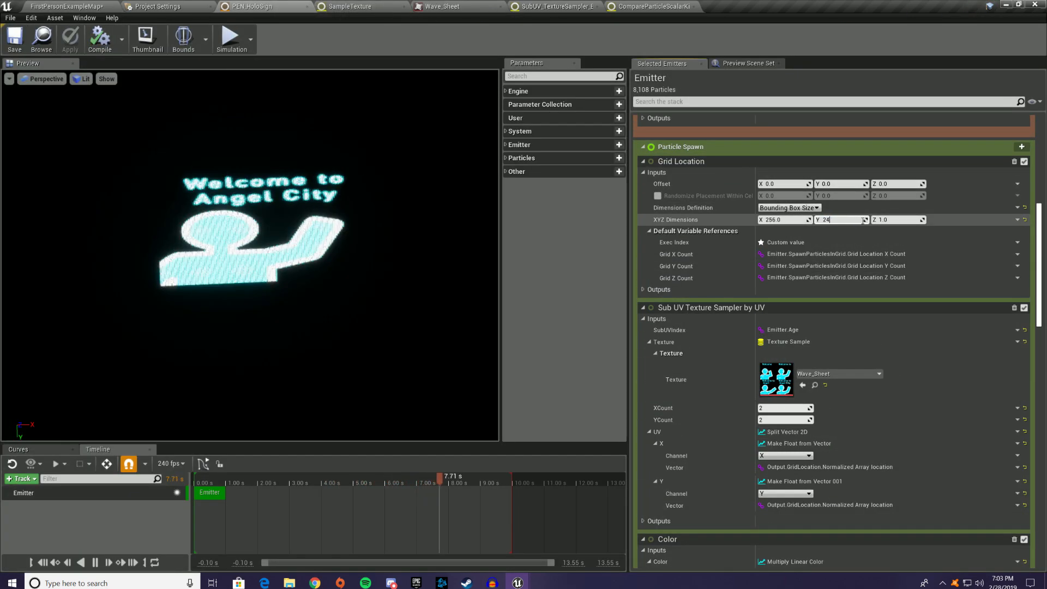
left_click(70, 39)
Examine the enlarged holographic sign in FirstPersonExampleMap from nearer and farther viewpoints
left_click(65, 6)
mouse_move(501, 223)
right_mouse_down()
mouse_move(502, 278)
mouse_move(497, 207)
mouse_move(494, 229)
right_mouse_up()
key("w")
key("s")
right_click_drag(376, 169, 364, 146)
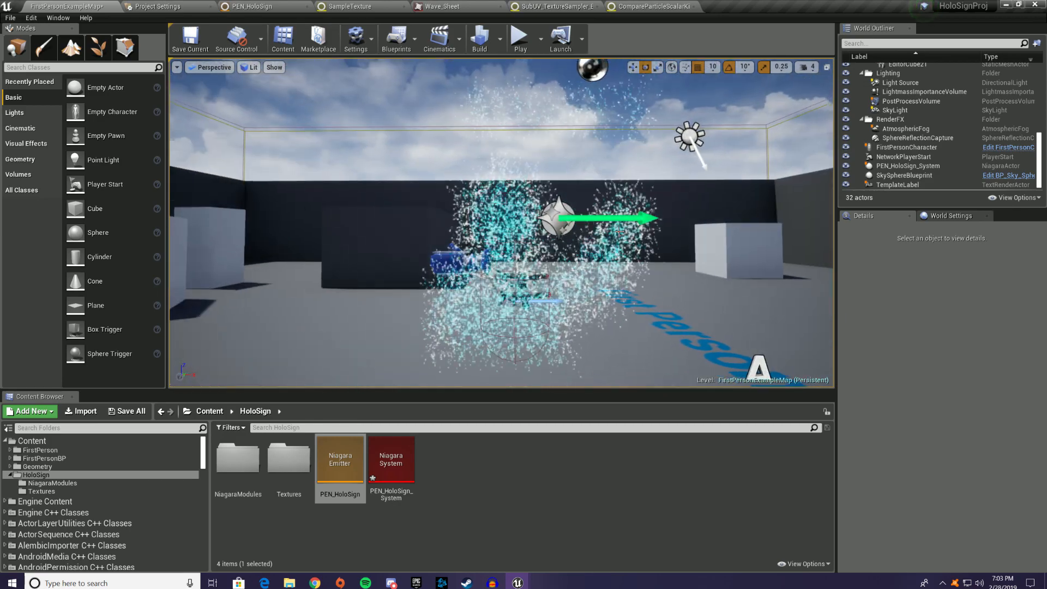